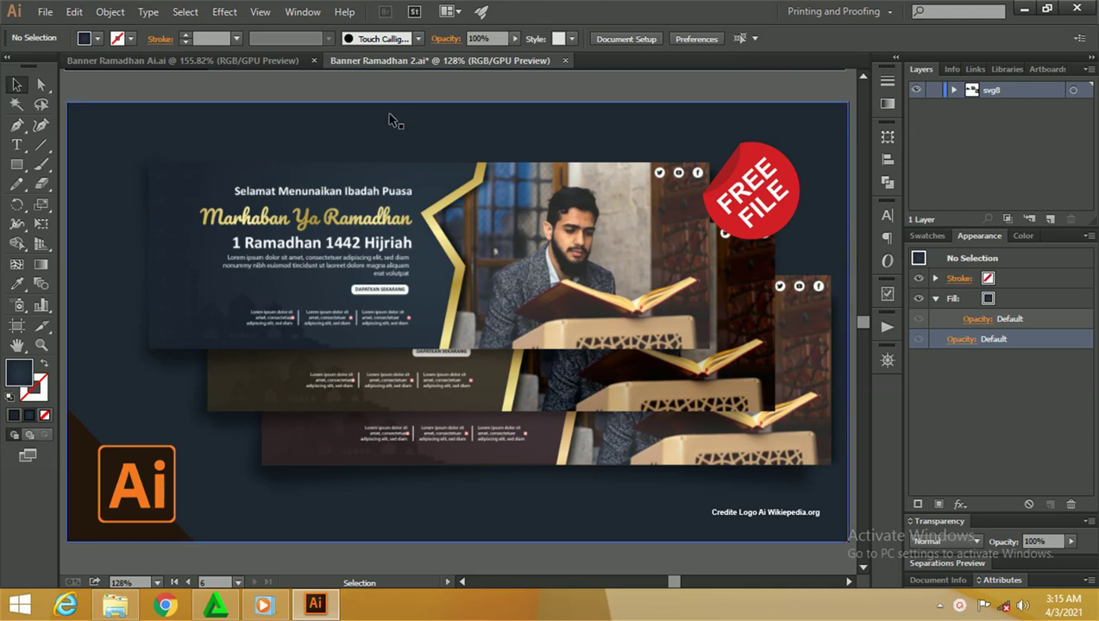
Step: Create a new document in centimetres with width 30 cm and height 10 cm
left_click(45, 12)
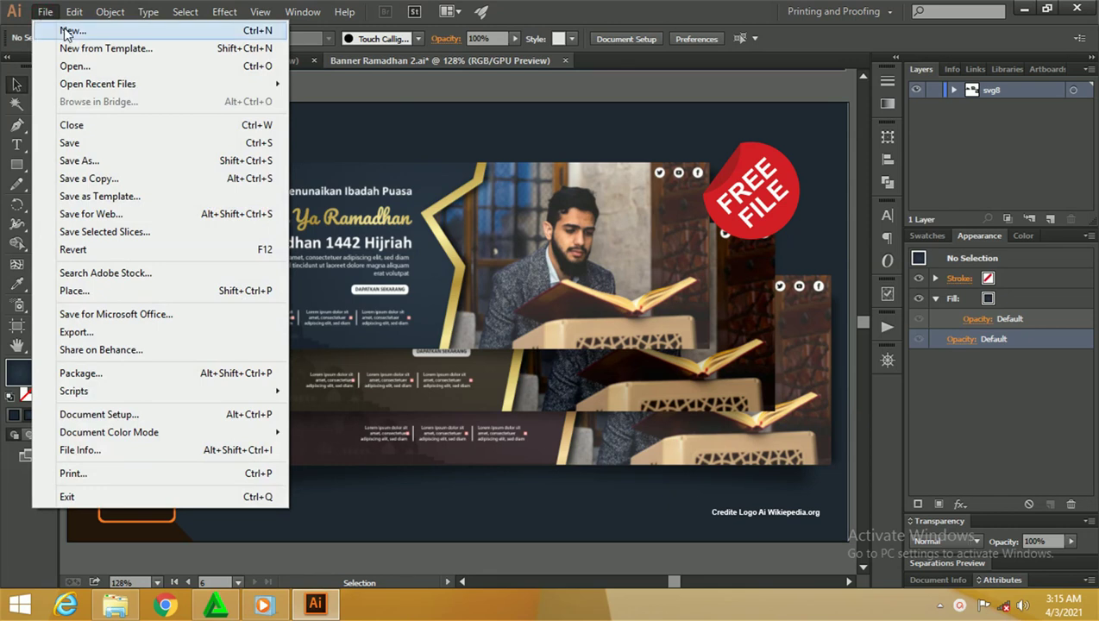
left_click(69, 31)
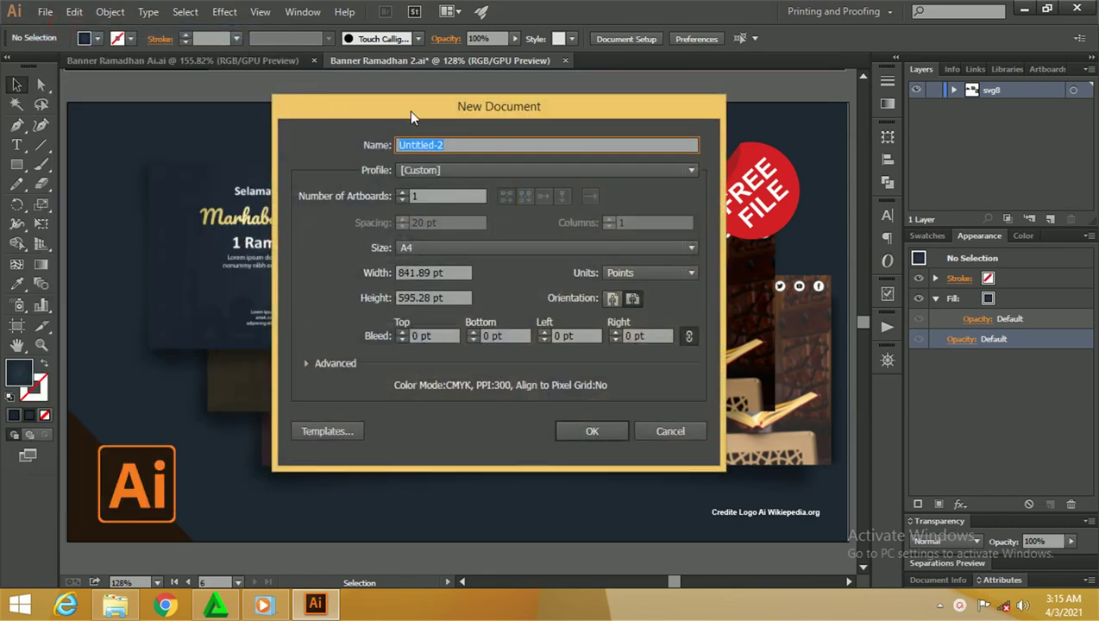
left_click(493, 247)
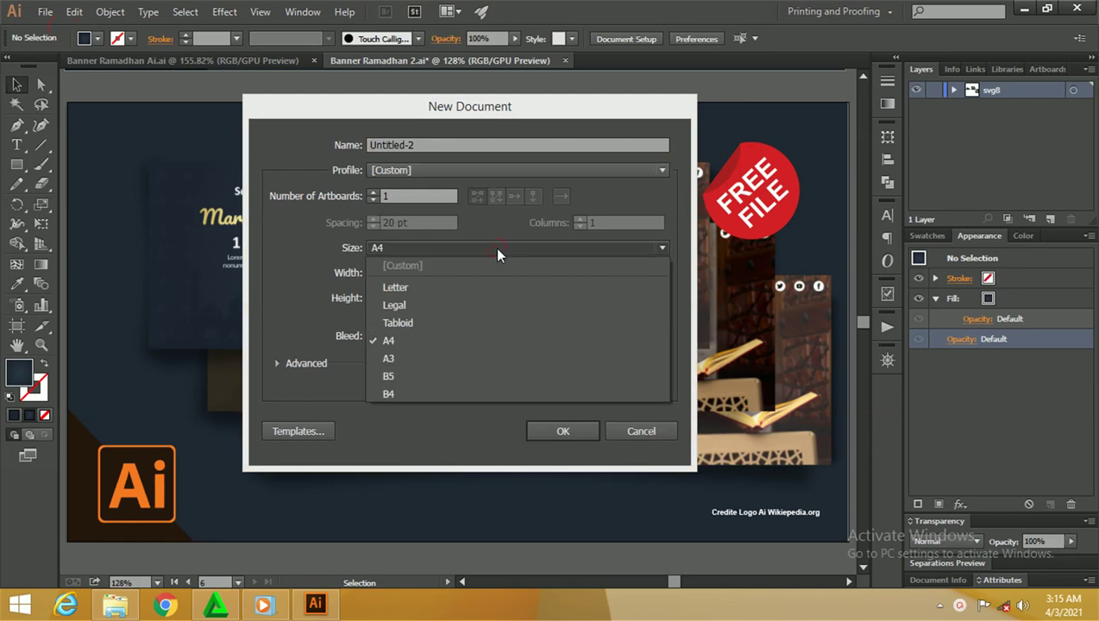
left_click(498, 250)
left_click(636, 273)
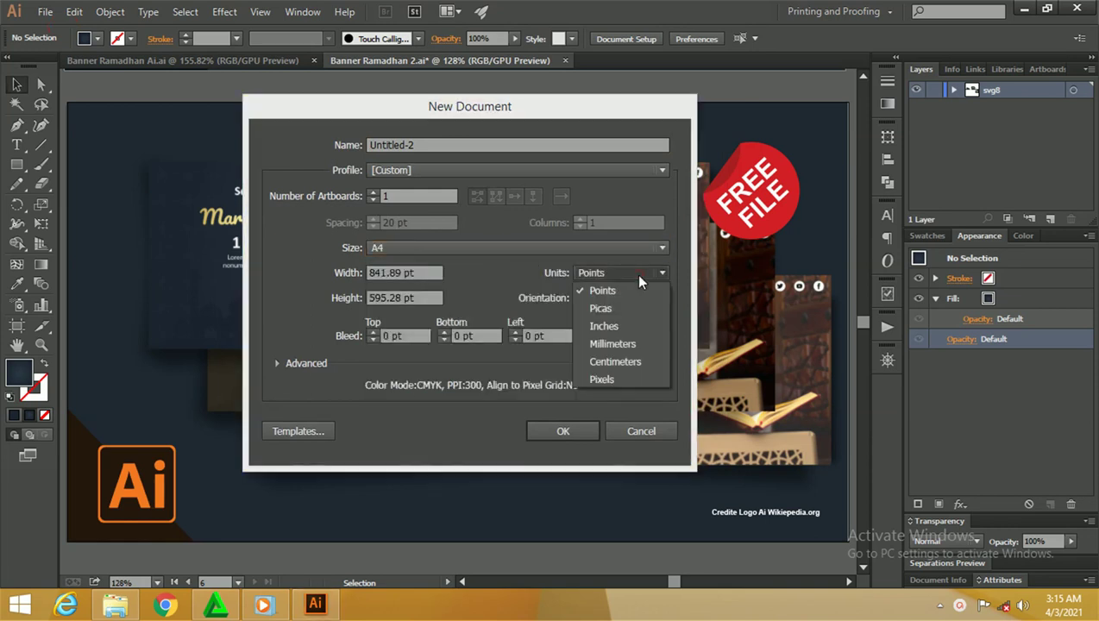
left_click(634, 362)
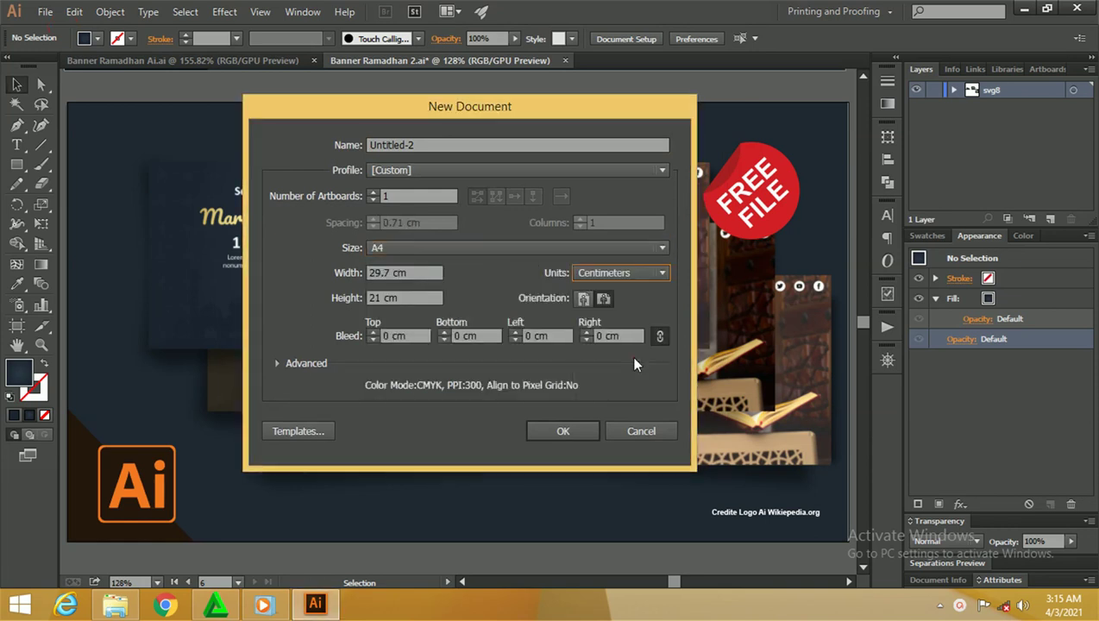
left_click_drag(417, 272, 316, 260)
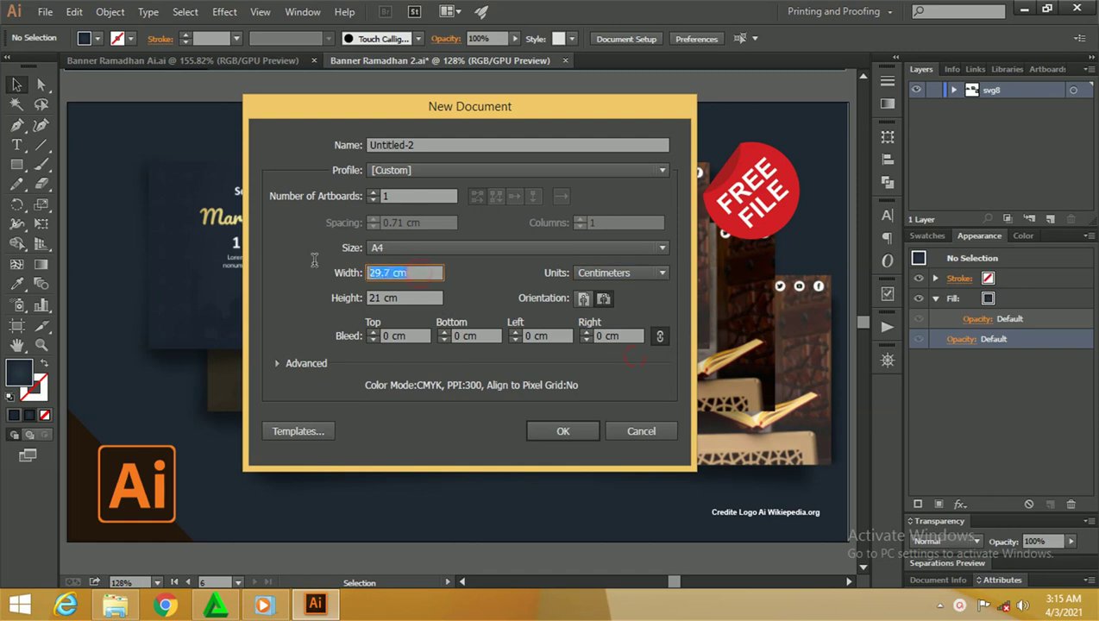
type("30")
left_click(419, 298)
left_click_drag(419, 298, 260, 299)
type("10")
left_click(422, 272)
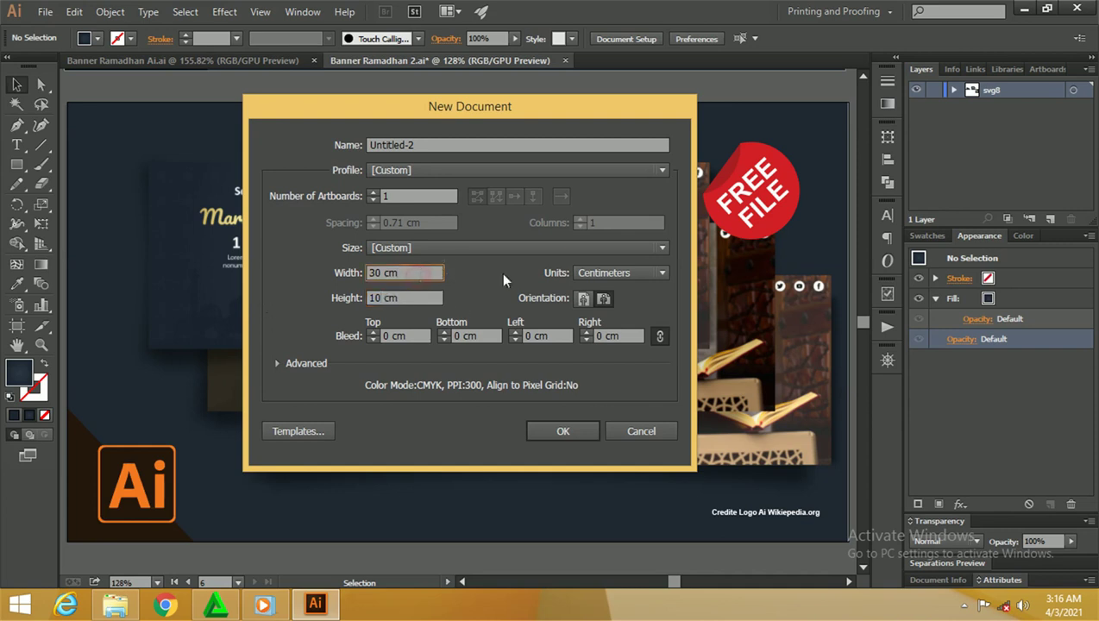
left_click_drag(498, 115, 483, 117)
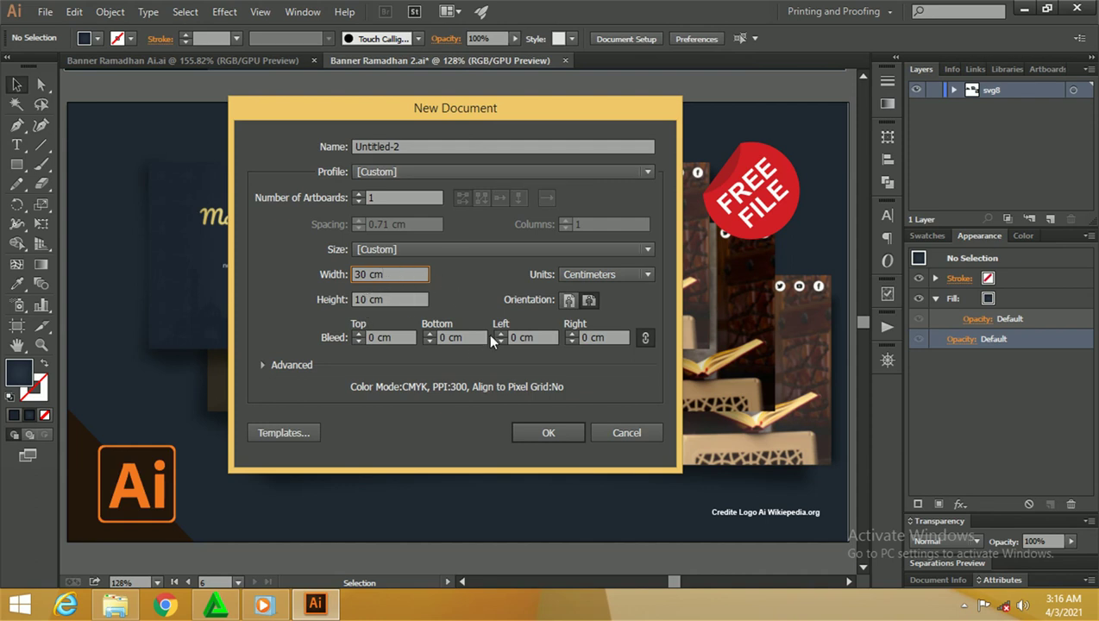
left_click(545, 431)
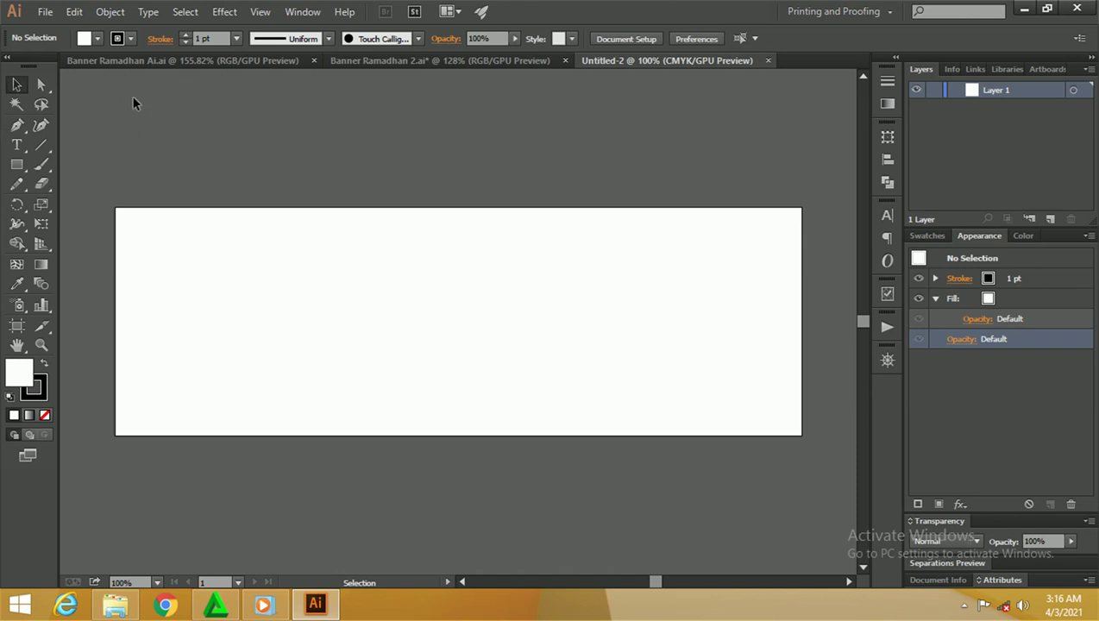
Step: Draw a rectangle spanning the whole 30 × 10 cm artboard, then zoom out
left_click(16, 164)
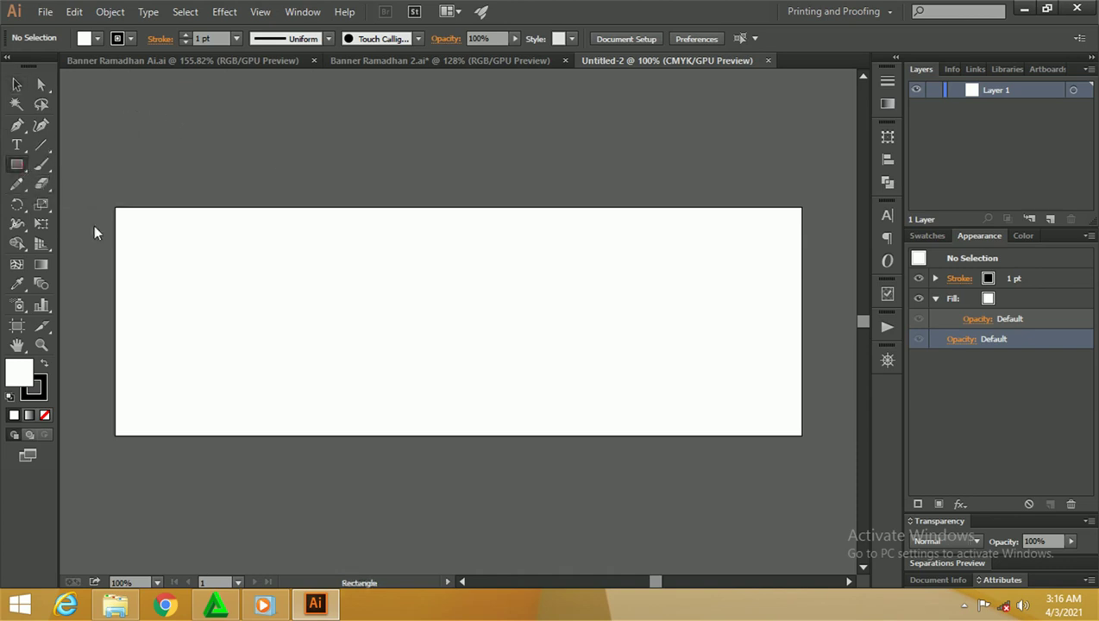
mouse_move(116, 207)
left_mouse_down()
mouse_move(720, 385)
mouse_move(800, 435)
left_mouse_up()
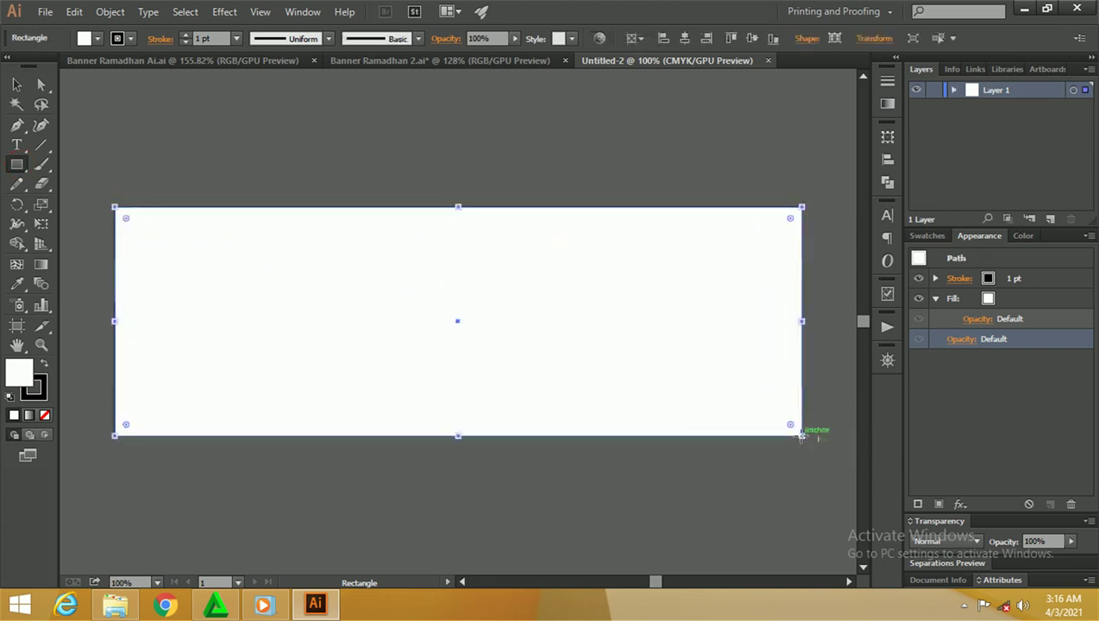
left_click(17, 86)
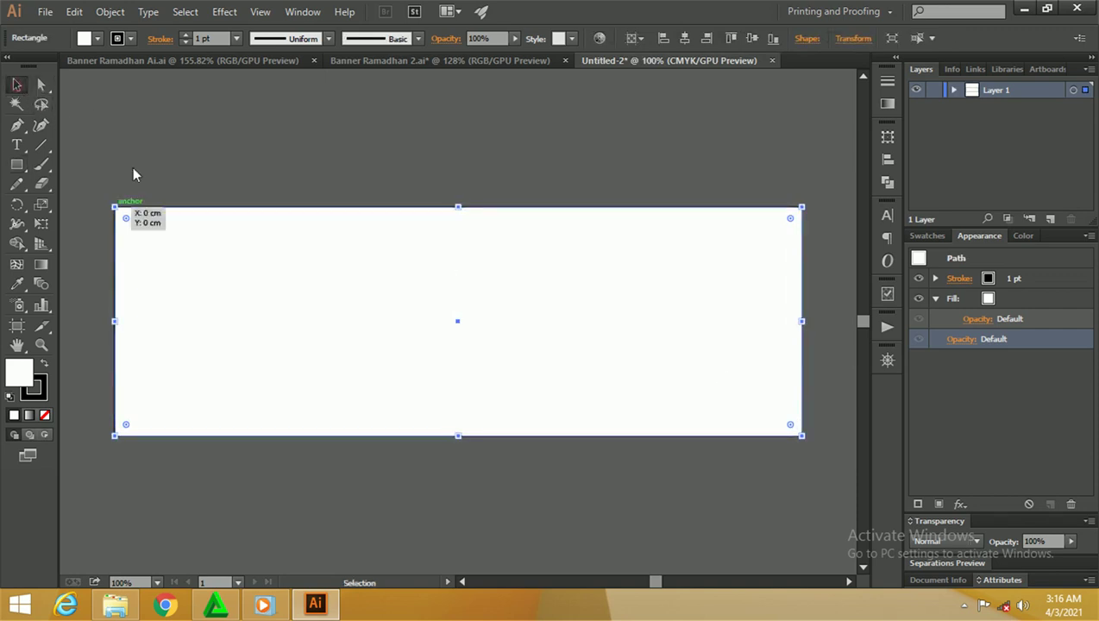
left_click(338, 170)
key("z")
left_click_drag(445, 179, 453, 189)
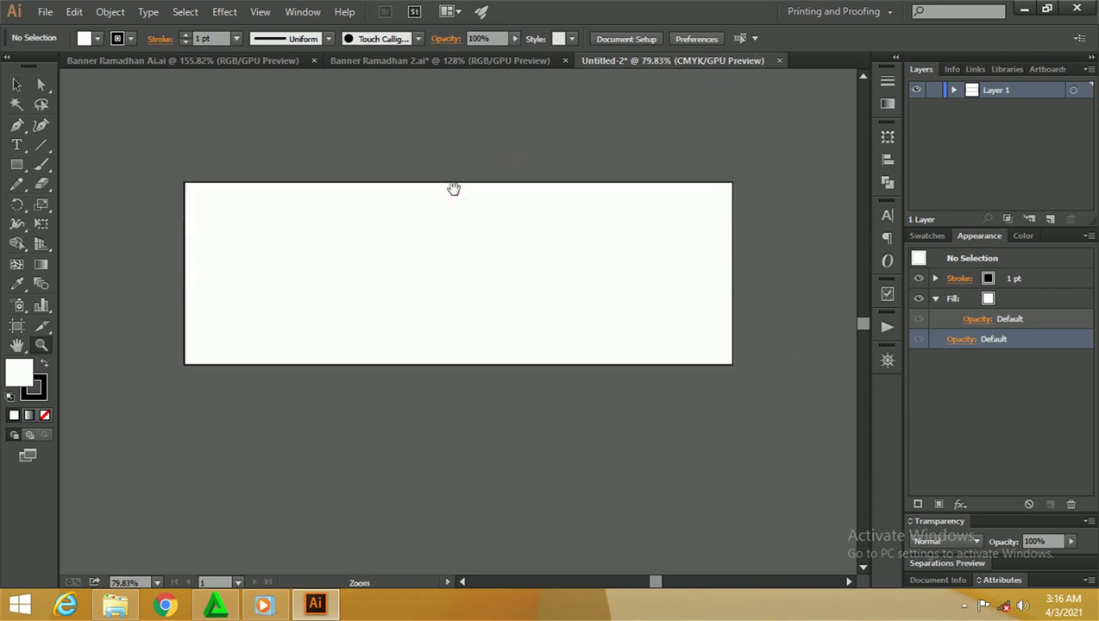
left_click(43, 146)
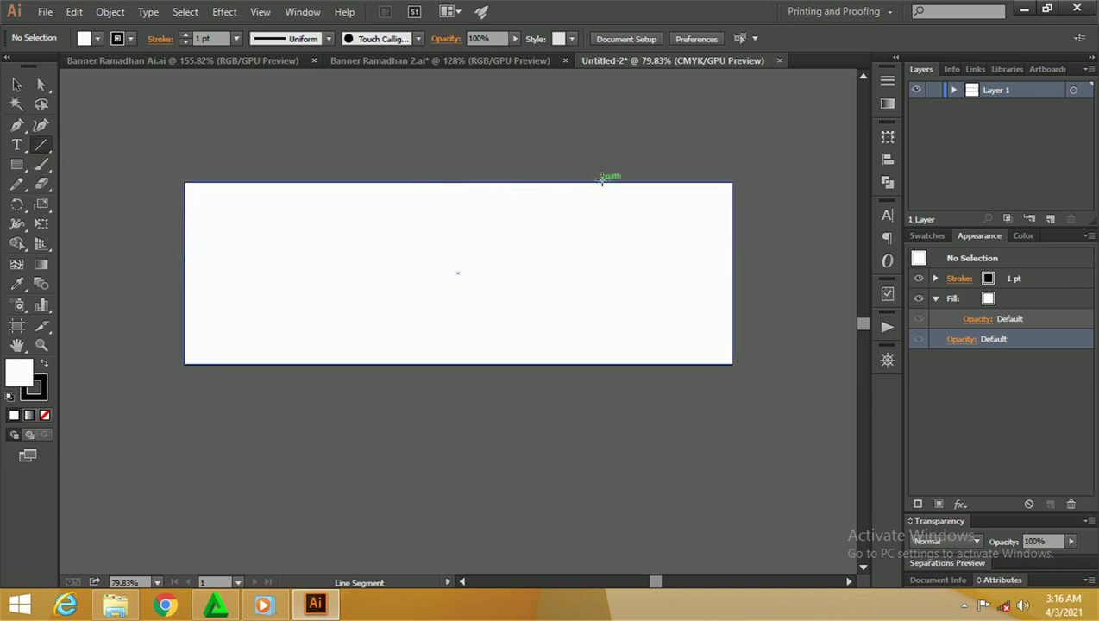
Step: Draw a slanted line from above the banner's top edge to below its bottom edge
mouse_move(593, 171)
left_mouse_down()
mouse_move(602, 163)
mouse_move(563, 221)
left_mouse_up()
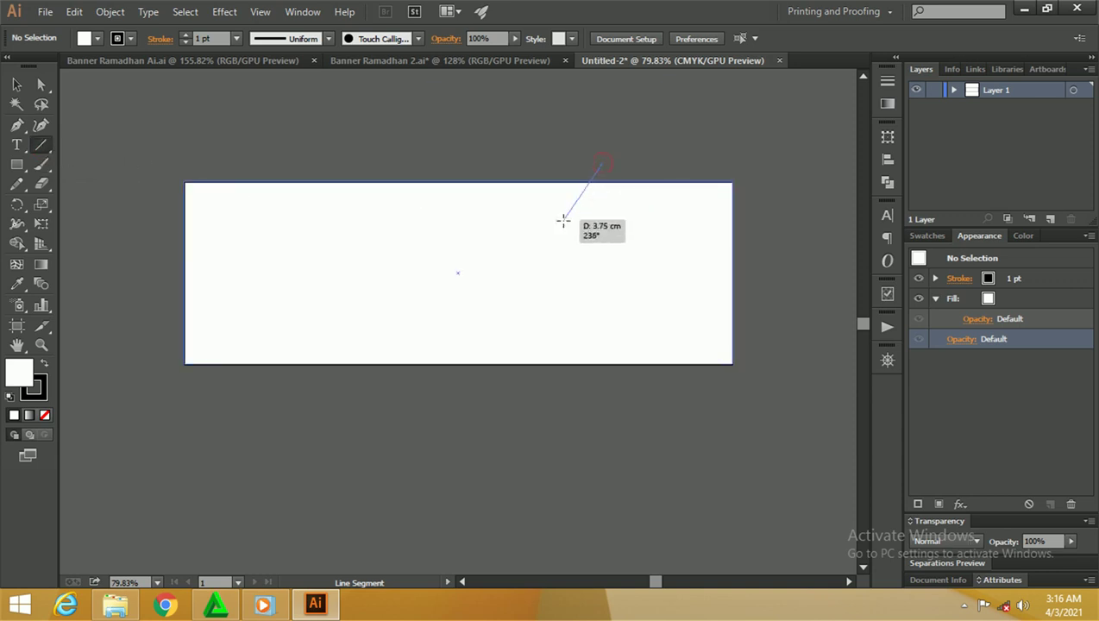
left_click_drag(563, 221, 501, 395)
left_click(16, 85)
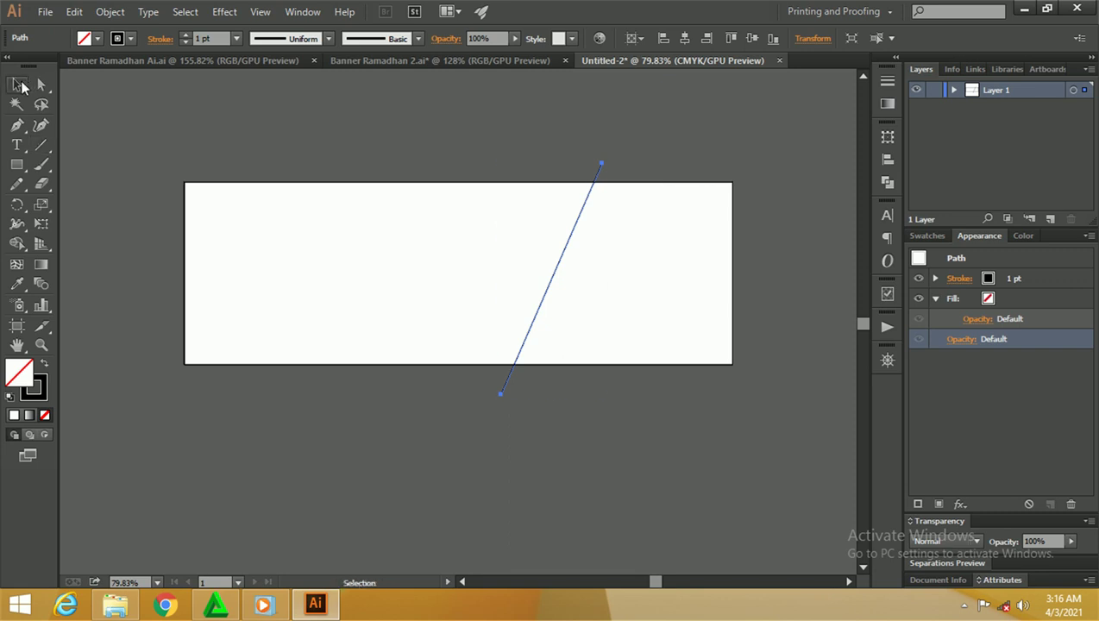
mouse_move(373, 156)
left_mouse_down()
mouse_move(448, 176)
mouse_move(404, 167)
left_mouse_up()
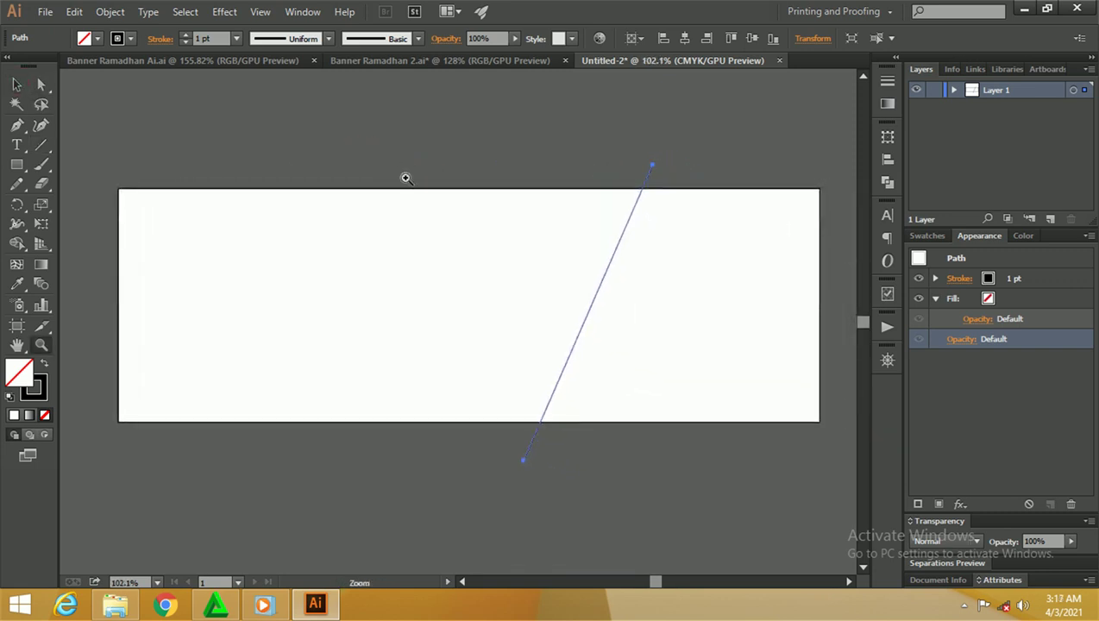
left_click(46, 85)
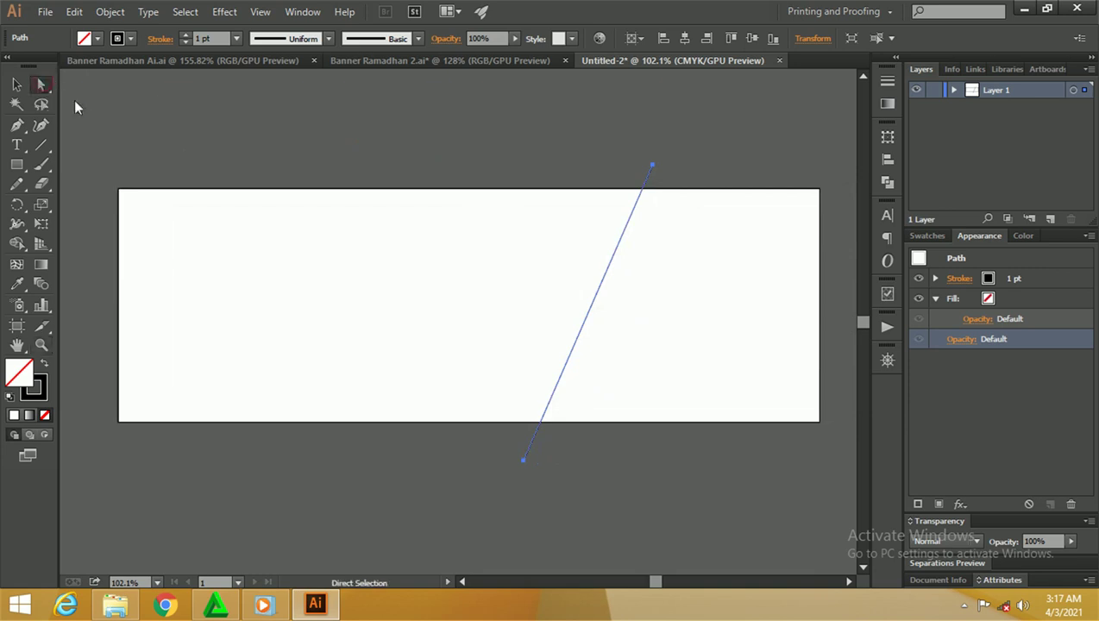
key("z")
mouse_move(601, 213)
left_mouse_down()
mouse_move(753, 274)
mouse_move(661, 219)
left_mouse_up()
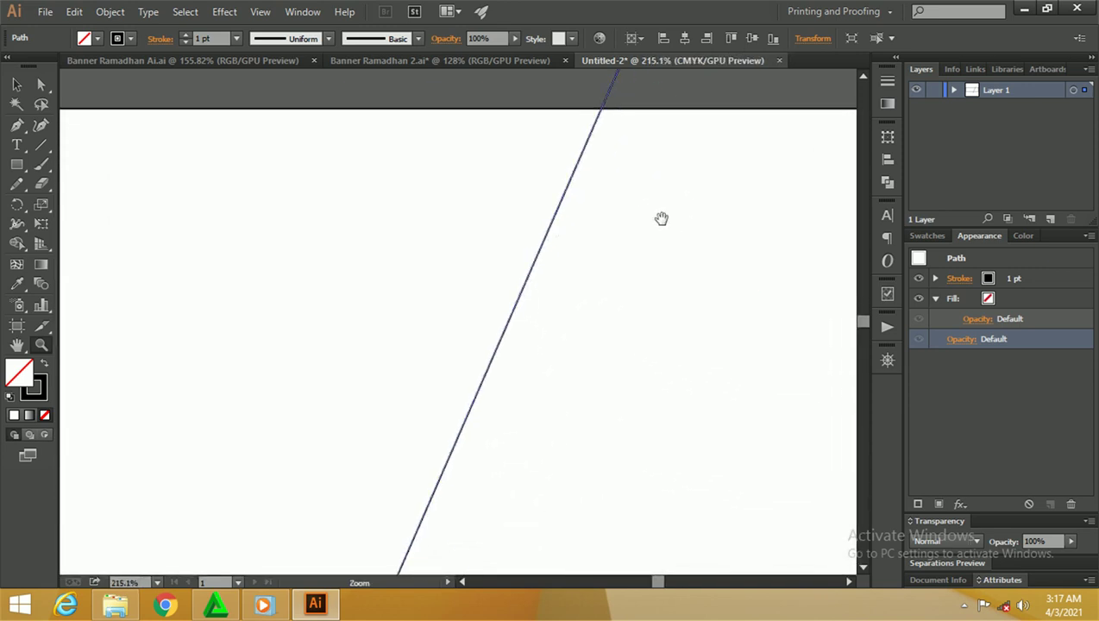
Step: Move the line's top end about 1 cm to the left
left_click(19, 128)
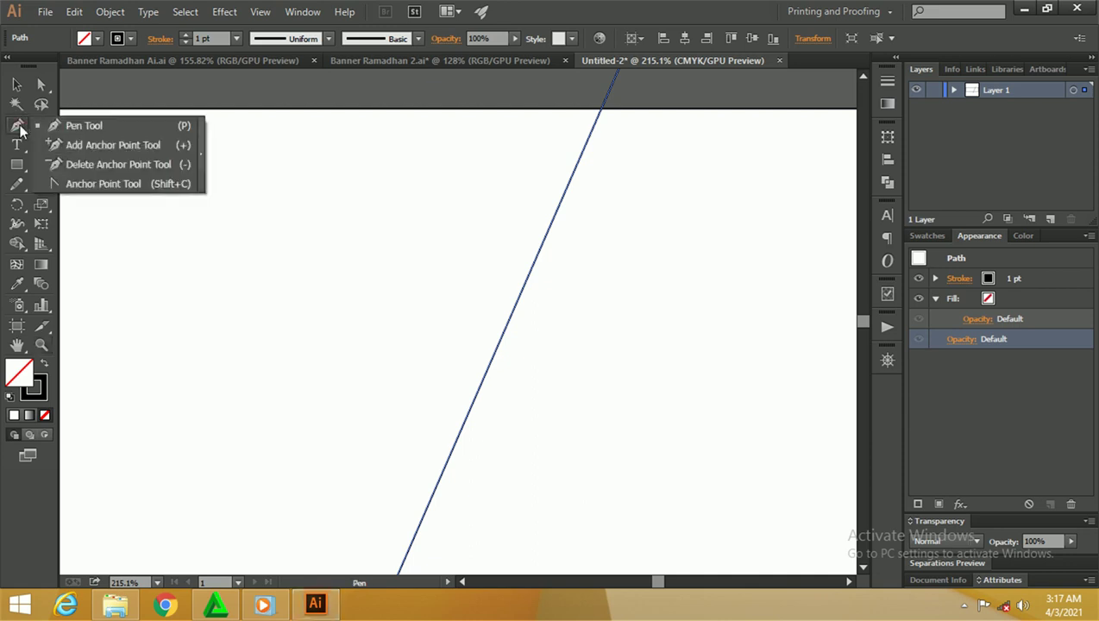
left_click(70, 143)
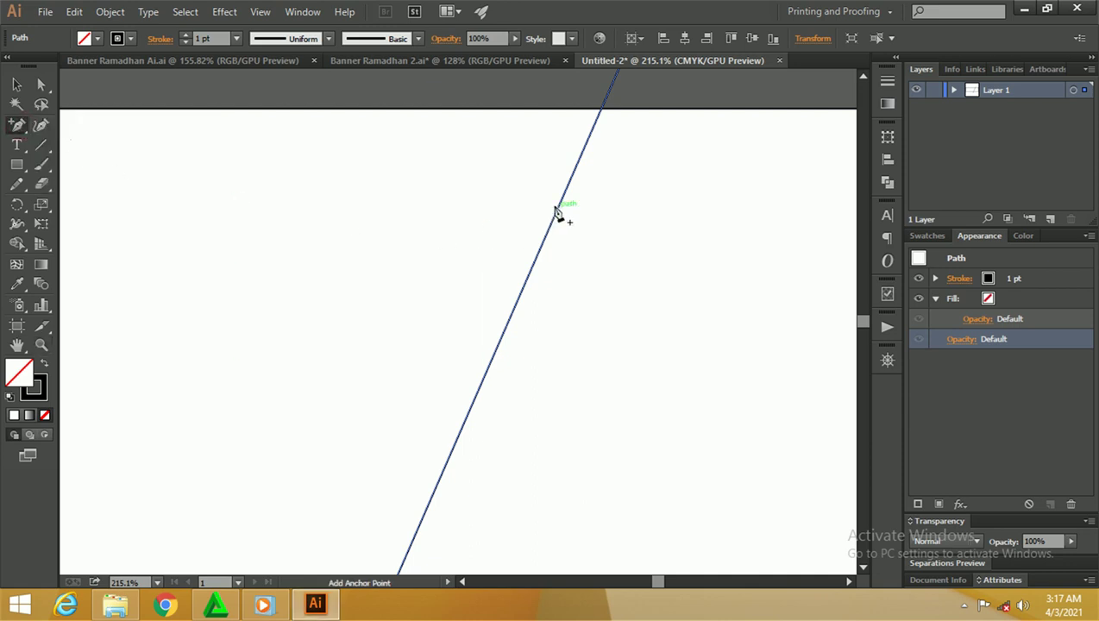
key("z")
left_click(592, 188, "alt")
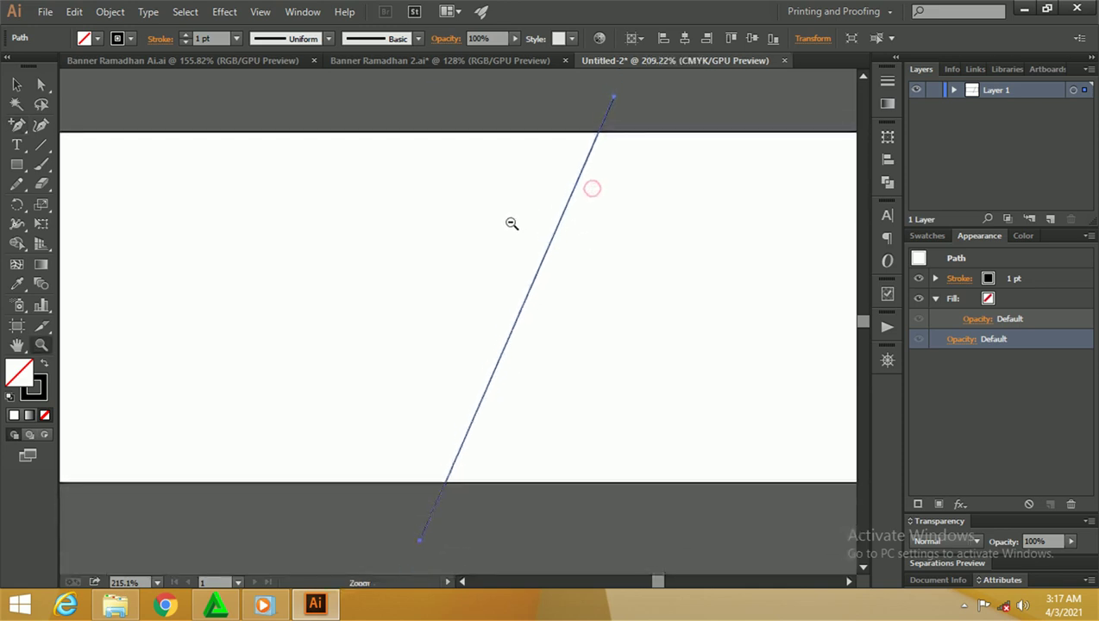
left_click(475, 241, "alt")
left_click_drag(466, 245, 535, 263)
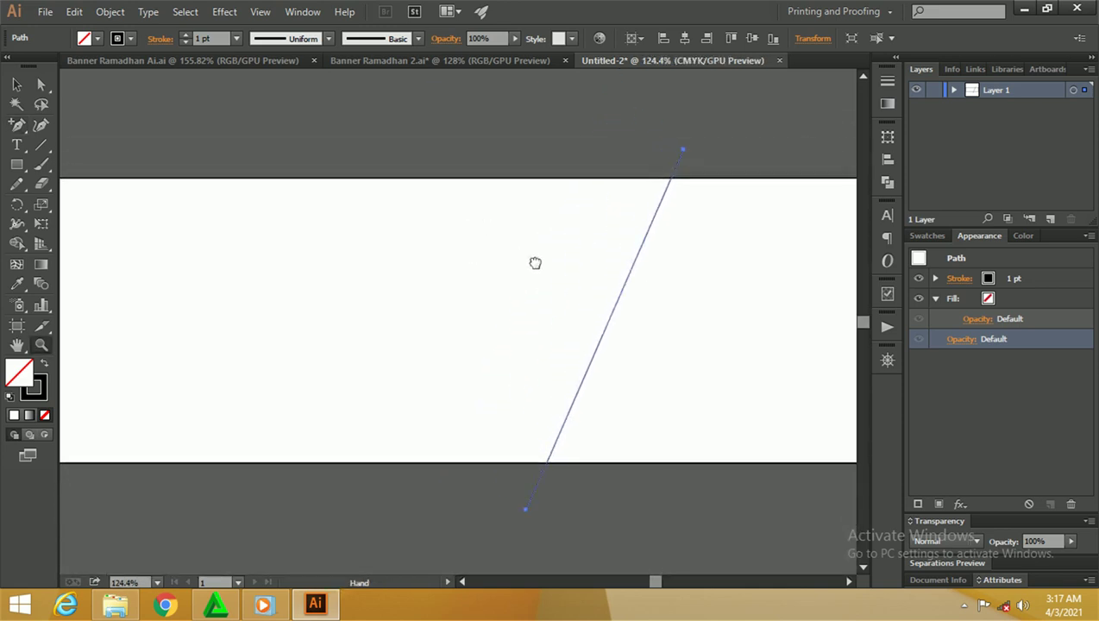
key("plus")
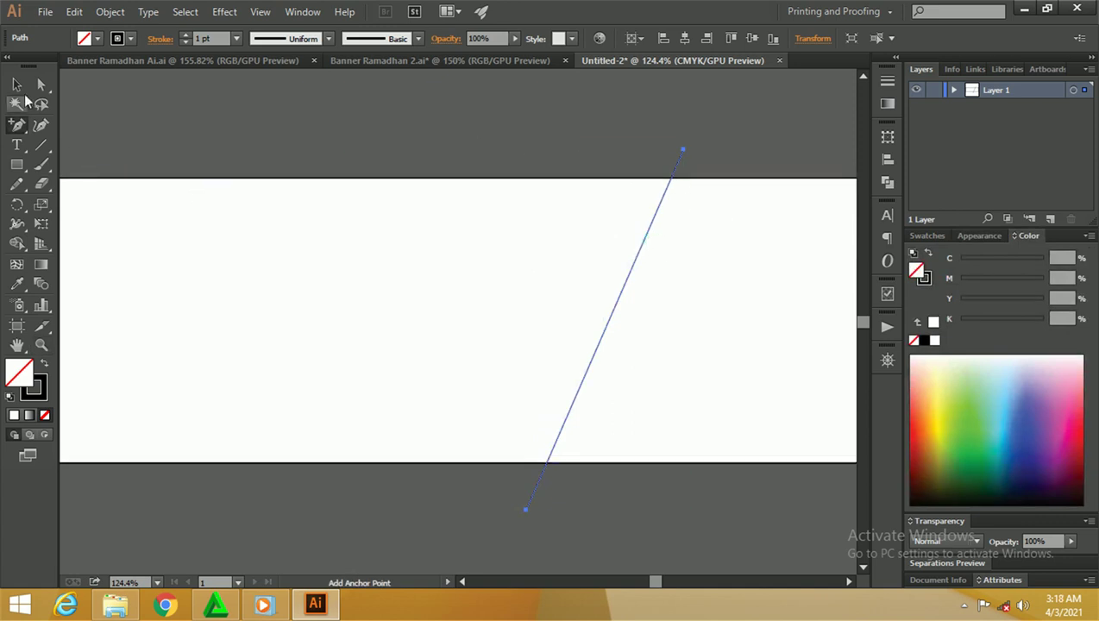
left_click(40, 84)
left_click_drag(682, 149, 644, 151)
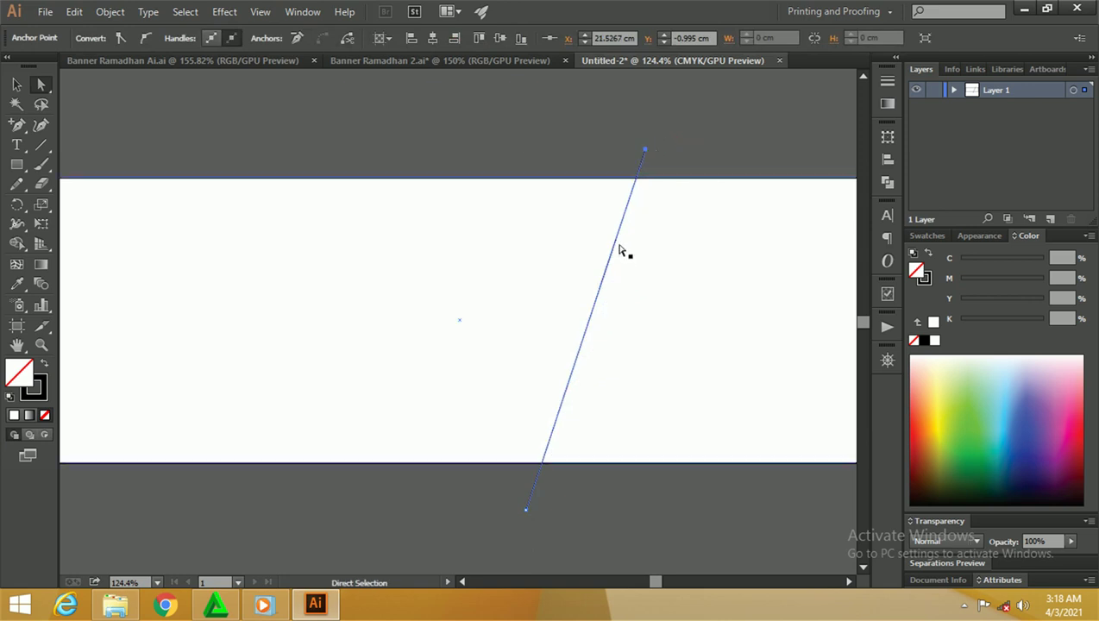
Step: Add three anchor points on the line and pull a middle one left into a zigzag
key("plus")
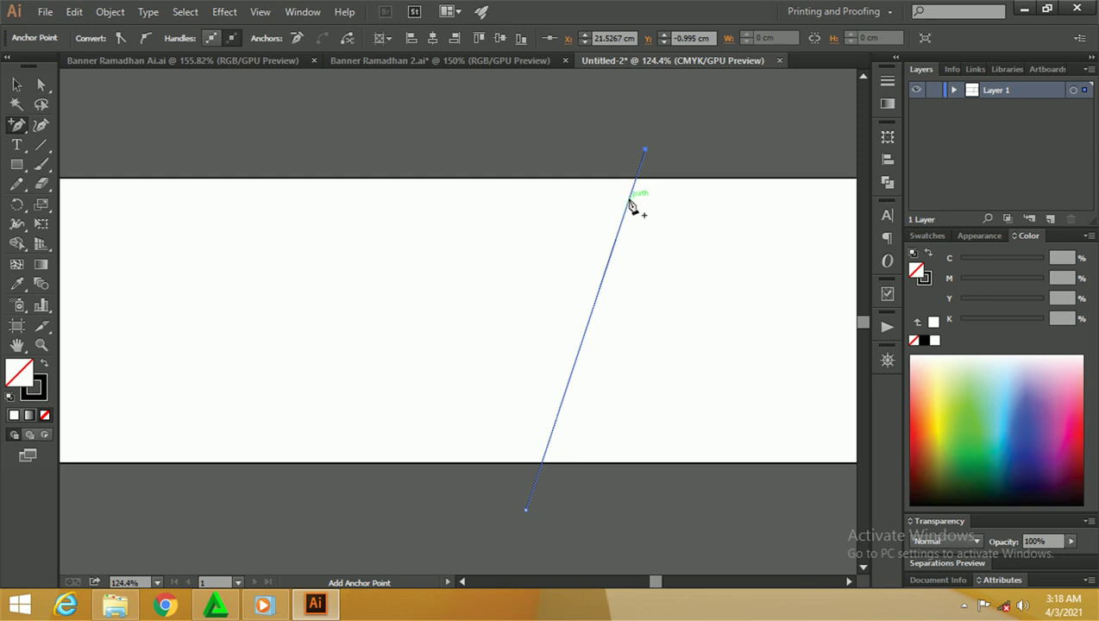
left_click(629, 199)
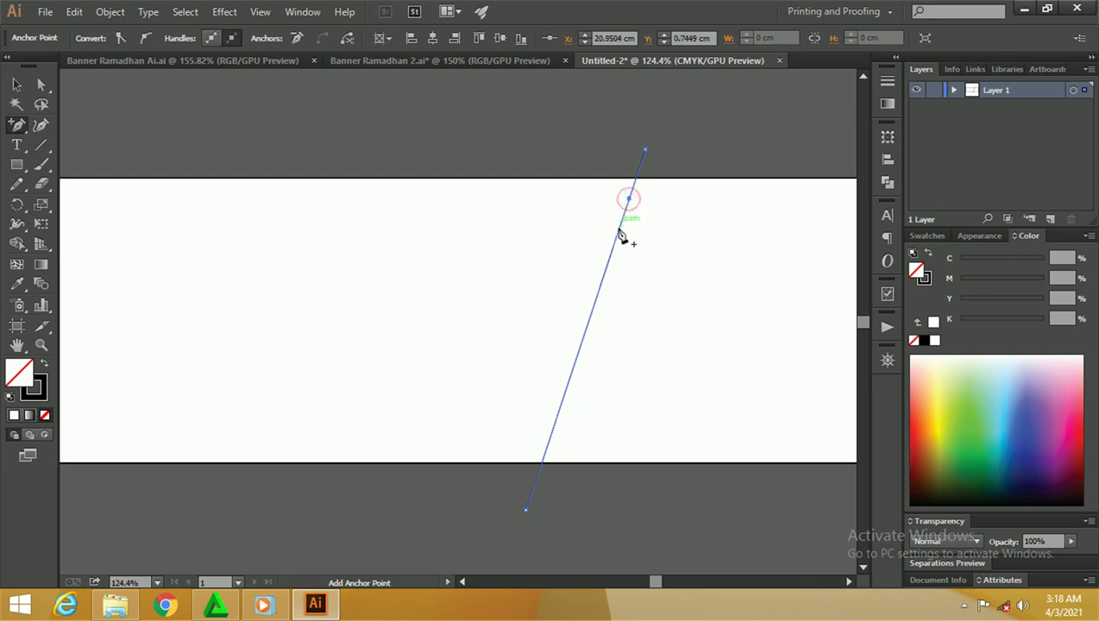
left_click(618, 231)
left_click(599, 288)
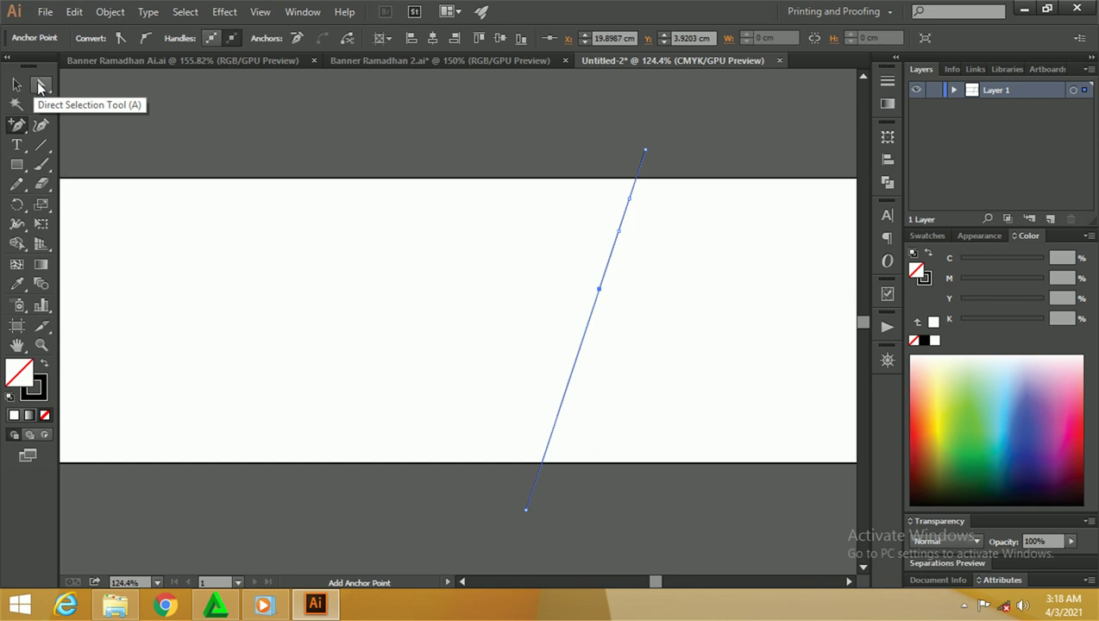
left_click(41, 86)
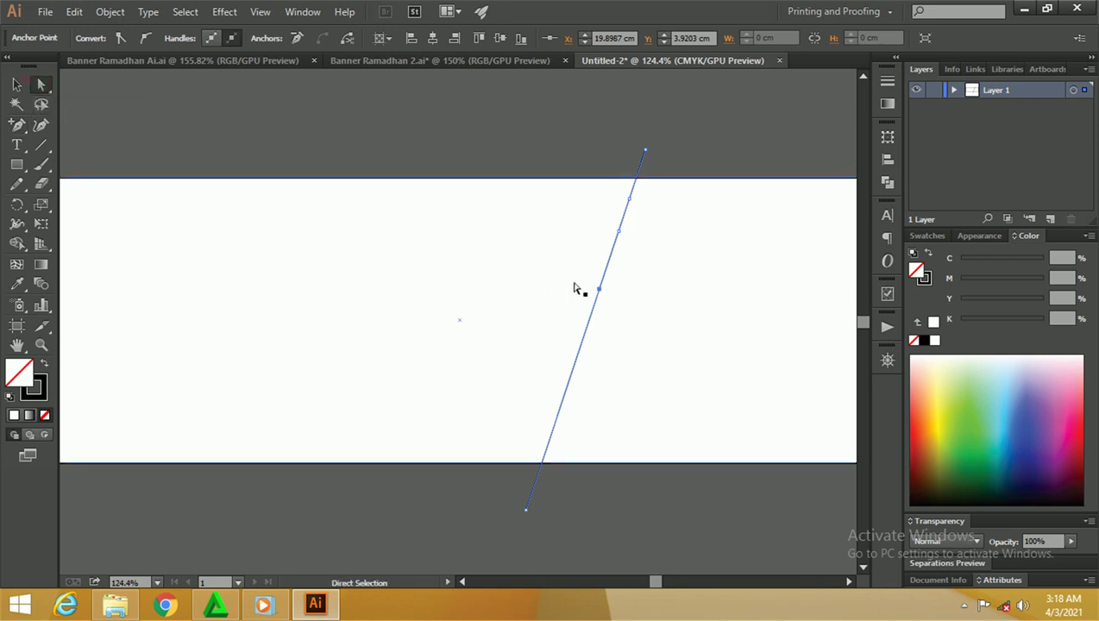
left_click_drag(619, 230, 547, 233)
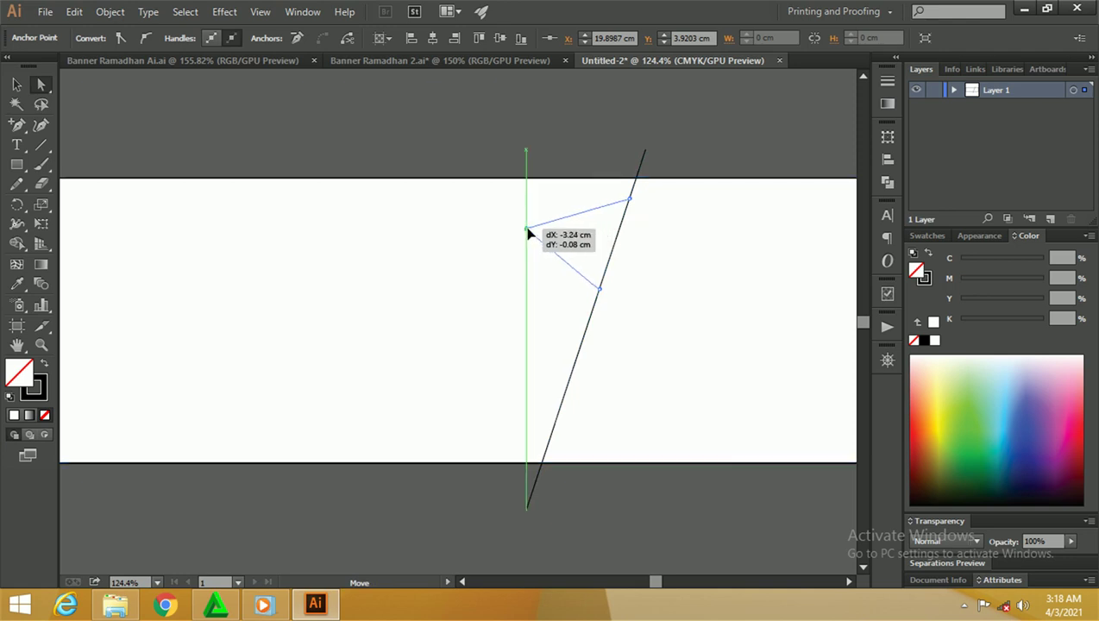
left_click_drag(548, 233, 545, 231)
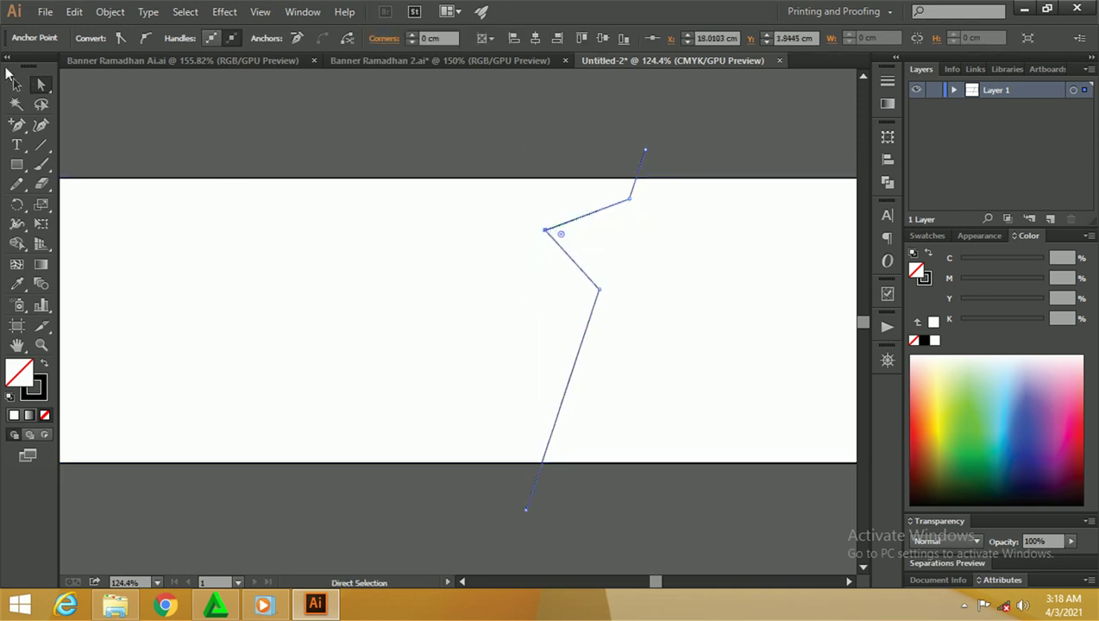
Step: Rotate the zigzag path slightly clockwise
key("v")
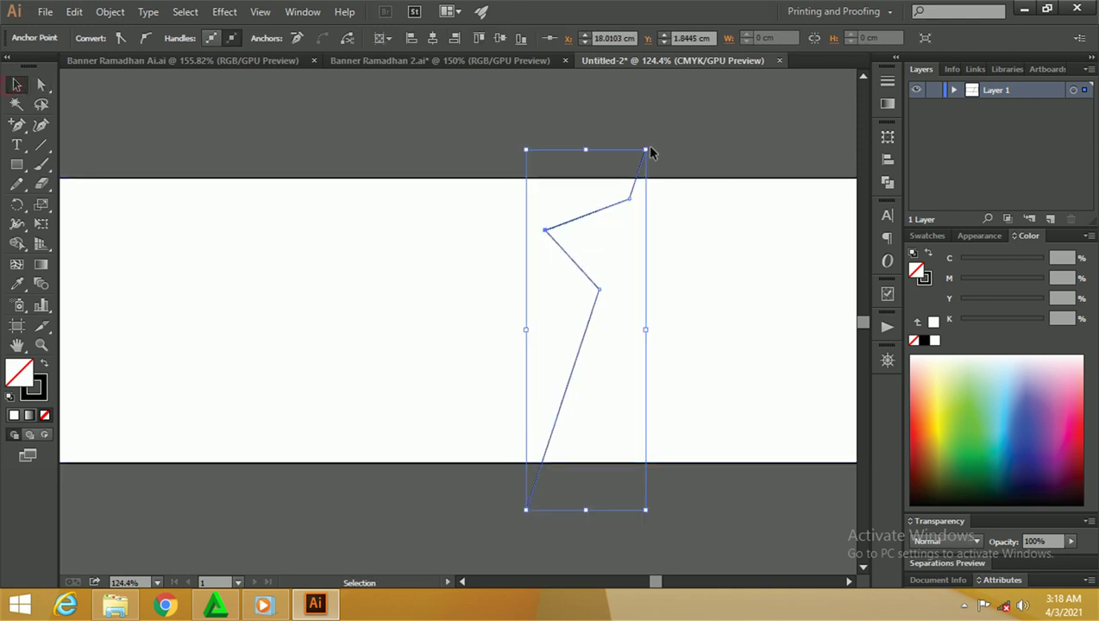
left_click_drag(653, 147, 648, 144)
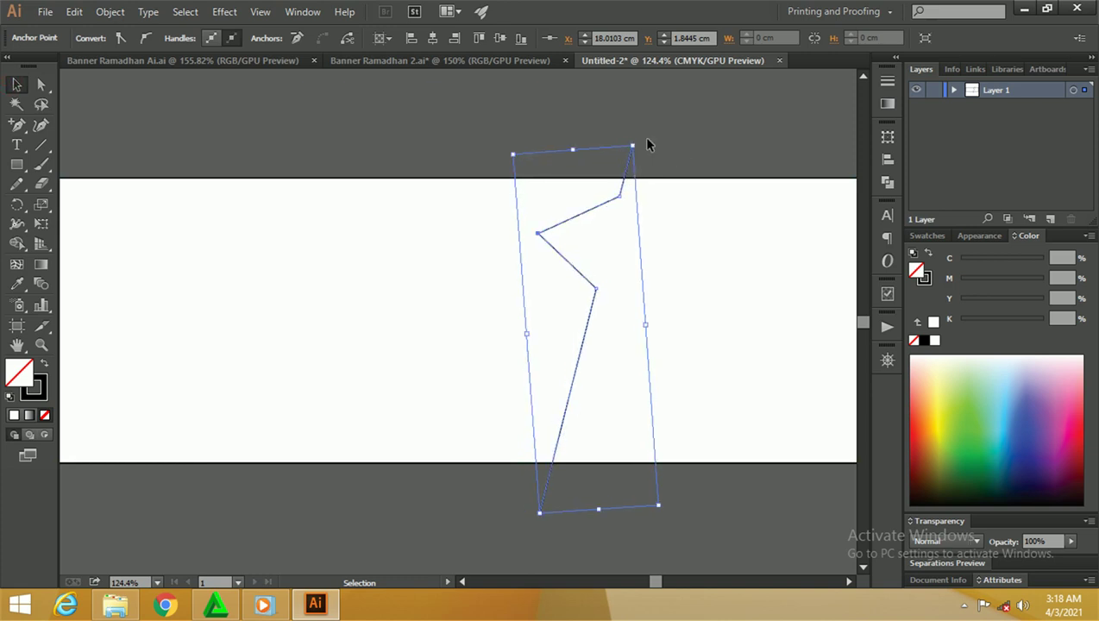
left_click(649, 143)
key("z")
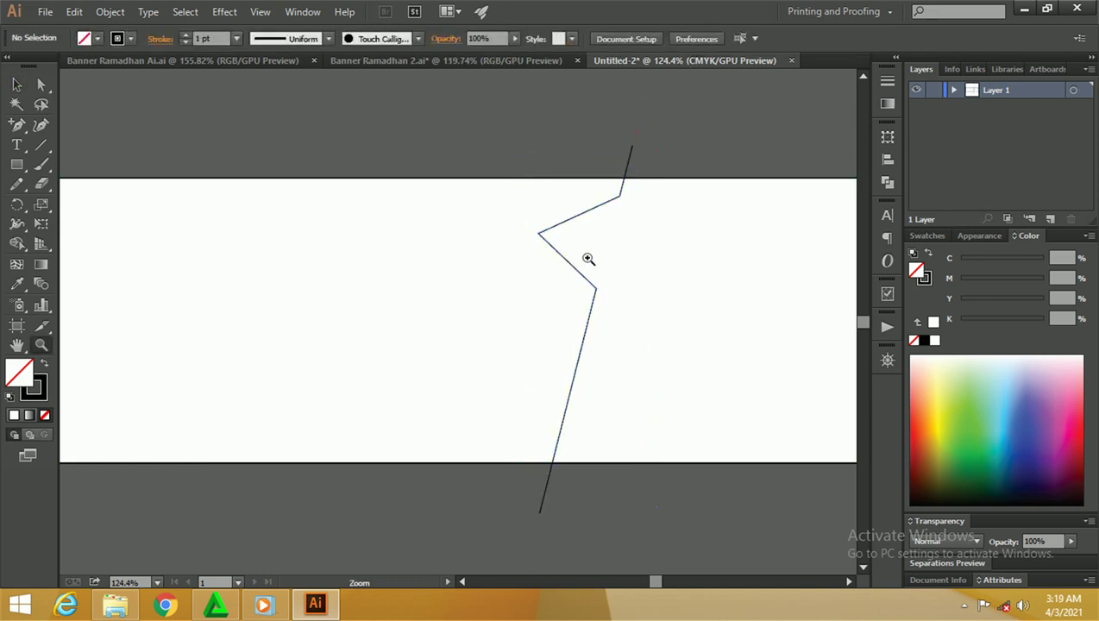
Step: Replace the zigzag's lower corner with a new anchor point further down the line
key("a")
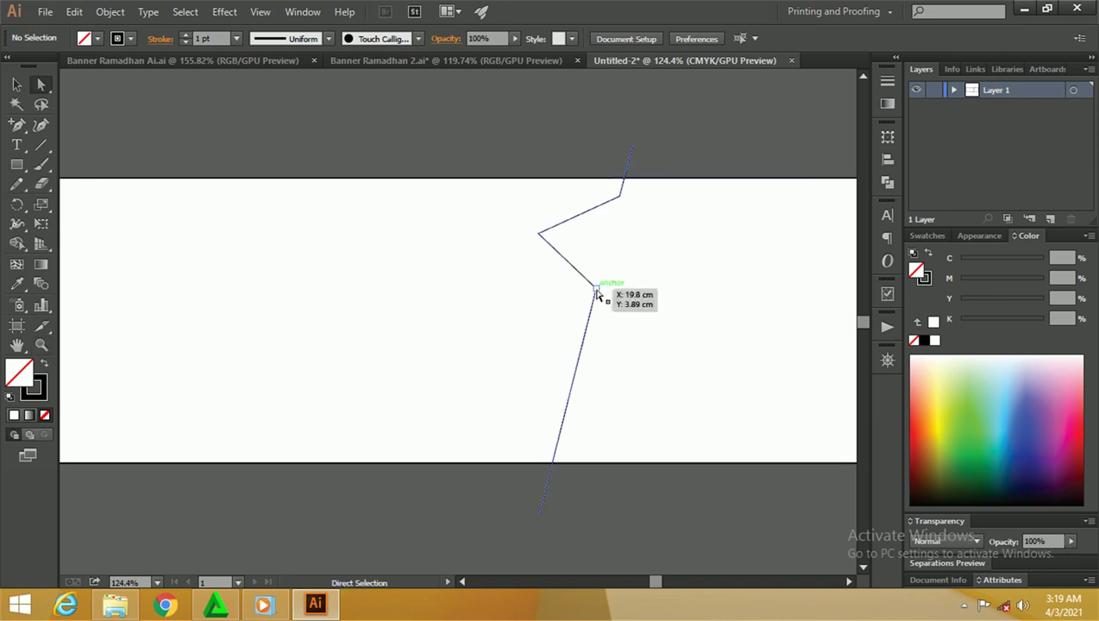
left_click(595, 289)
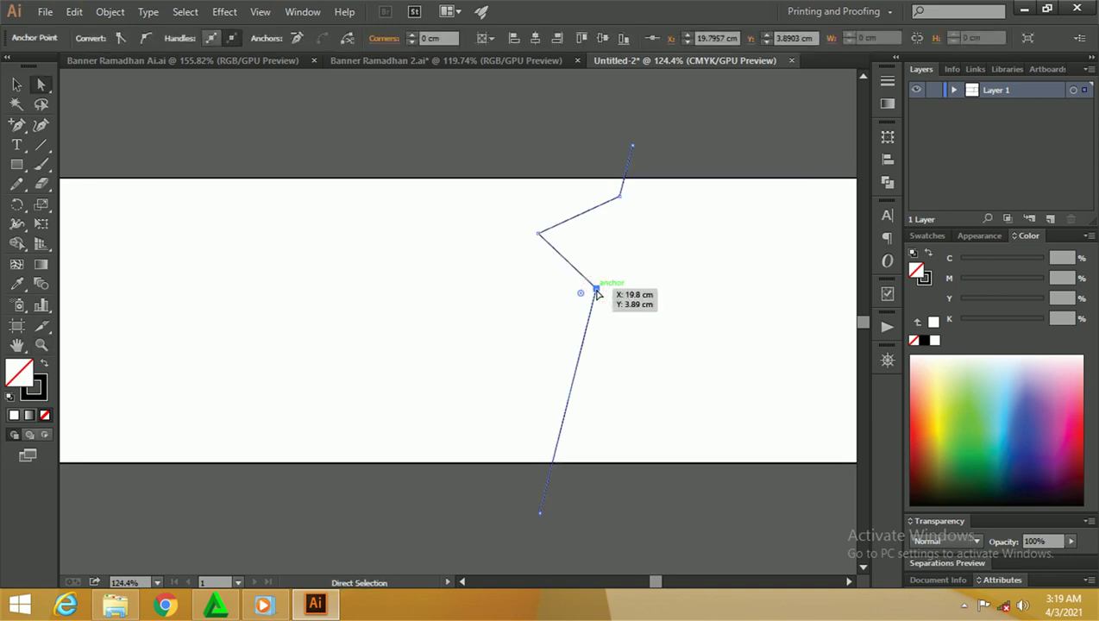
key("plus")
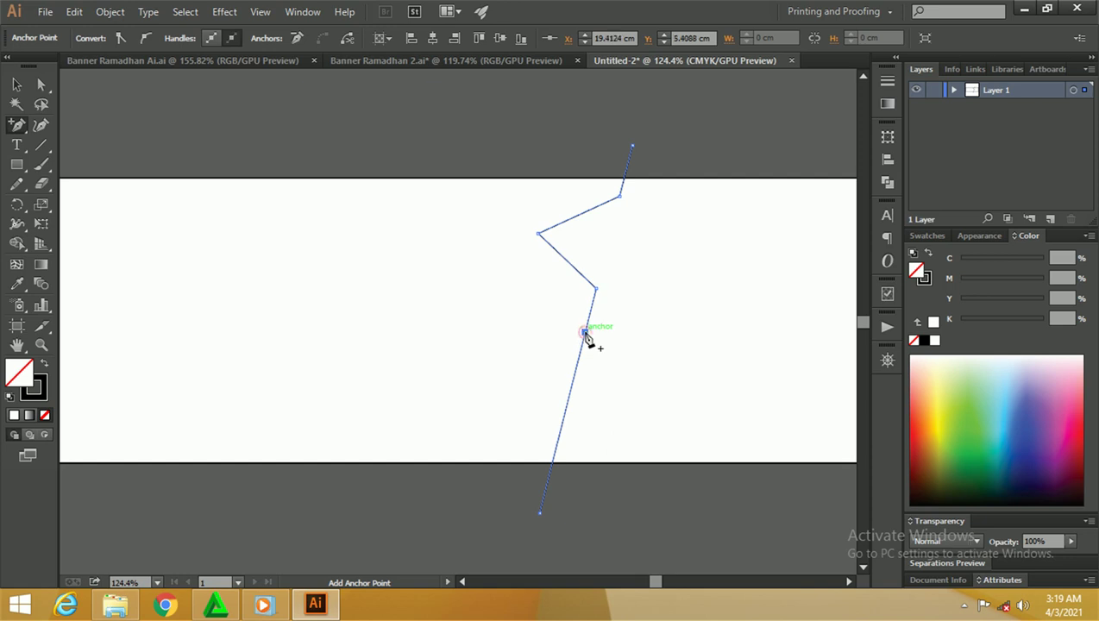
left_click(584, 332)
key("a")
key("minus")
left_click(596, 288)
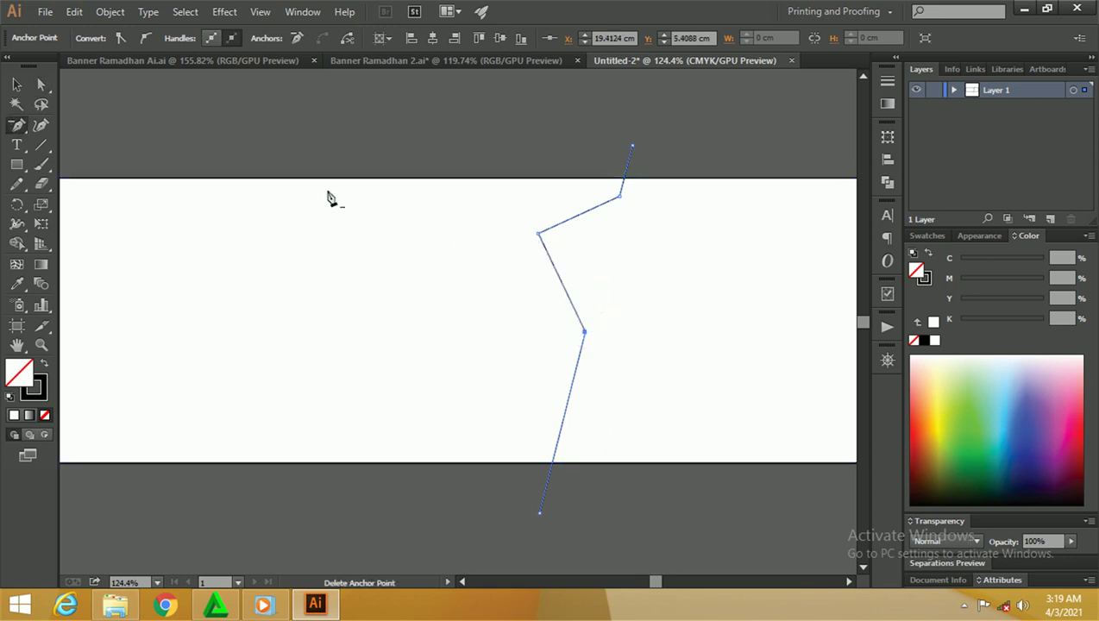
key("v")
left_click(400, 161)
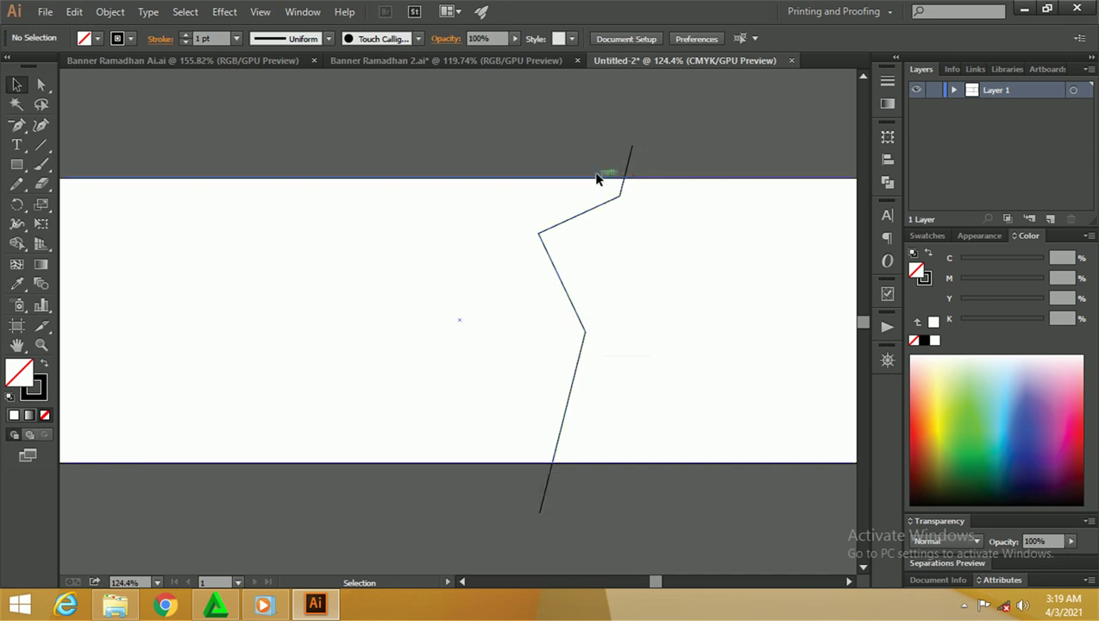
left_click(628, 173)
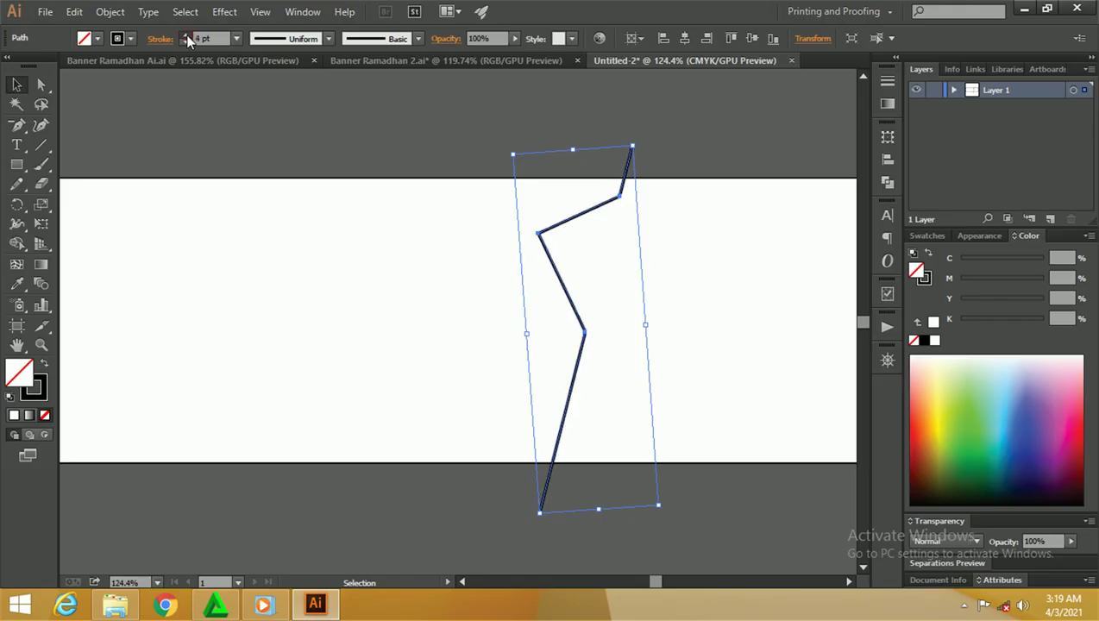
Step: Increase the zigzag's stroke weight
left_click(186, 36)
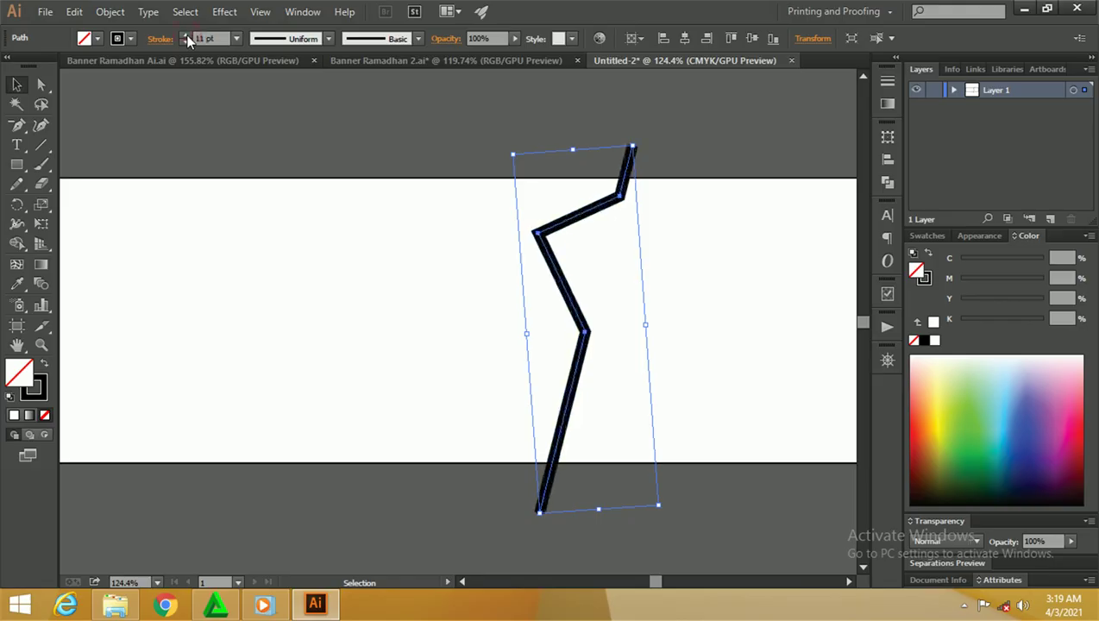
Step: Raise the zigzag's stroke weight to 22 pt
left_click(185, 35)
left_click(186, 36)
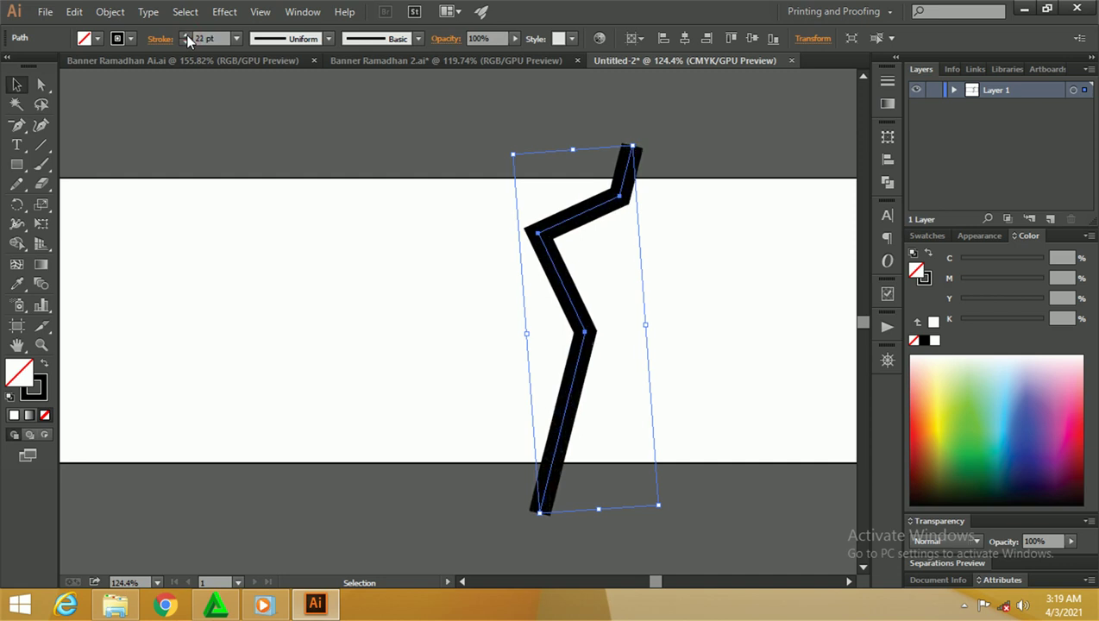
left_click(500, 141)
left_click_drag(614, 154, 554, 186)
key("z")
left_click_drag(573, 112, 542, 114)
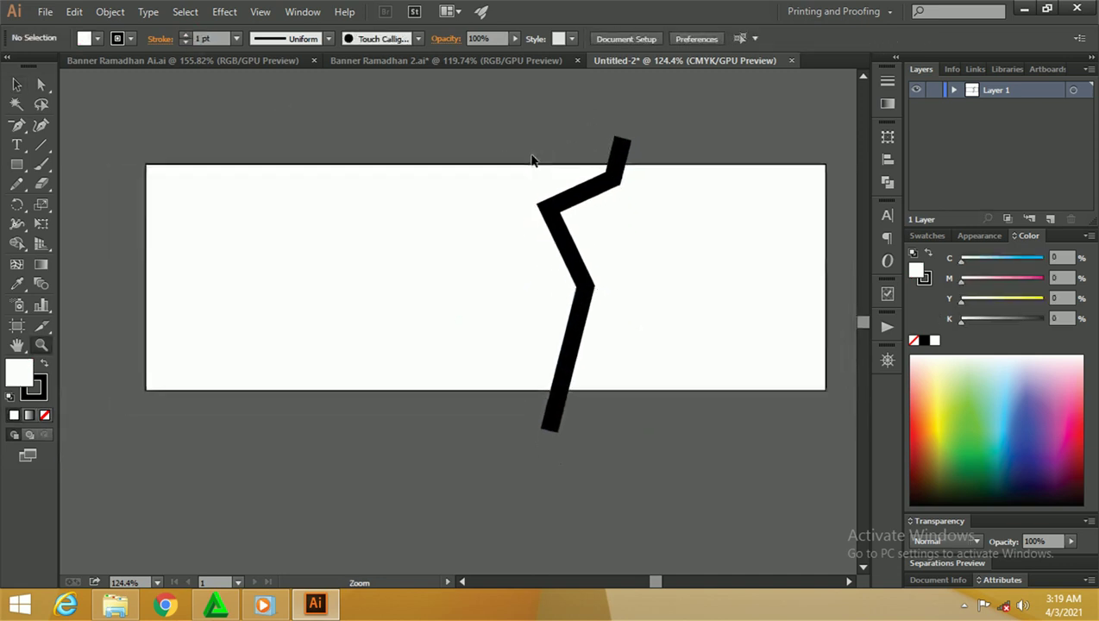
Step: Duplicate the zigzag path in Layer 1 via the Layers panel
key("v")
left_click(638, 192)
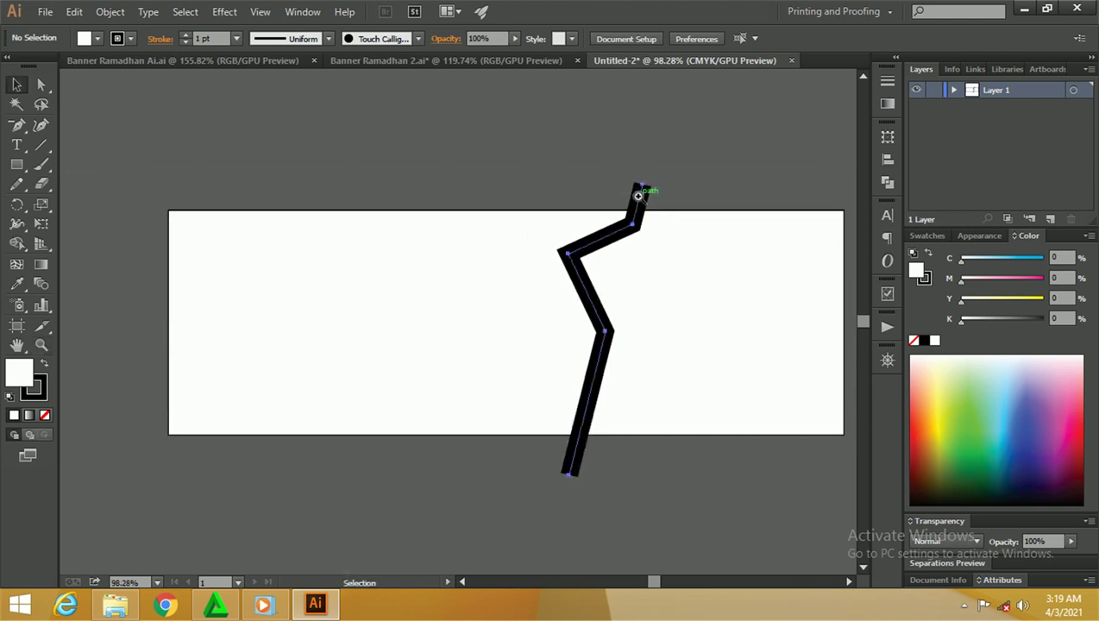
left_click(953, 90)
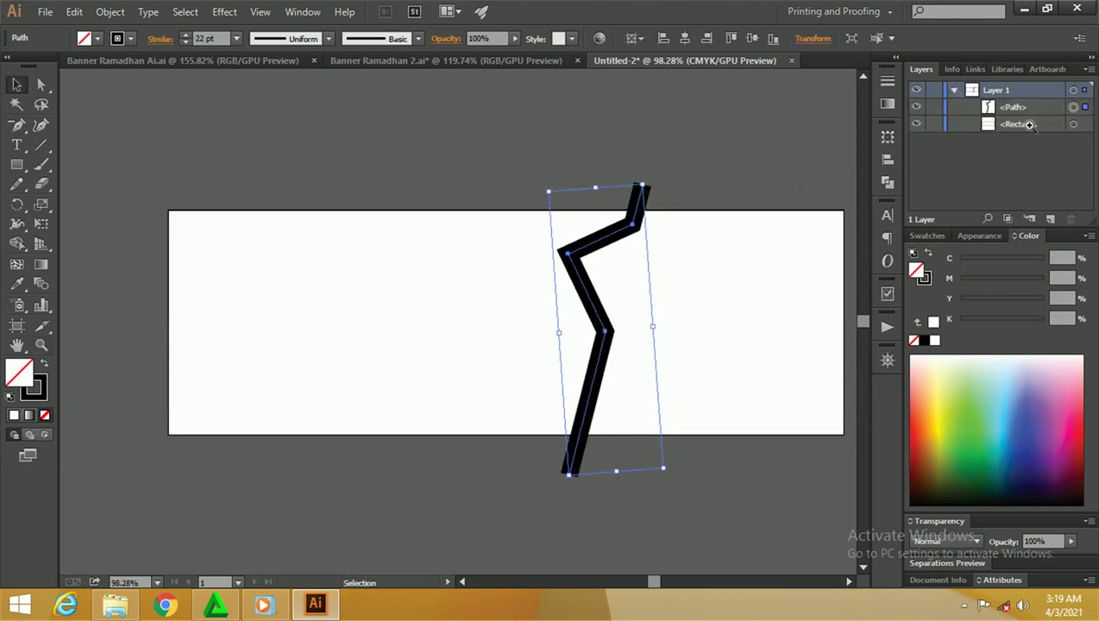
left_click(1018, 107)
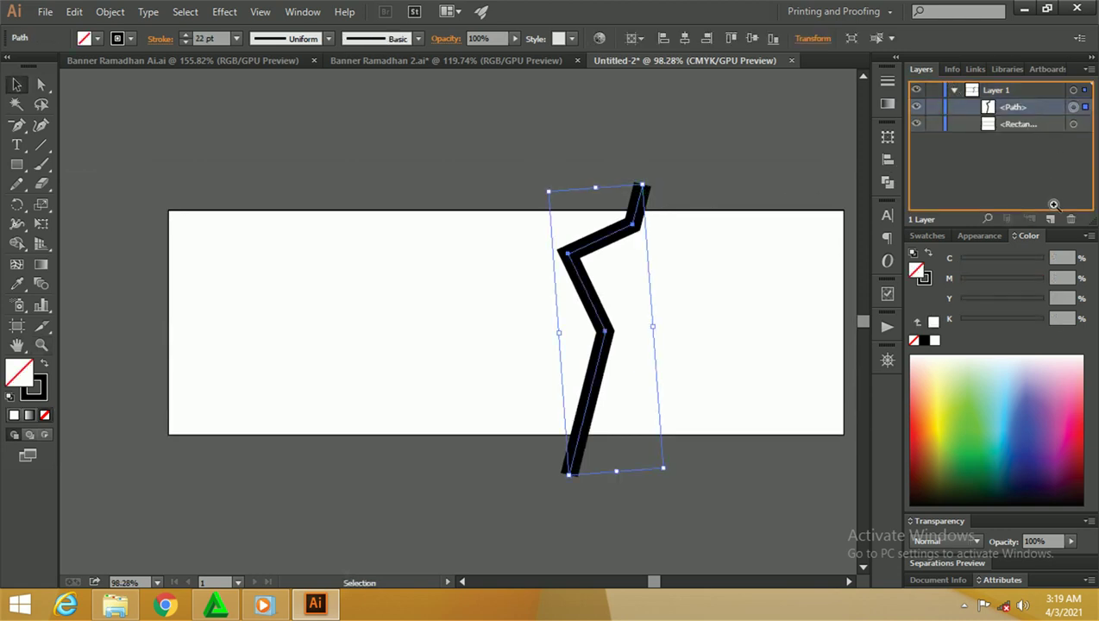
left_click_drag(1053, 216, 1051, 217)
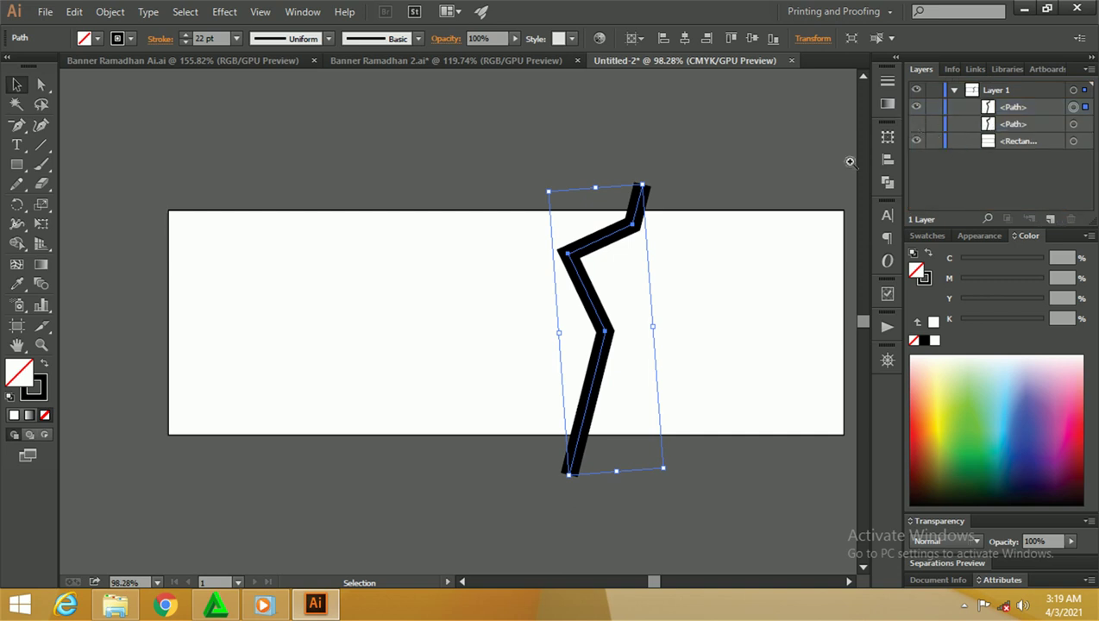
left_click(707, 131)
Step: Expand the top zigzag copy's fill and stroke into filled shapes with Object > Expand
key("z")
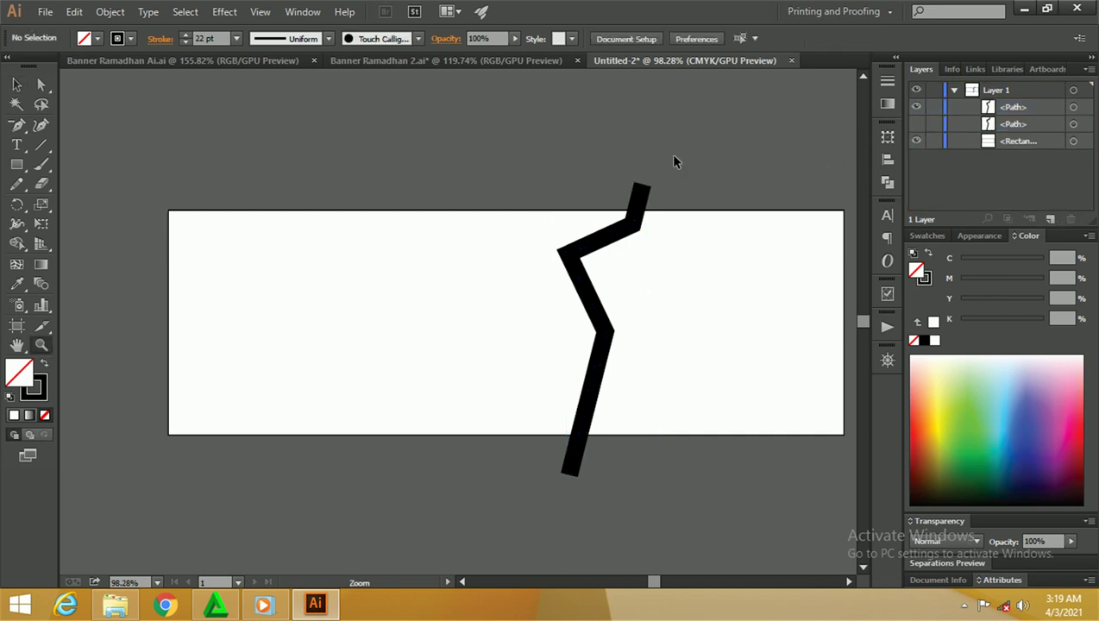
left_click(674, 160, "alt")
left_click_drag(637, 188, 618, 183)
key("v")
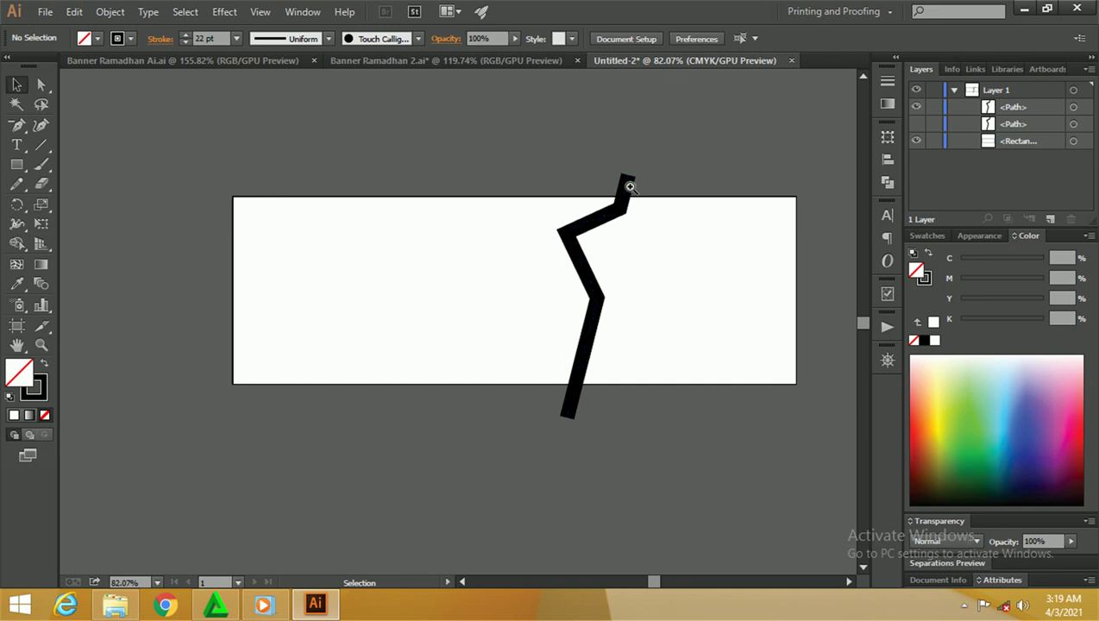
left_click(627, 185)
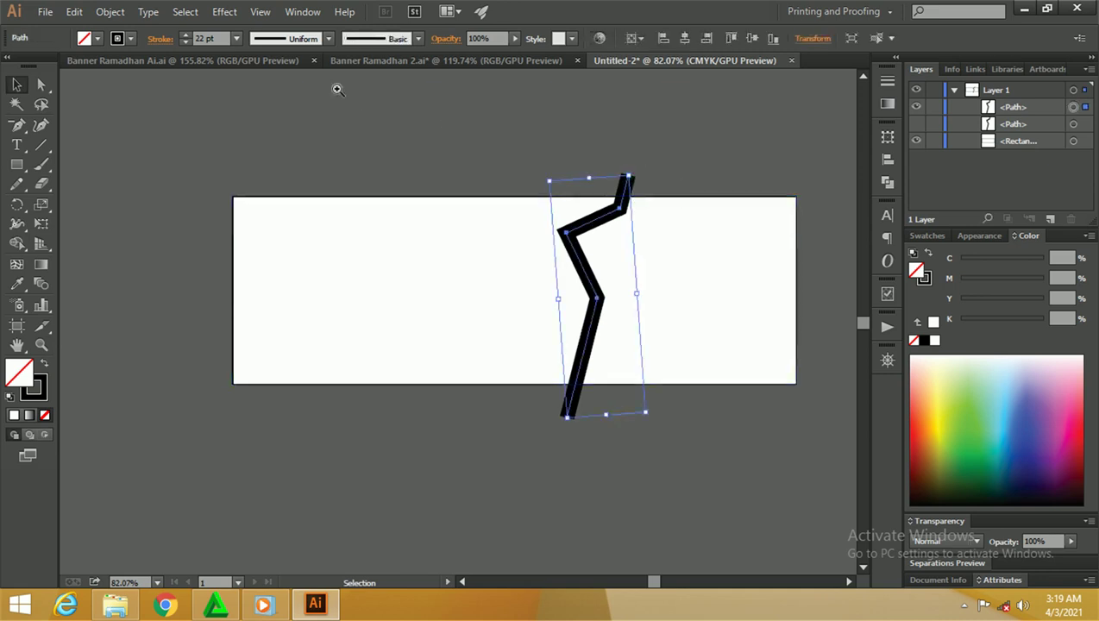
left_click(109, 11)
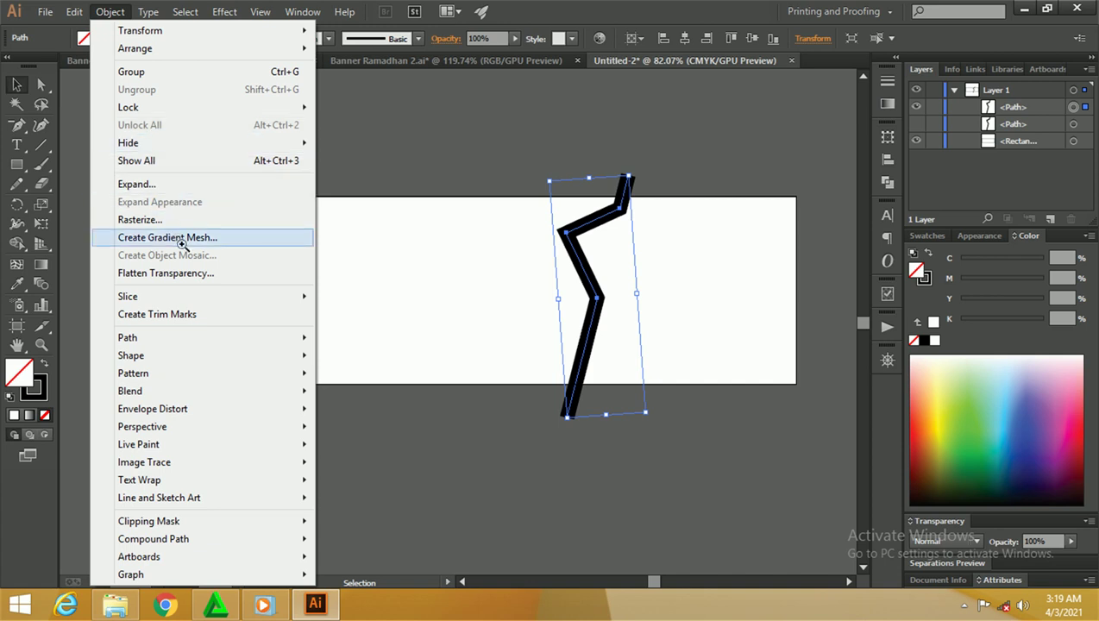
left_click(171, 186)
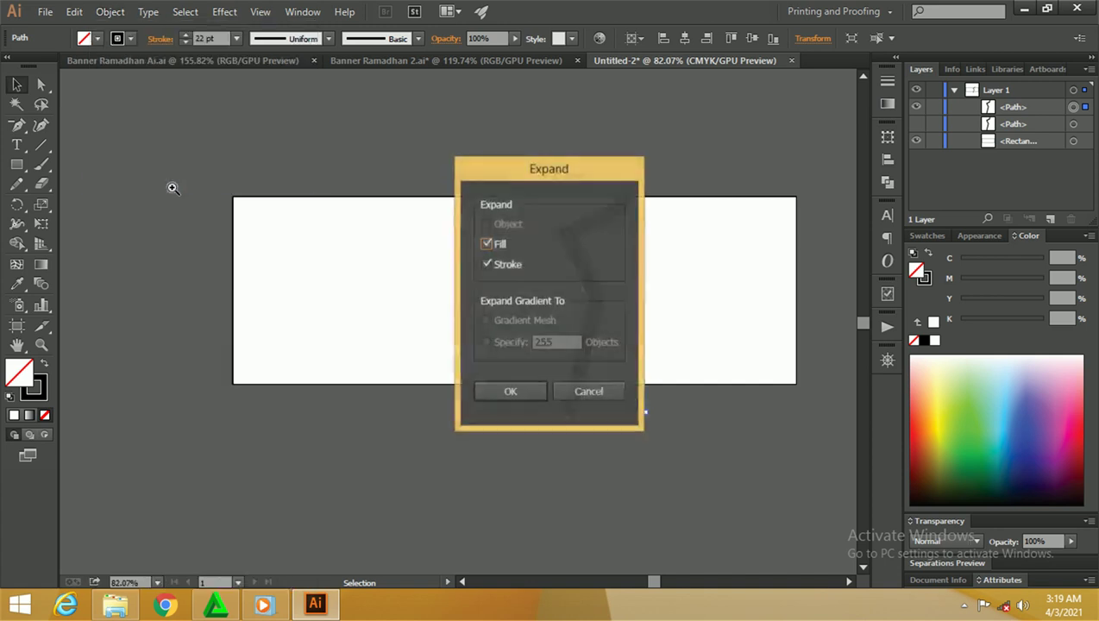
left_click(485, 244)
left_click_drag(533, 173, 404, 148)
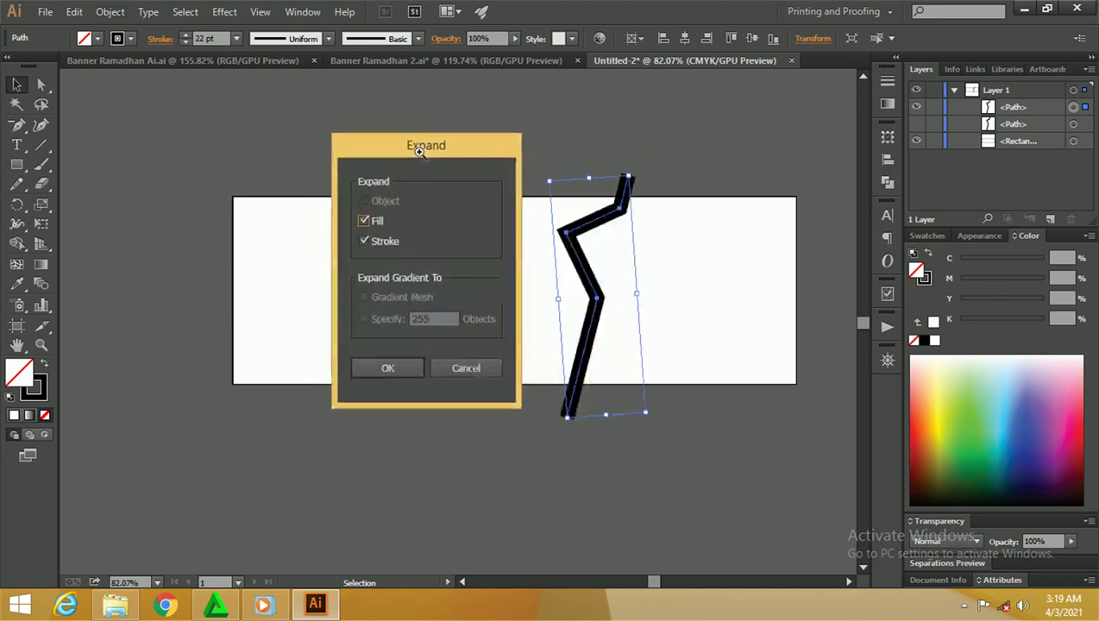
left_click(380, 366)
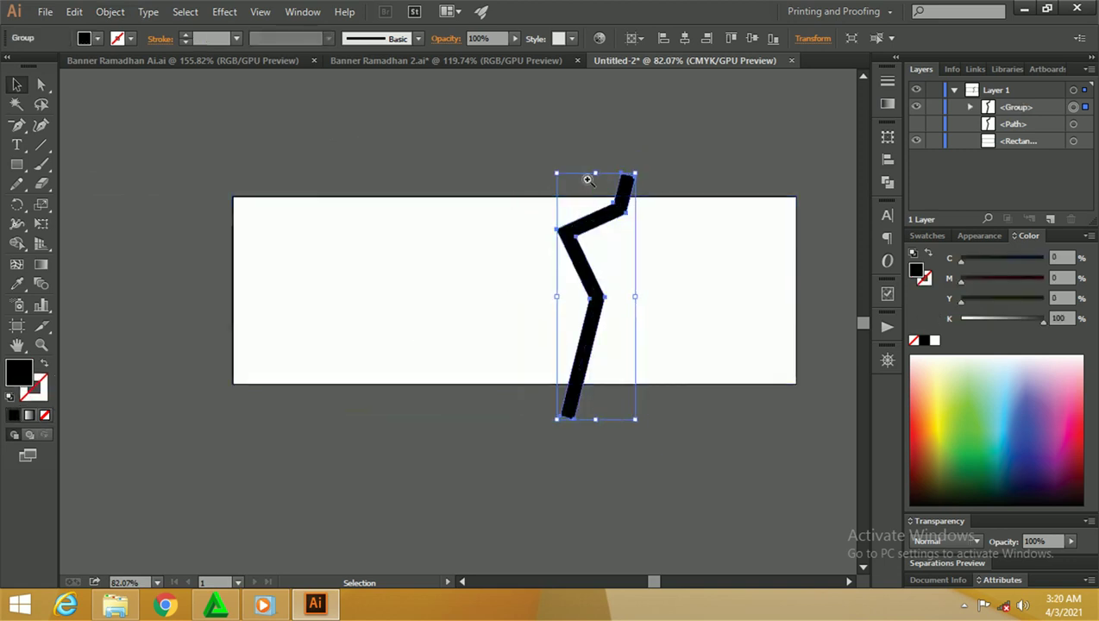
Step: Inspect the expanded zigzag and select the white banner rectangle
left_click(576, 127)
key("z")
mouse_move(584, 216)
left_mouse_down()
mouse_move(746, 253)
mouse_move(645, 244)
mouse_move(606, 226)
mouse_move(616, 213)
left_mouse_up()
key("v")
left_click(601, 181)
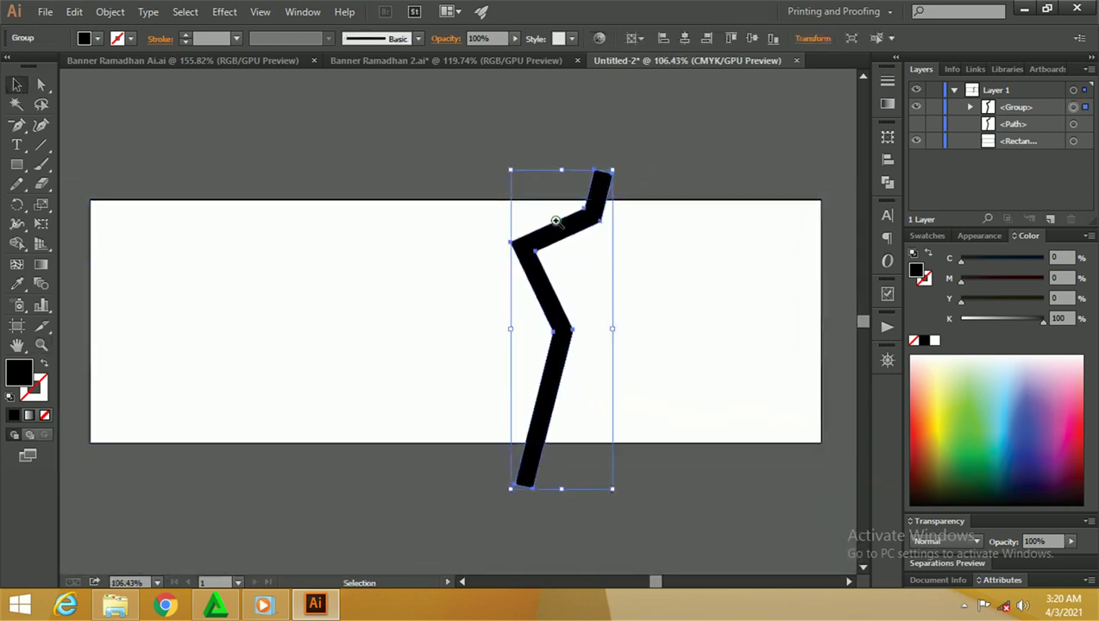
left_click(487, 201)
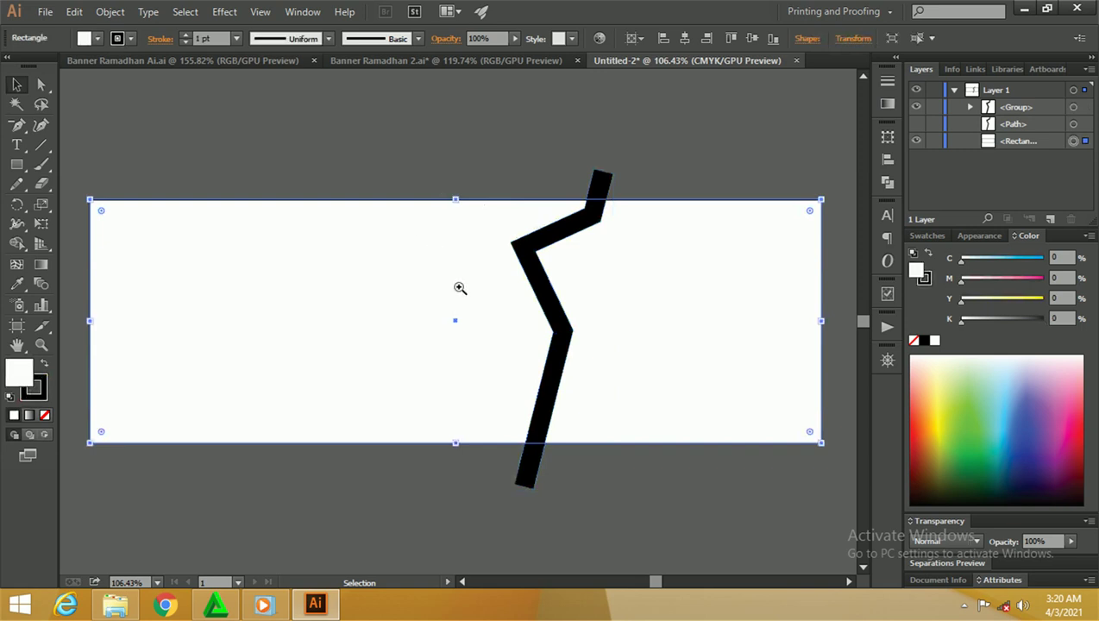
Step: Divide the banner rectangle along the zigzag and ungroup the resulting pieces
mouse_move(444, 160)
left_mouse_down()
mouse_move(617, 299)
mouse_move(693, 483)
left_mouse_up()
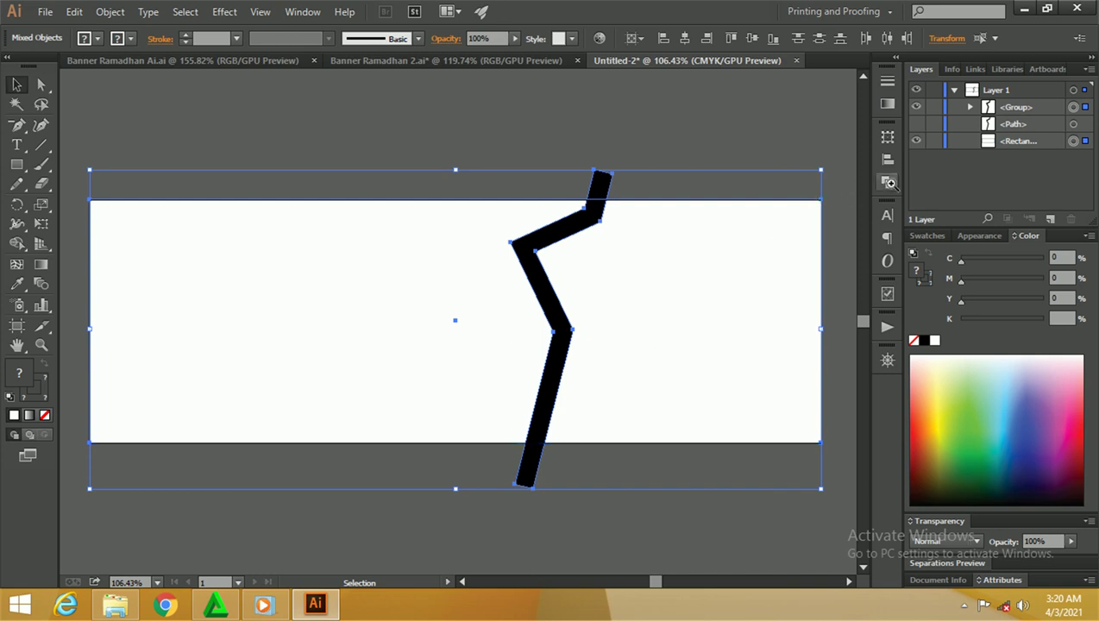
left_click(889, 182)
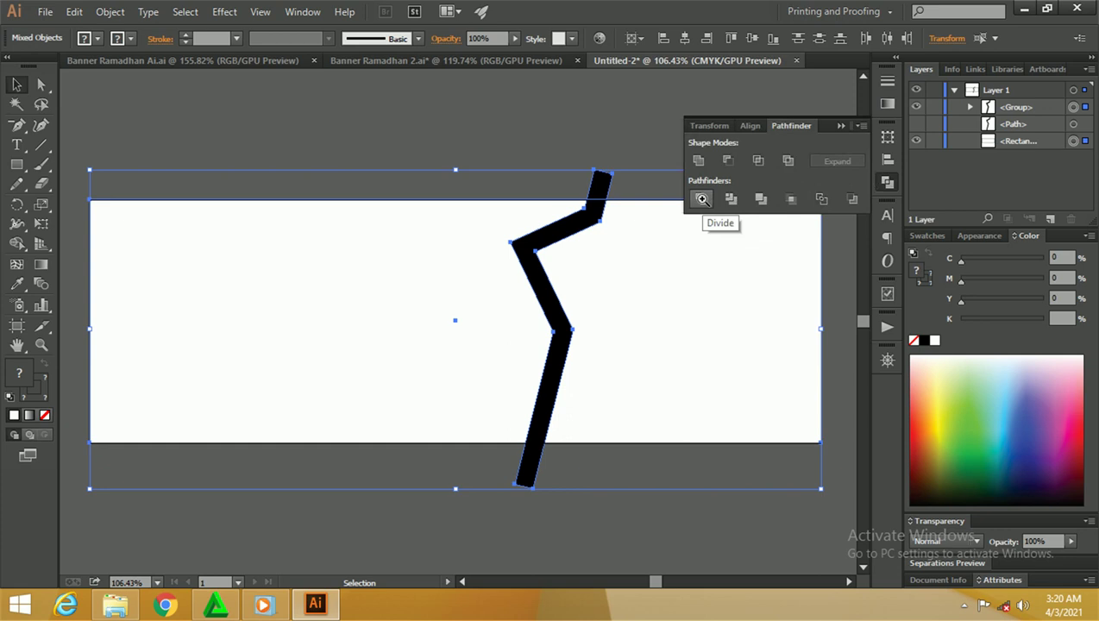
left_click(701, 199)
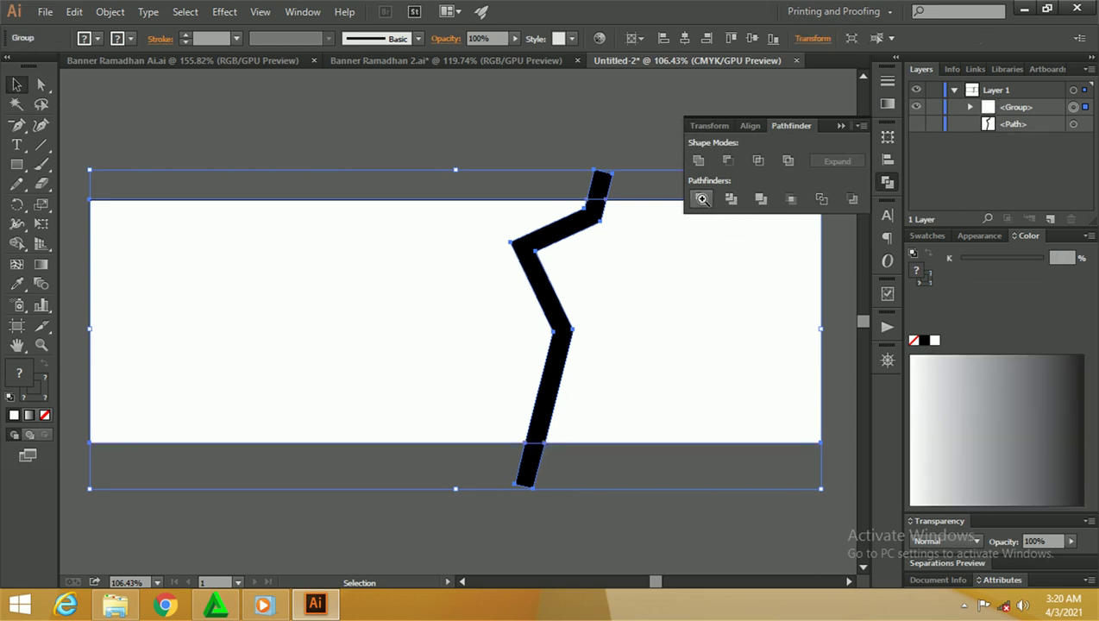
right_click(601, 191)
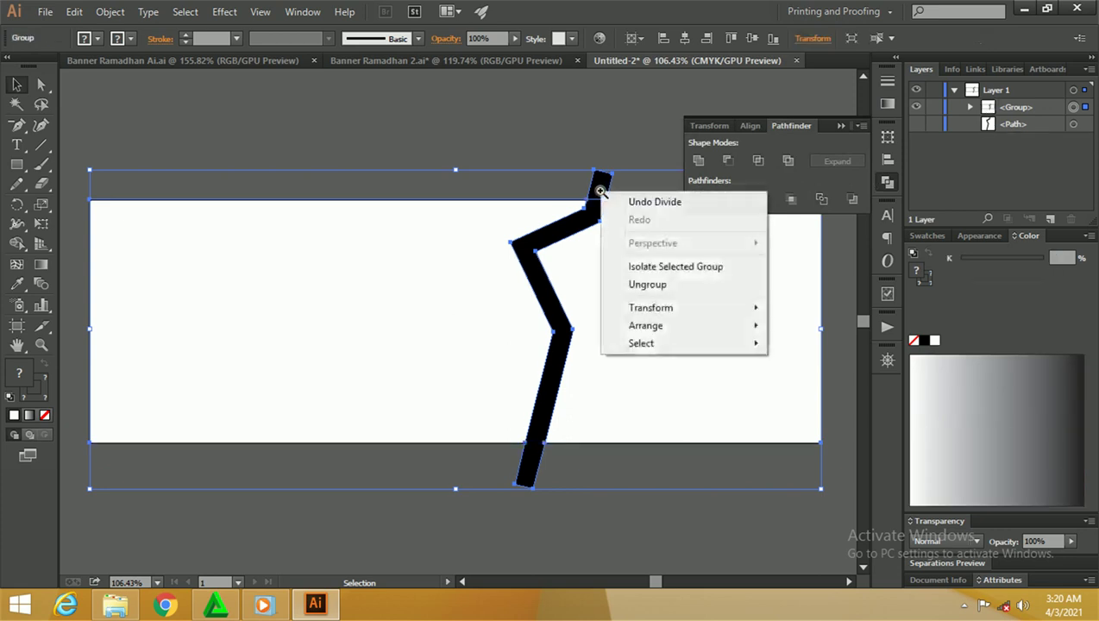
left_click(648, 284)
Step: Delete the stray zigzag pieces above and below the artboard
left_click(627, 131)
left_click_drag(603, 182, 595, 161)
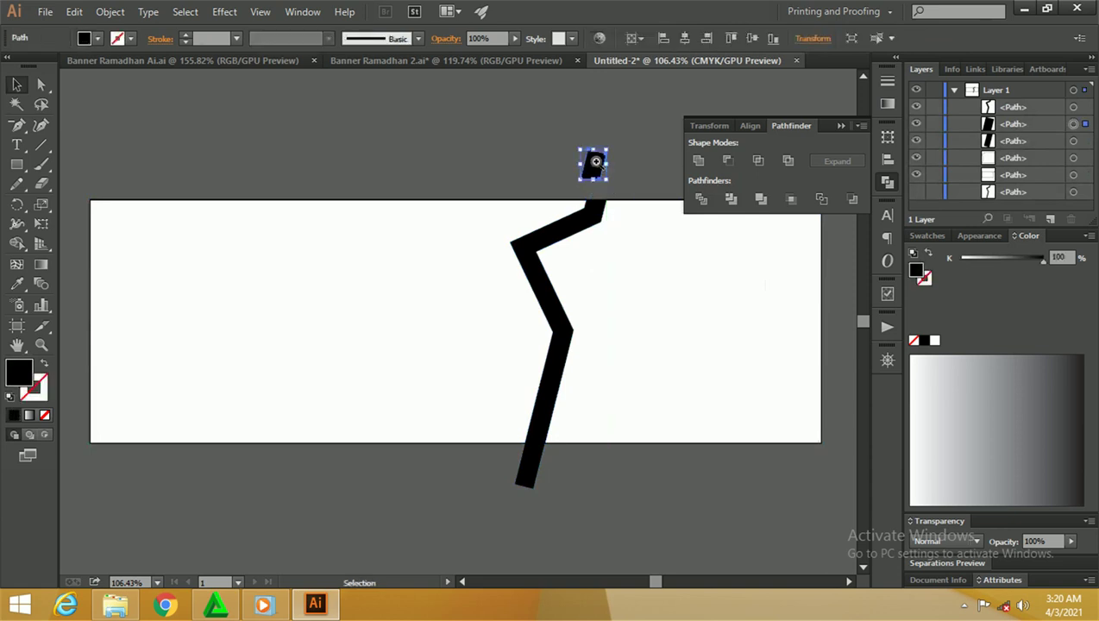
key("Delete")
left_click_drag(557, 493, 502, 473)
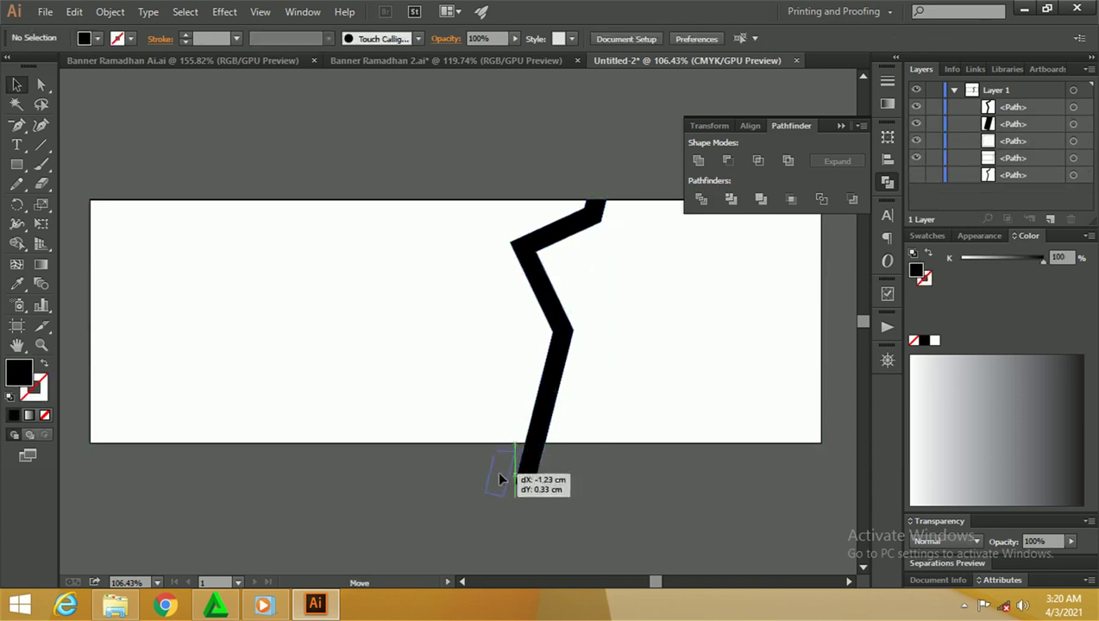
key("Delete")
left_click_drag(636, 389, 677, 371)
key("ctrl+z")
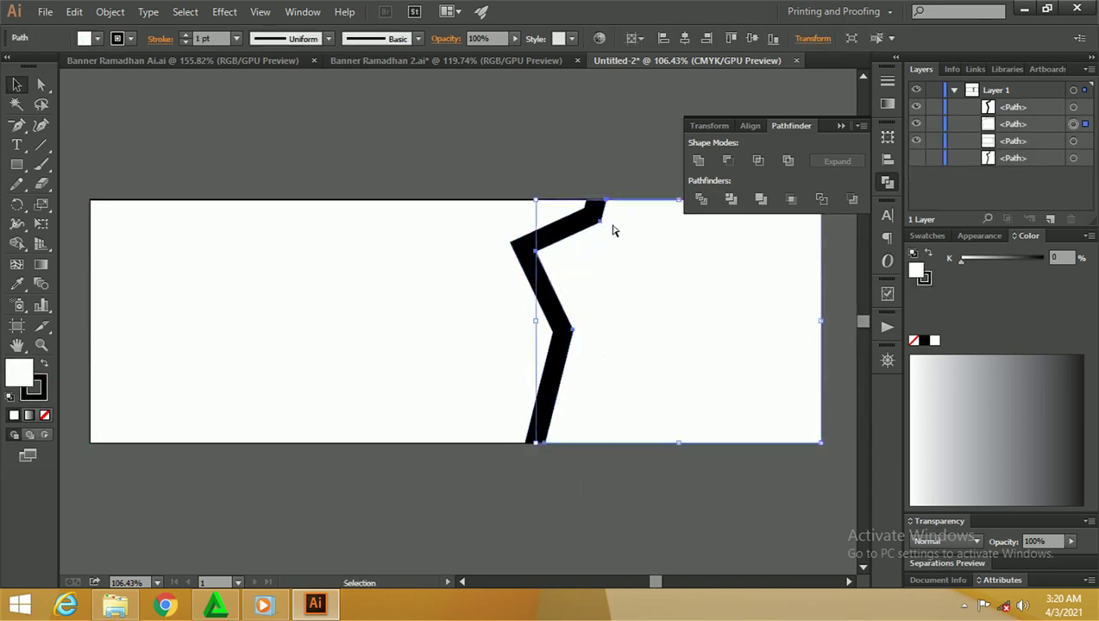
left_click(645, 156)
left_click(841, 125)
Step: Group the two white halves on either side of the zigzag
key("z")
mouse_move(657, 151)
left_mouse_down()
mouse_move(622, 154)
mouse_move(563, 197)
left_mouse_up()
key("v")
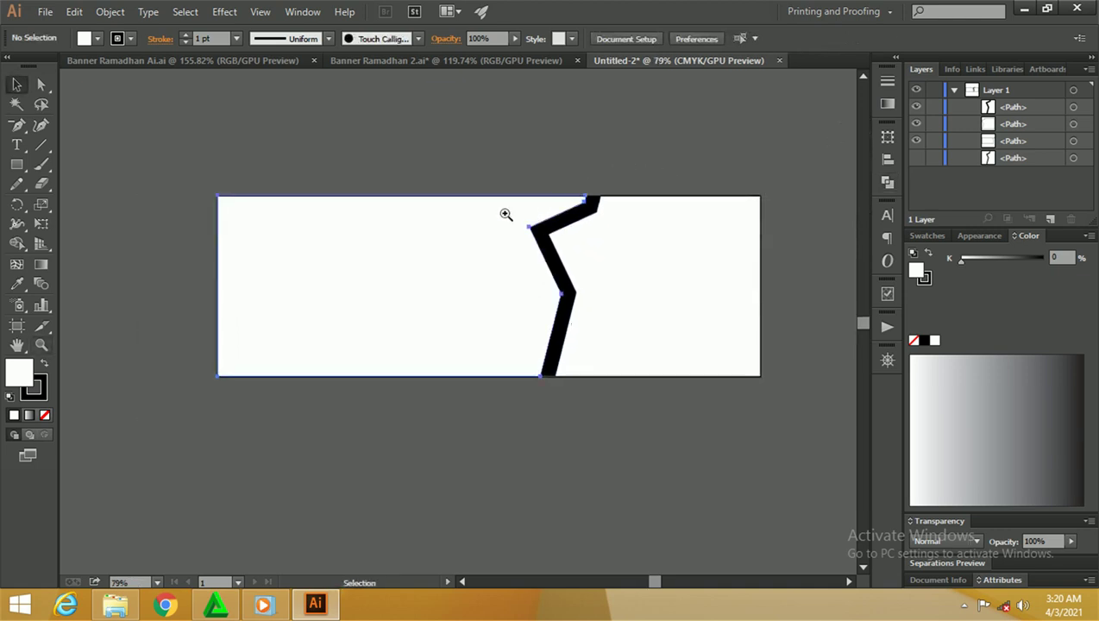
left_click(509, 214)
left_click(599, 207)
left_click(586, 164)
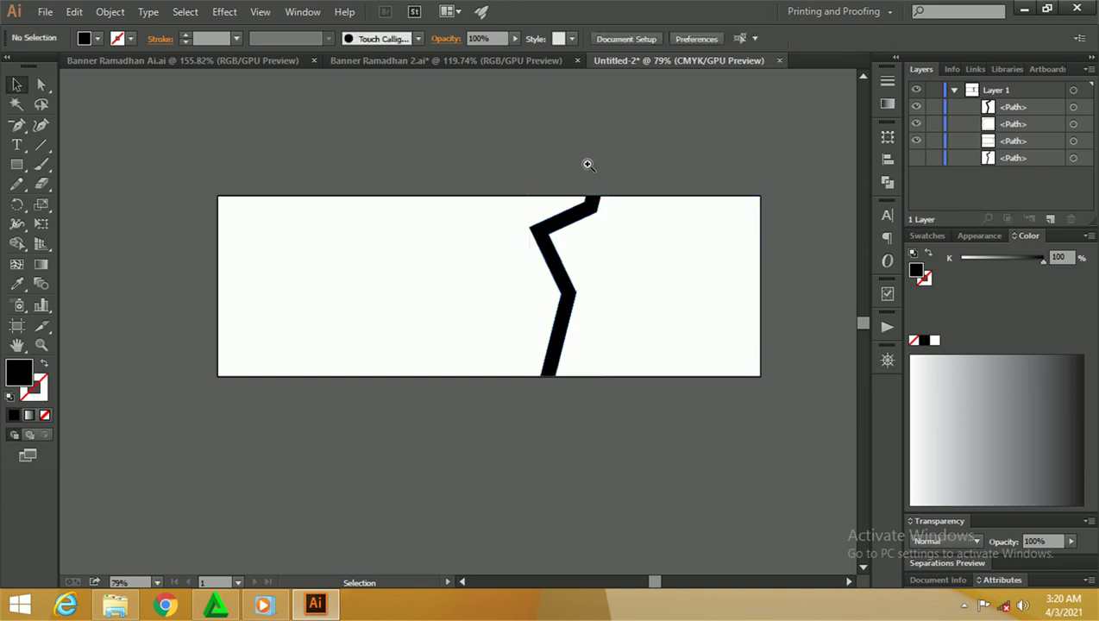
left_click(473, 220)
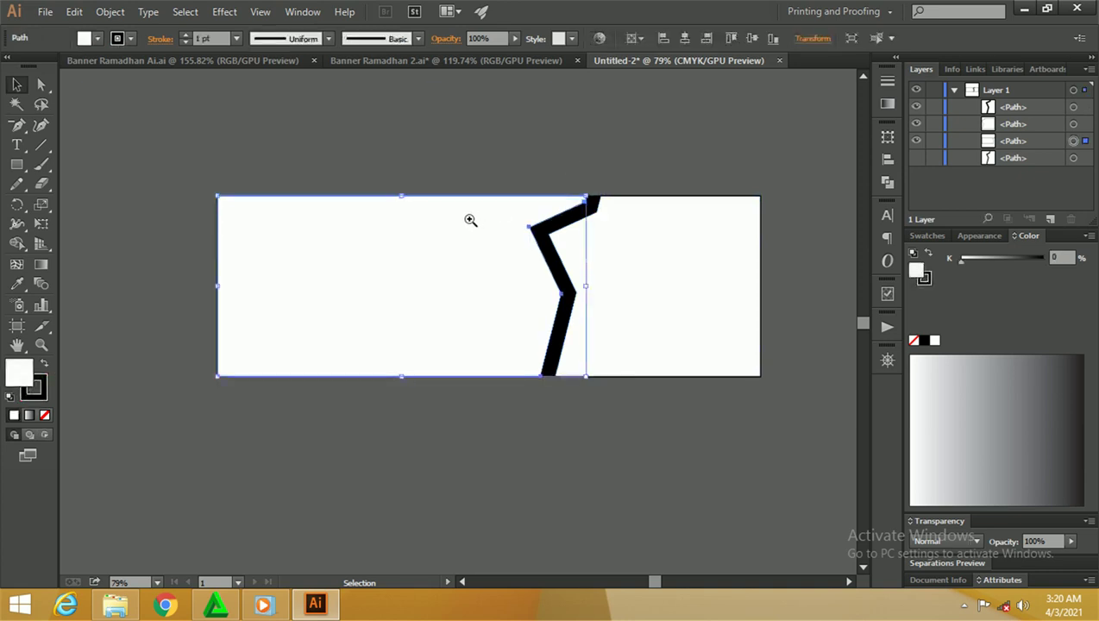
left_click(668, 246, "shift")
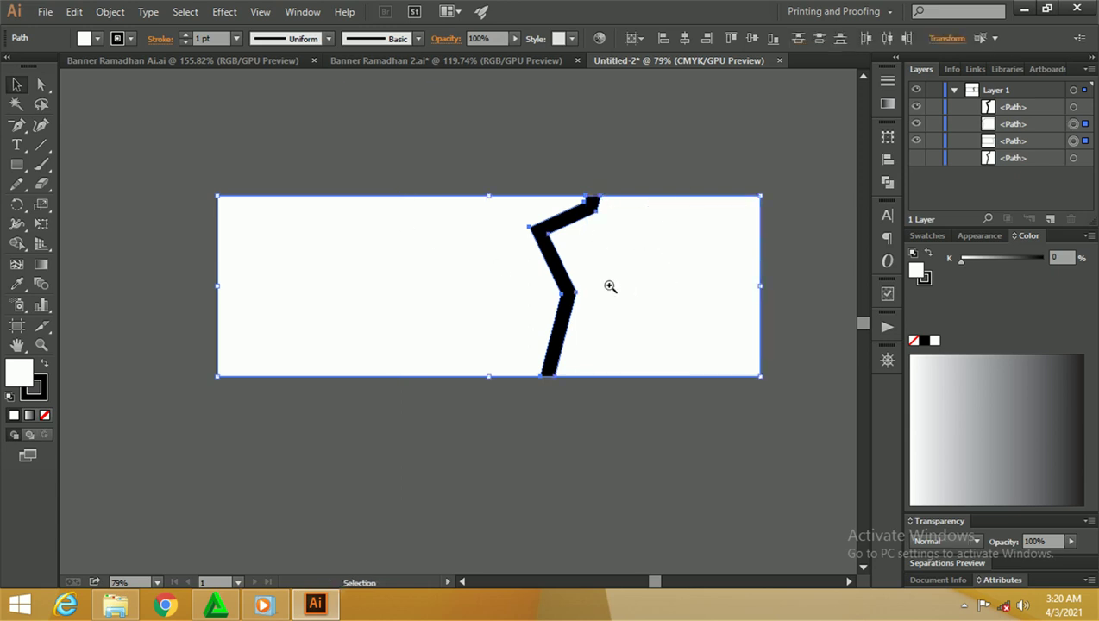
right_click(688, 236)
left_click(748, 312)
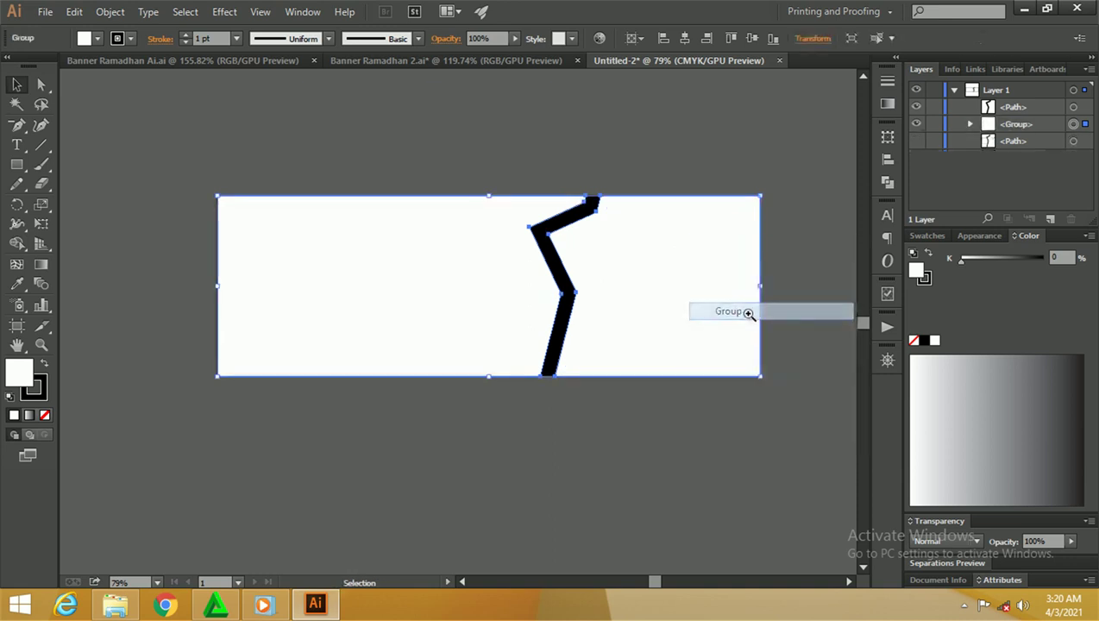
Step: Remove the group's stroke and fill it with a radial white-to-black gradient
left_click(886, 103)
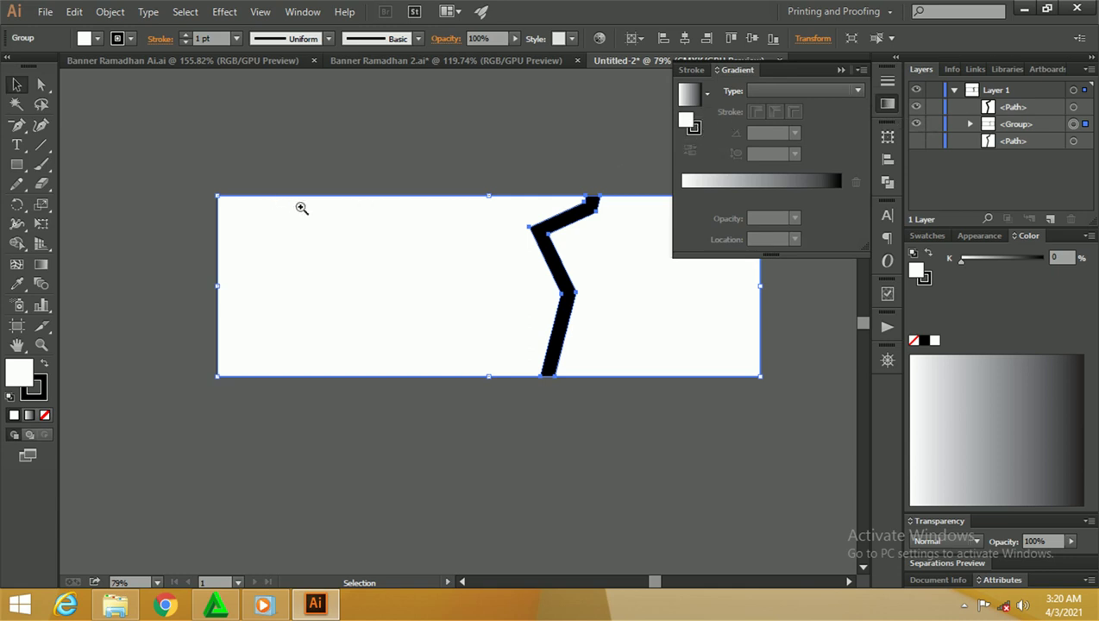
left_click(36, 389)
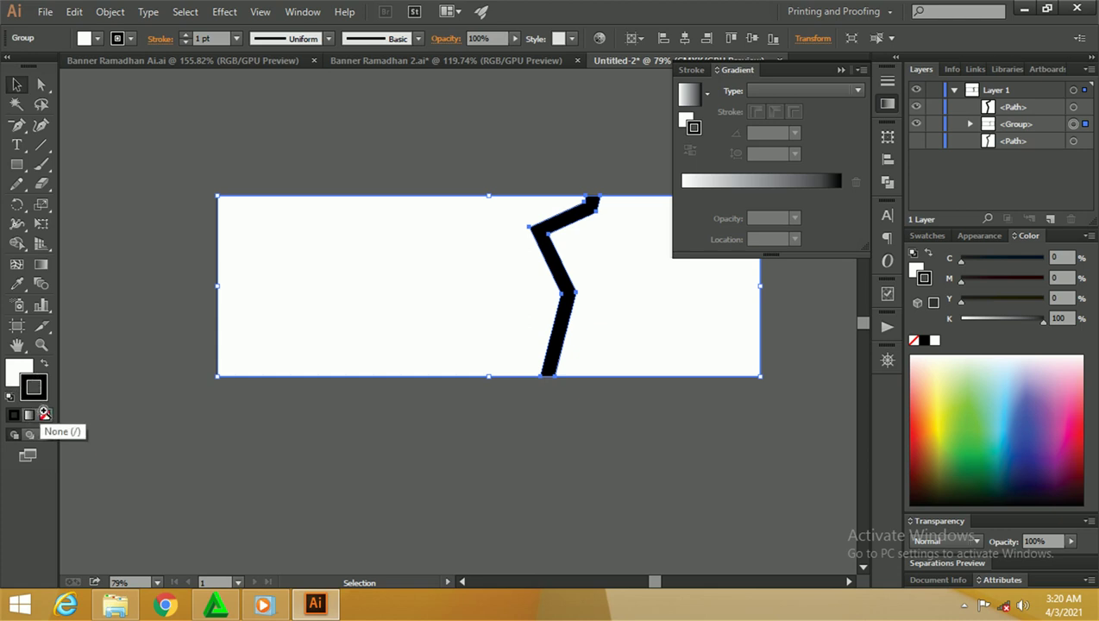
left_click(44, 415)
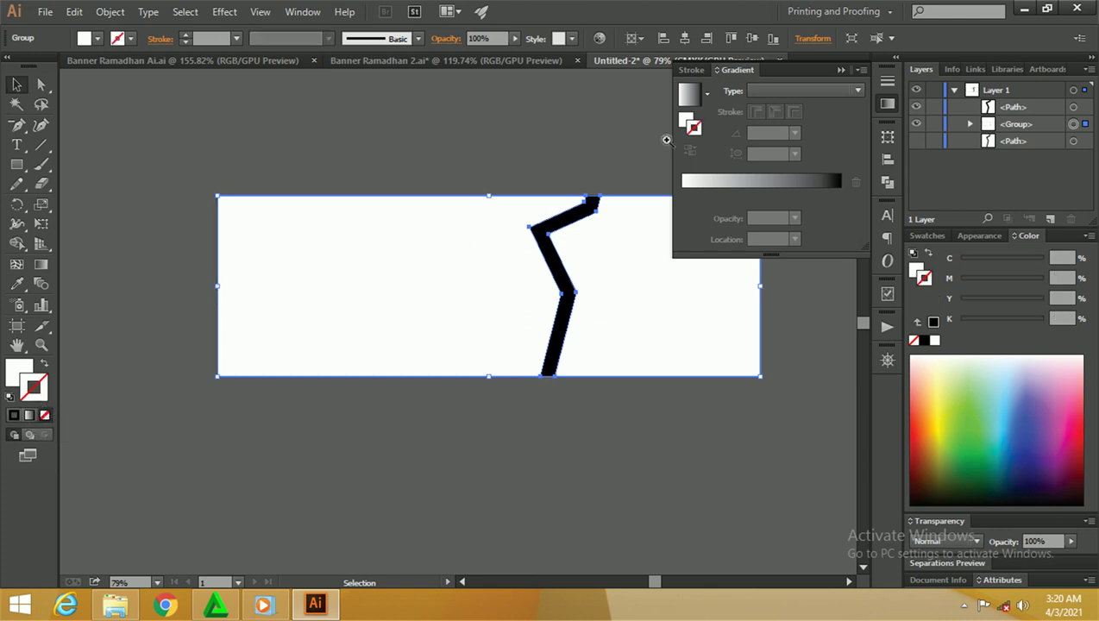
left_click(685, 118)
mouse_move(708, 94)
left_click(693, 90)
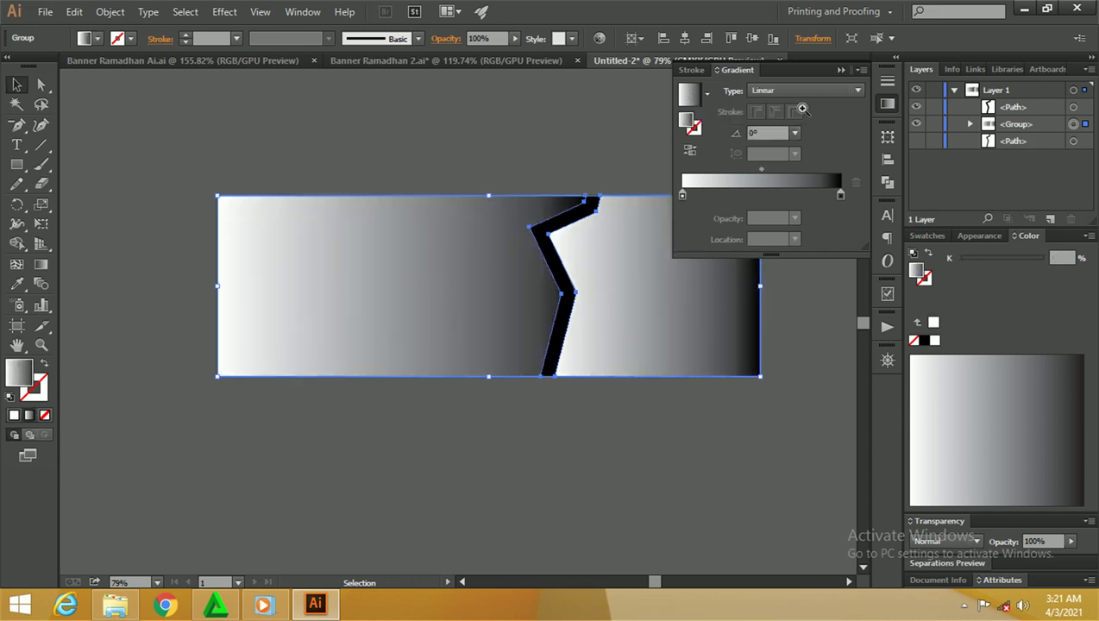
left_click(797, 89)
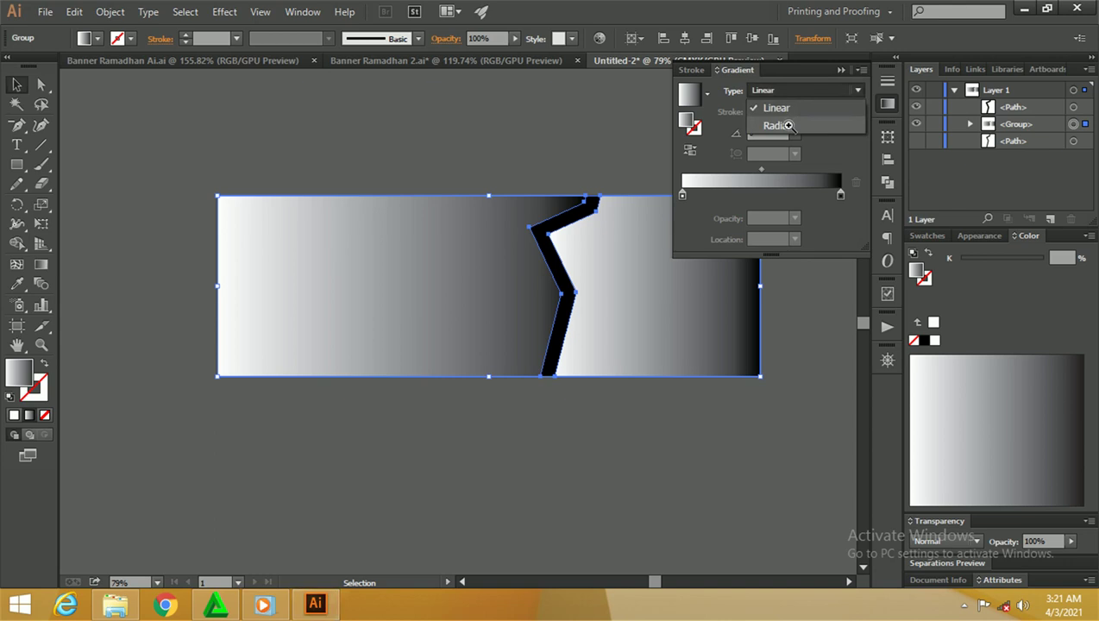
left_click(776, 126)
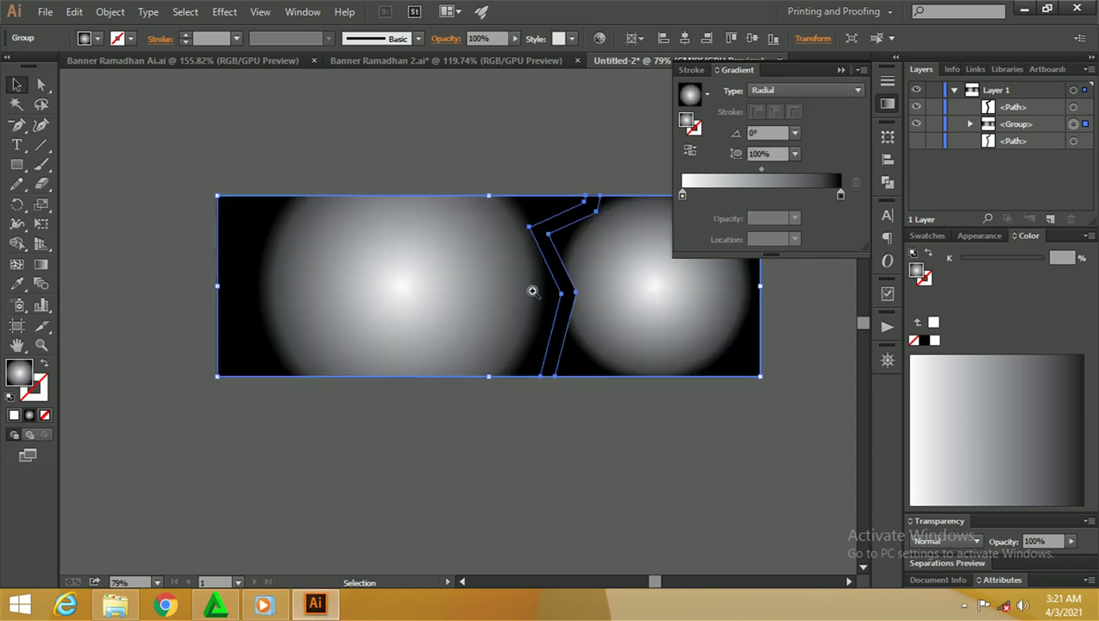
Step: Reverse the radial gradient by redrawing it leftward with the Gradient tool
left_click_drag(541, 290, 588, 290)
key("ctrl+z")
left_click(43, 267)
left_click_drag(547, 293, 188, 292)
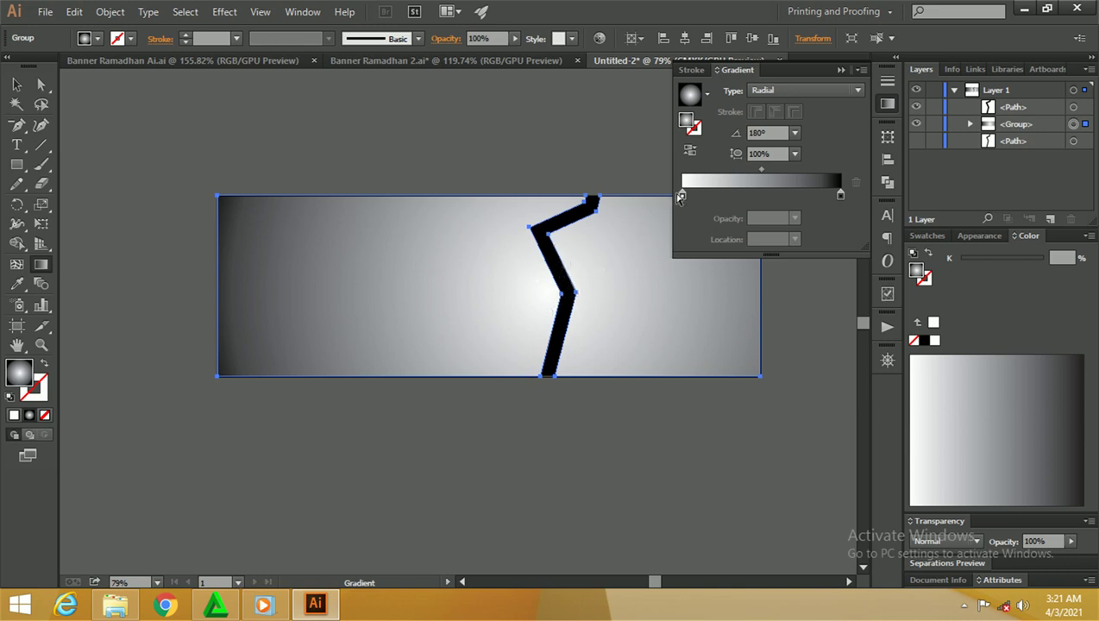
Step: Set the gradient's left stop to RGB hex 1D2530 dark navy
left_click(681, 194)
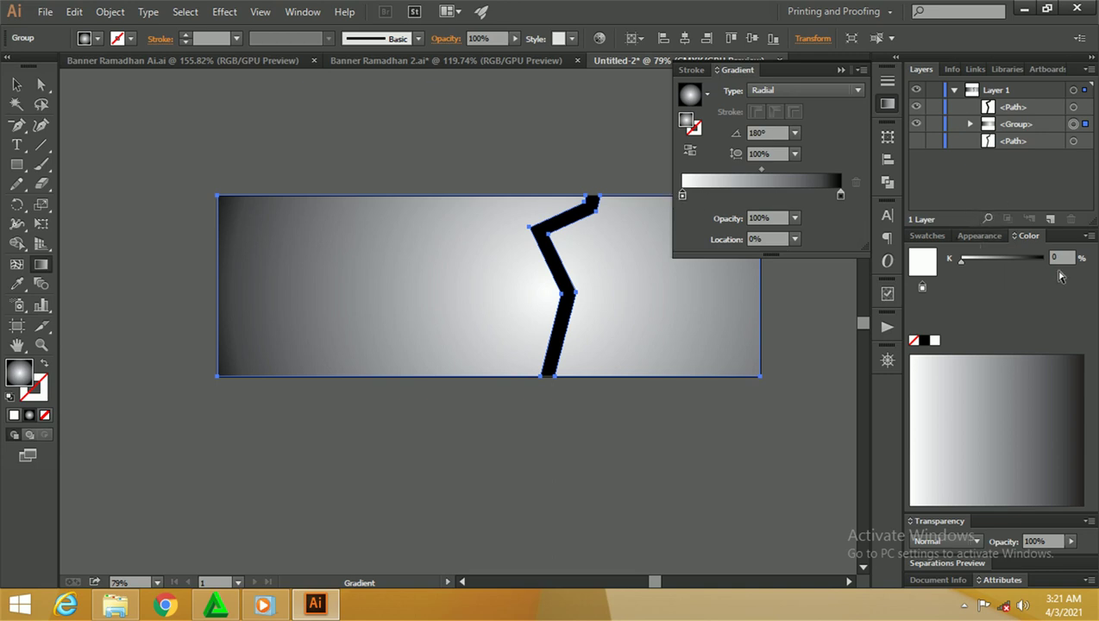
left_click(1089, 236)
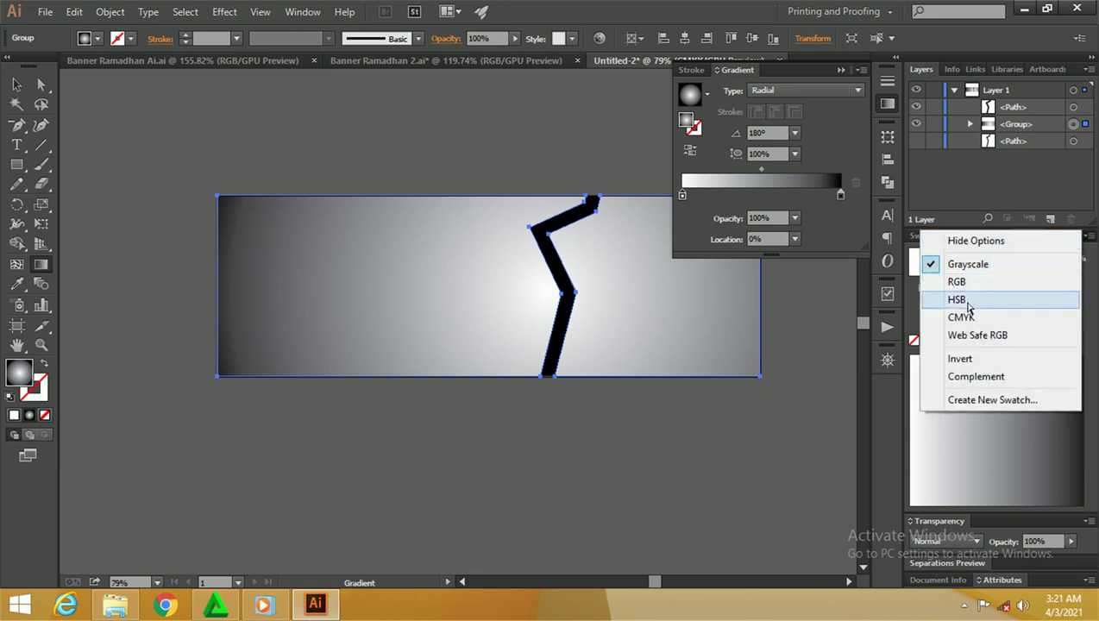
left_click(964, 283)
left_click(1057, 342)
right_click(1057, 342)
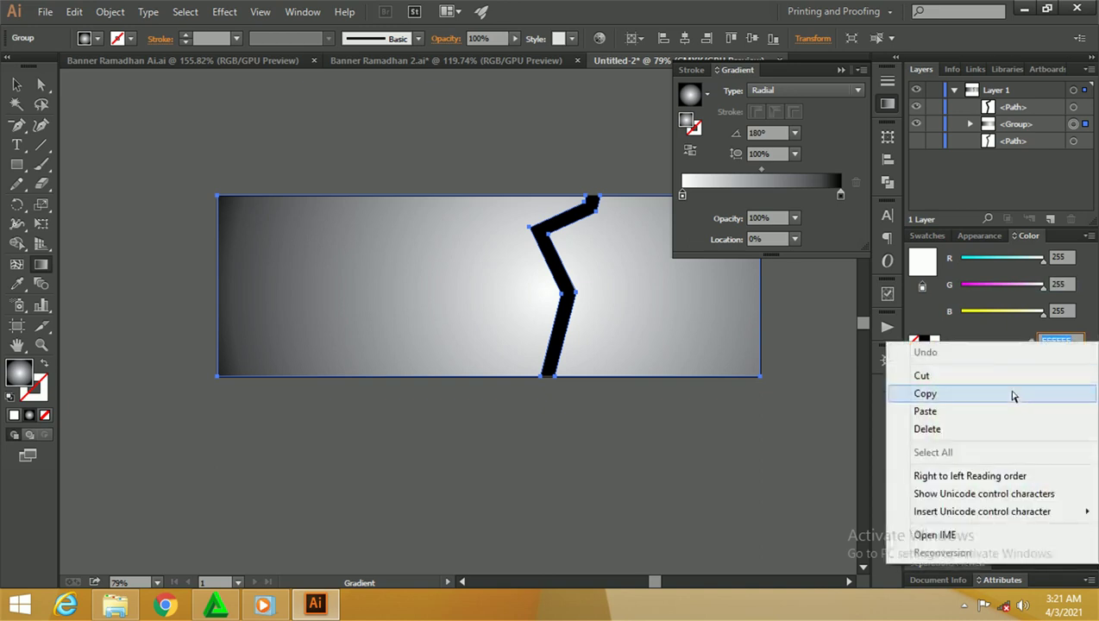
left_click(1008, 420)
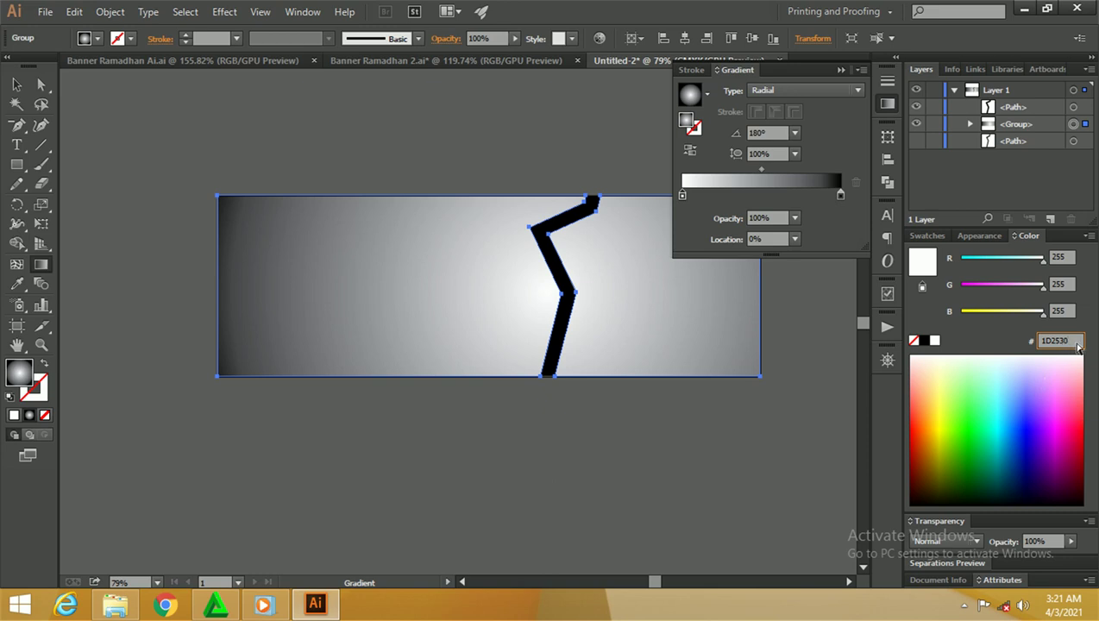
key("Return")
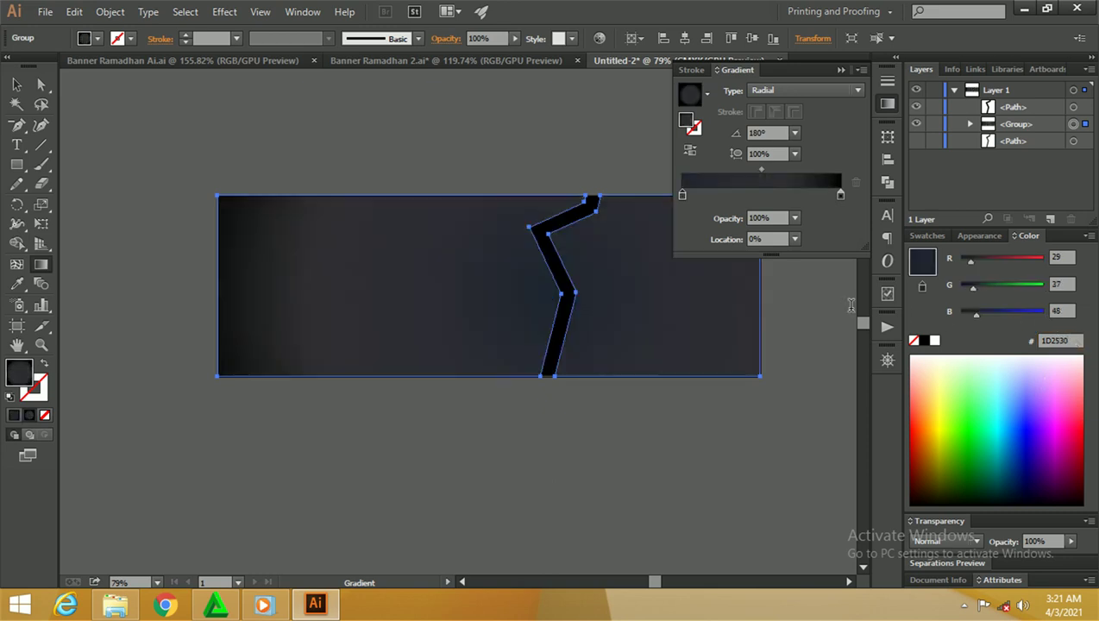
left_click_drag(682, 194, 710, 193)
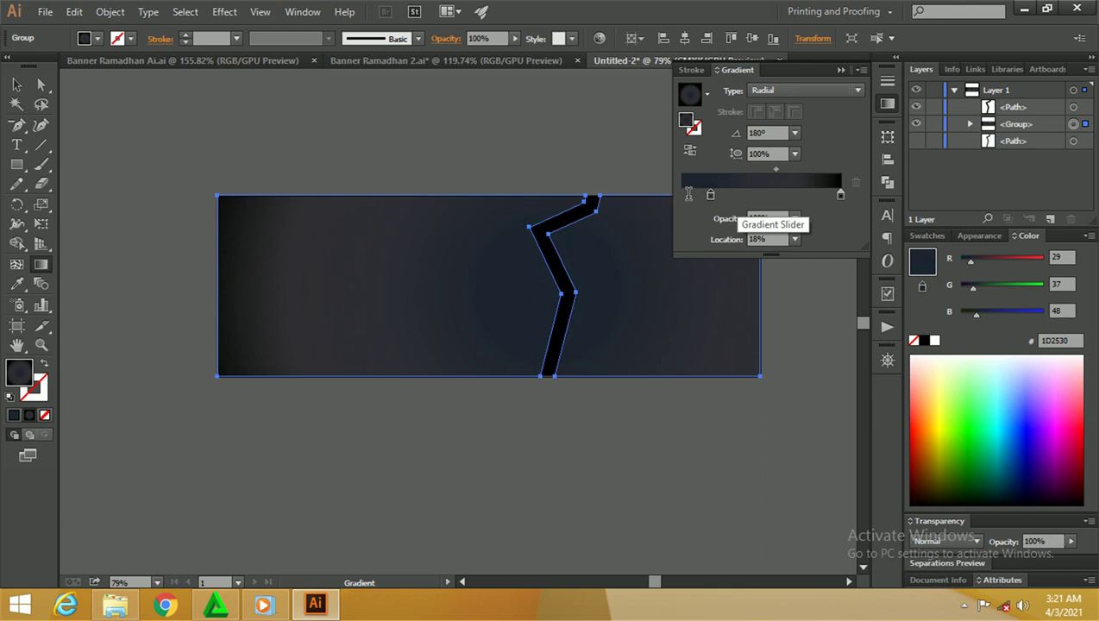
left_click_drag(689, 193, 810, 193)
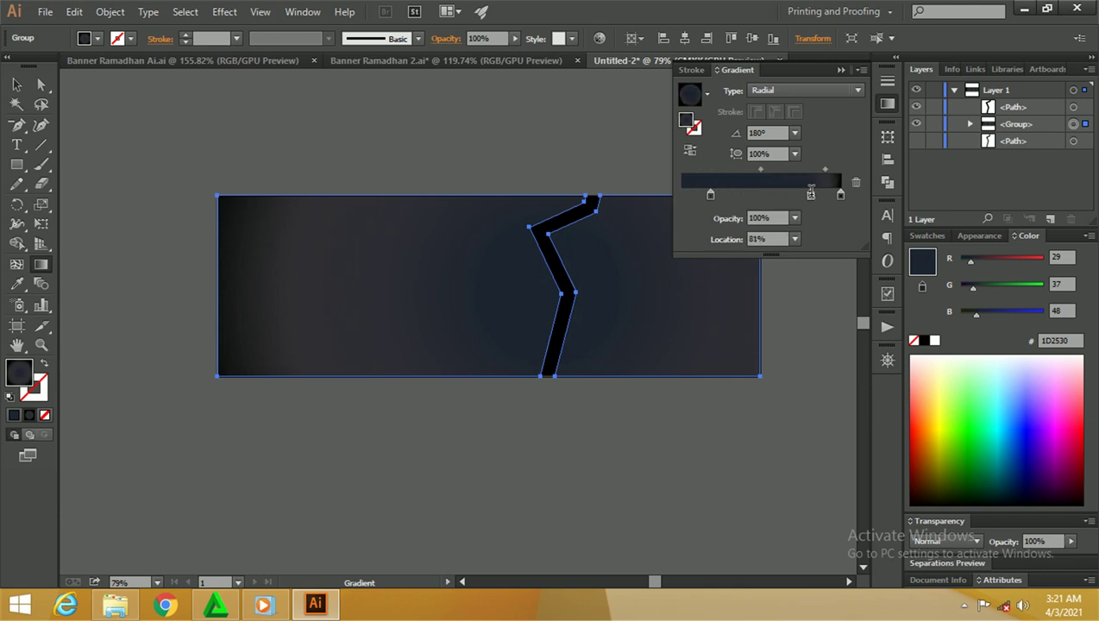
left_click(843, 193)
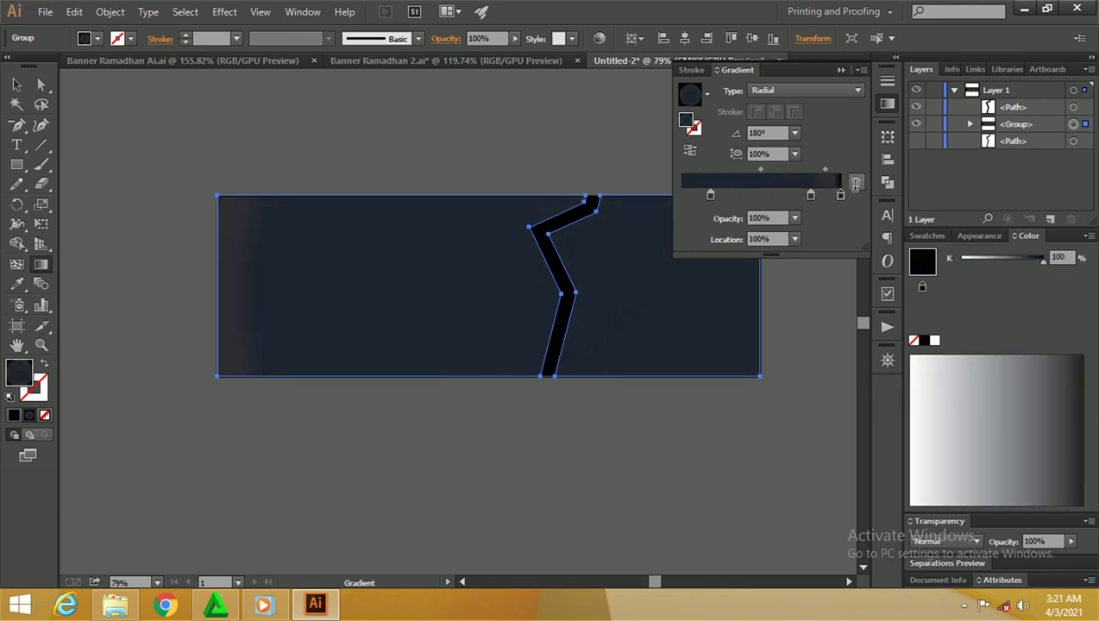
left_click(854, 182)
left_click_drag(812, 193, 831, 195)
left_click_drag(706, 192, 632, 190)
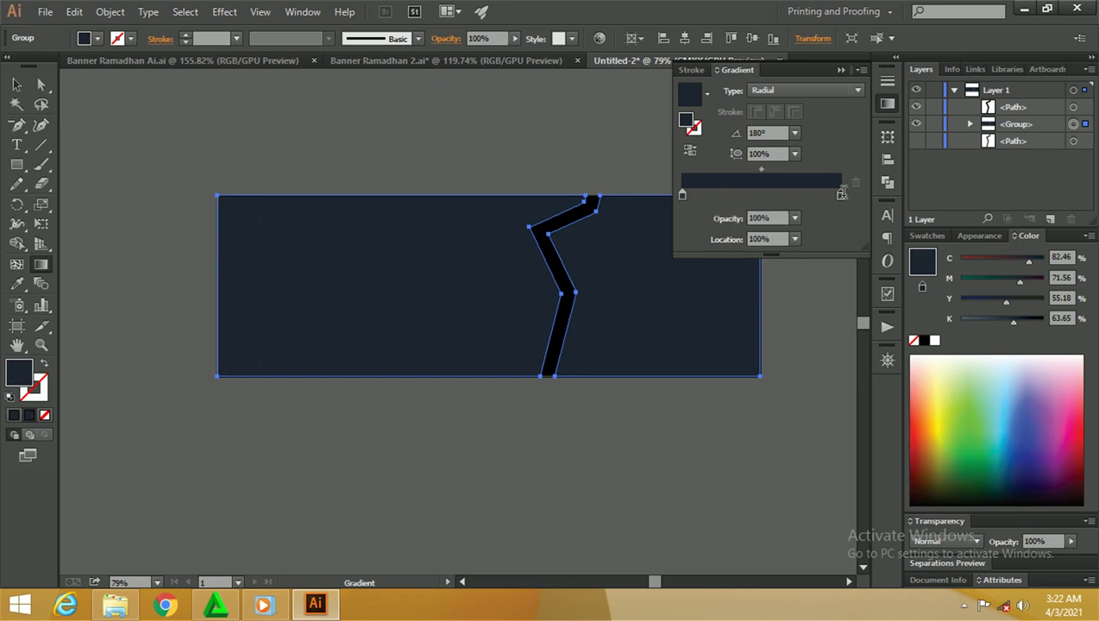
left_click_drag(1011, 318, 987, 318)
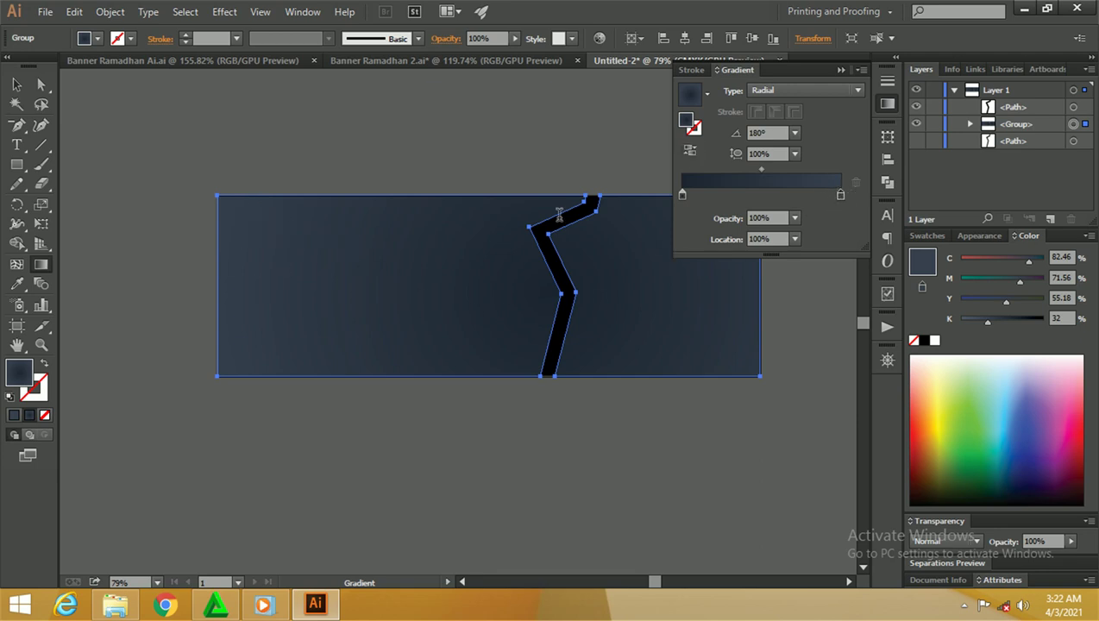
left_click(689, 150)
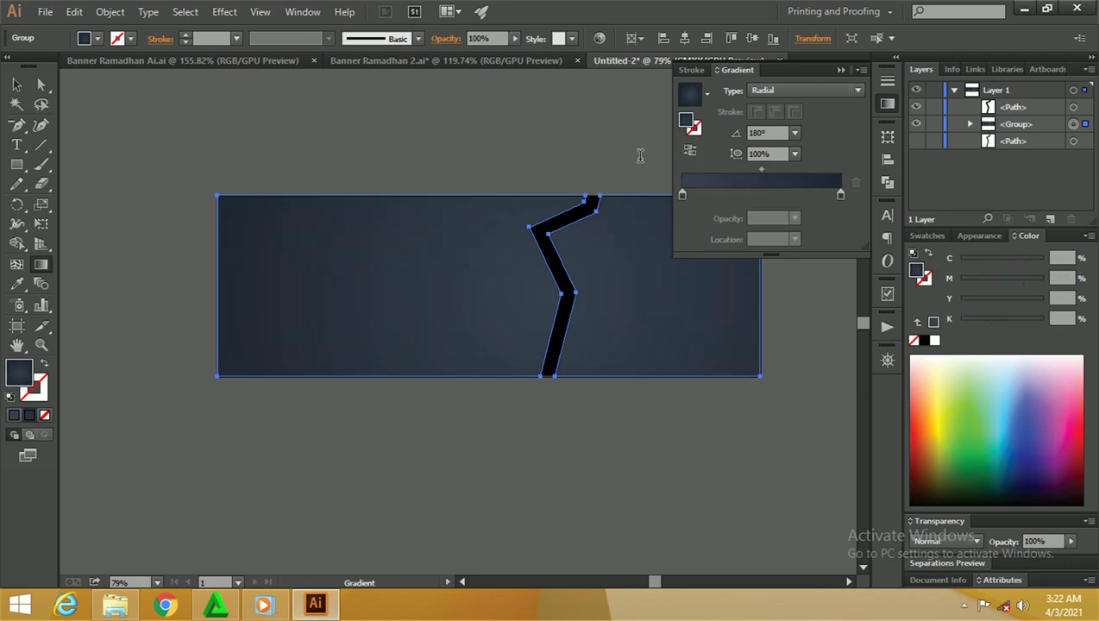
left_click_drag(761, 169, 722, 166)
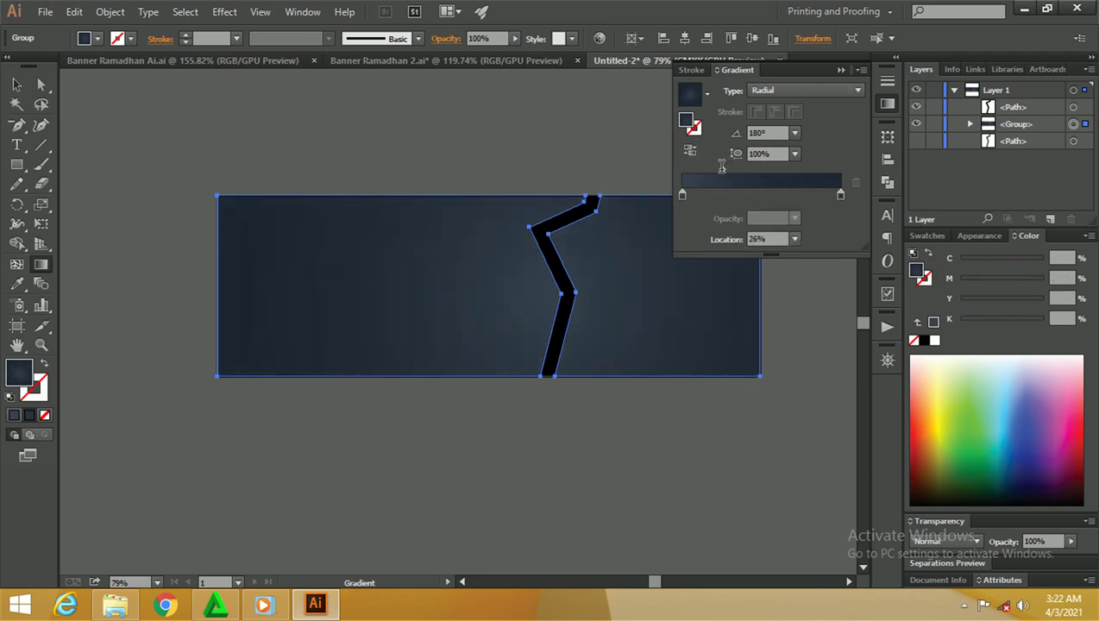
left_click(839, 70)
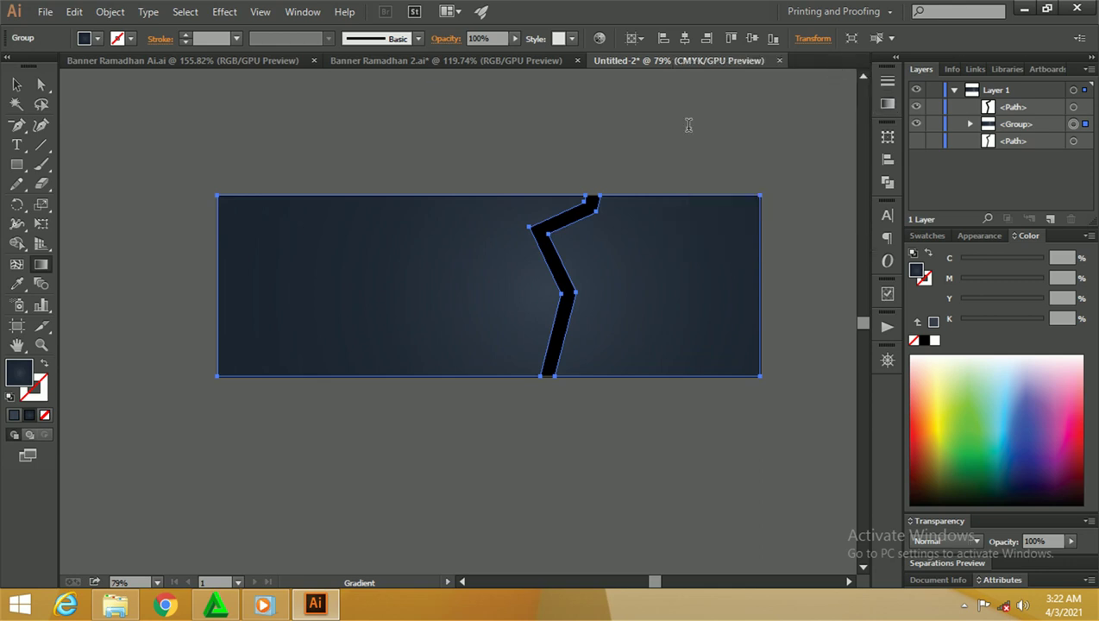
left_click(16, 84)
left_click(277, 112)
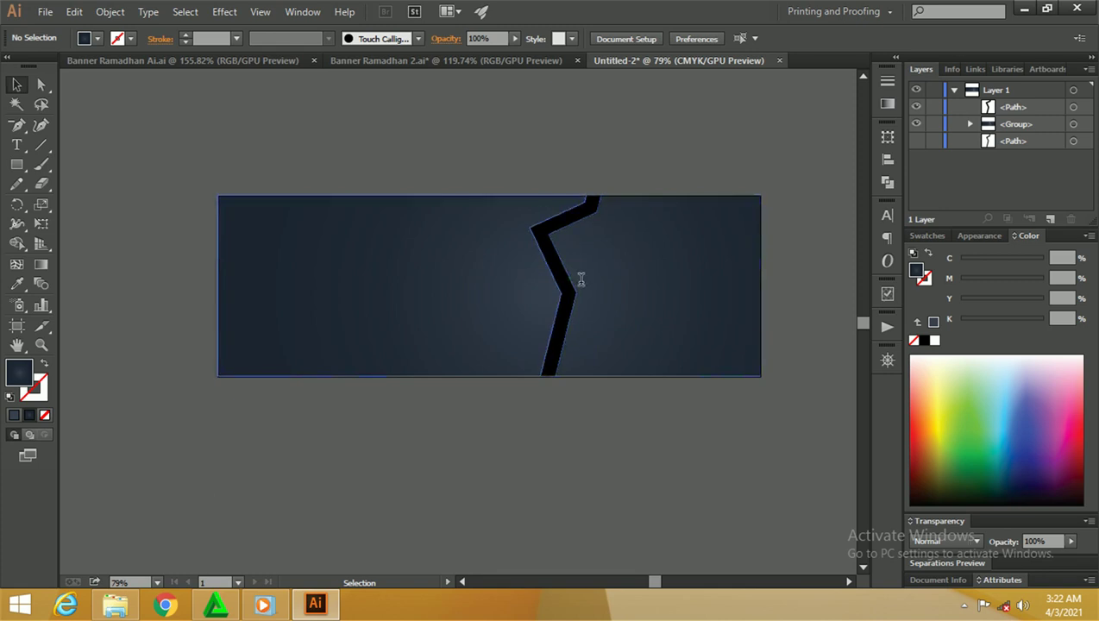
Step: Ungroup the banner artwork into separate paths and select the black zigzag
left_click(630, 260)
right_click(621, 234)
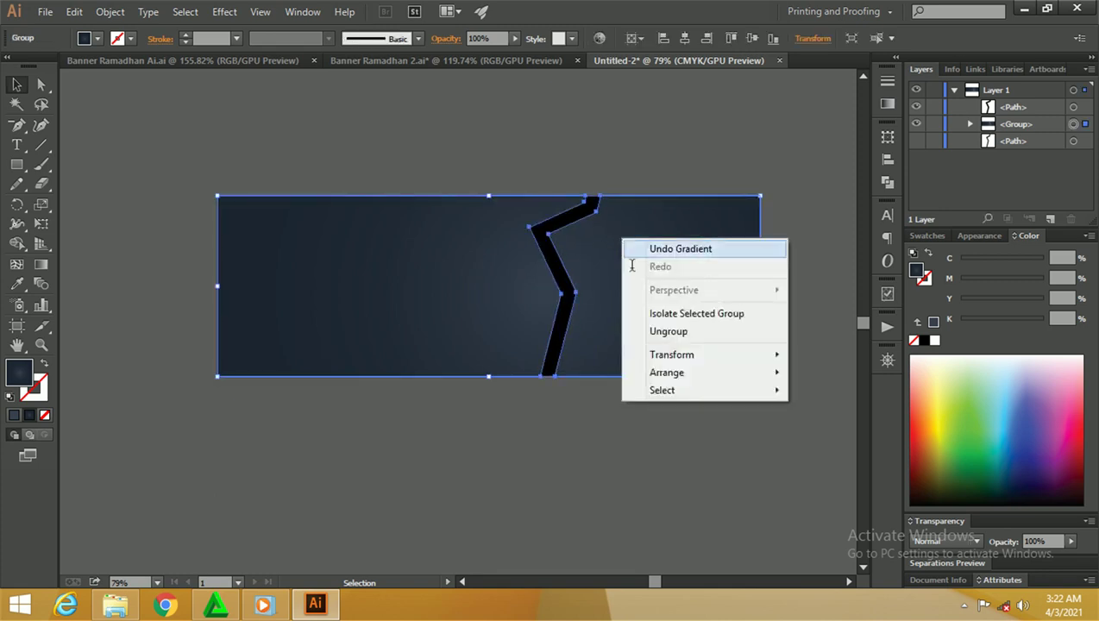
left_click(664, 328)
left_click(651, 168)
left_click_drag(639, 271, 667, 270)
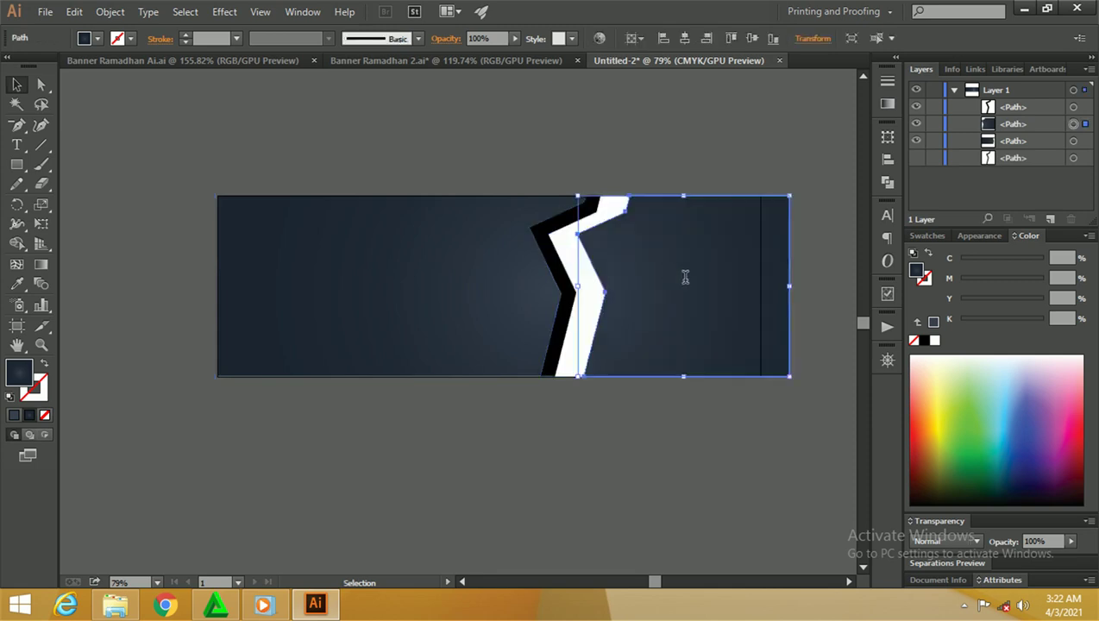
key("ctrl+z")
left_click(602, 155)
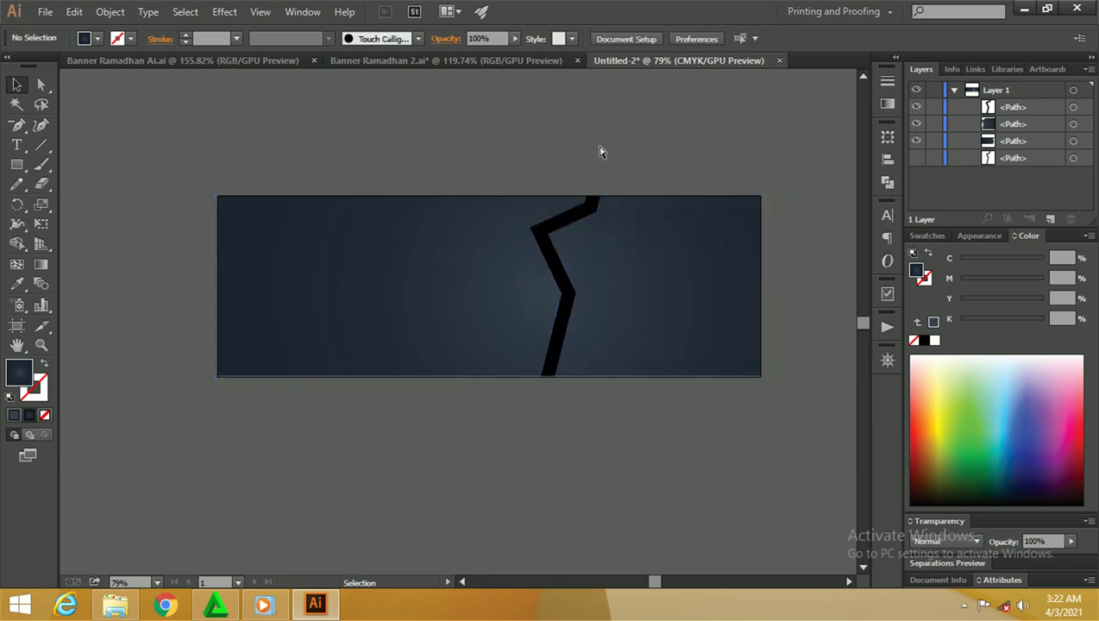
left_click(535, 238)
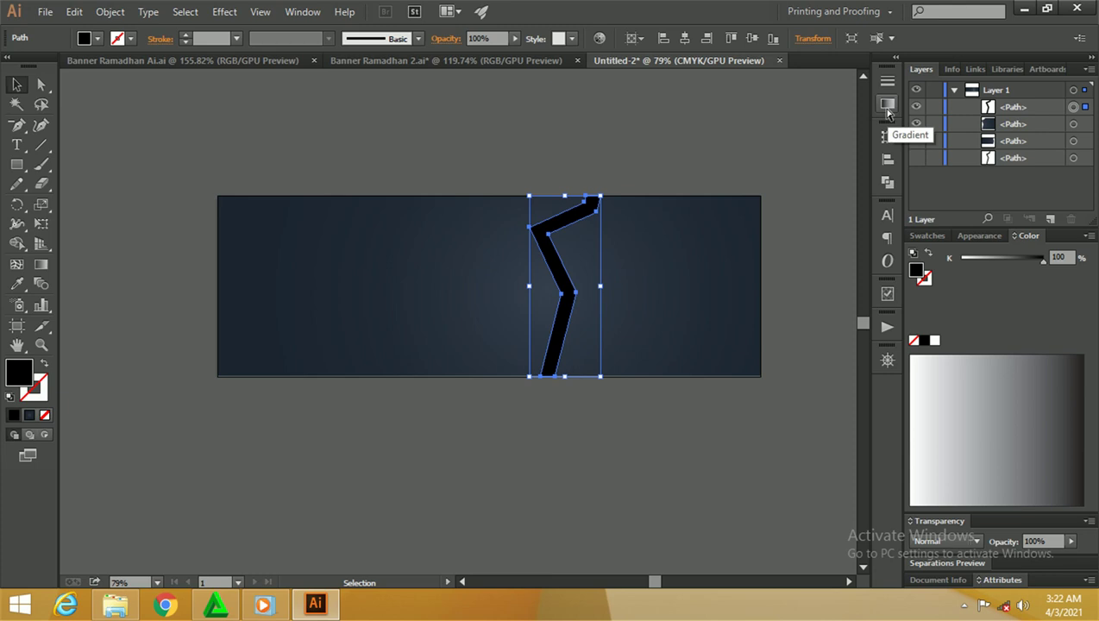
Step: Open the Metal swatch library and place it below the Gradient panel
left_click(927, 236)
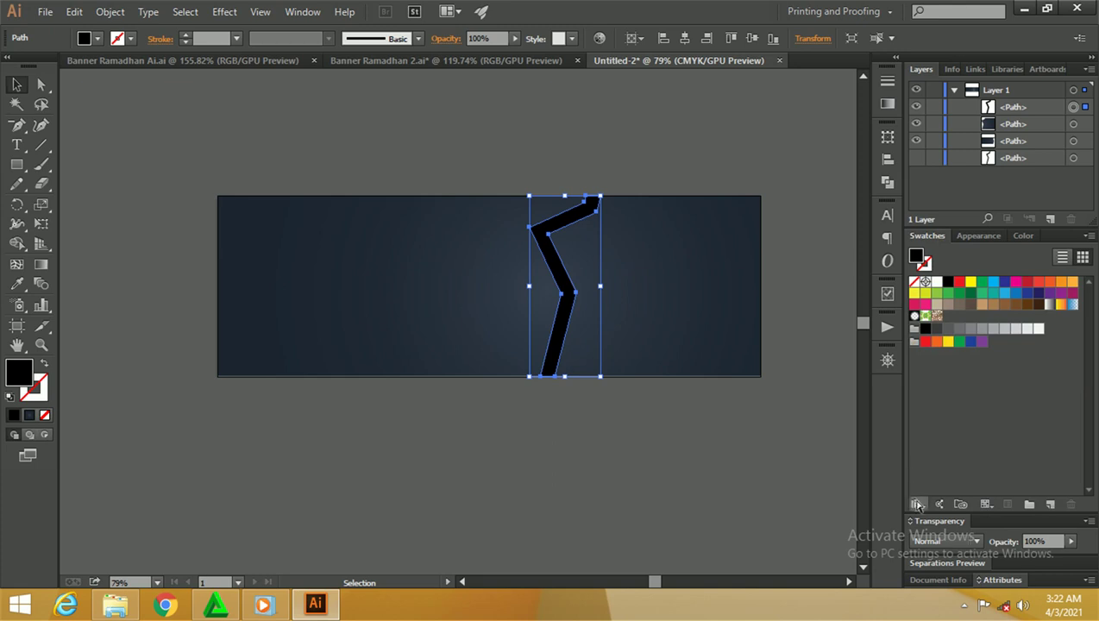
left_click(916, 504)
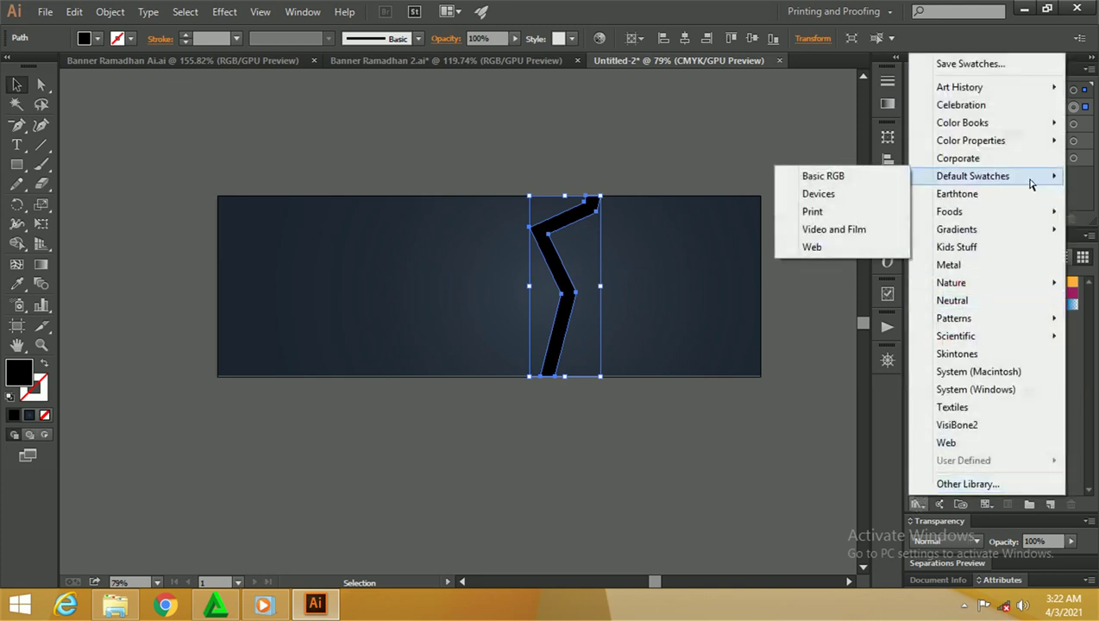
left_click(1018, 271)
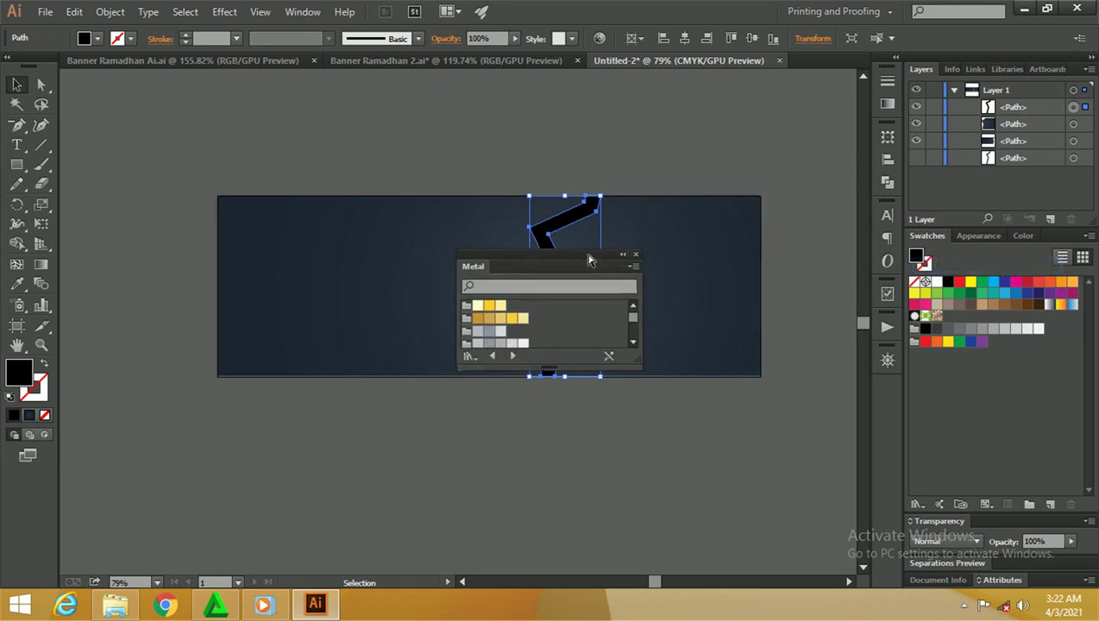
left_click_drag(589, 261, 809, 182)
left_click_drag(773, 292, 768, 415)
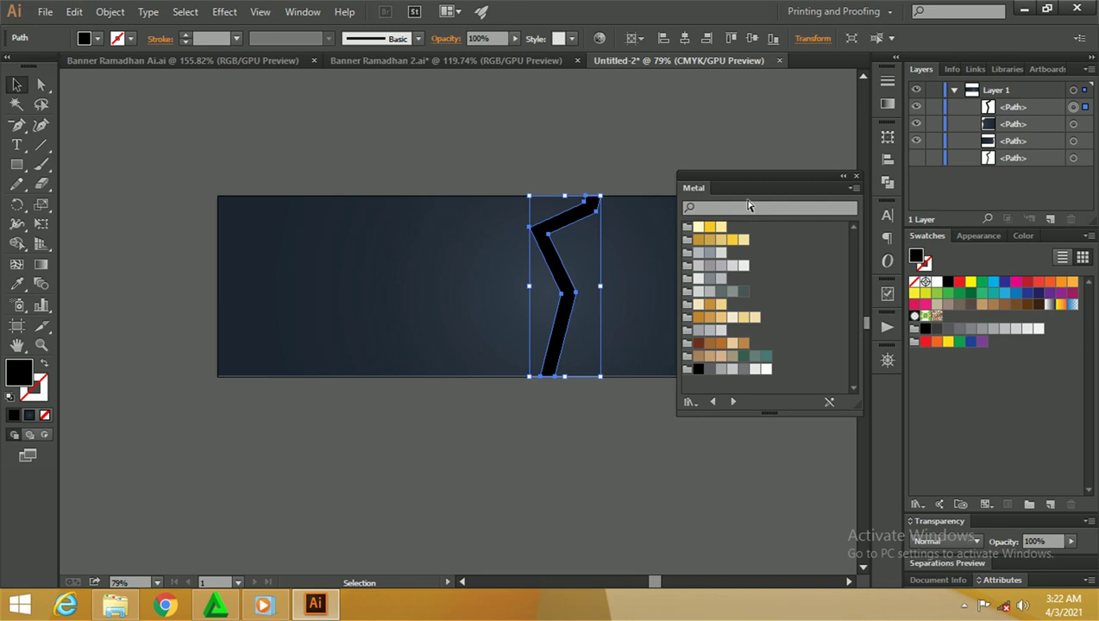
left_click_drag(748, 192, 752, 113)
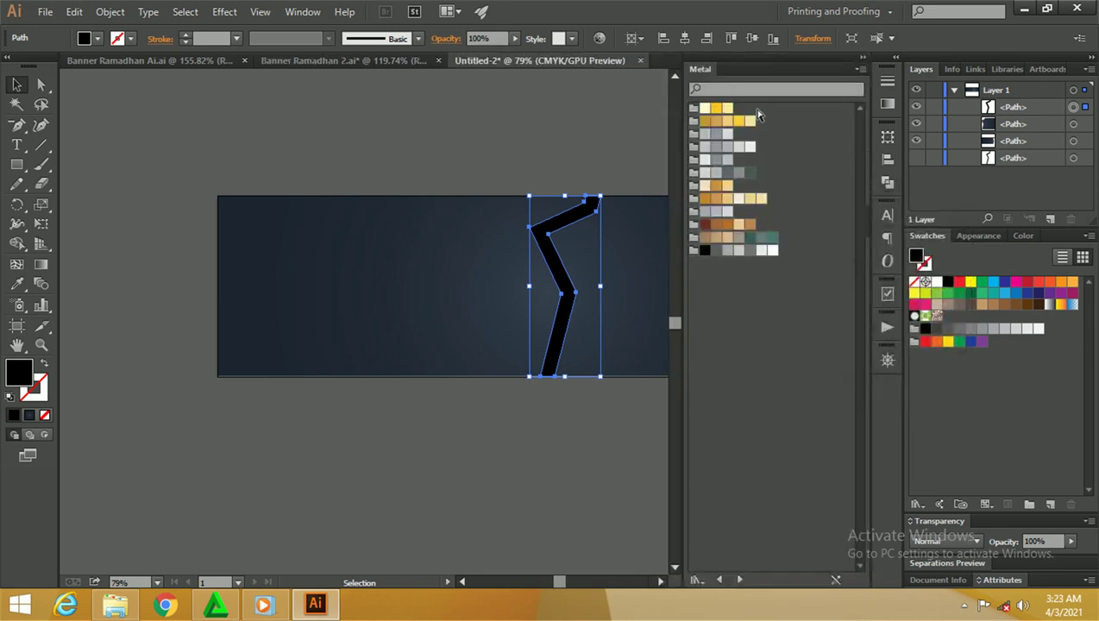
mouse_move(713, 79)
left_mouse_down()
mouse_move(751, 239)
mouse_move(743, 232)
left_mouse_up()
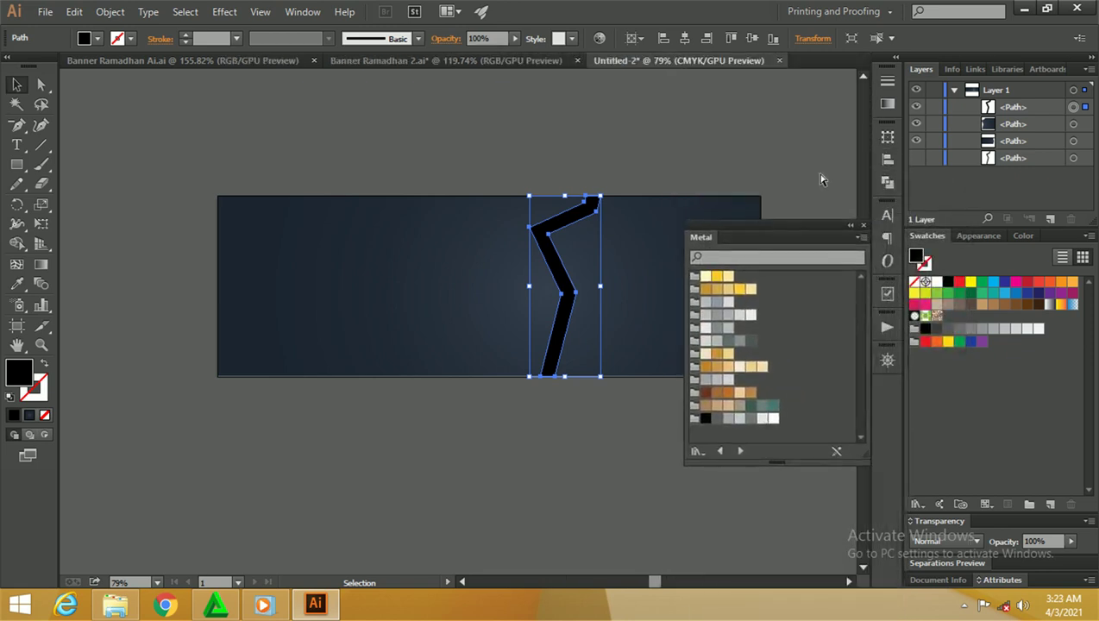
left_click(888, 102)
left_click(778, 278)
mouse_move(779, 231)
left_mouse_down()
mouse_move(747, 250)
mouse_move(764, 277)
left_mouse_up()
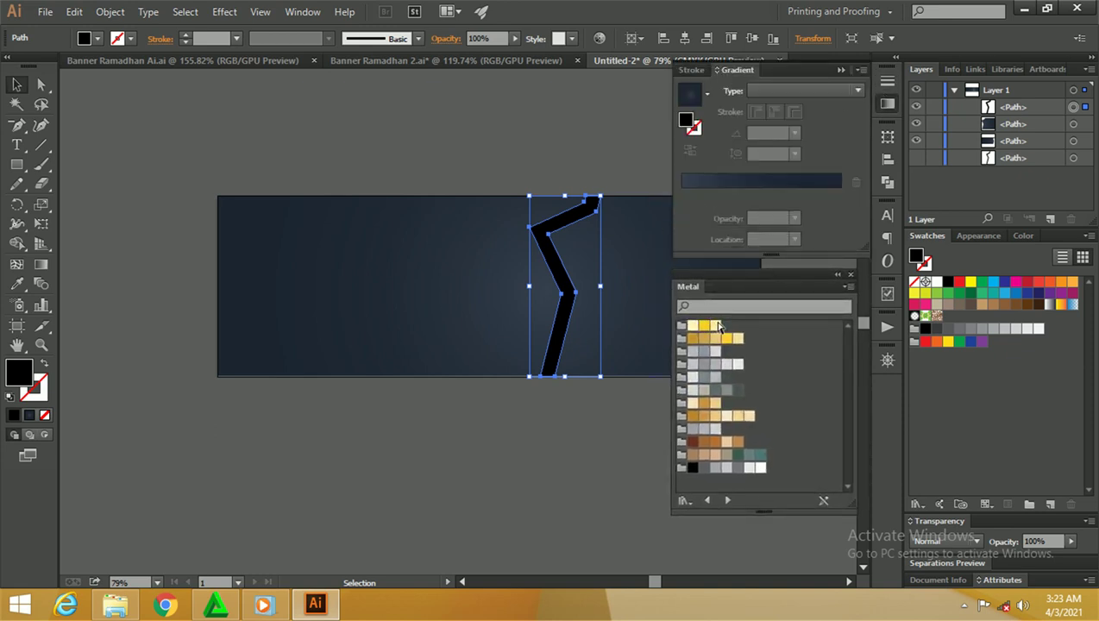
Step: Fill the zigzag with a gradient of three gold Metal swatch stops
left_click(693, 338)
left_click(704, 199)
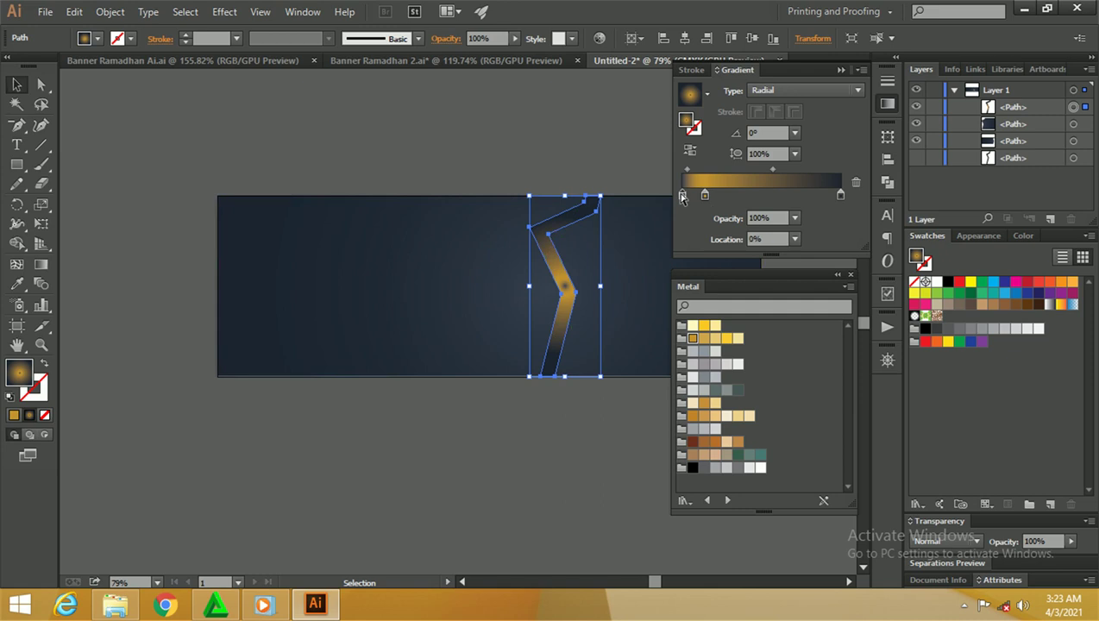
left_click(856, 182)
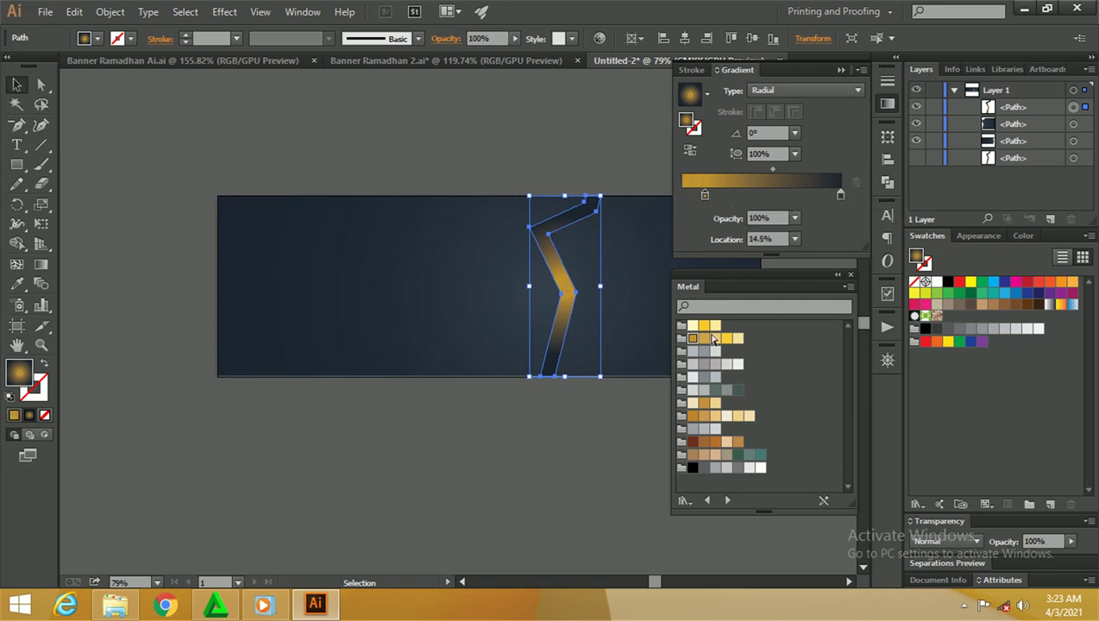
left_click_drag(715, 325, 749, 191)
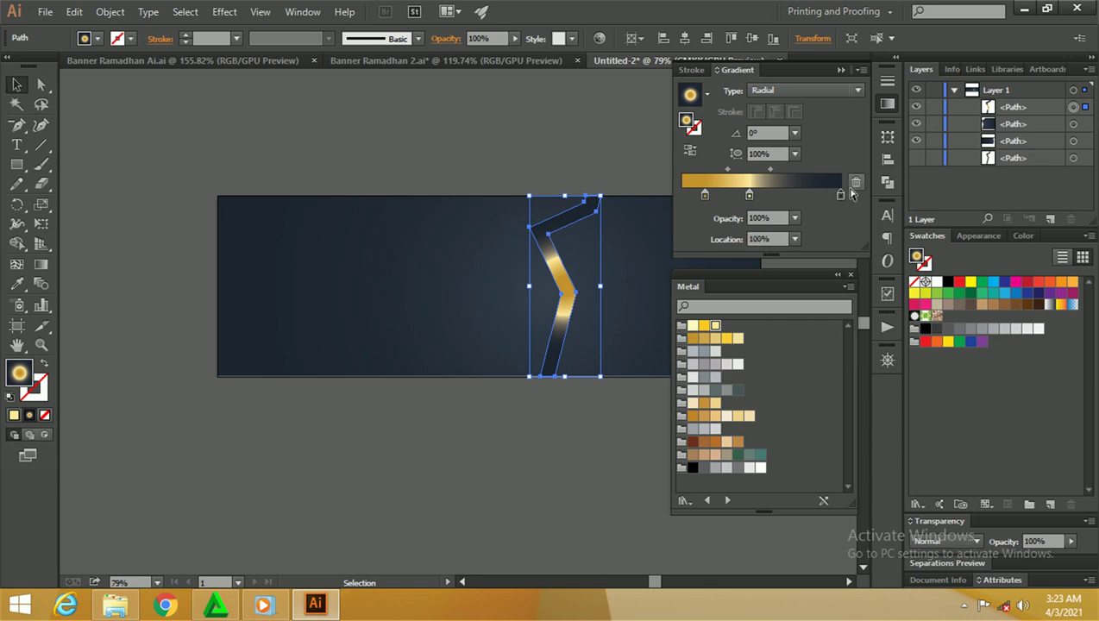
left_click_drag(841, 196, 757, 272)
left_click_drag(698, 337, 804, 193)
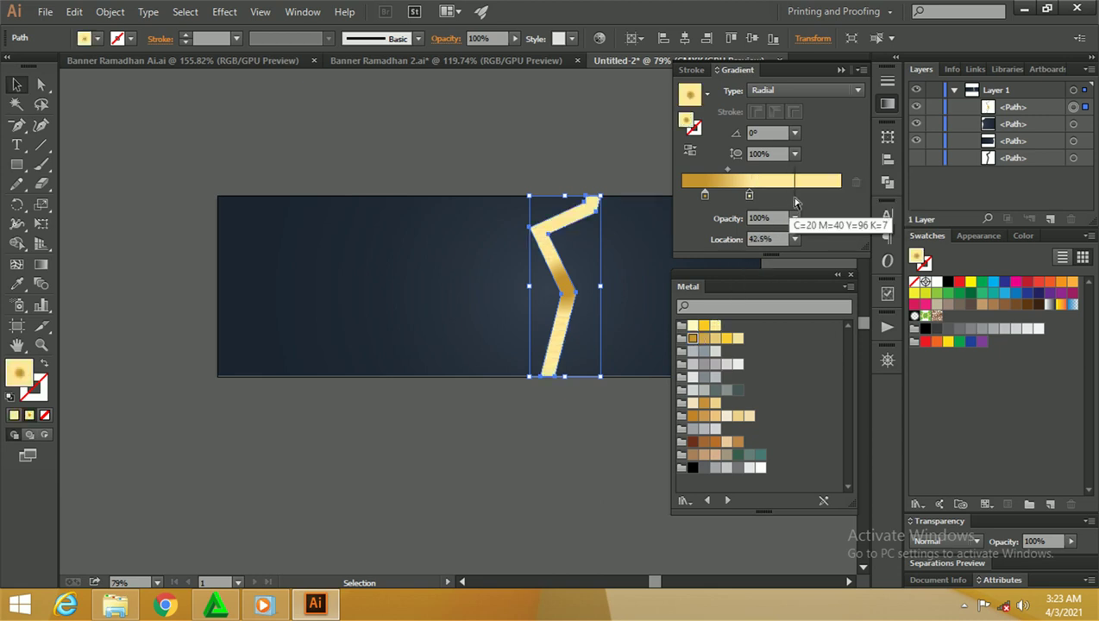
left_click_drag(805, 195, 841, 195)
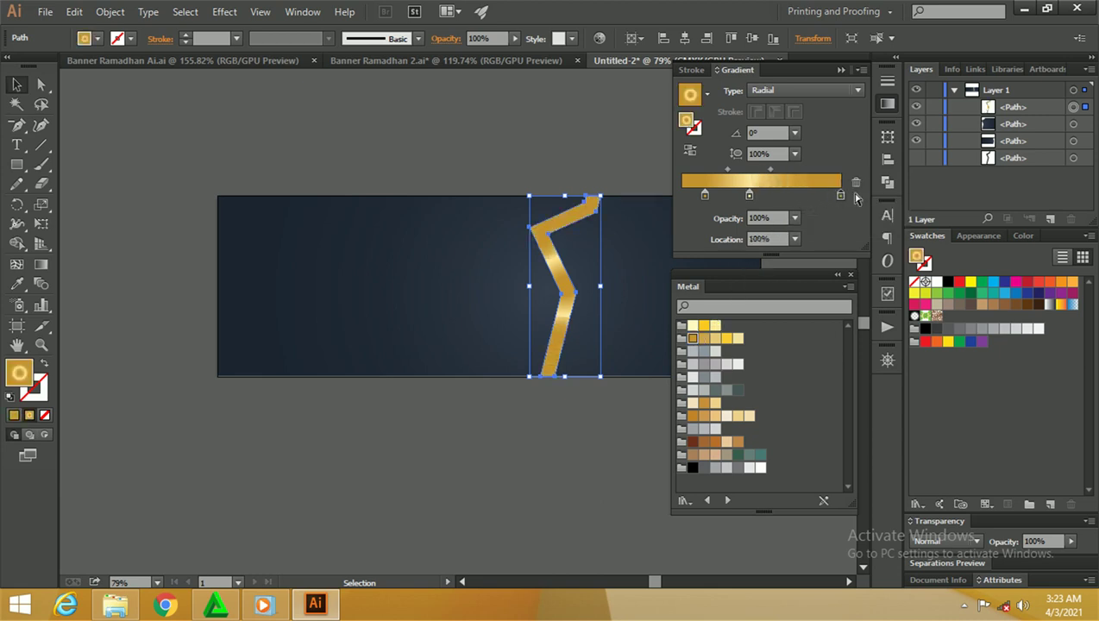
left_click_drag(749, 195, 774, 195)
left_click_drag(705, 196, 683, 196)
Step: Change the gradient type from radial to linear and adjust the stop midpoint
left_click(776, 91)
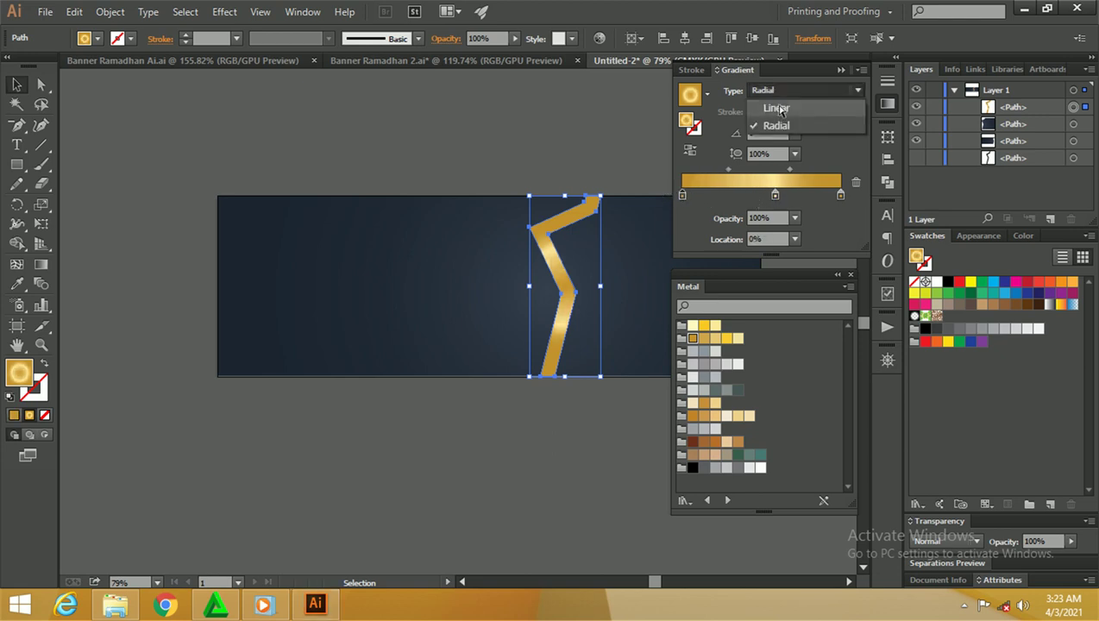
left_click(776, 109)
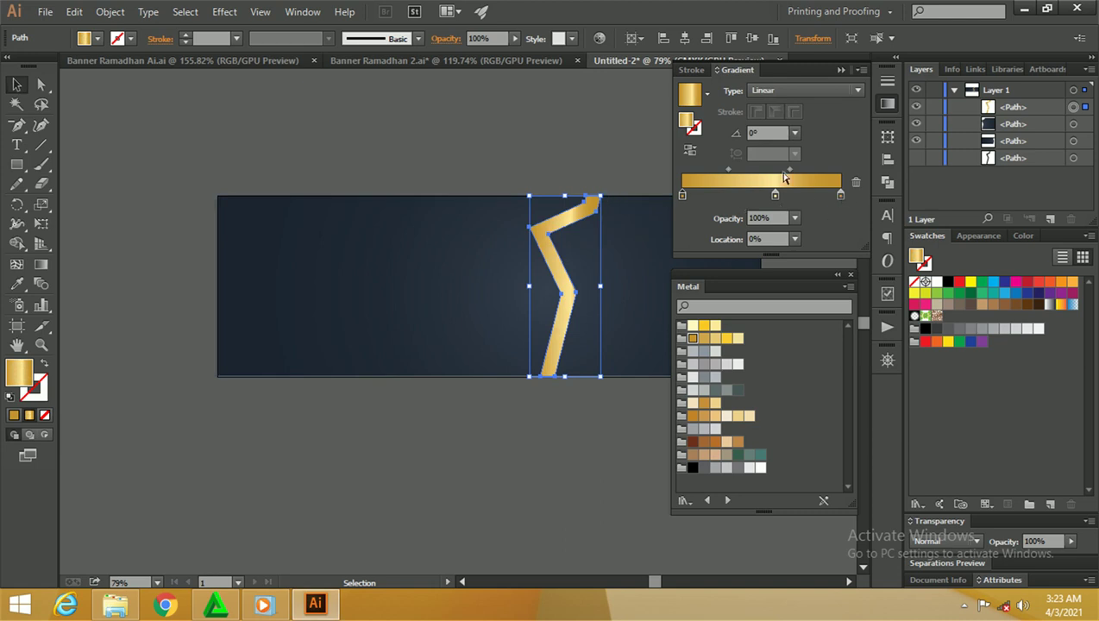
left_click_drag(788, 170, 808, 170)
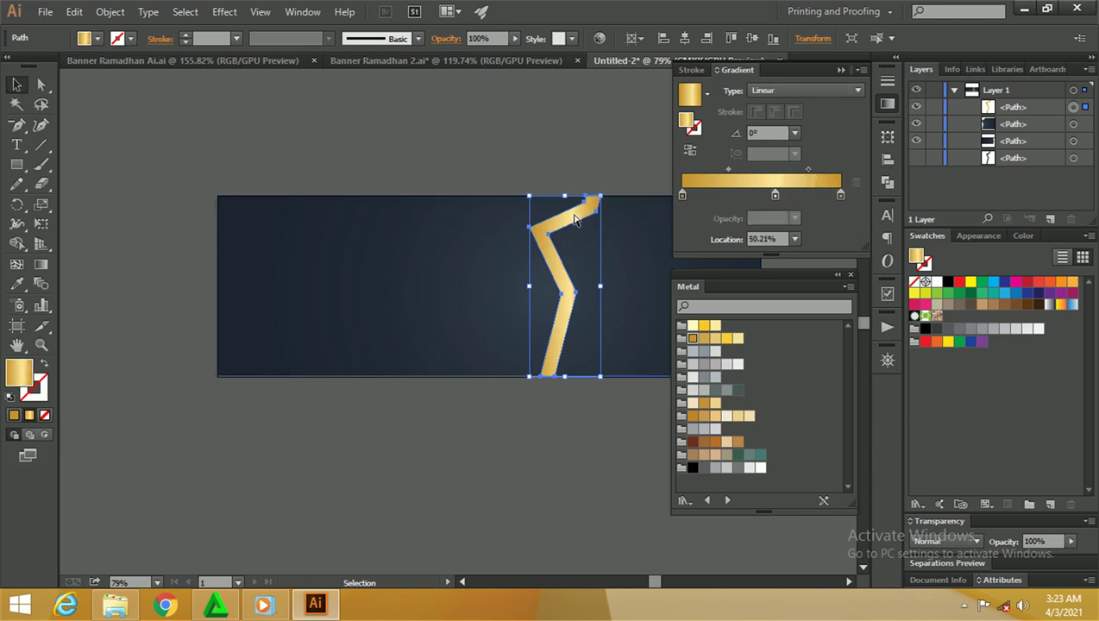
key("g")
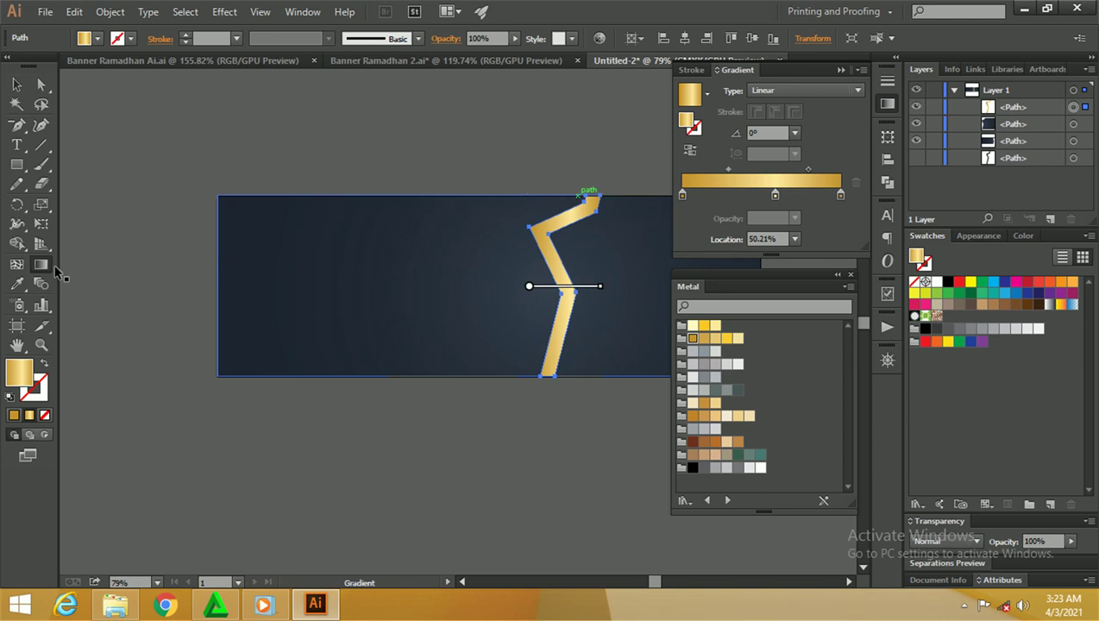
Step: Angle the gradient diagonally and refine it to five gold stops
left_click_drag(595, 174, 500, 402)
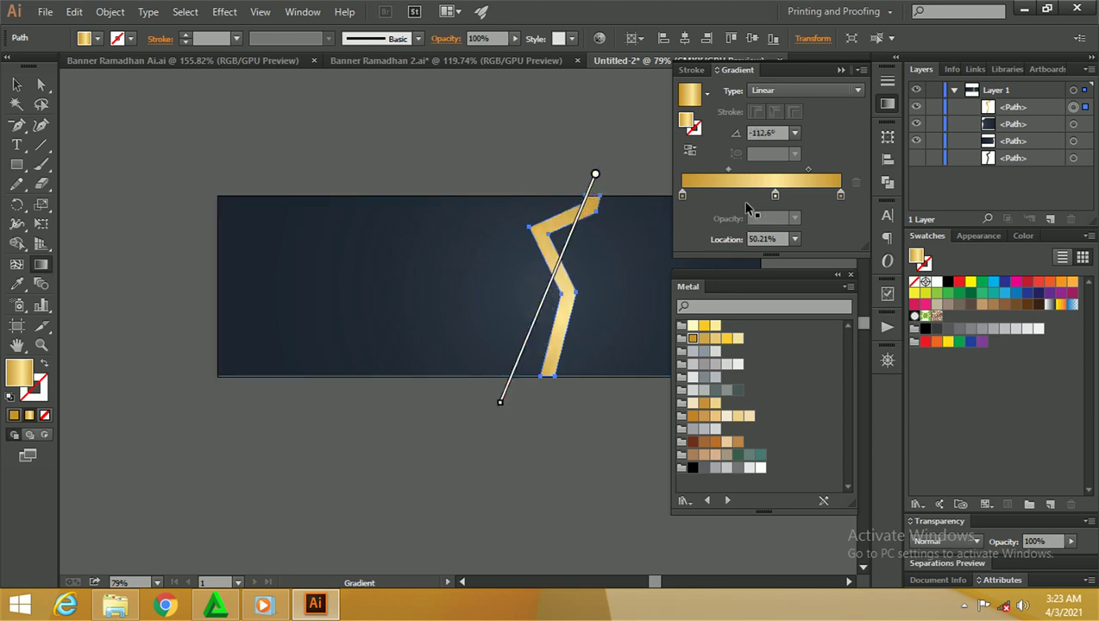
left_click_drag(682, 194, 719, 195)
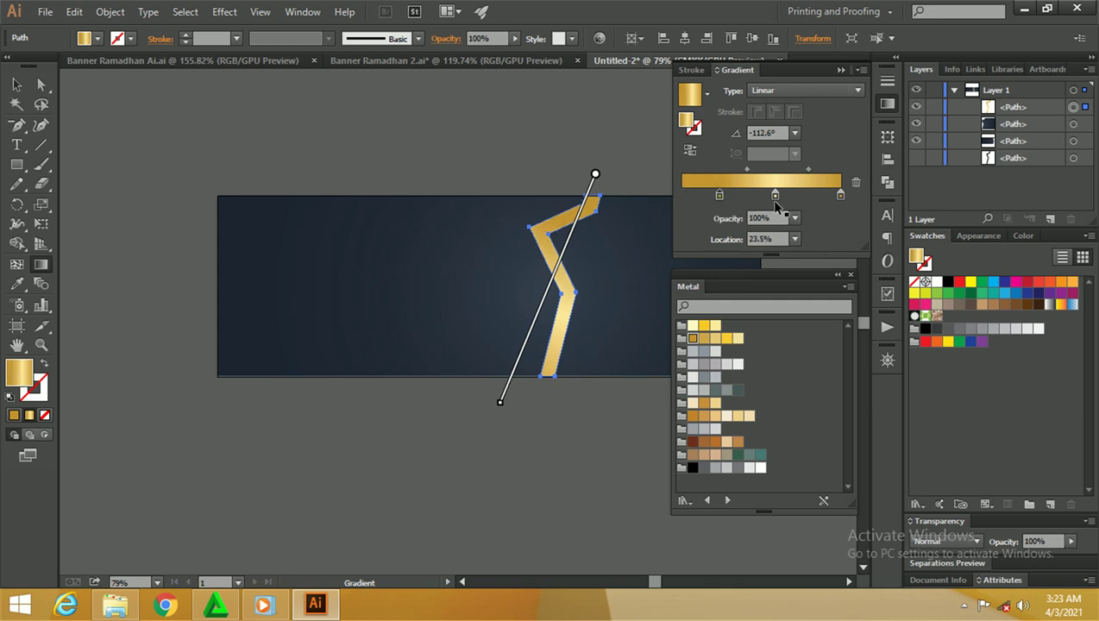
left_click_drag(773, 196, 768, 195)
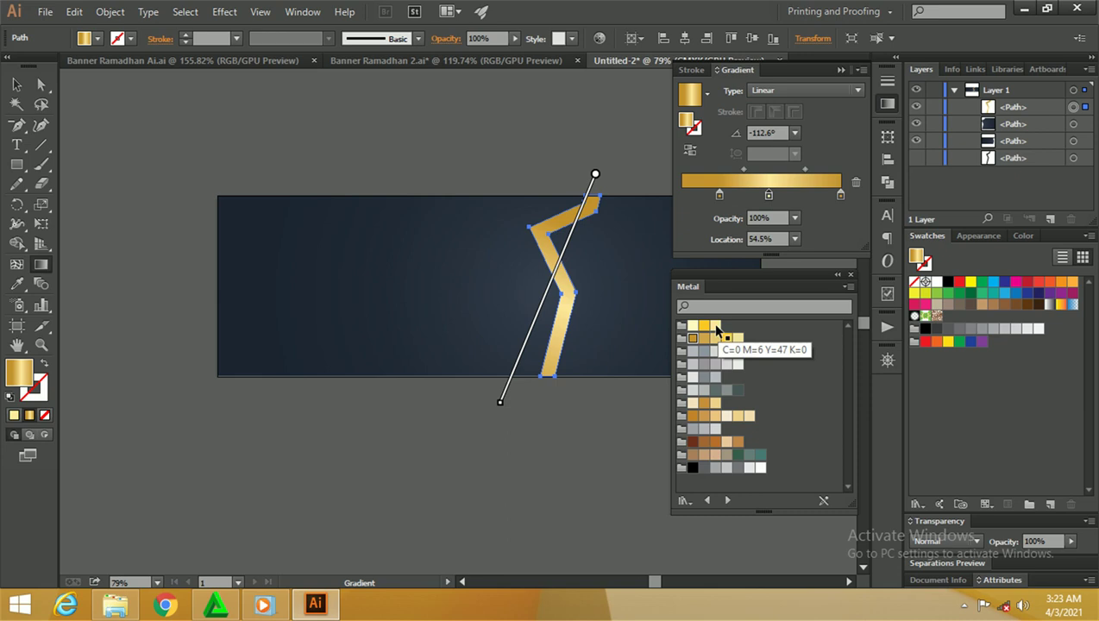
mouse_move(715, 326)
left_mouse_down()
mouse_move(689, 194)
mouse_move(728, 195)
left_mouse_up()
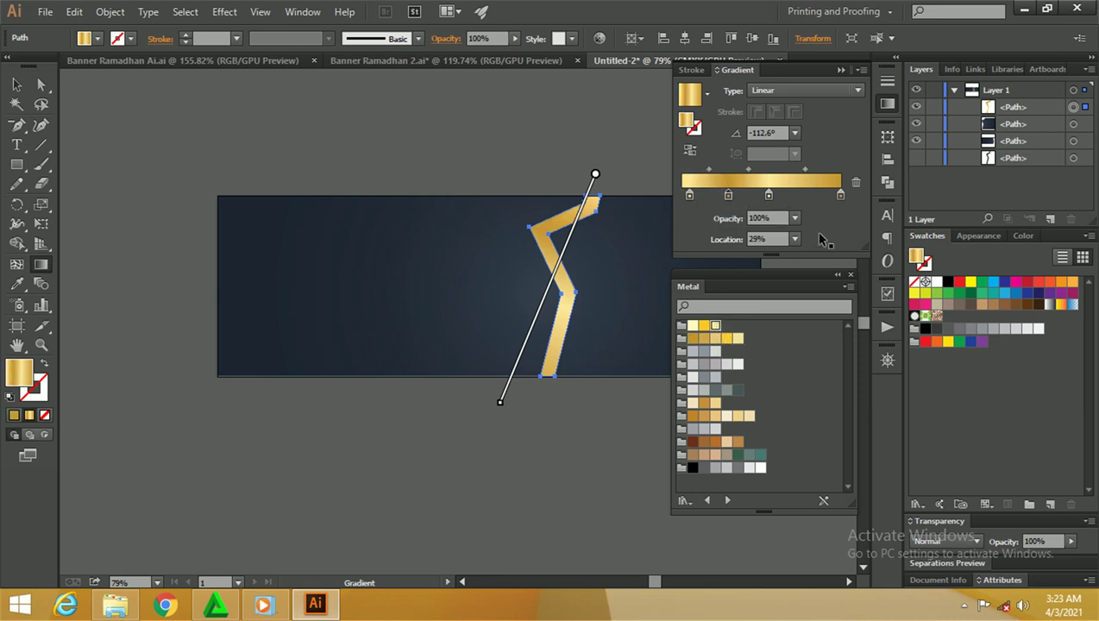
left_click_drag(840, 195, 812, 195)
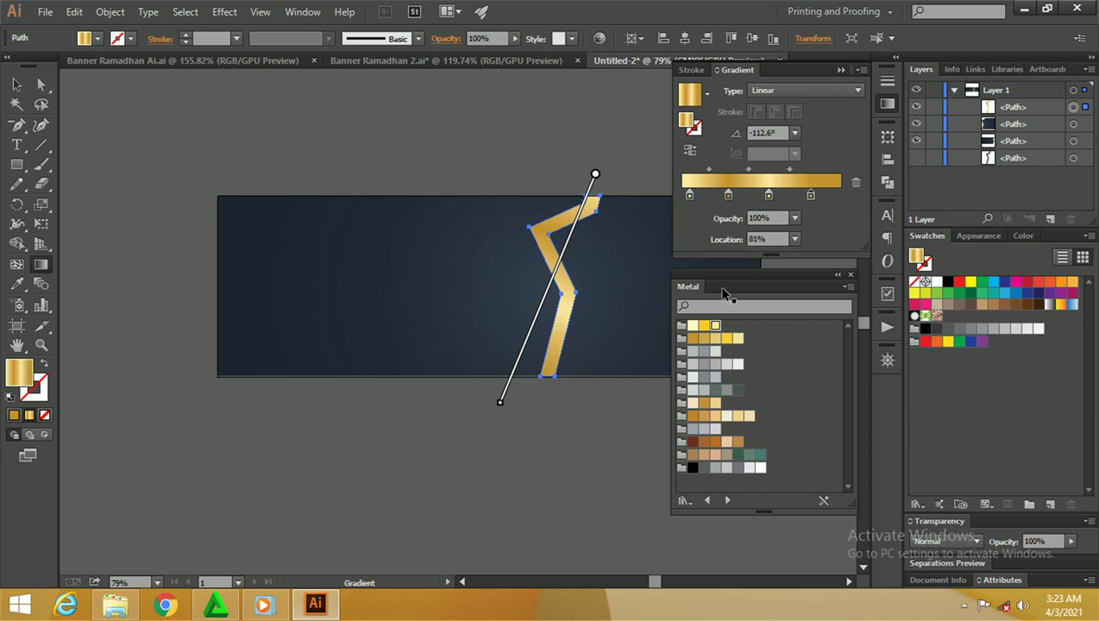
left_click_drag(716, 325, 836, 192)
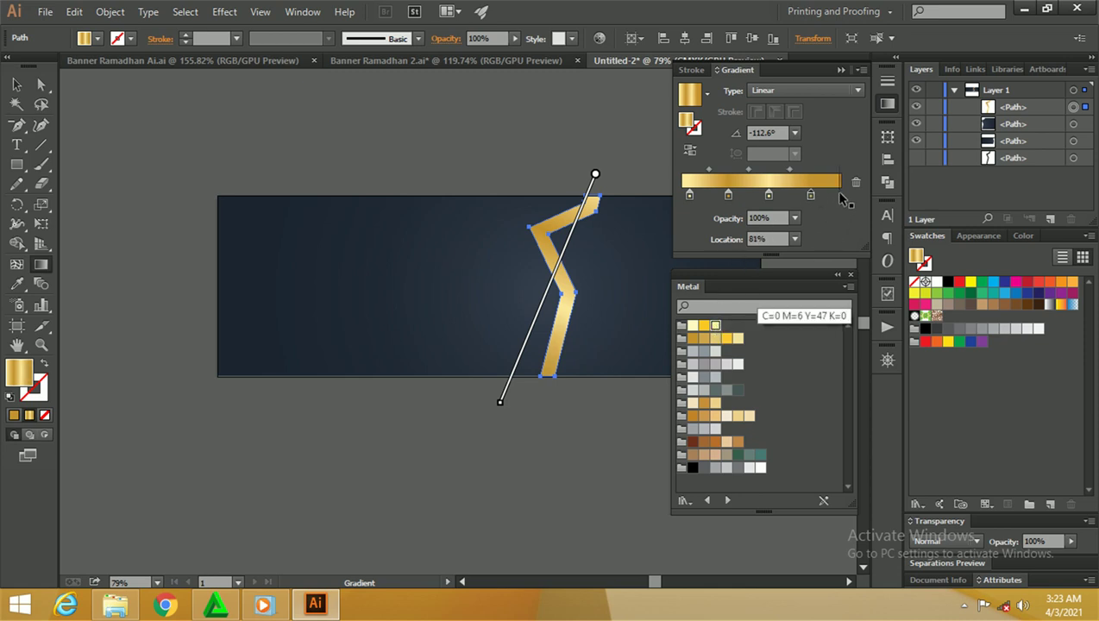
left_click_drag(810, 195, 796, 194)
Step: Redirect the zigzag's gradient to run upward at 75.5° and close the Gradient panel
left_click(17, 84)
left_click(364, 194)
left_click(562, 277)
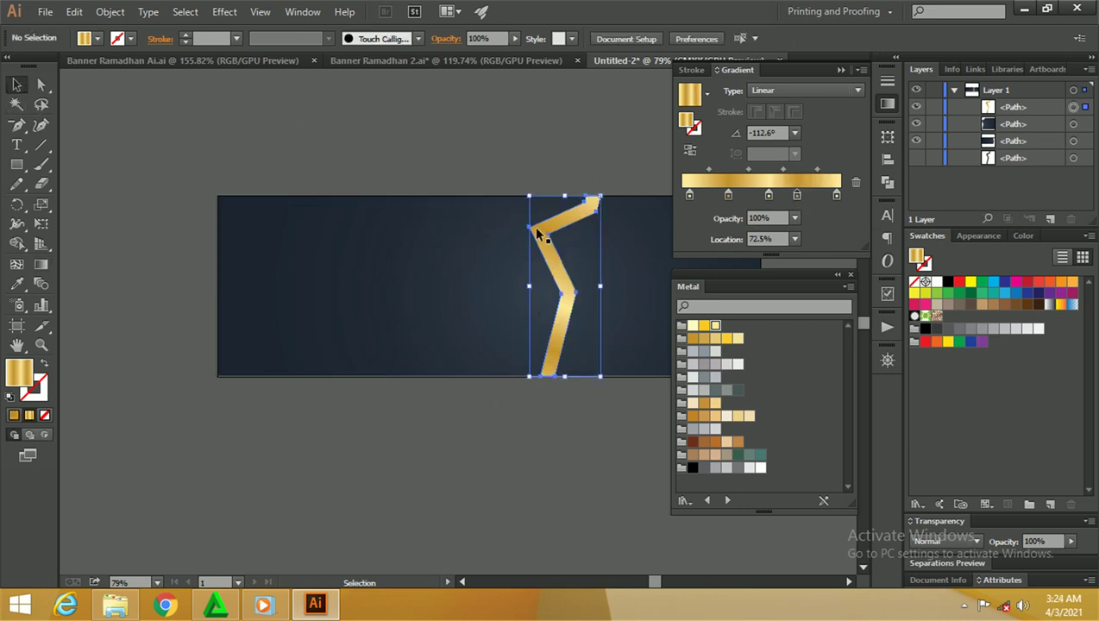
key("g")
left_click_drag(520, 386, 573, 185)
left_click(16, 84)
left_click(304, 146)
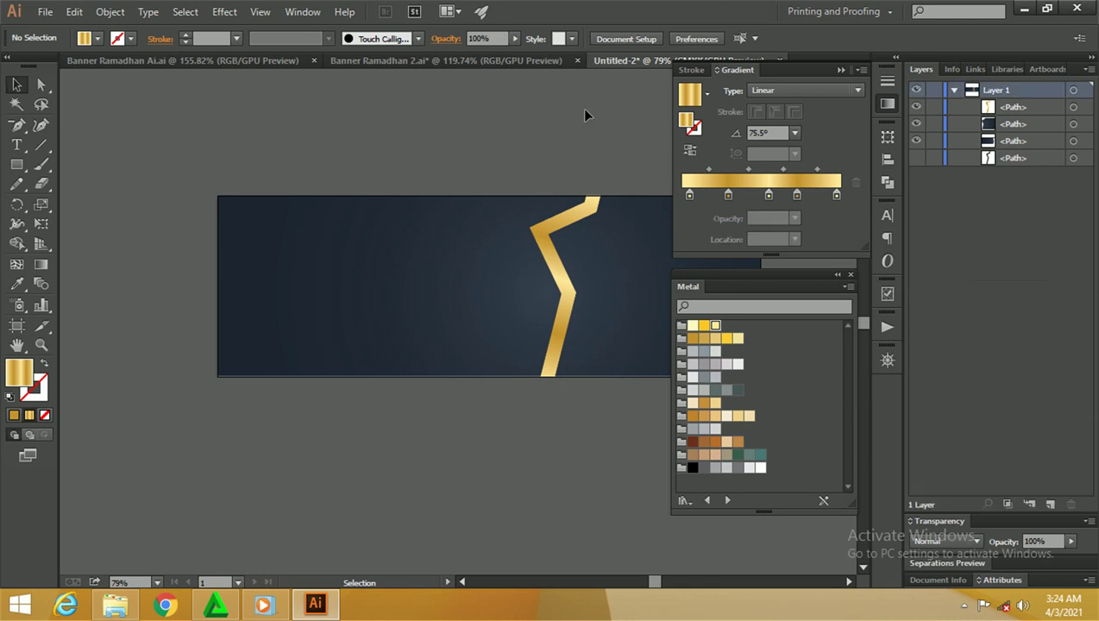
left_click(841, 70)
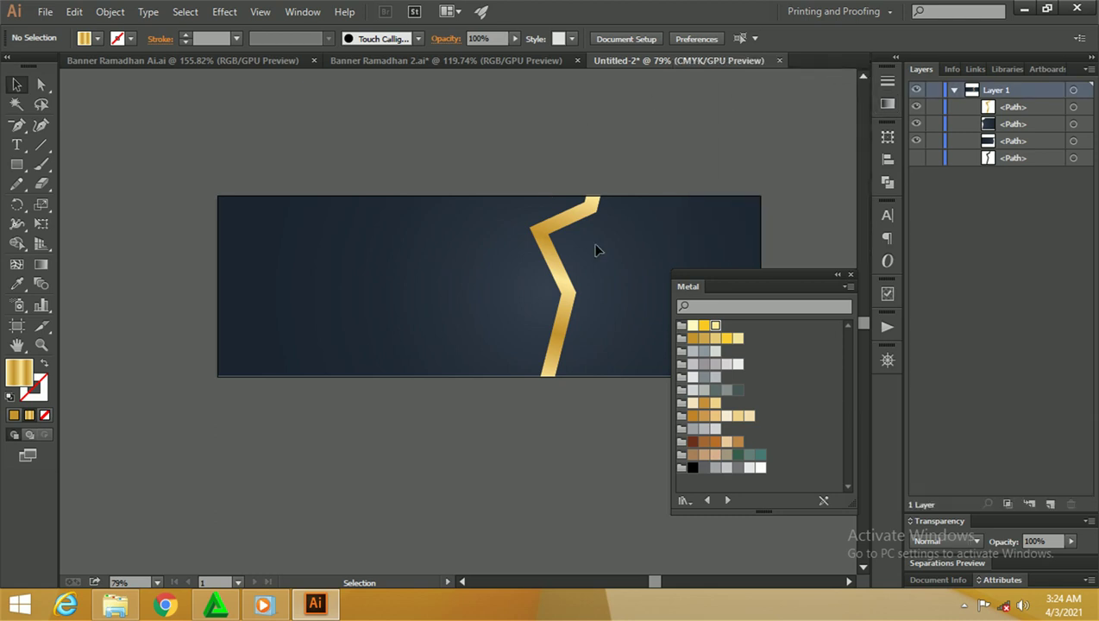
left_click(565, 228)
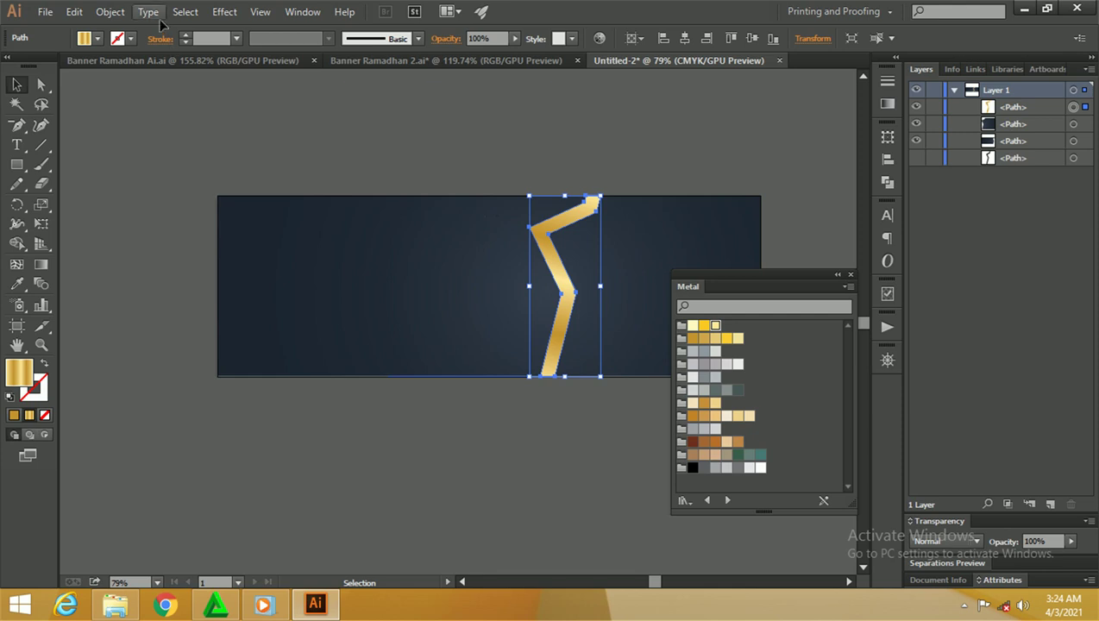
Step: Add a drop shadow to the zigzag with 0.4 cm X offset and 0.2 cm blur
left_click(225, 14)
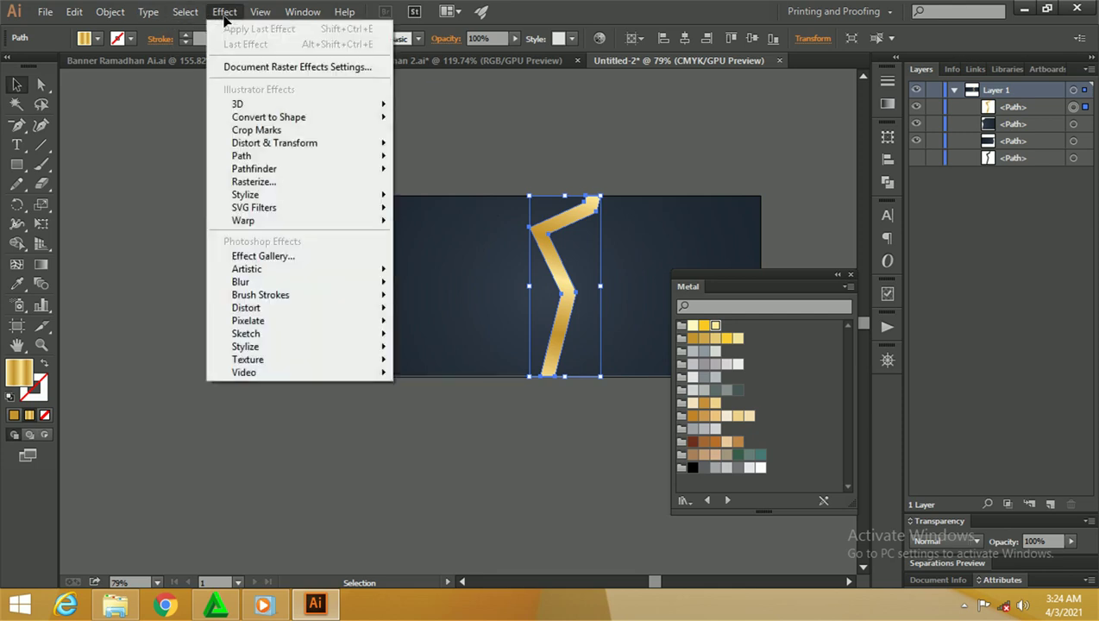
mouse_move(259, 195)
left_click(448, 197)
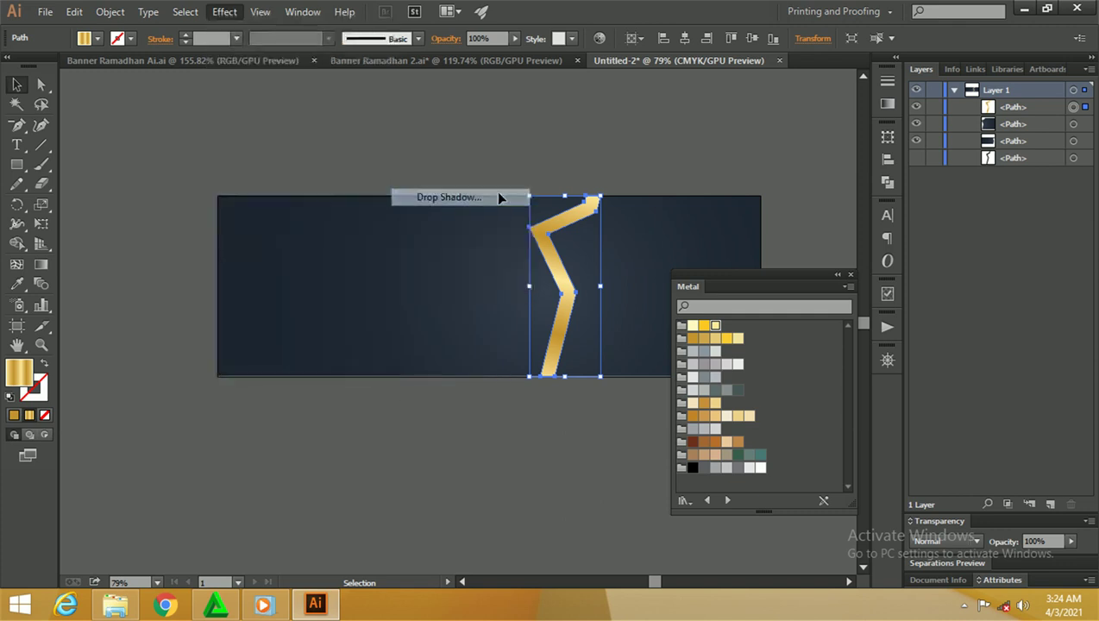
left_click_drag(697, 176, 916, 131)
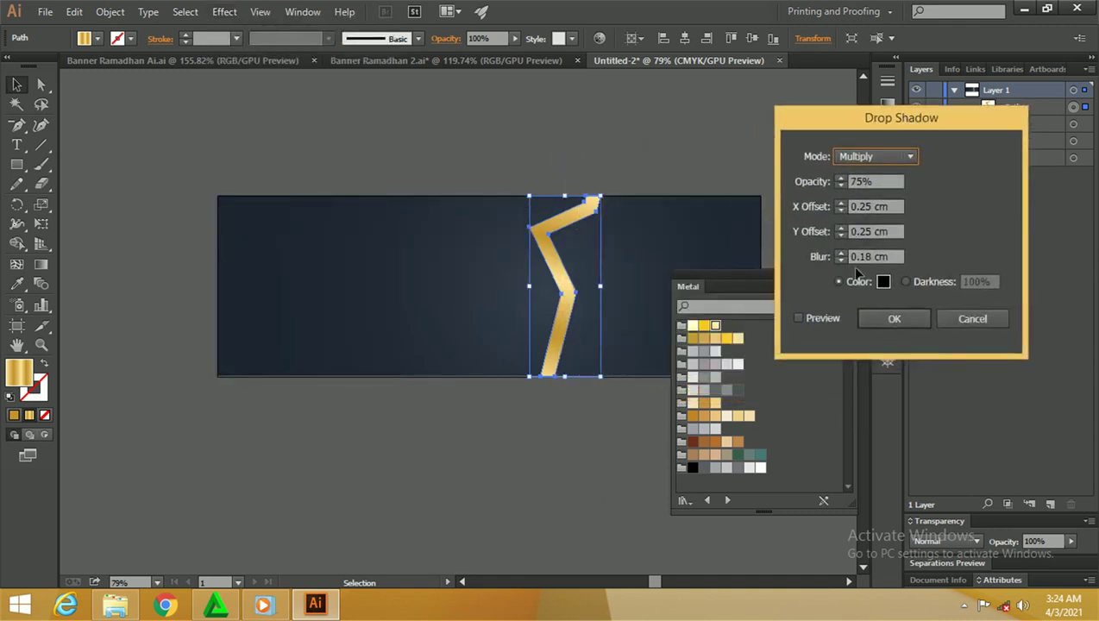
left_click(797, 318)
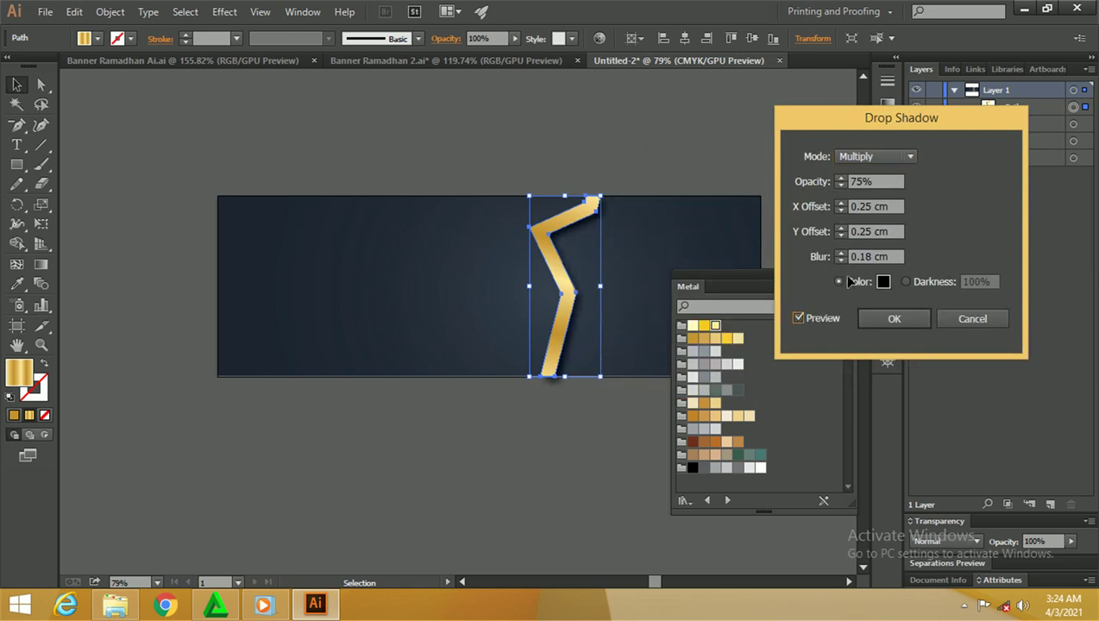
left_click(840, 202)
left_click(841, 203)
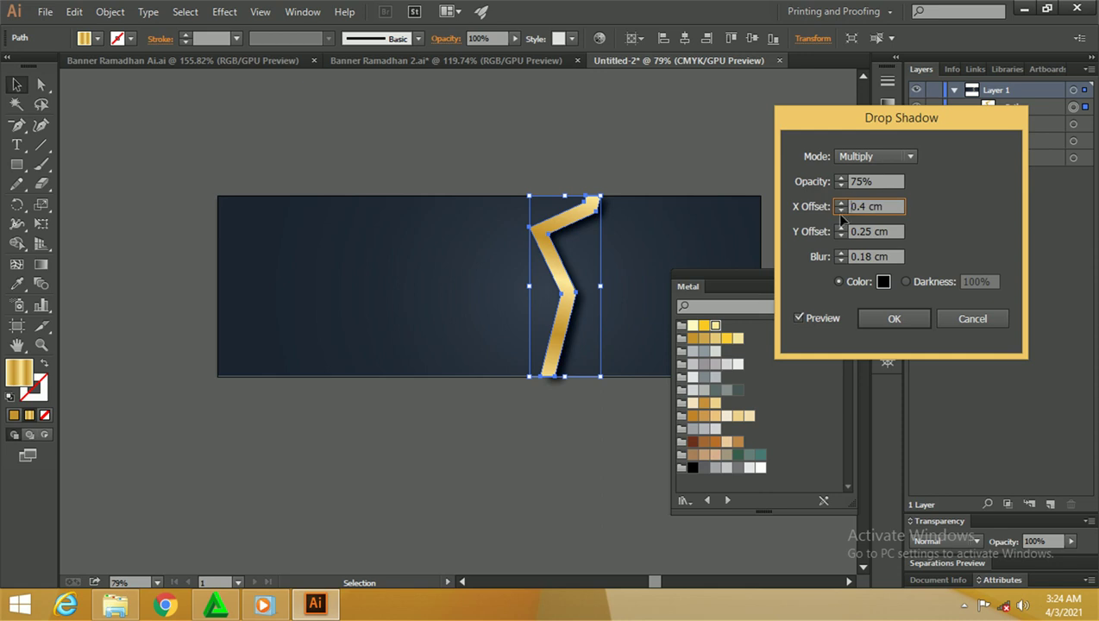
left_click(841, 254)
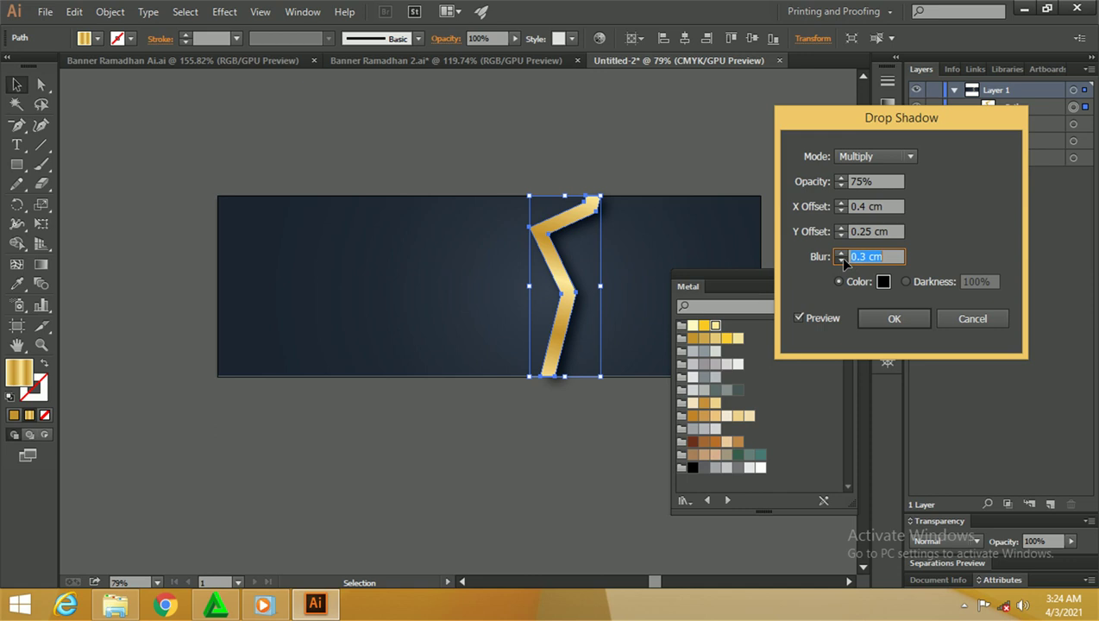
Step: Keep the shadow's Multiply blend mode, apply it, and dock the Metal swatches
left_click(863, 157)
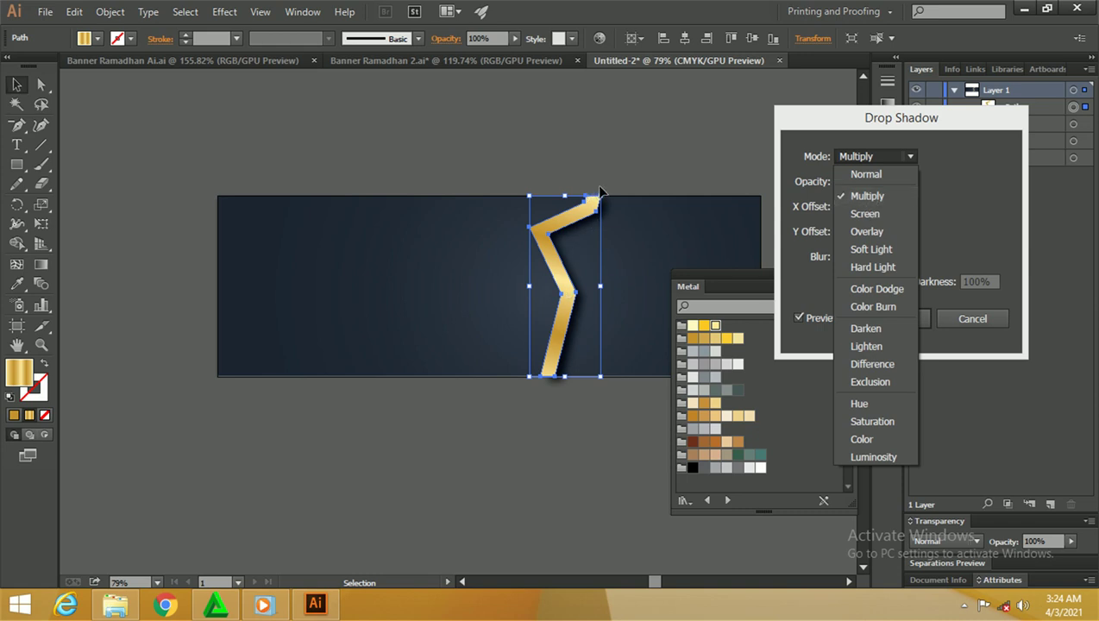
left_click(893, 190)
left_click_drag(828, 128, 783, 127)
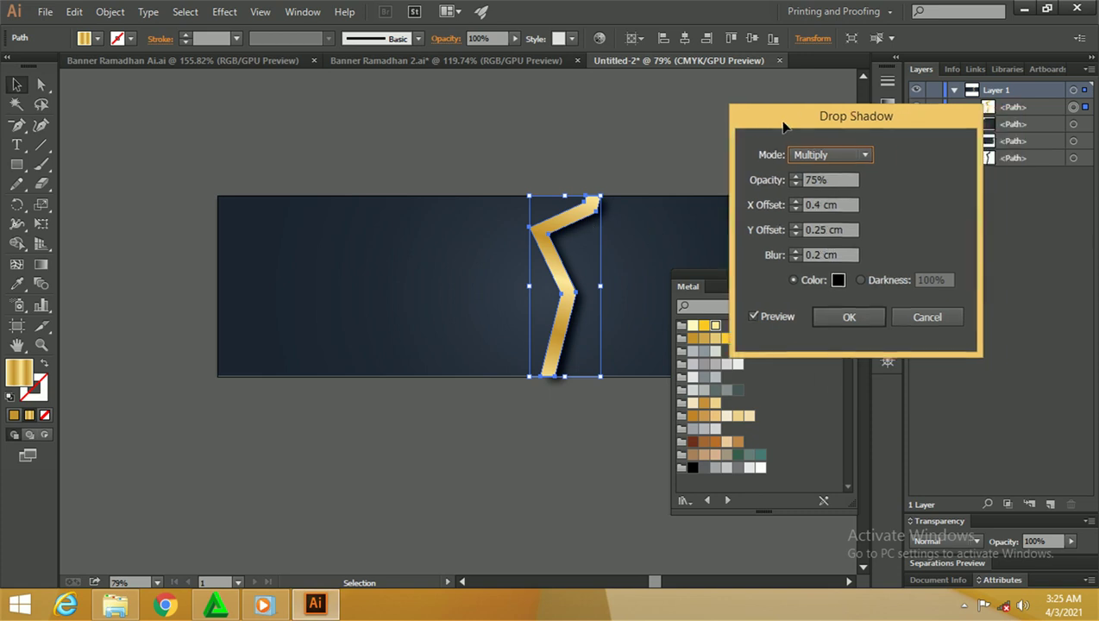
left_click(835, 318)
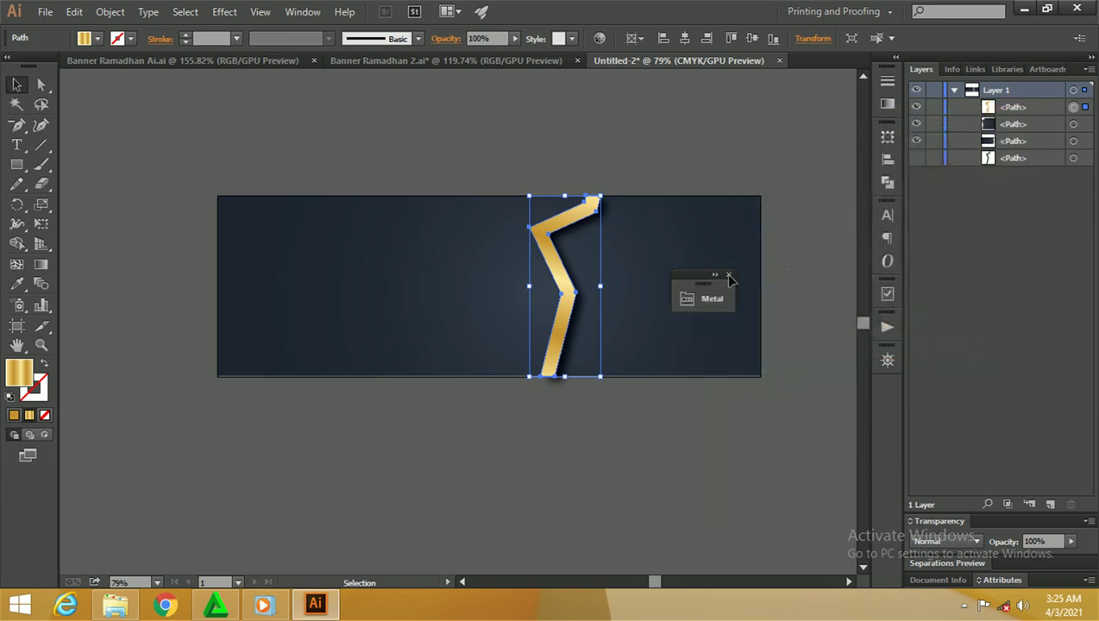
mouse_move(706, 283)
left_mouse_down()
mouse_move(871, 353)
mouse_move(885, 378)
left_mouse_up()
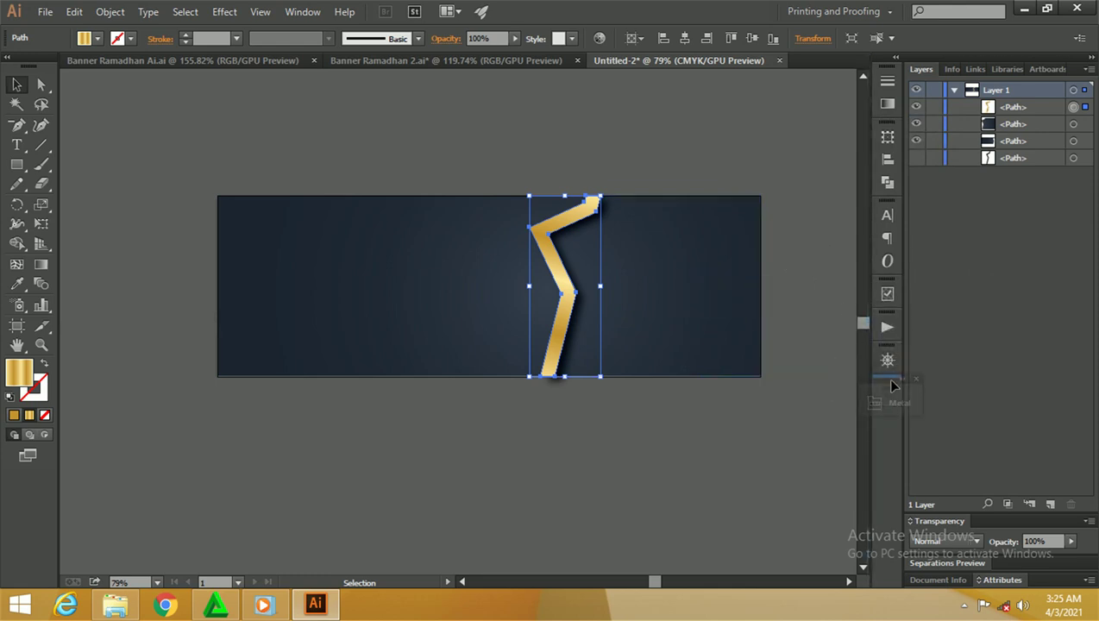
left_click(795, 220)
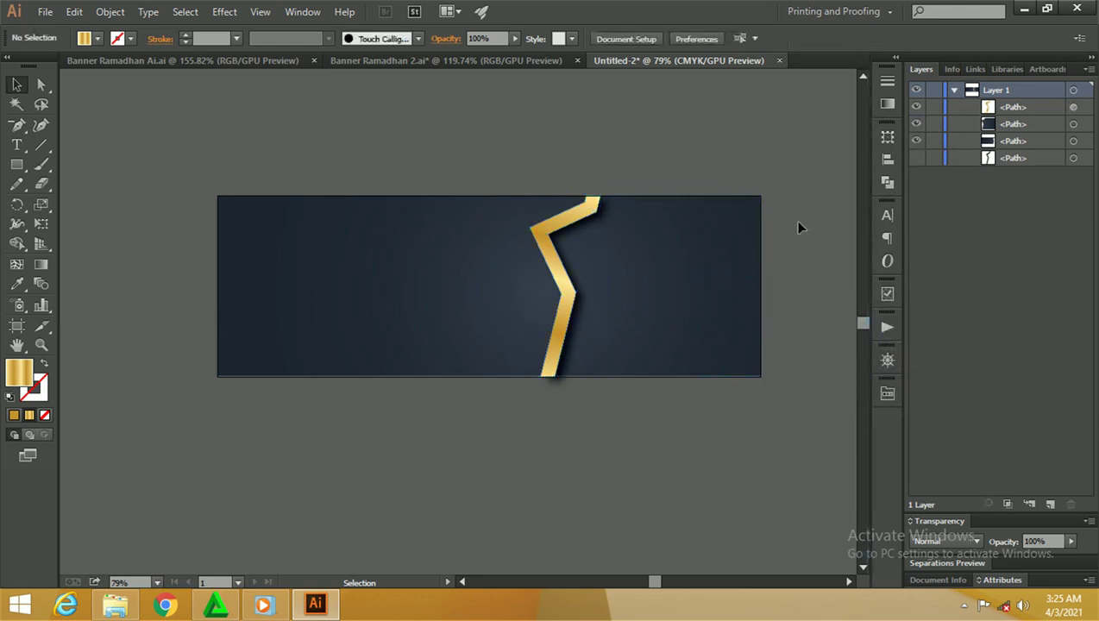
Step: Deselect all, switch to File Explorer, and add Masjid 1-01 to the picked photo
left_click(705, 228)
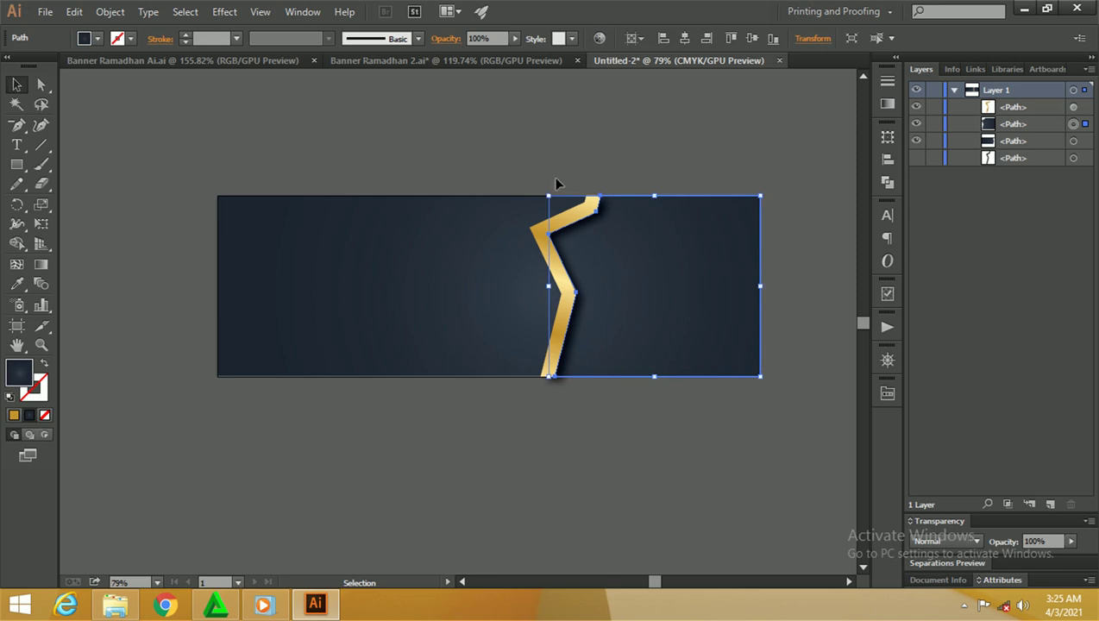
key("ctrl+shift+a")
key("F6")
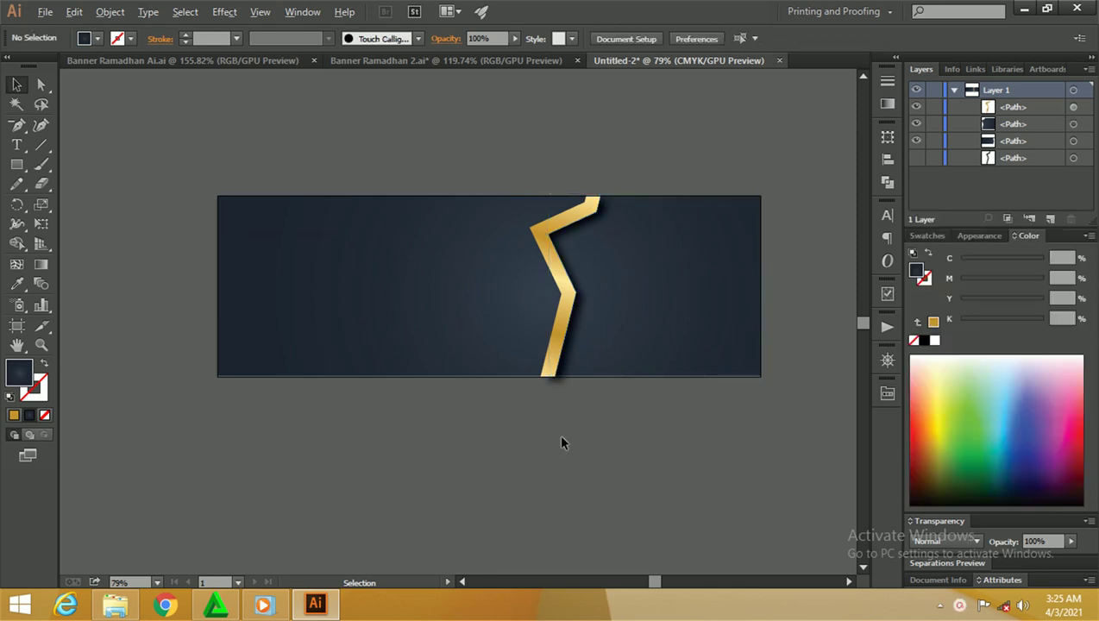
key("alt+Tab")
left_click(534, 270, "ctrl")
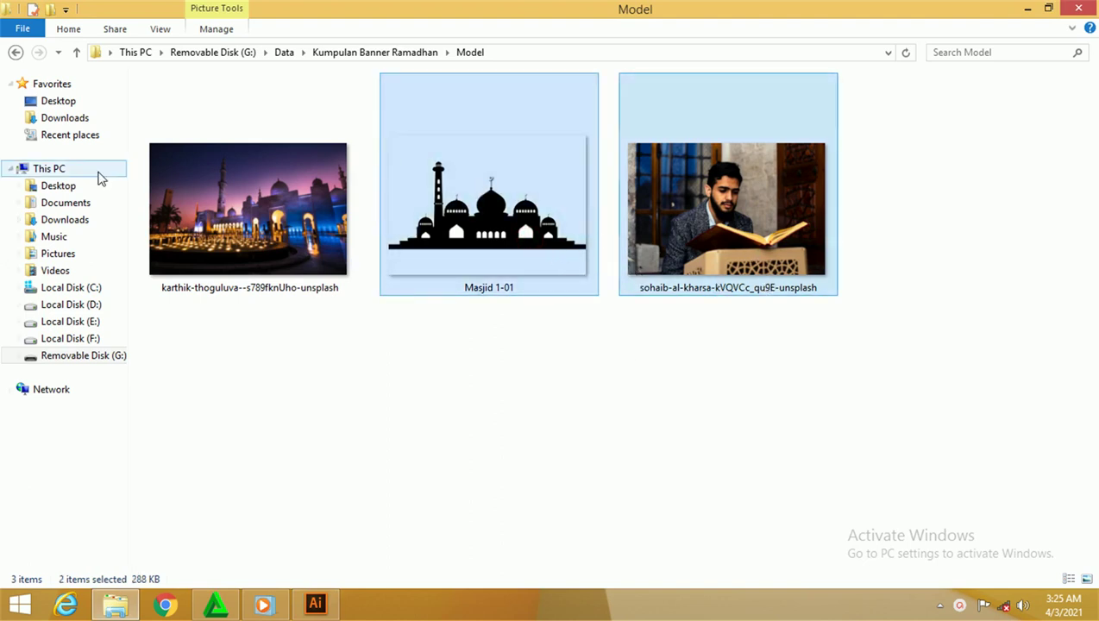
Step: Drag the reading photo and Masjid 1-01 onto Illustrator in the taskbar
mouse_move(631, 248)
left_mouse_down()
mouse_move(396, 528)
mouse_move(338, 468)
left_mouse_up()
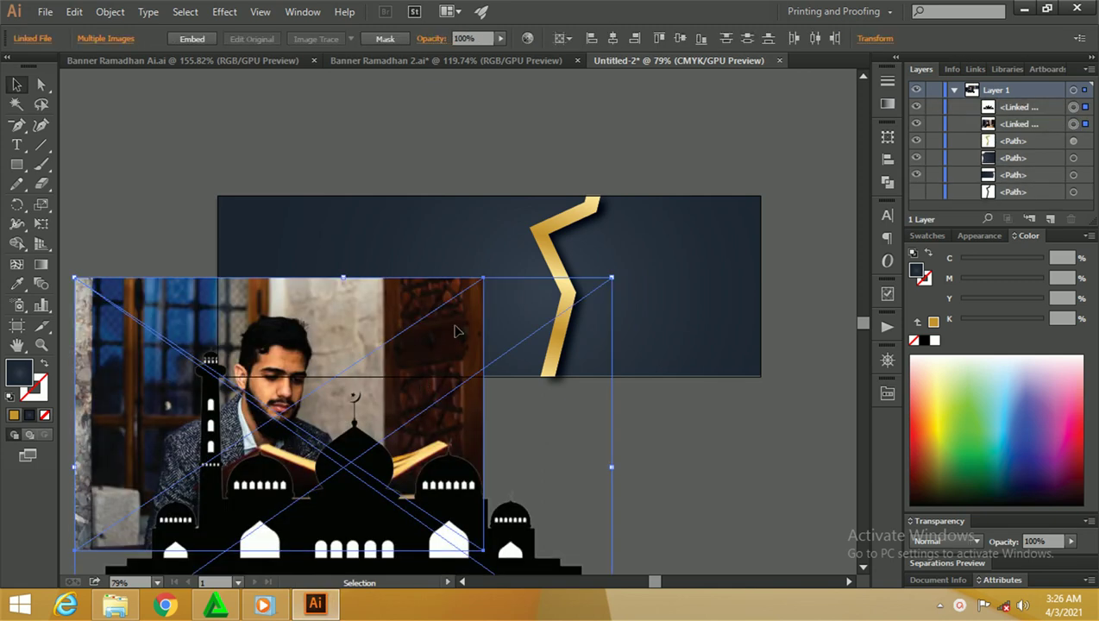
Step: Zoom out and move the mosque silhouette up-left, off the banner
key("z")
left_click_drag(508, 221, 425, 274)
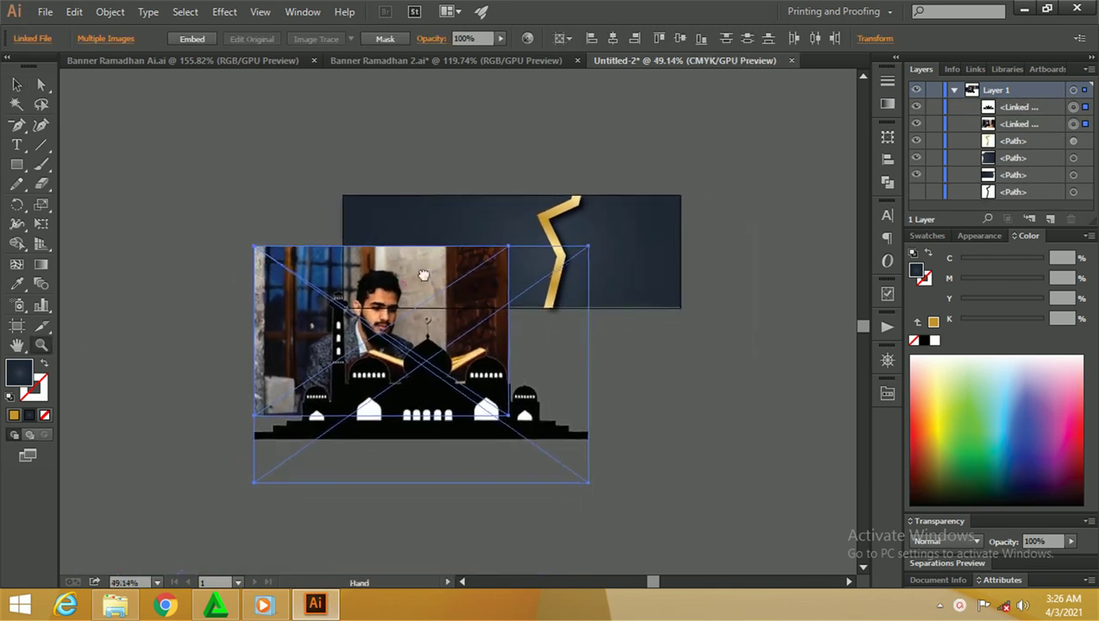
key("v")
left_click(645, 381)
left_click_drag(553, 410, 230, 185)
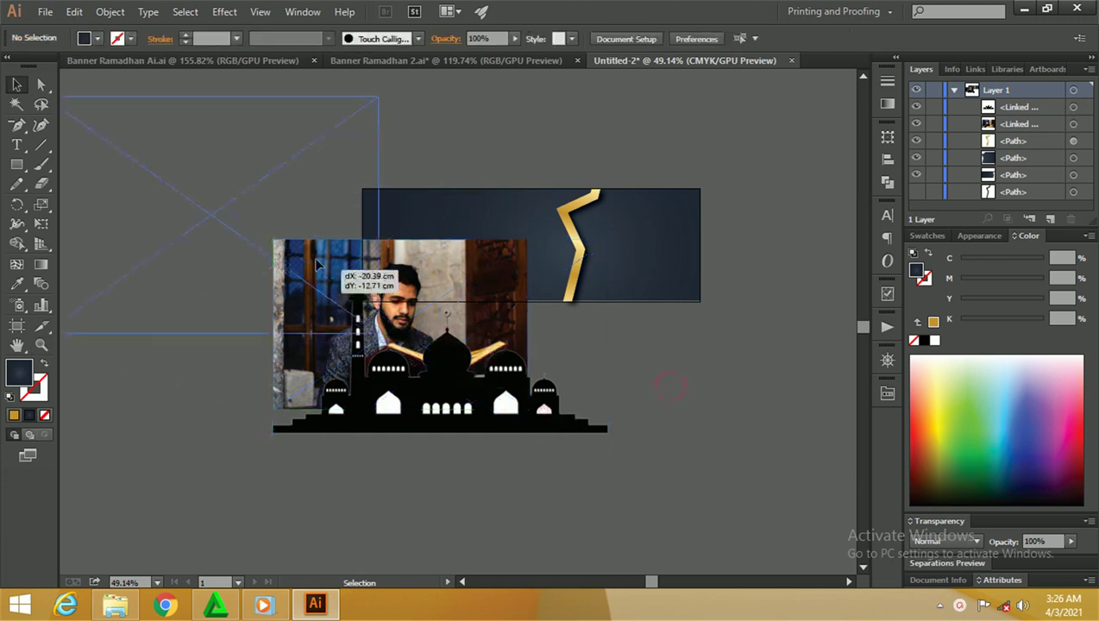
Step: Place the reading photo over the banner, send it to back, and shrink it slightly
mouse_move(400, 286)
left_mouse_down()
mouse_move(638, 232)
mouse_move(536, 260)
mouse_move(587, 291)
left_mouse_up()
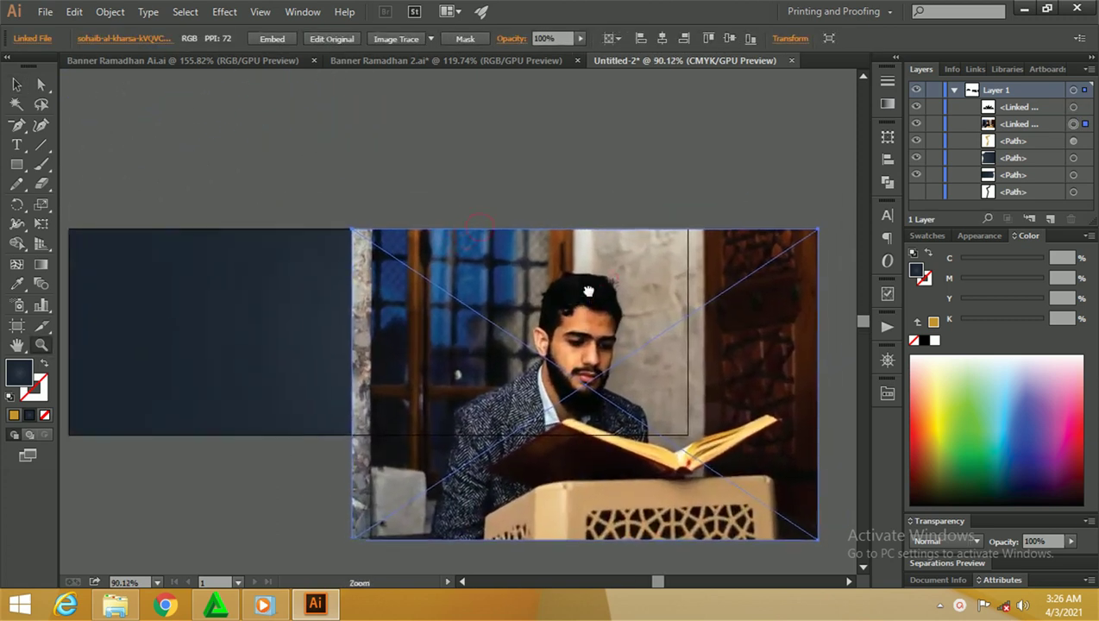
left_click_drag(587, 292, 566, 226)
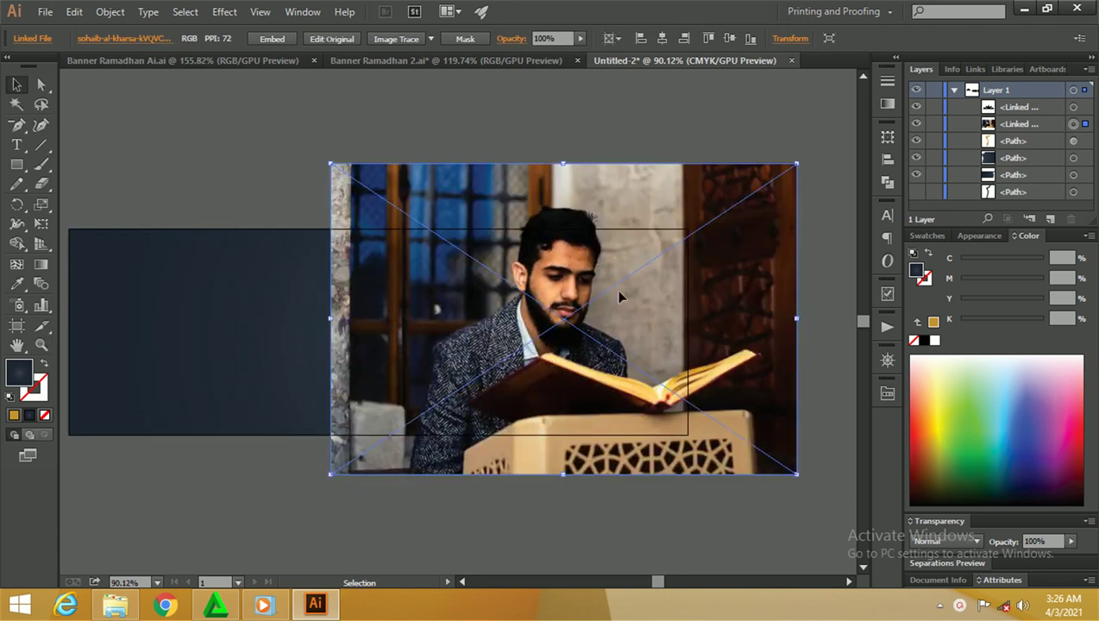
key("ctrl+shift+bracketleft")
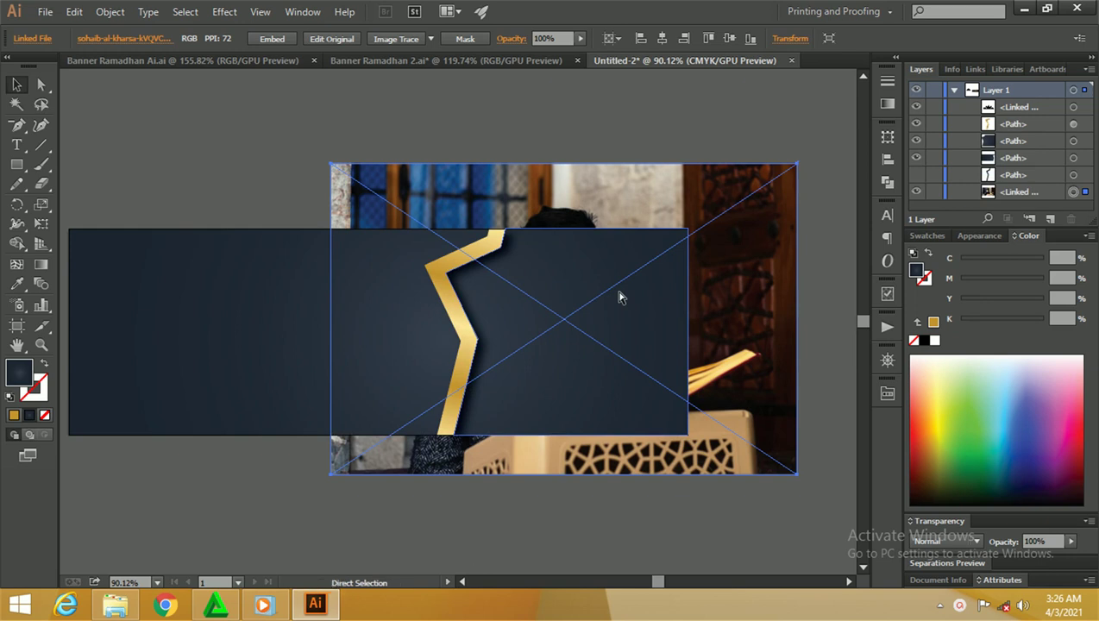
mouse_move(795, 163)
left_mouse_down()
mouse_move(698, 224)
mouse_move(699, 238)
left_mouse_up()
left_click(694, 207)
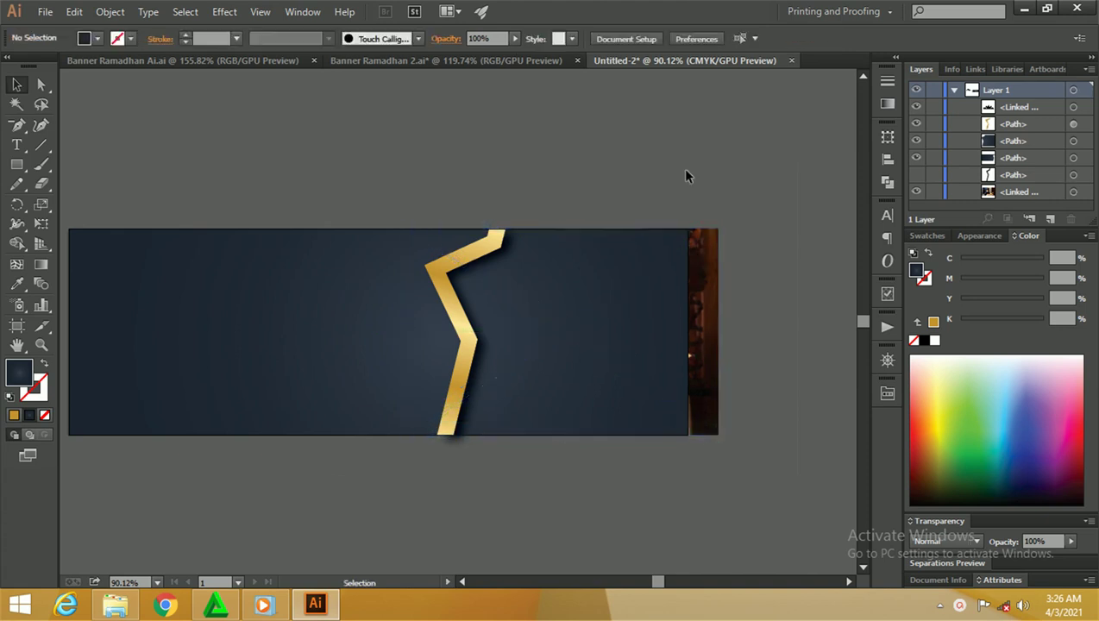
left_click(687, 172)
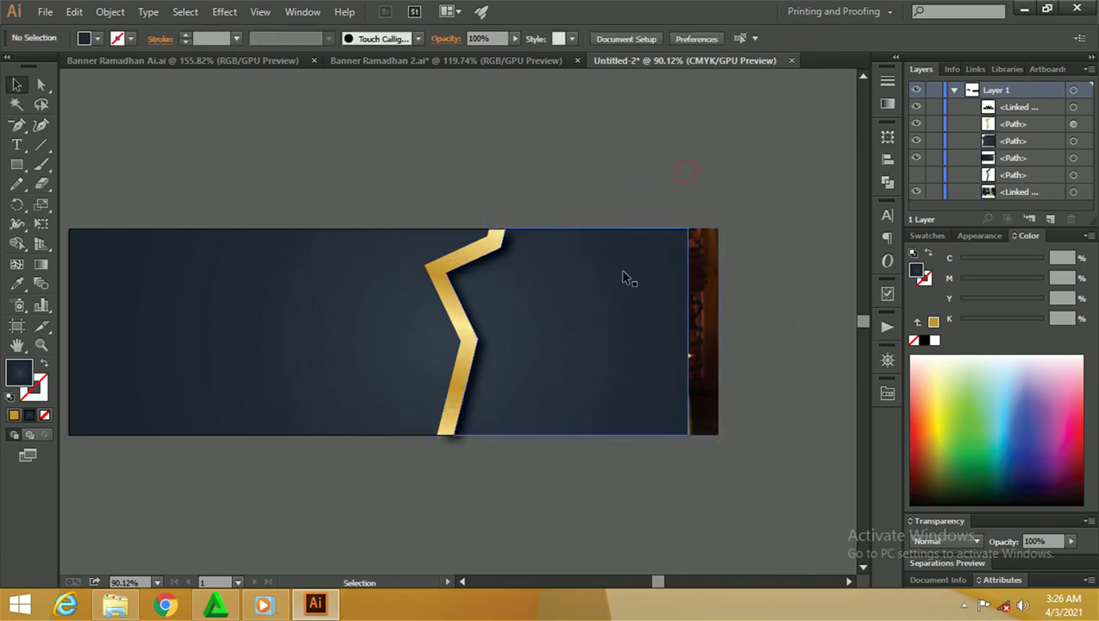
left_click(625, 276)
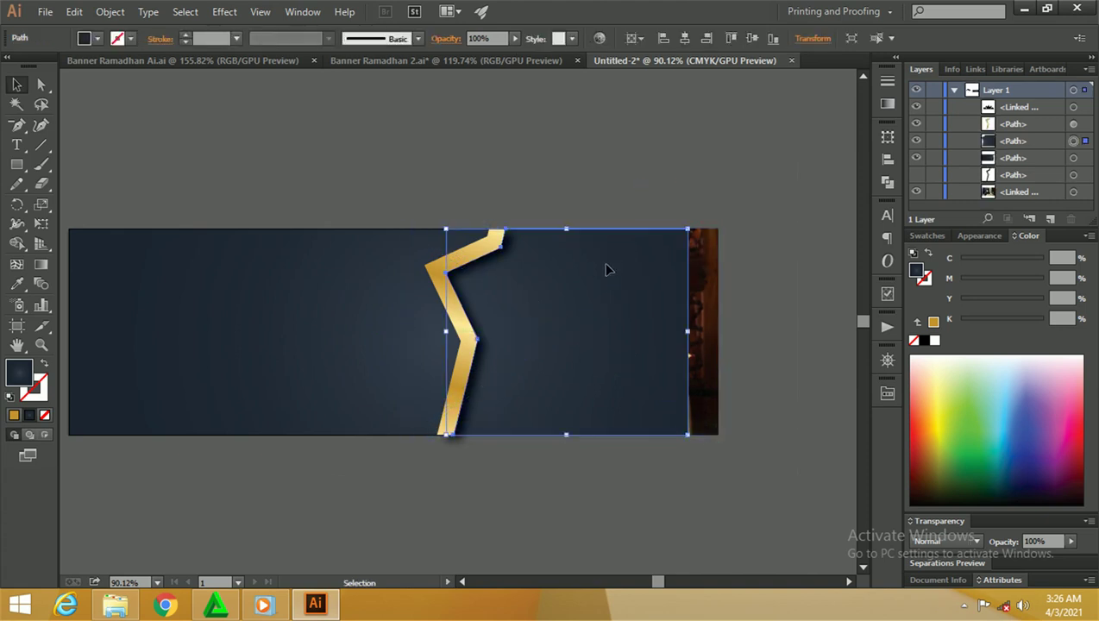
left_click(589, 215, "ctrl+alt")
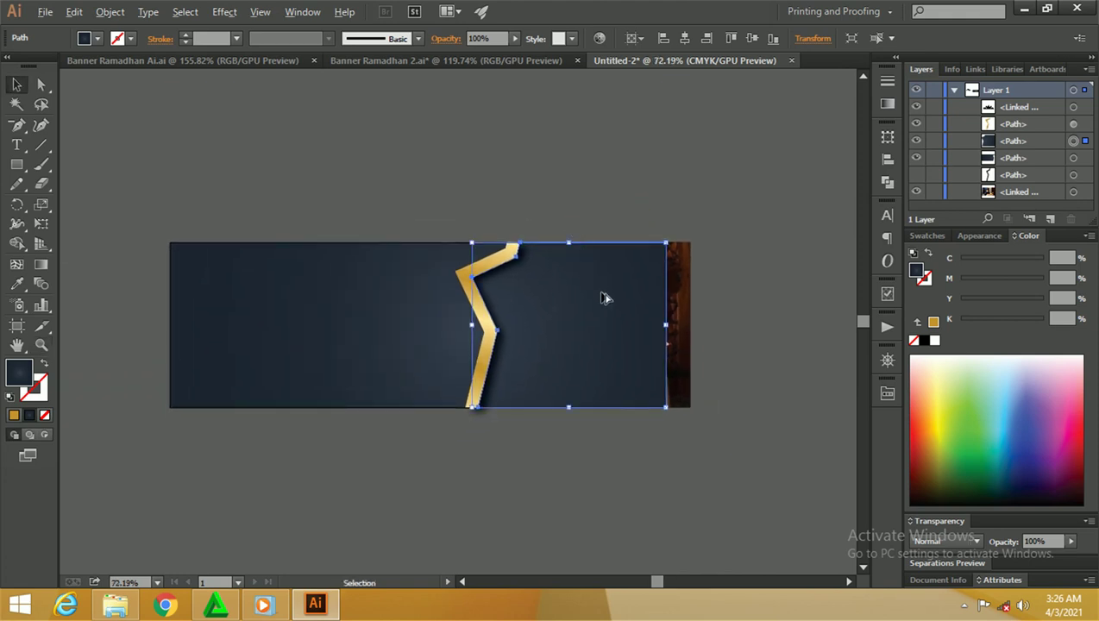
Step: Duplicate the dark rectangle above the banner as a white copy with no outline
left_click_drag(604, 306, 608, 131)
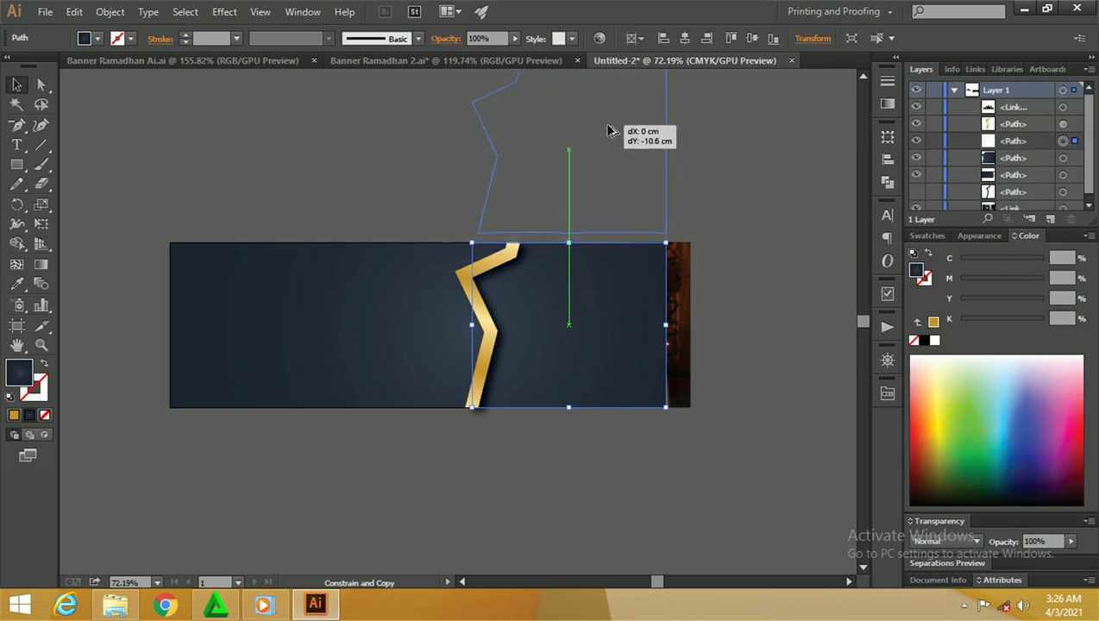
key("d")
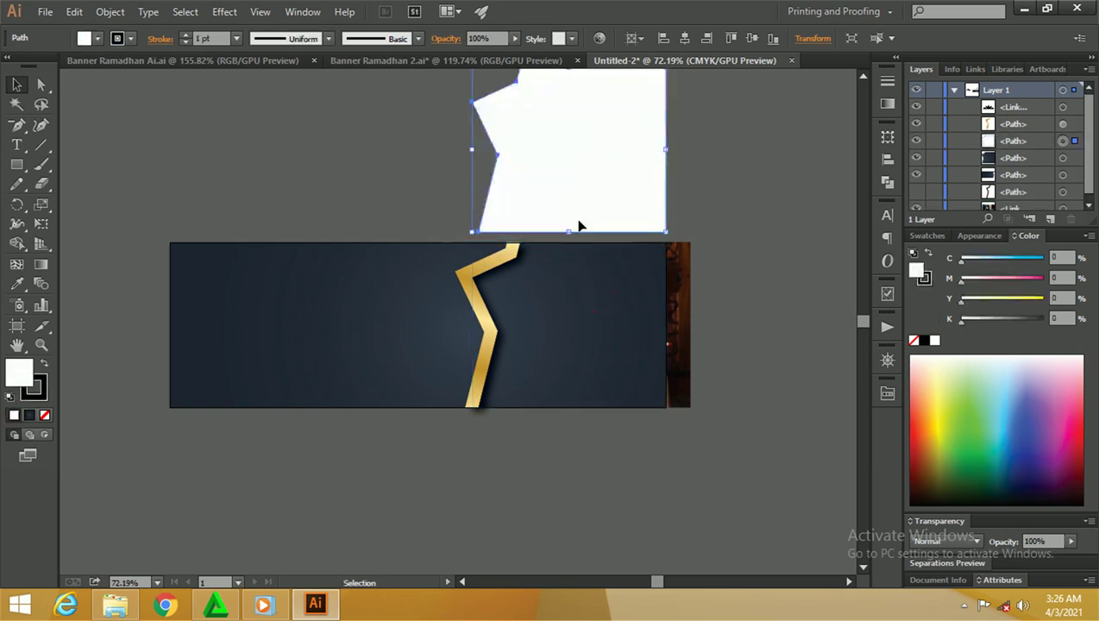
left_click(45, 402)
left_click(44, 415)
left_click(418, 457)
Step: Clip the reading photo inside the dark right-hand panel shape
left_click(606, 307)
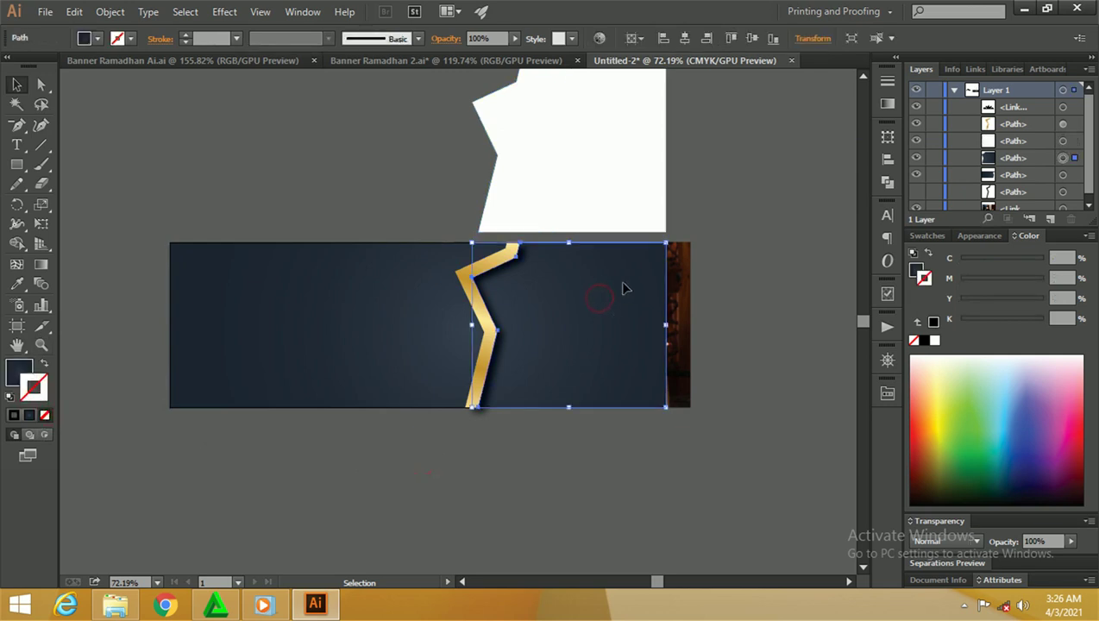
left_click_drag(620, 291, 606, 368)
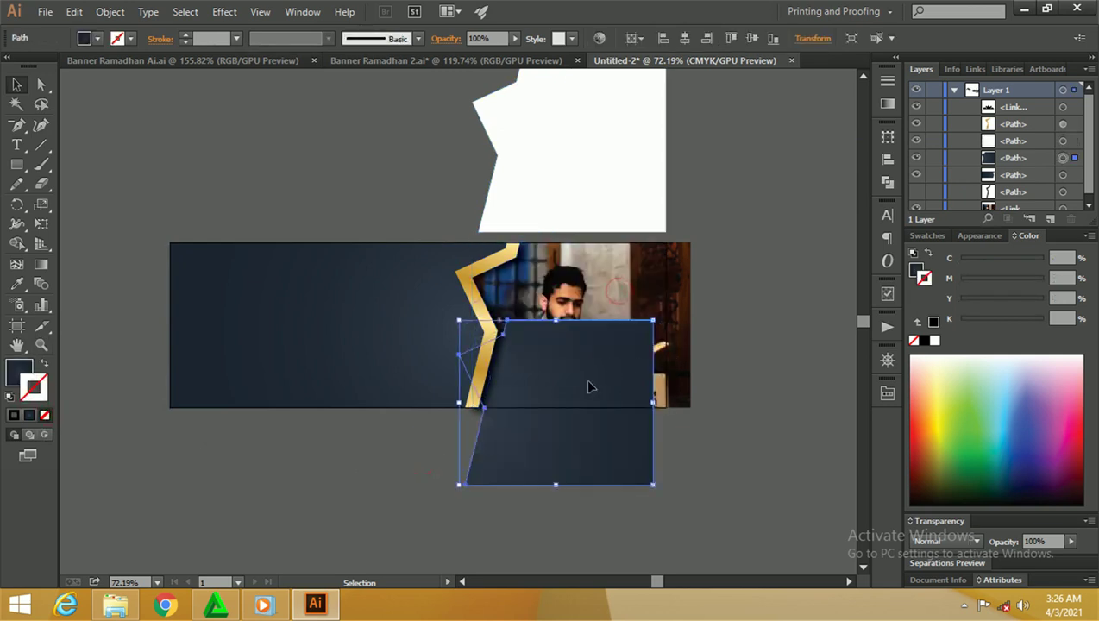
key("ctrl+z")
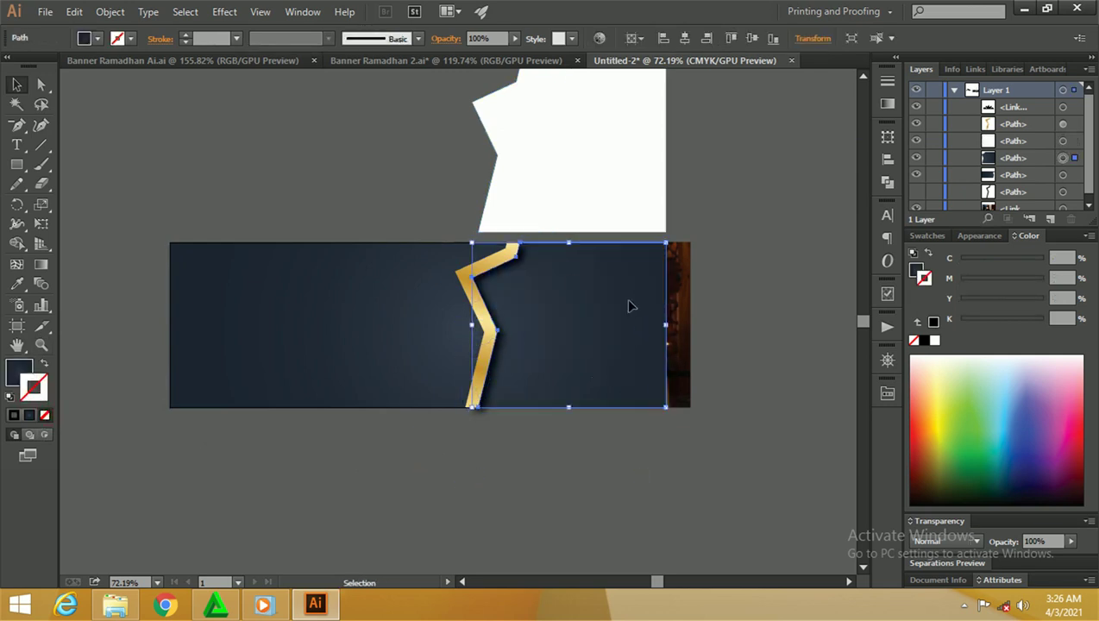
left_click(679, 274, "shift")
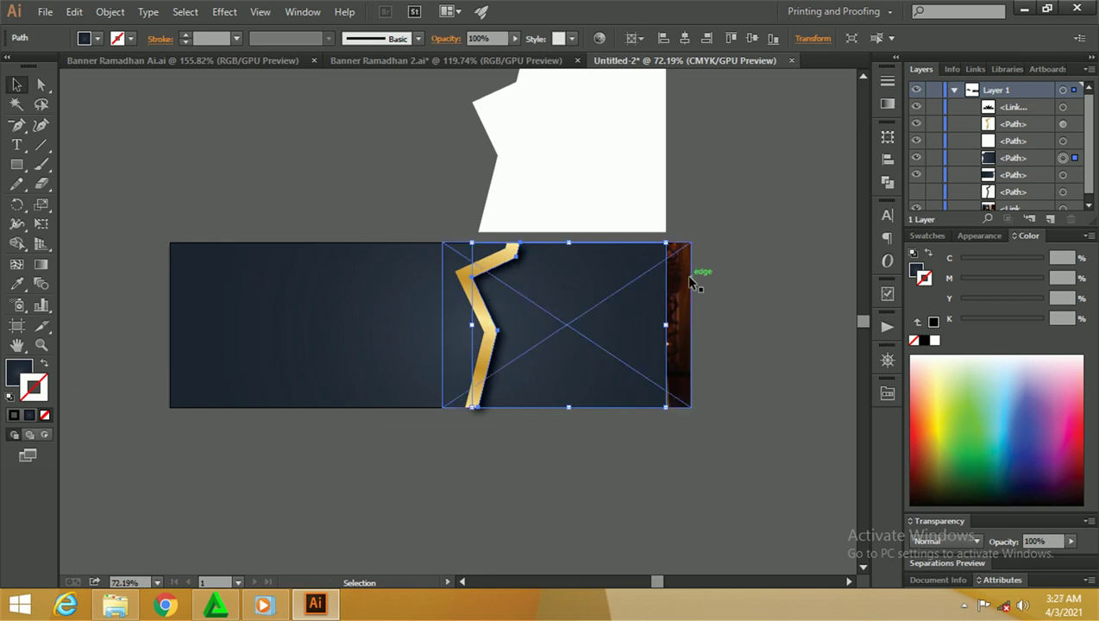
right_click(681, 271)
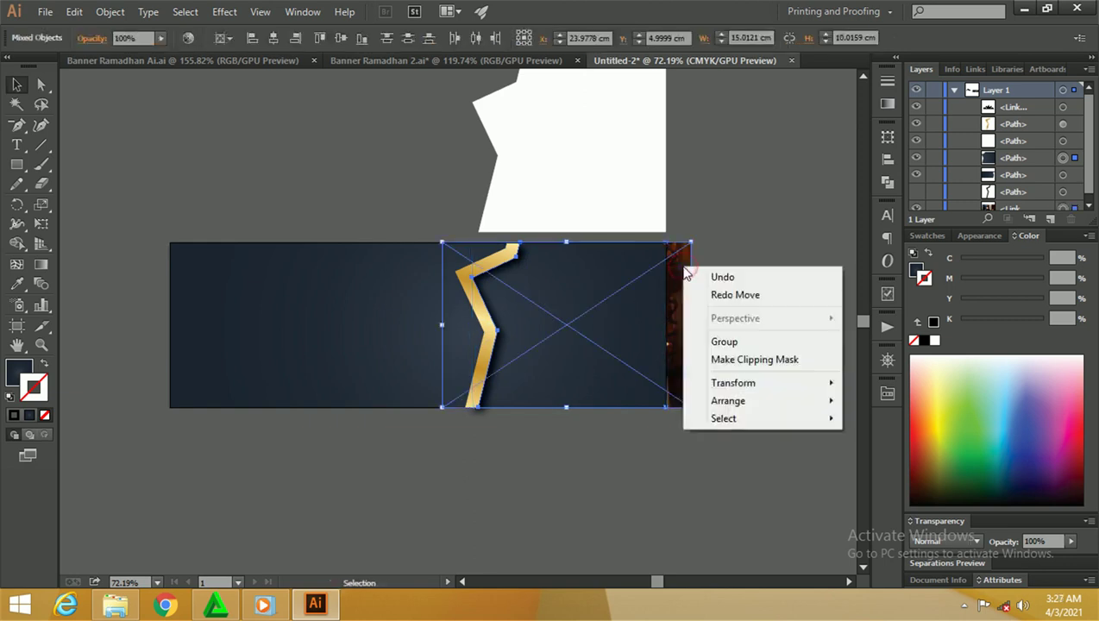
left_click(727, 360)
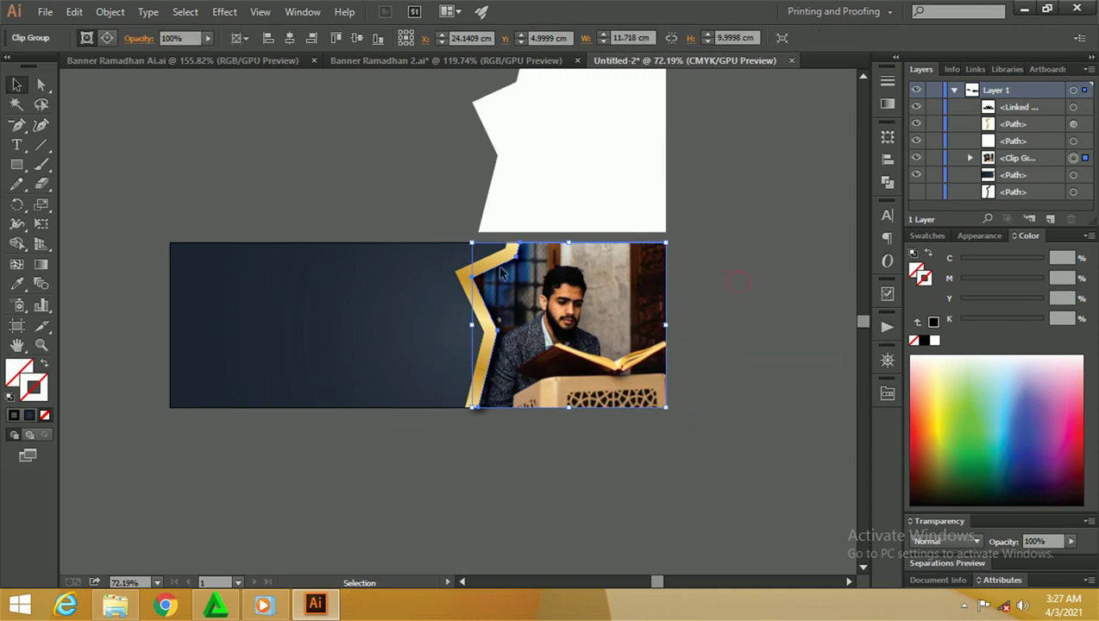
left_click(740, 306)
left_click(640, 184)
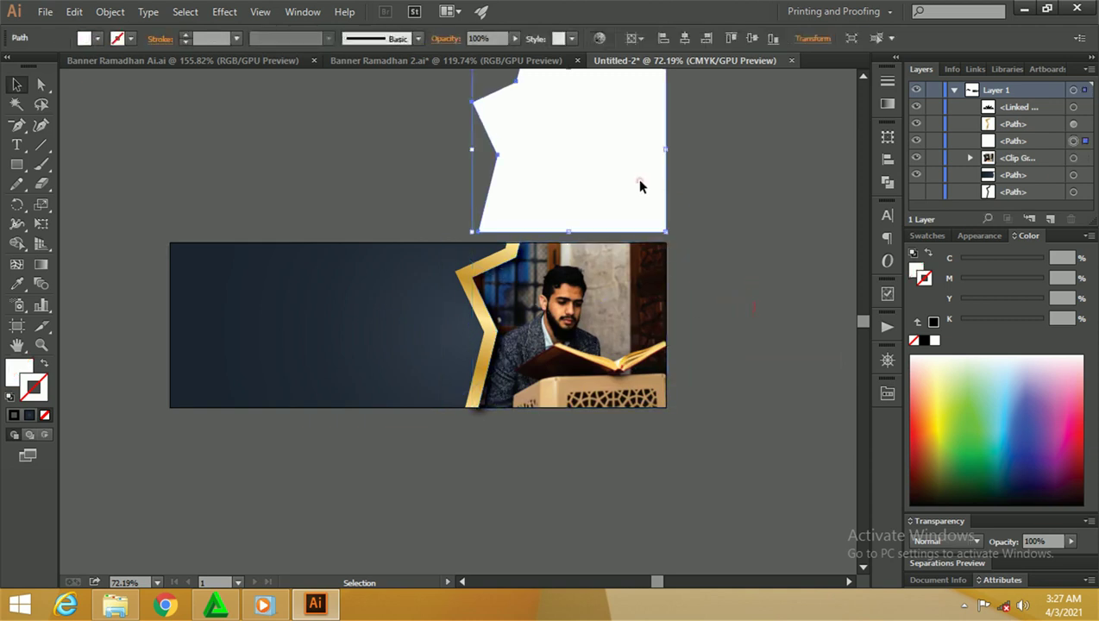
Step: Align the white shape to the banner's bottom and set its blend mode to Overlay
left_click(772, 40)
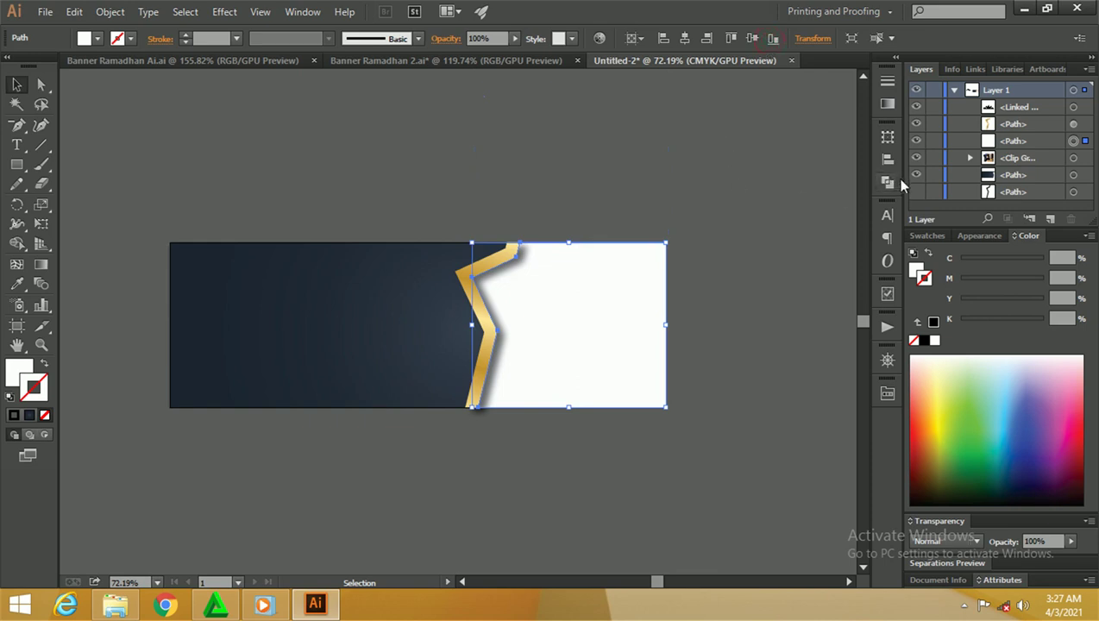
left_click(992, 235)
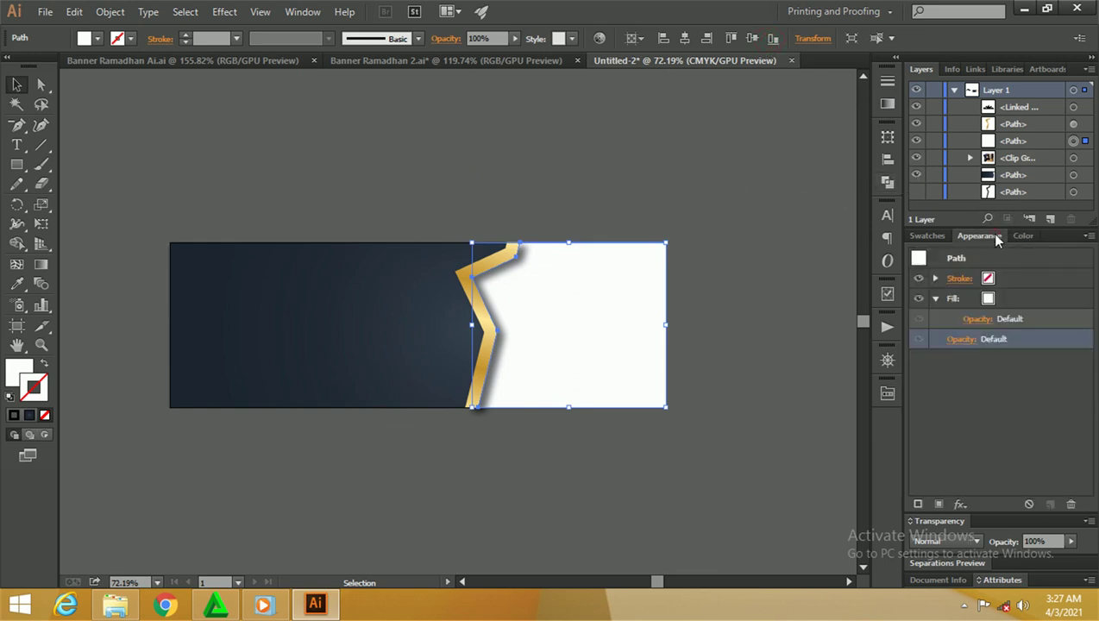
left_click(960, 339)
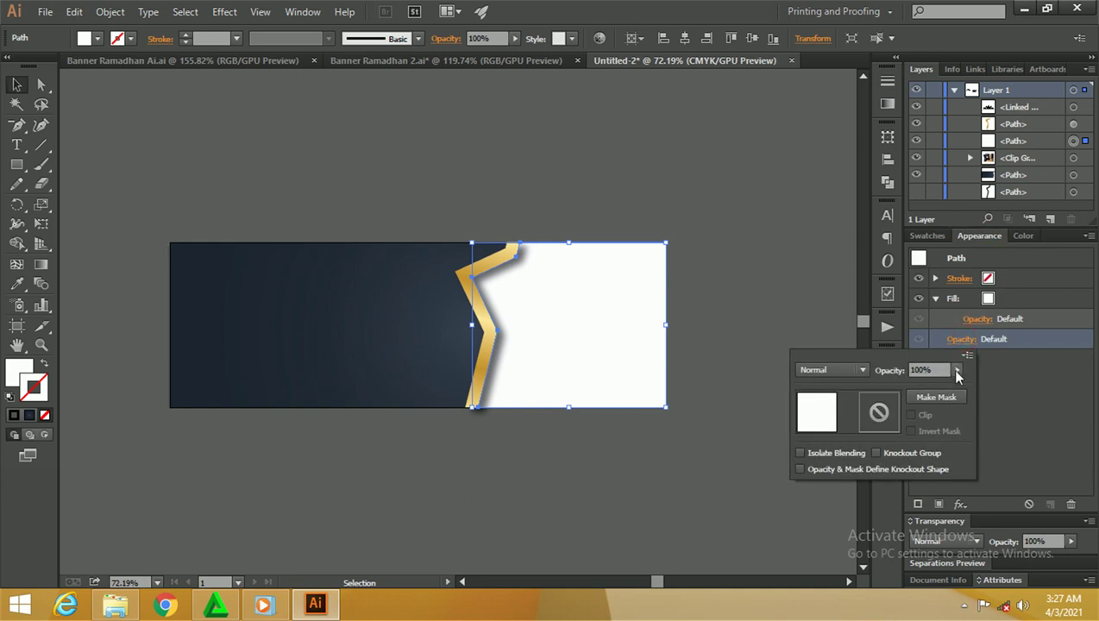
left_click(956, 371)
left_click_drag(956, 383, 886, 384)
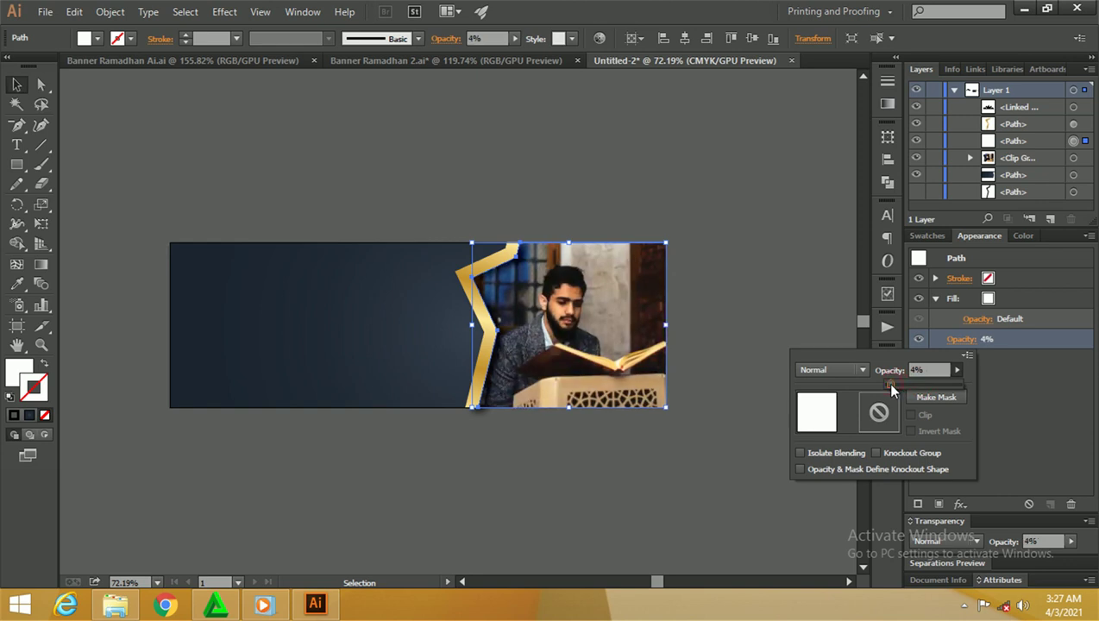
left_click(841, 370)
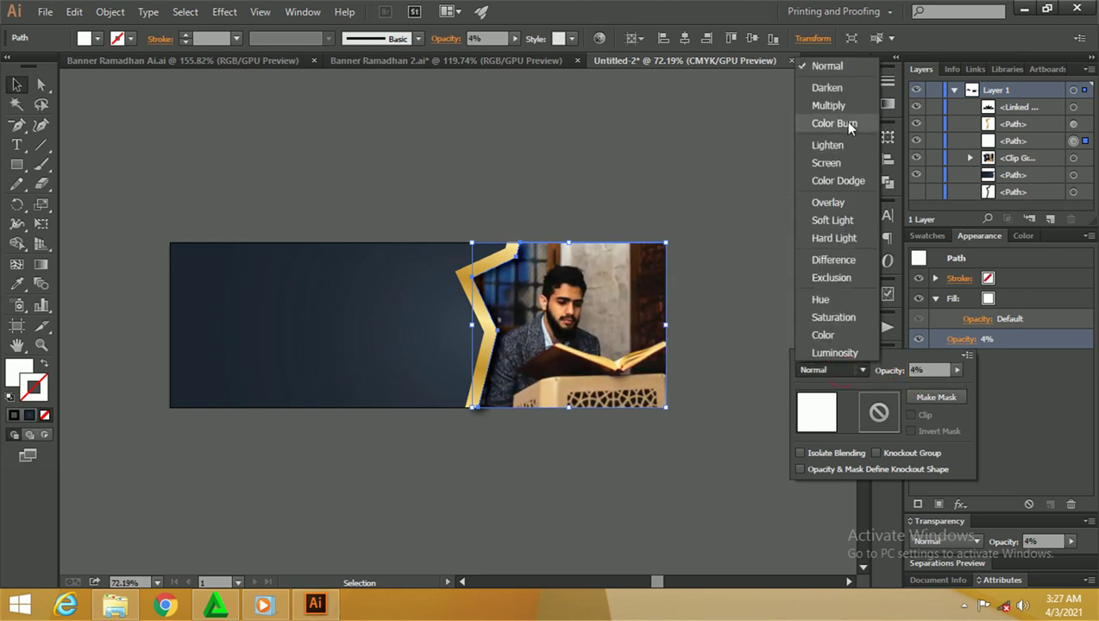
left_click(841, 200)
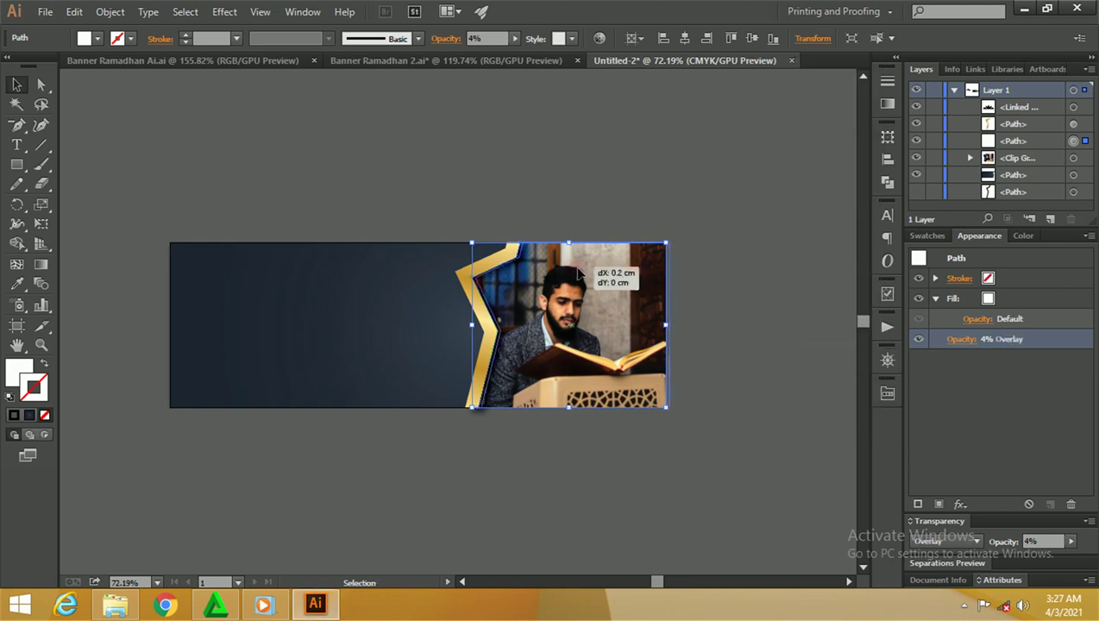
key("shift+F6")
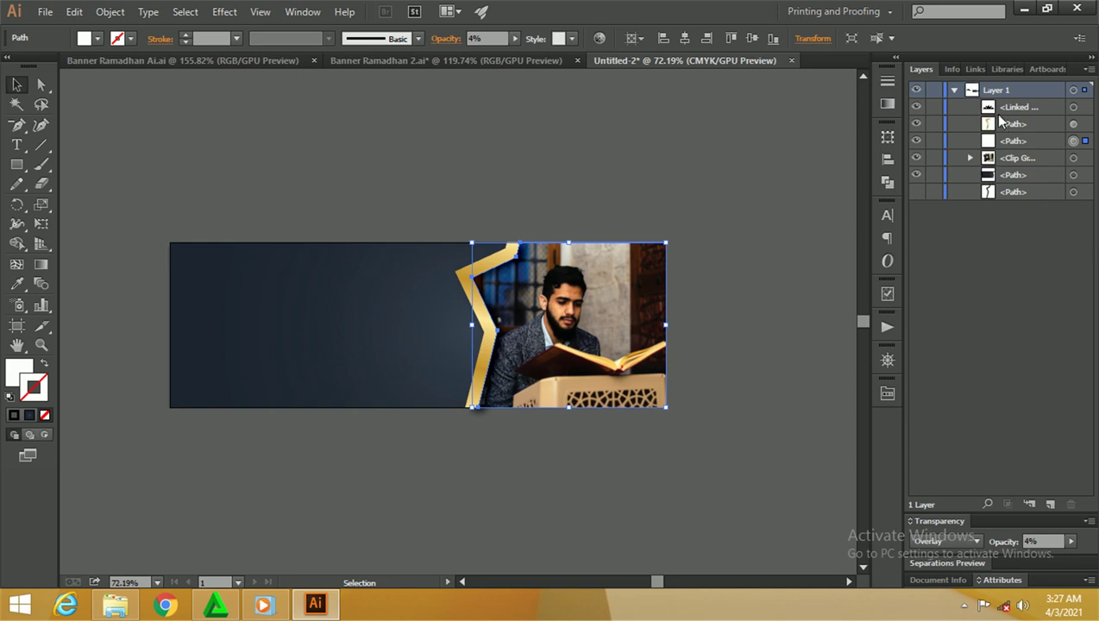
Step: Reopen the transparency settings and set the white shape's opacity to 46%
left_click(834, 11)
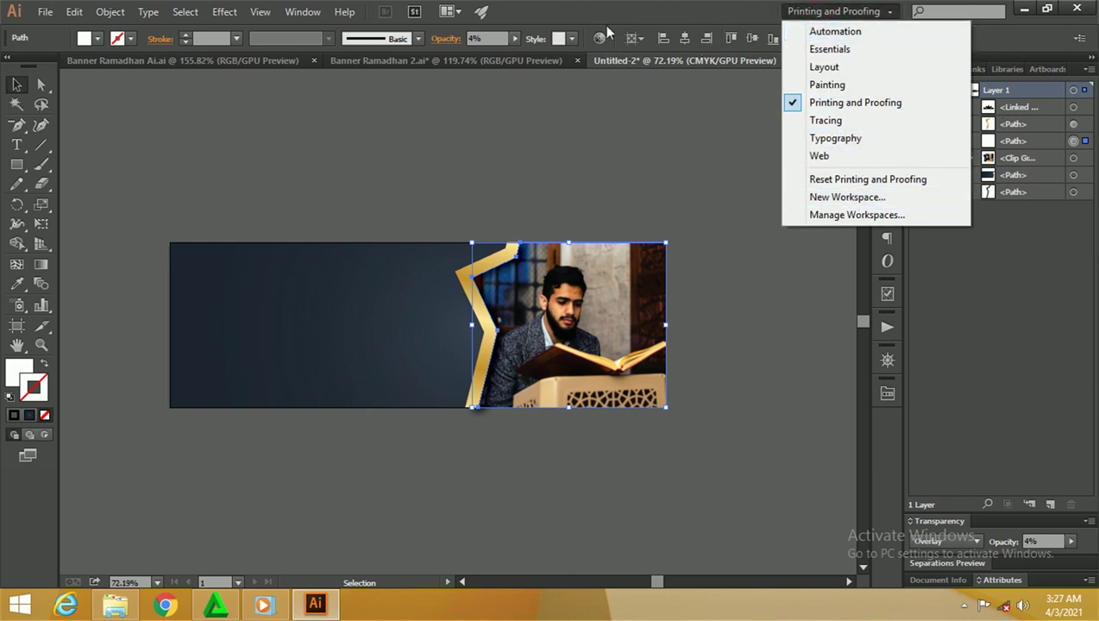
left_click(303, 11)
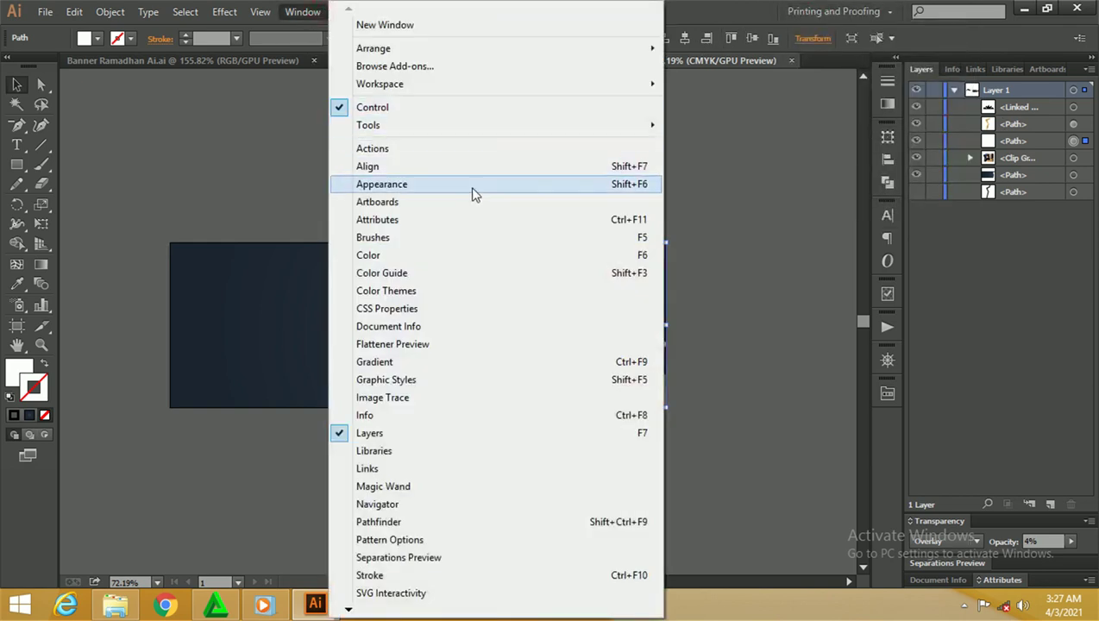
left_click(470, 186)
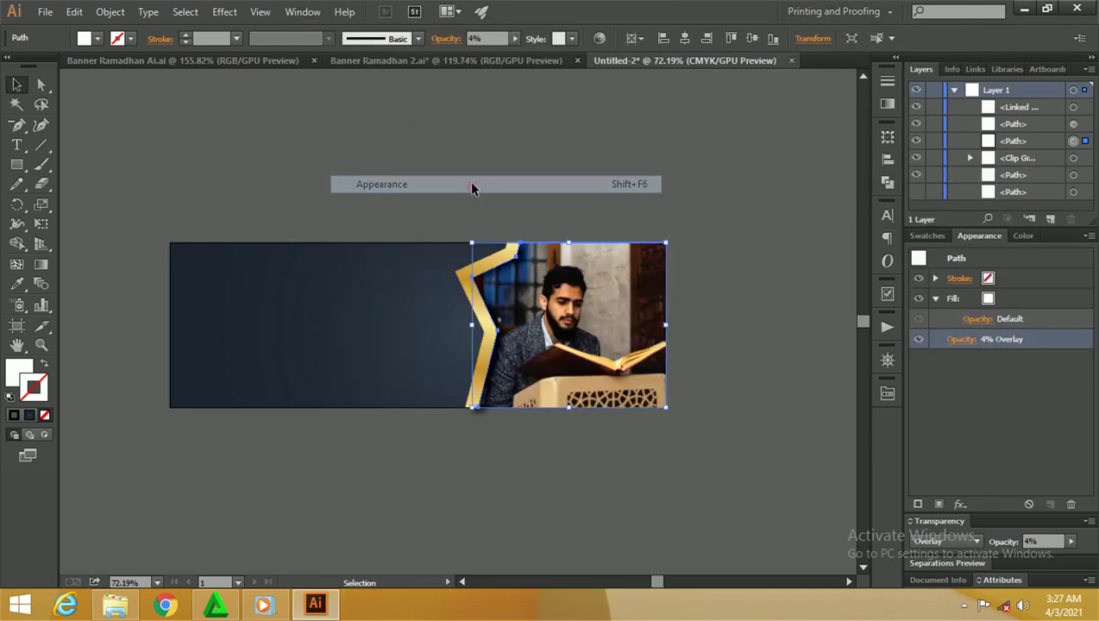
left_click(959, 338)
left_click(955, 369)
left_click(902, 385)
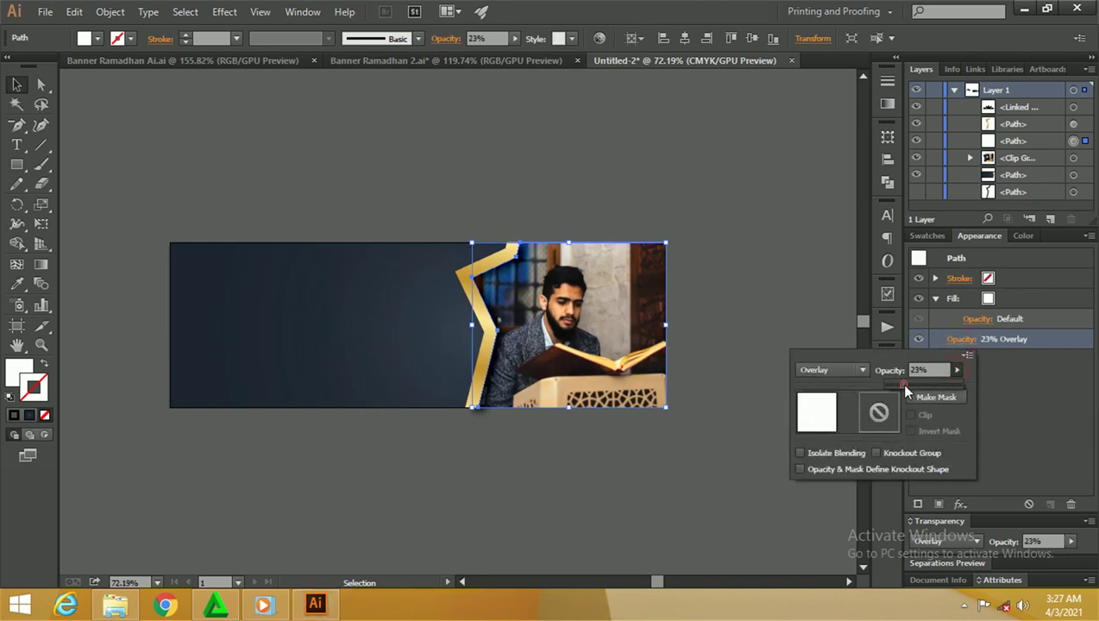
mouse_move(910, 384)
left_mouse_down()
mouse_move(940, 385)
mouse_move(914, 385)
left_mouse_up()
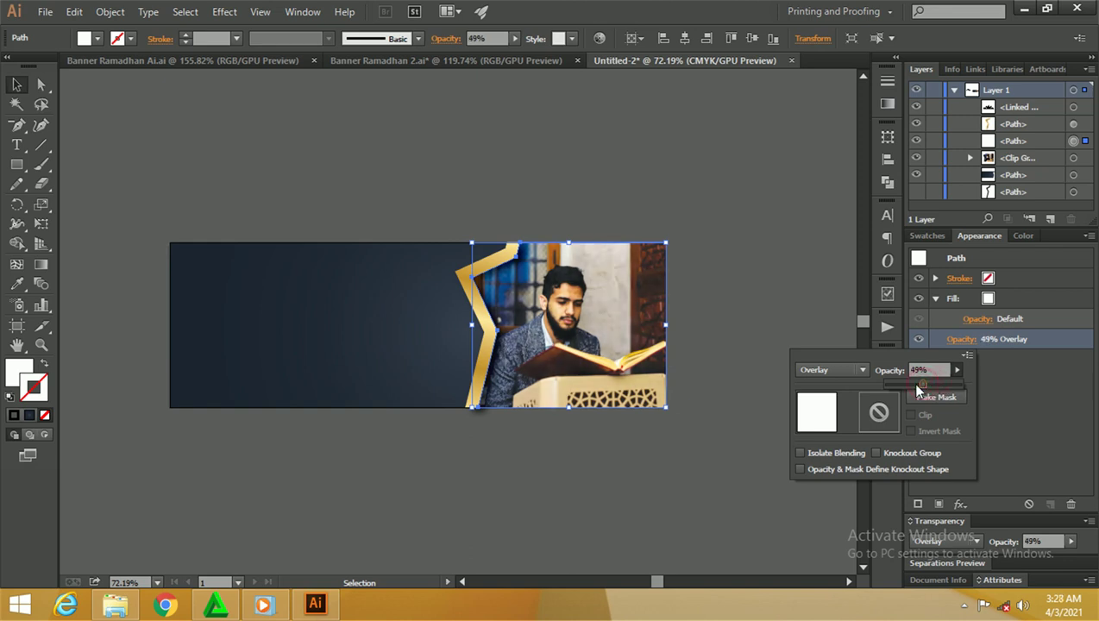
left_click(923, 384)
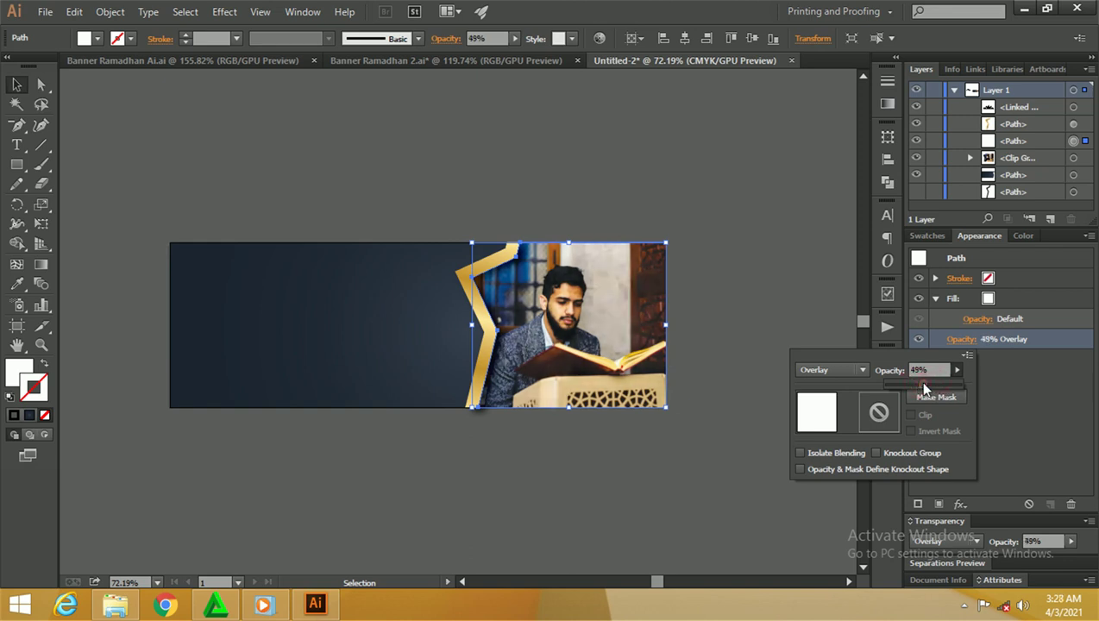
left_click_drag(915, 386, 915, 386)
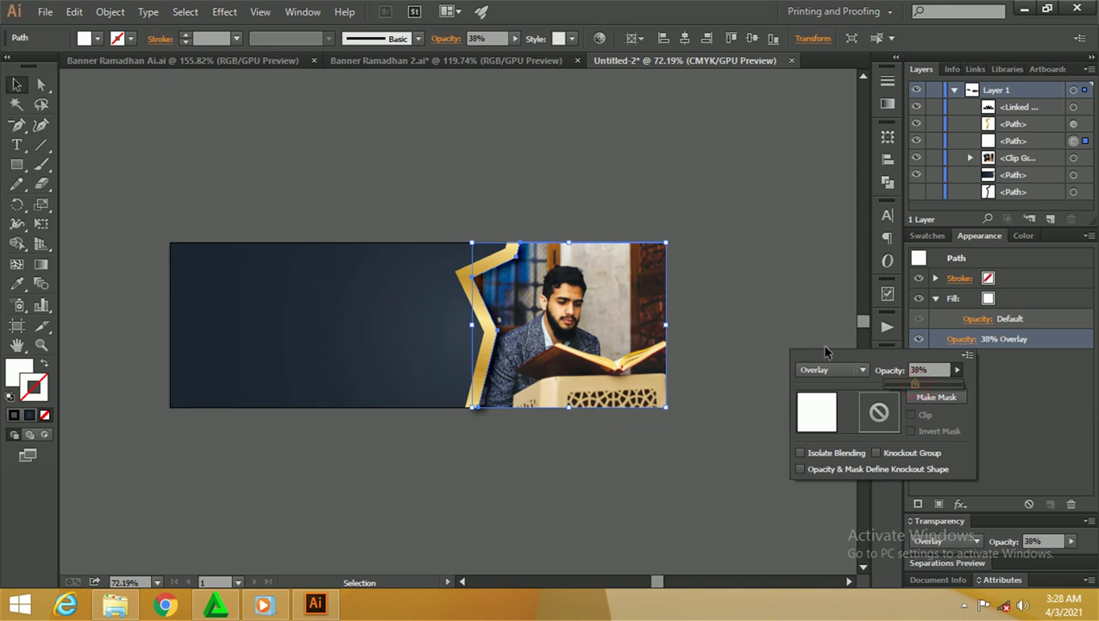
left_click(917, 381)
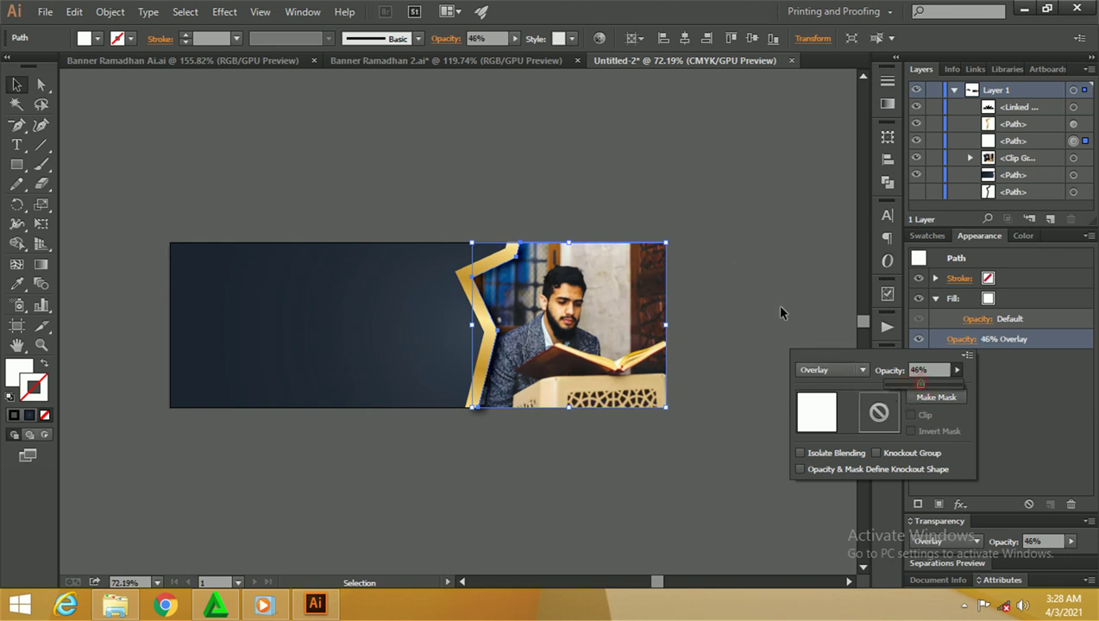
left_click(670, 213)
left_click(636, 199)
key("z")
left_click_drag(405, 234, 559, 226)
Step: Frame the mosque silhouette in view and nudge it slightly into position
mouse_move(569, 189)
left_mouse_down()
mouse_move(470, 199)
mouse_move(519, 250)
left_mouse_up()
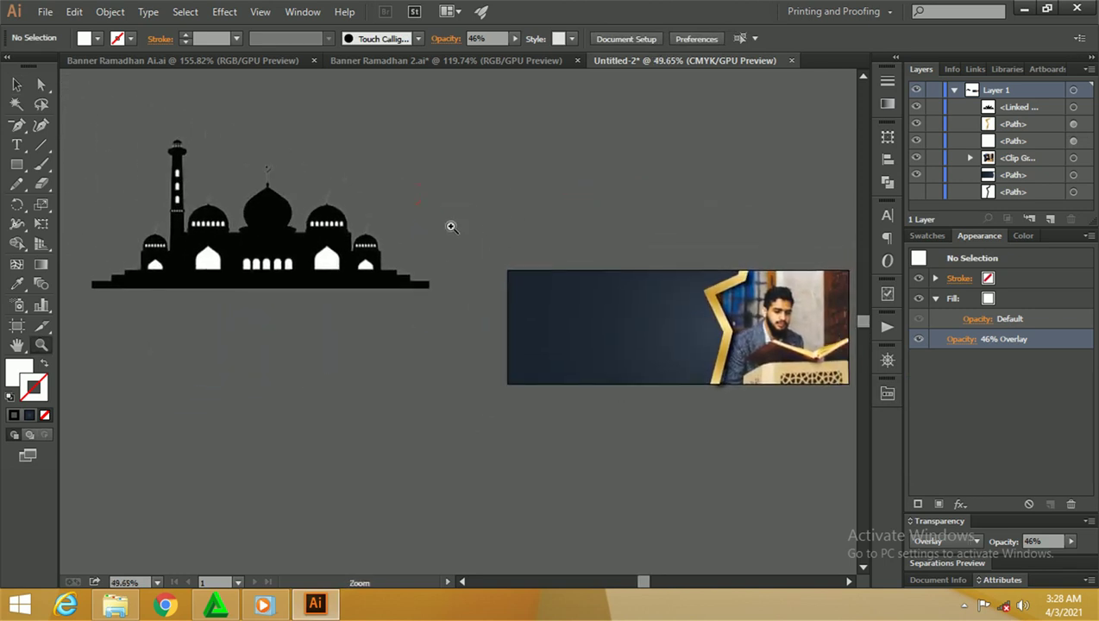
left_click_drag(446, 217, 470, 230)
left_click(17, 84)
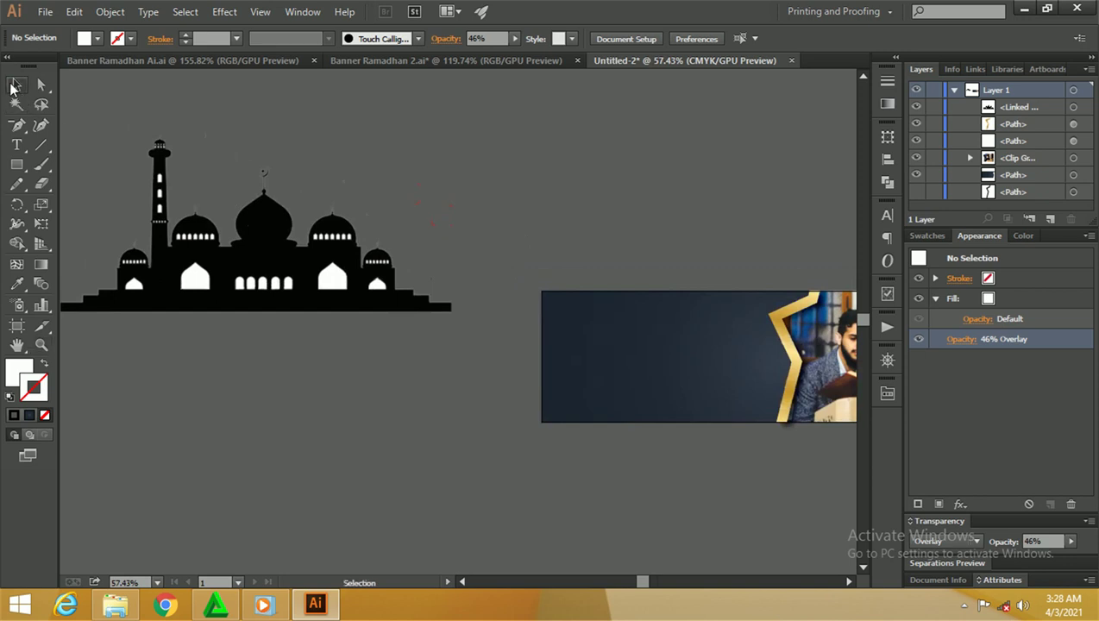
left_click_drag(242, 286, 291, 287)
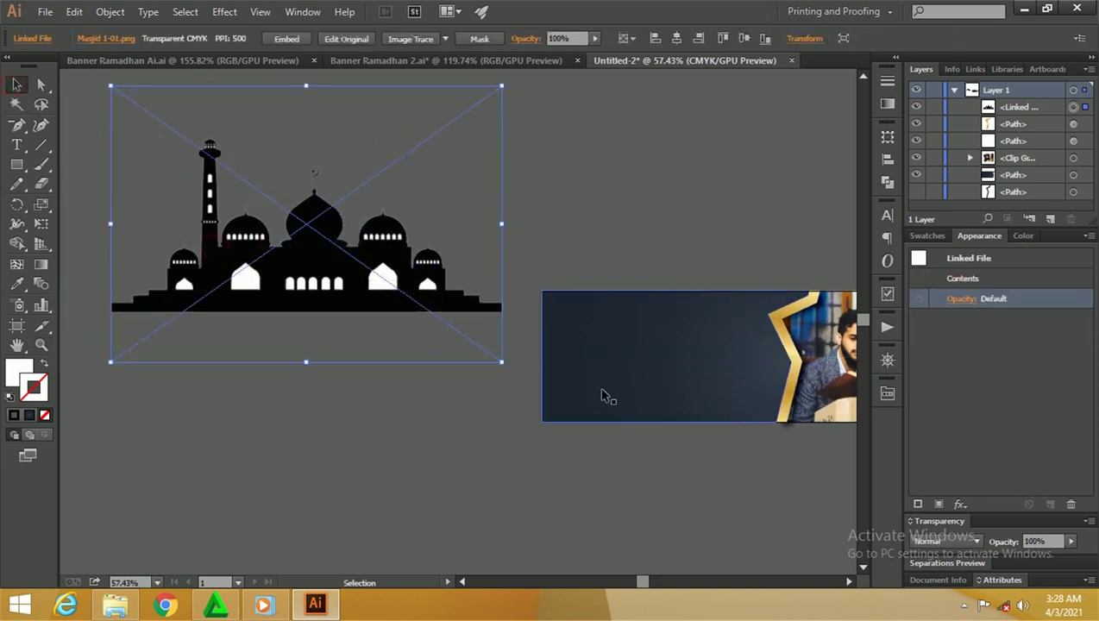
left_click_drag(365, 245, 357, 269)
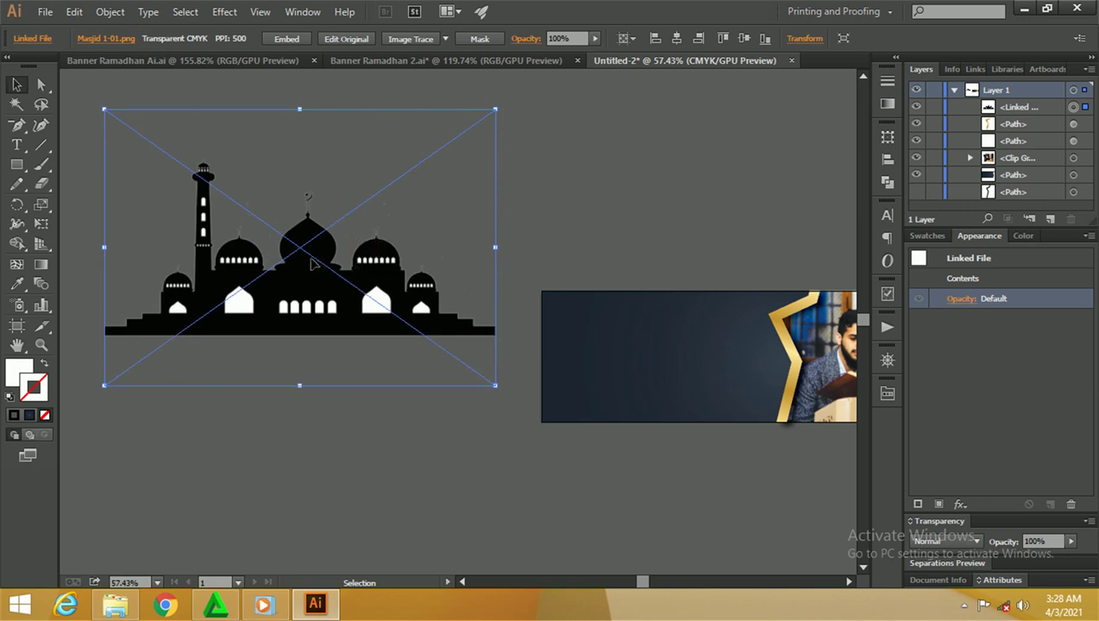
left_click_drag(312, 263, 312, 270)
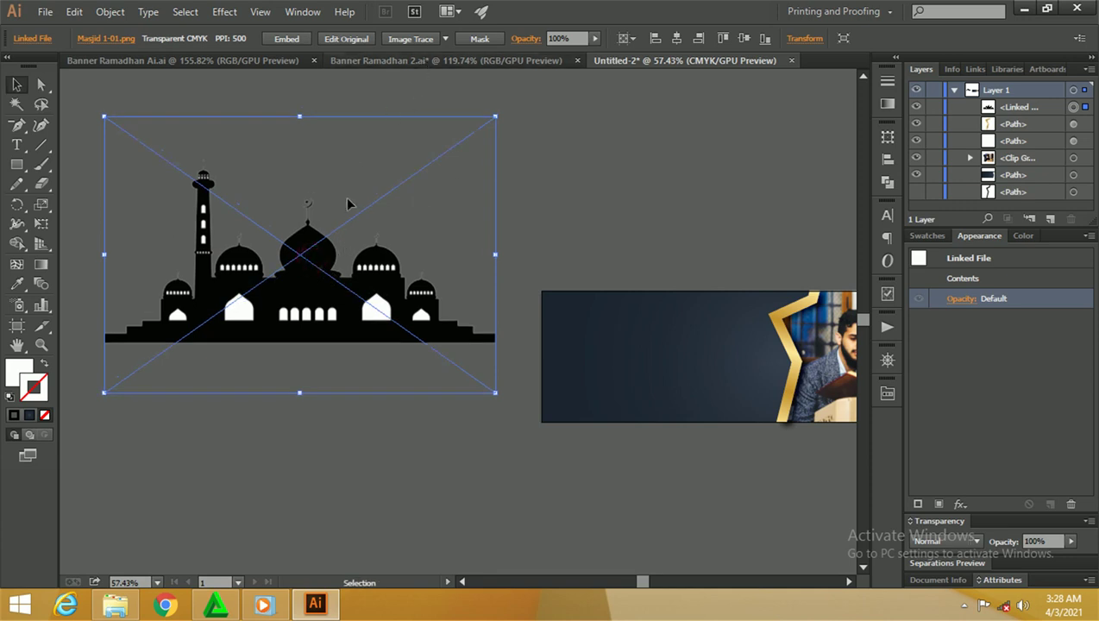
Step: Trace the mosque image with the High Fidelity Photo preset
left_click(445, 39)
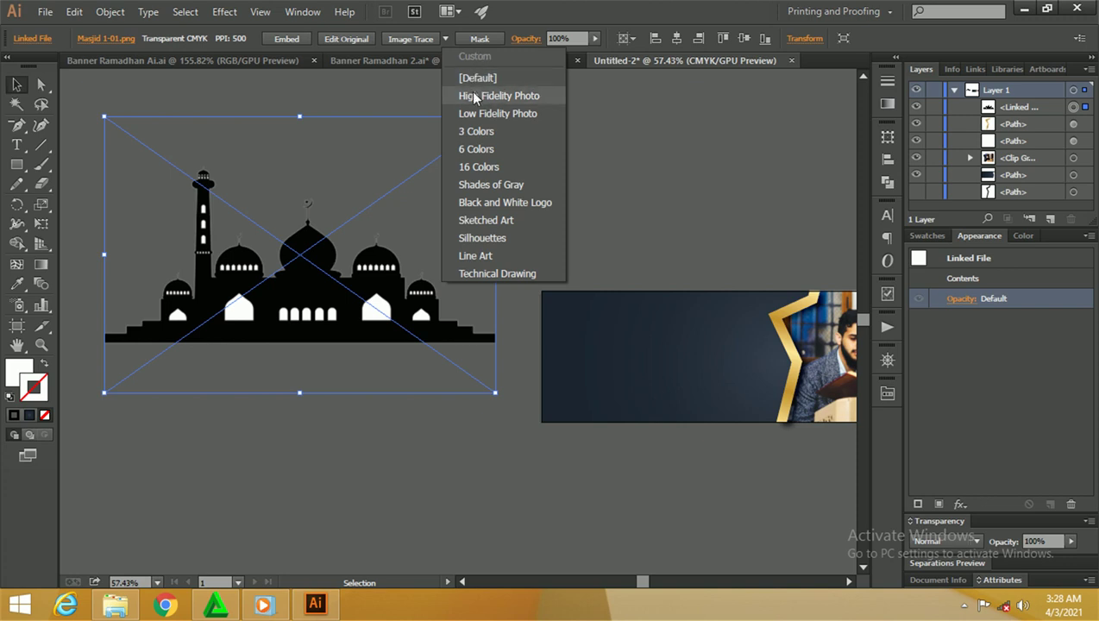
left_click(474, 95)
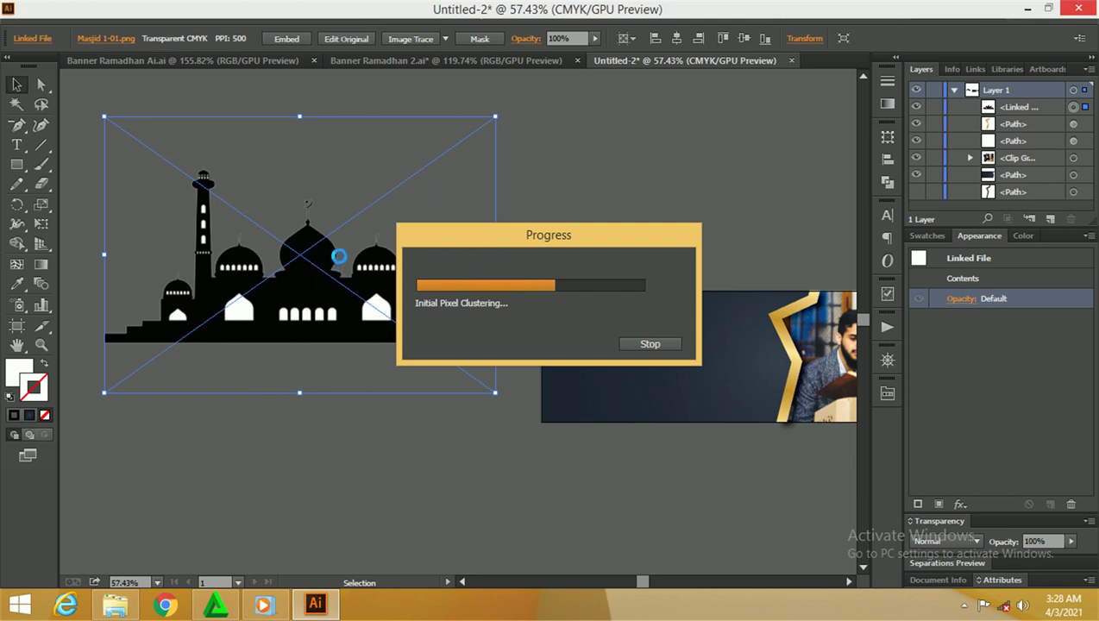
right_click(327, 198)
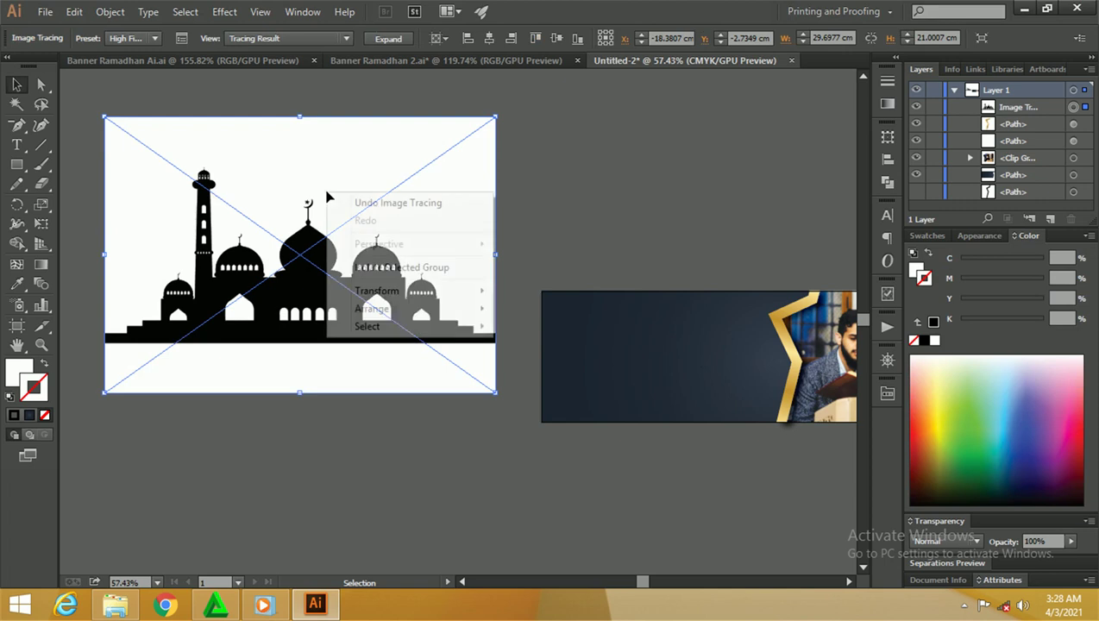
Step: Expand the traced mosque into editable vector paths and ungroup them
left_click(363, 162)
left_click(388, 38)
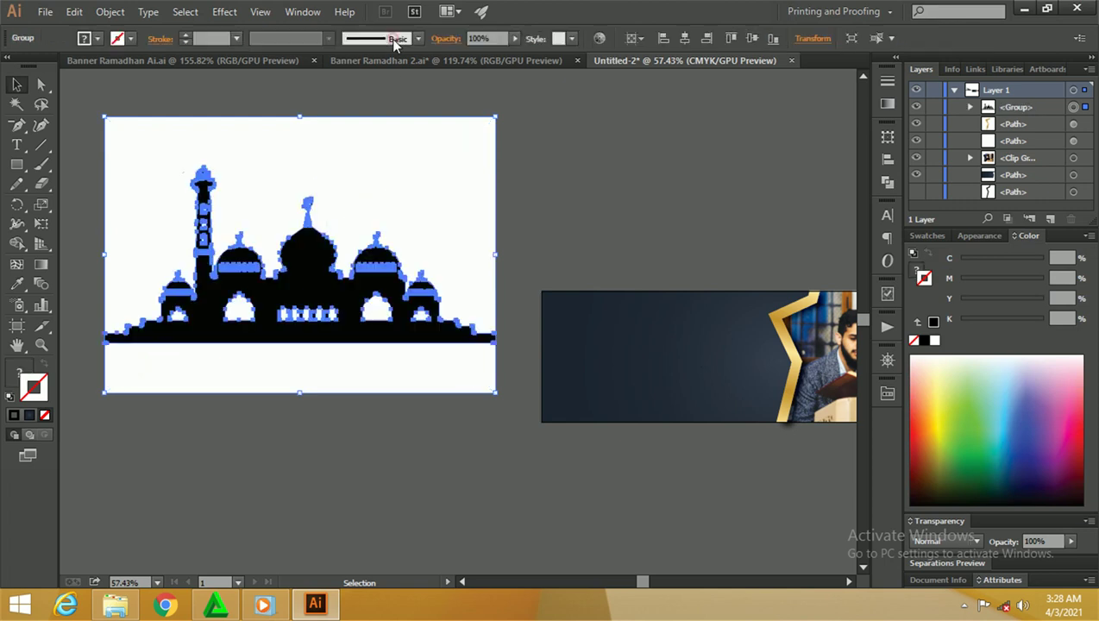
left_click(561, 153)
left_click(441, 152)
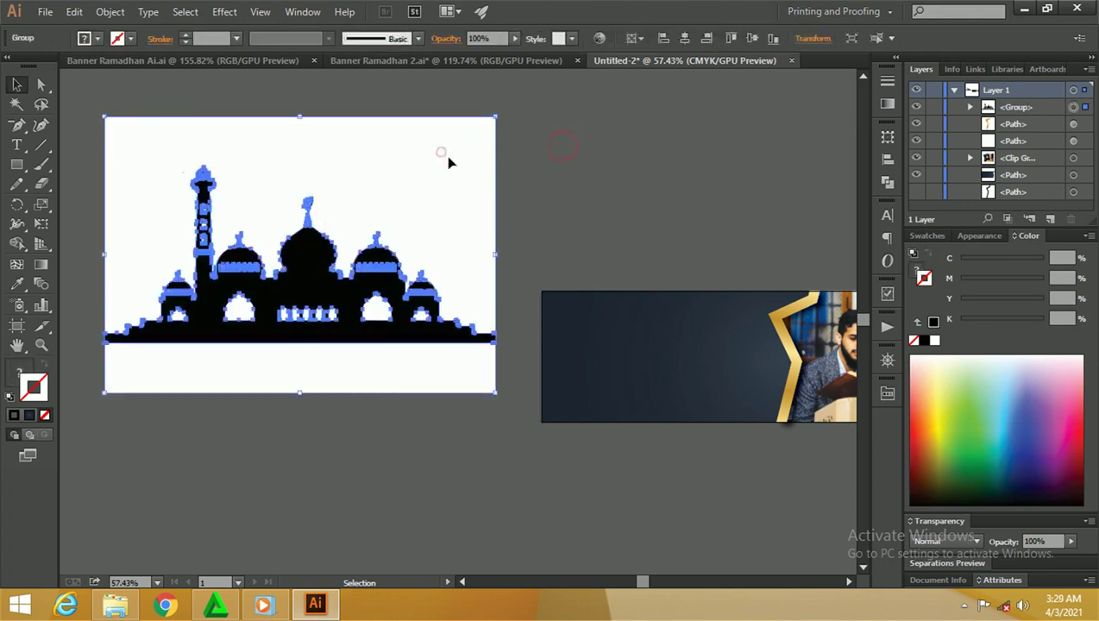
right_click(396, 167)
left_click(484, 251)
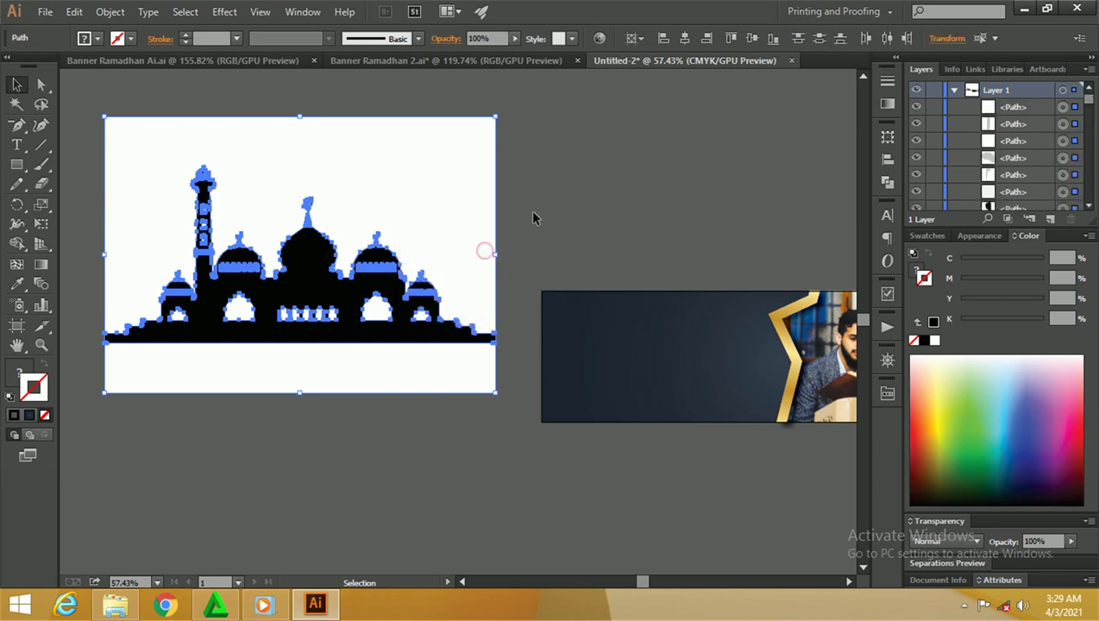
Step: Delete the white background shapes and the white backing rectangle under the mosque
left_click(532, 218)
left_click_drag(444, 203, 513, 184)
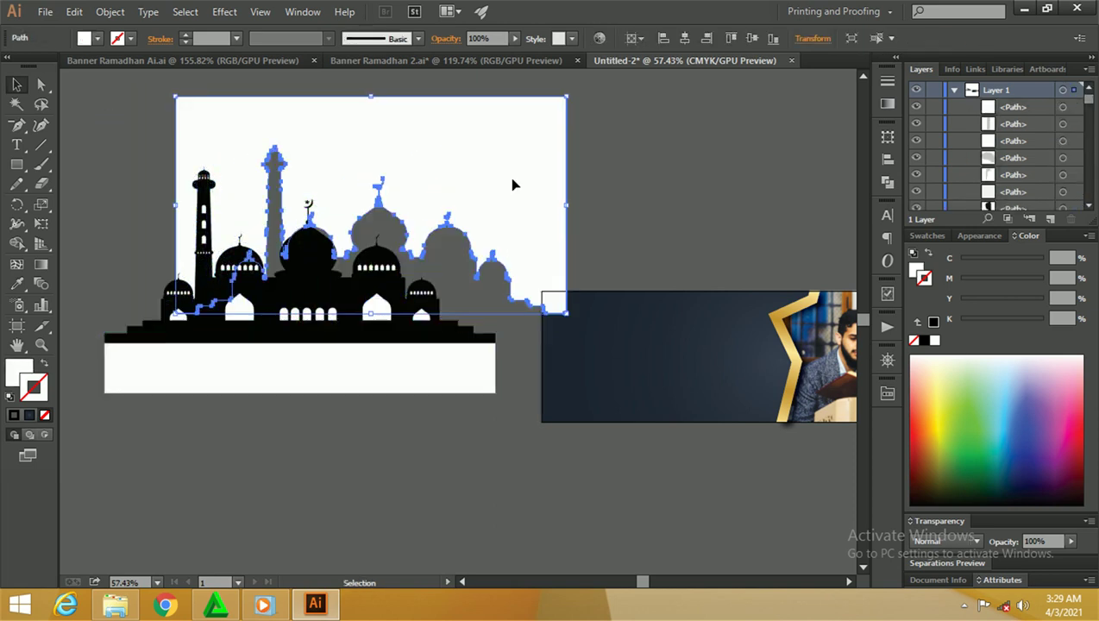
key("Delete")
left_click(385, 373)
left_click_drag(385, 372, 355, 392)
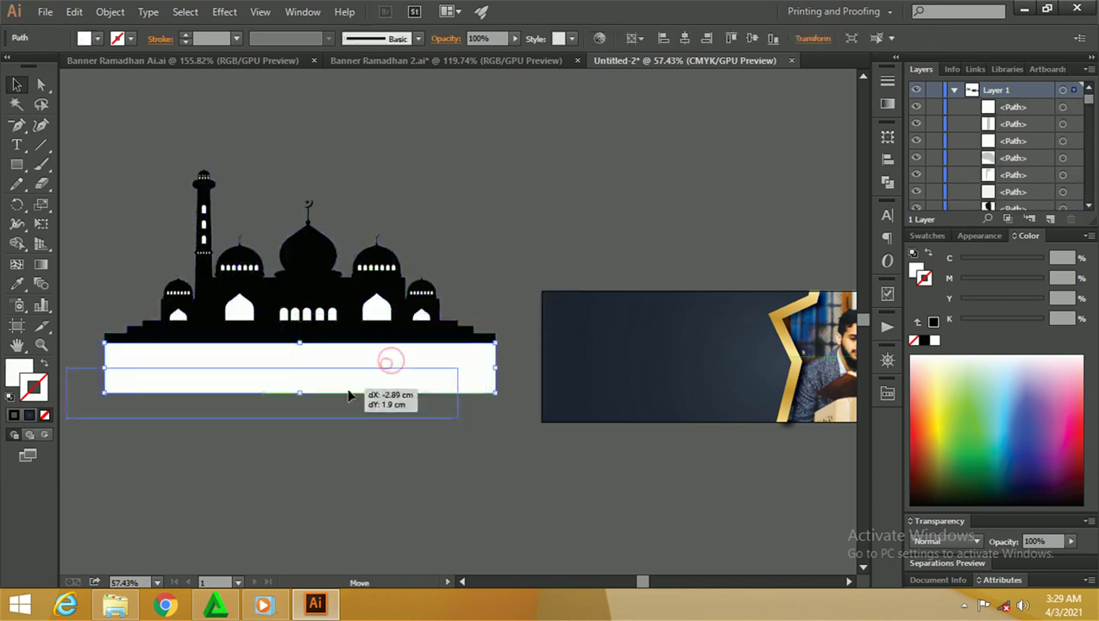
key("Delete")
Step: Select every part of the mosque and apply Pathfinder Divide
key("z")
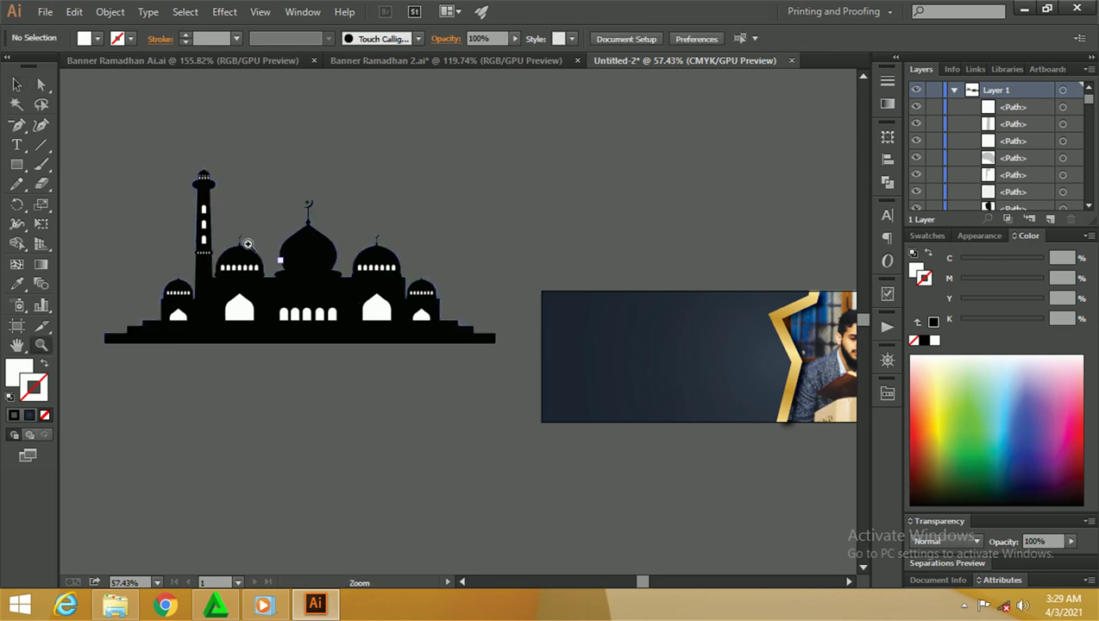
left_click(259, 226)
left_click_drag(264, 270, 319, 281)
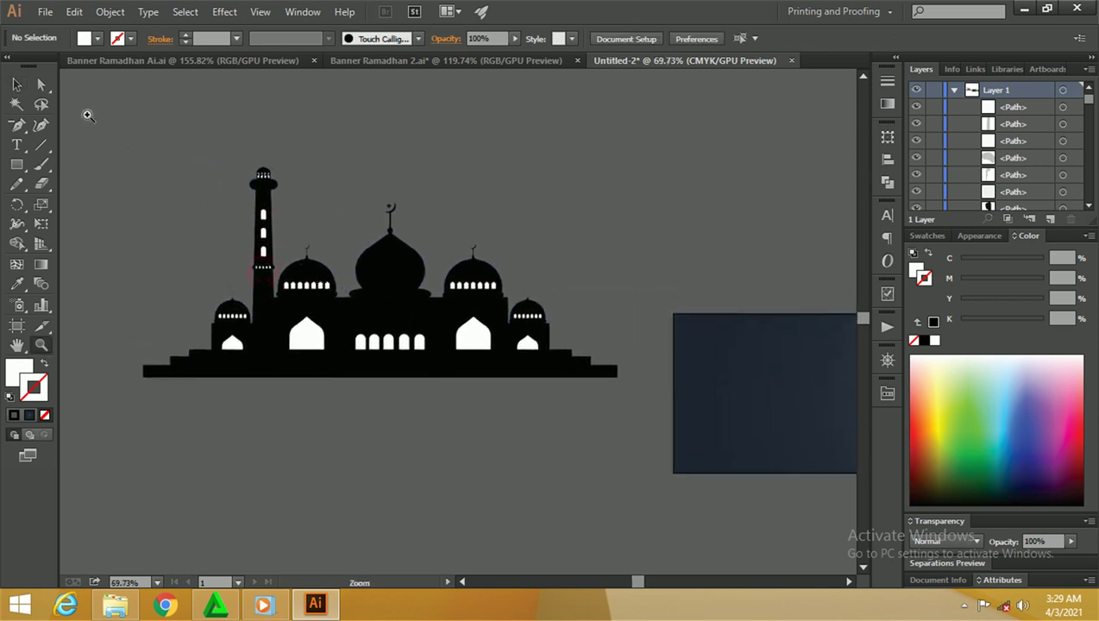
left_click(18, 85)
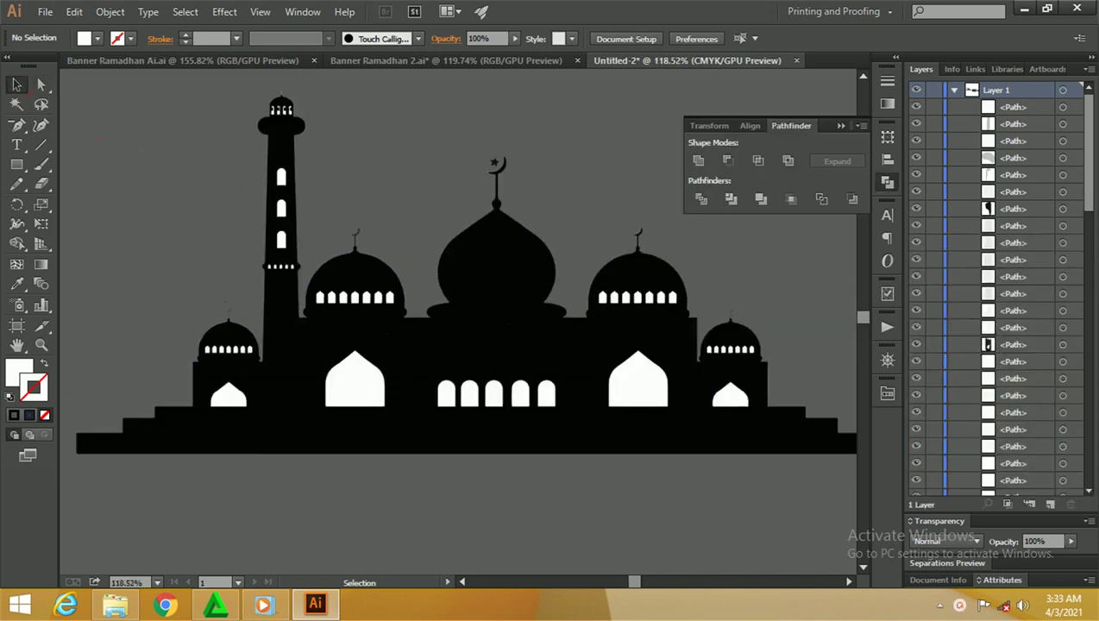
key("z")
left_click_drag(462, 280, 317, 300)
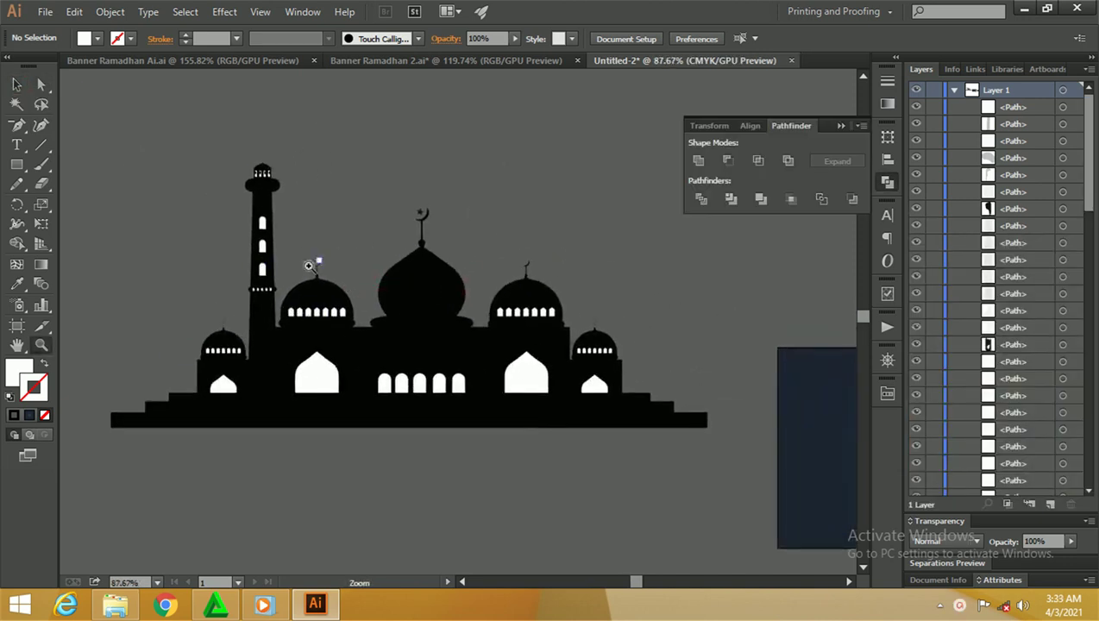
left_click_drag(314, 262, 291, 270)
left_click(16, 86)
left_click_drag(77, 125, 712, 461)
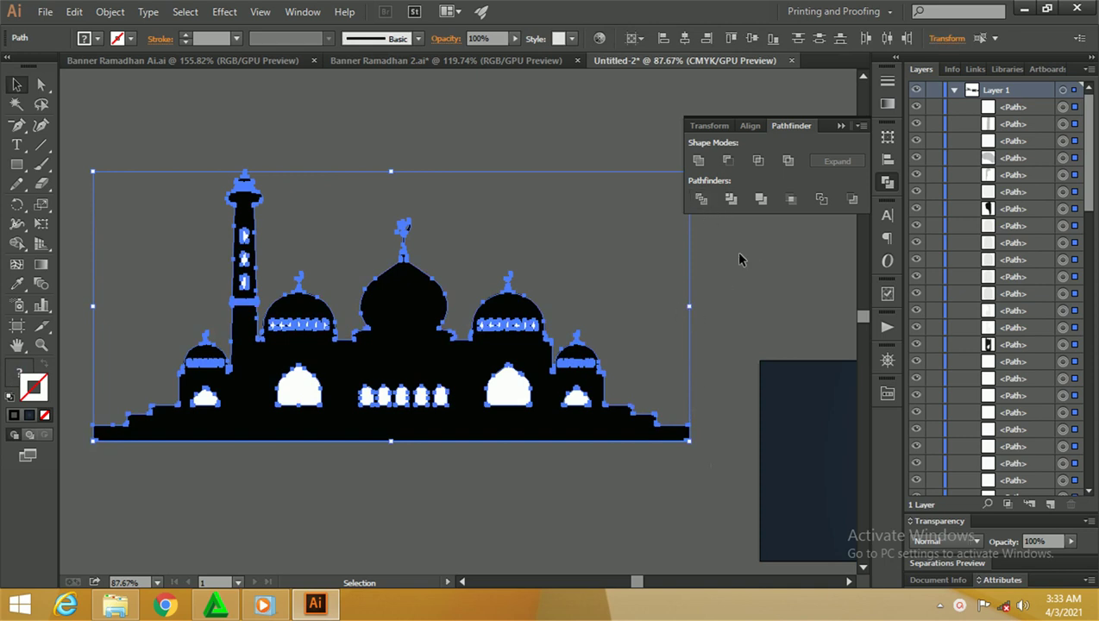
left_click(701, 201)
Step: Ungroup the divided mosque pieces and test that a window piece separates
right_click(517, 321)
left_click(562, 418)
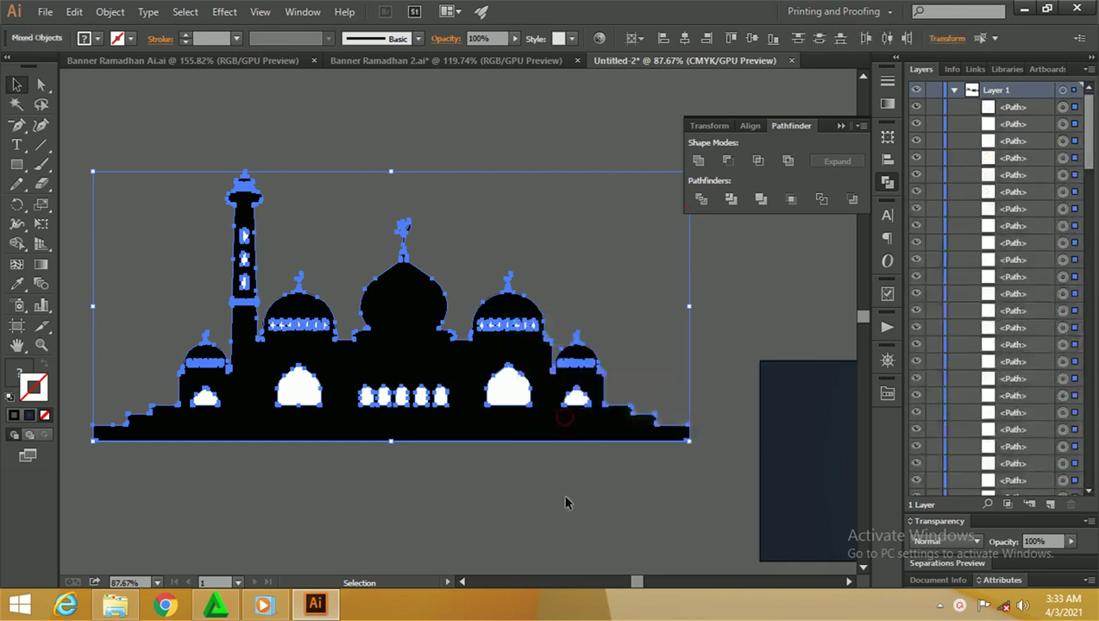
left_click(562, 496)
left_click_drag(518, 397, 499, 438)
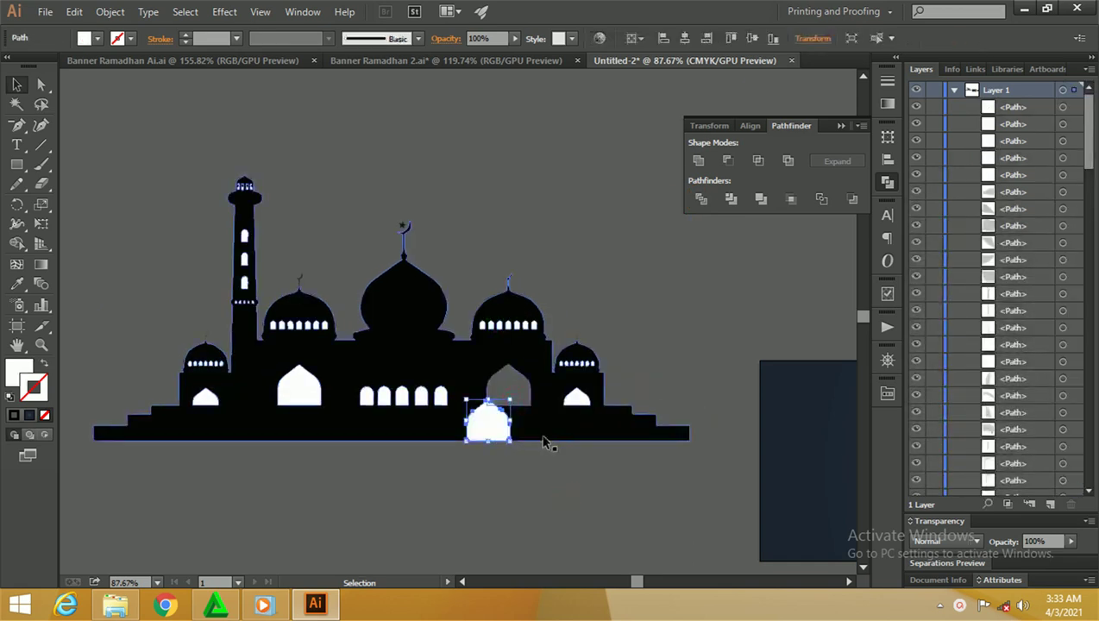
key("ctrl+z")
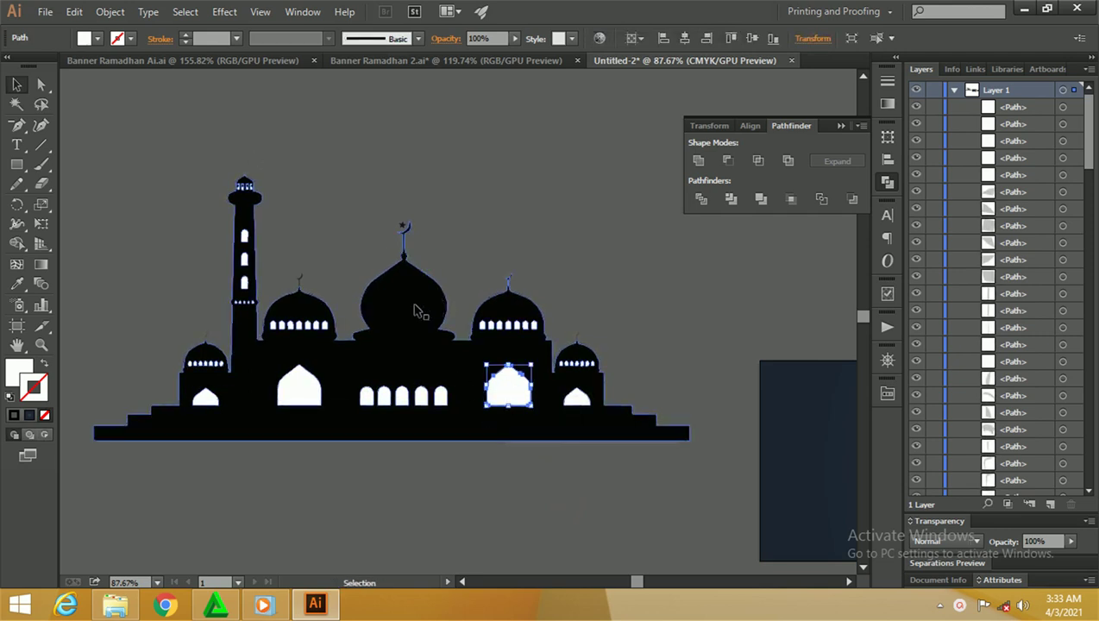
Step: Select the crescent and black silhouette, trial-move them off the windows, then undo
left_click(409, 220)
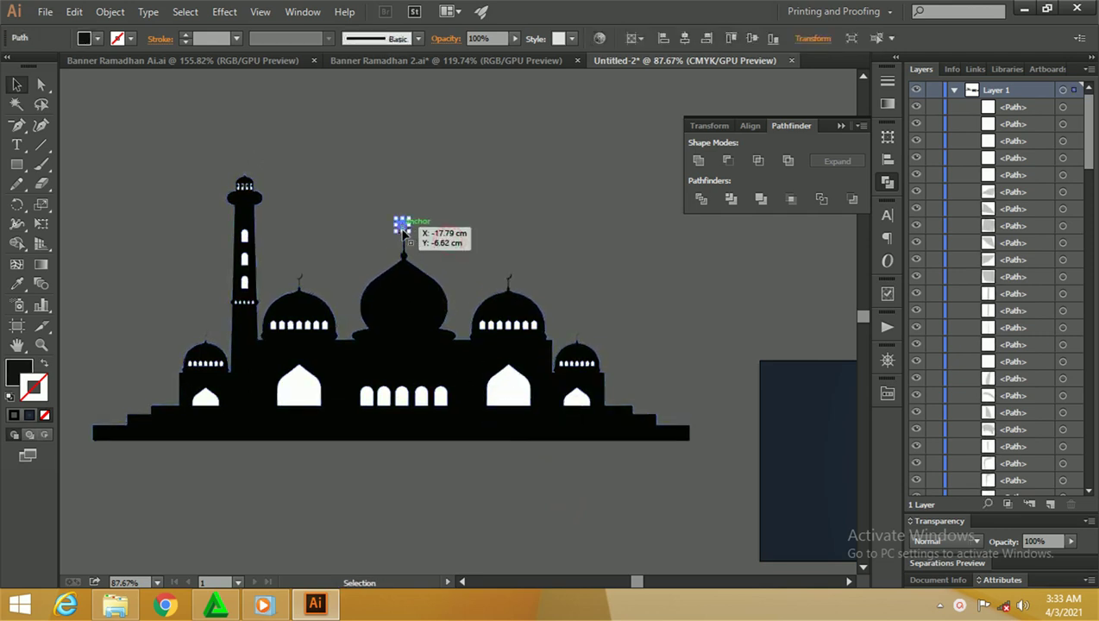
left_click(402, 291, "shift")
left_click_drag(402, 292, 341, 441)
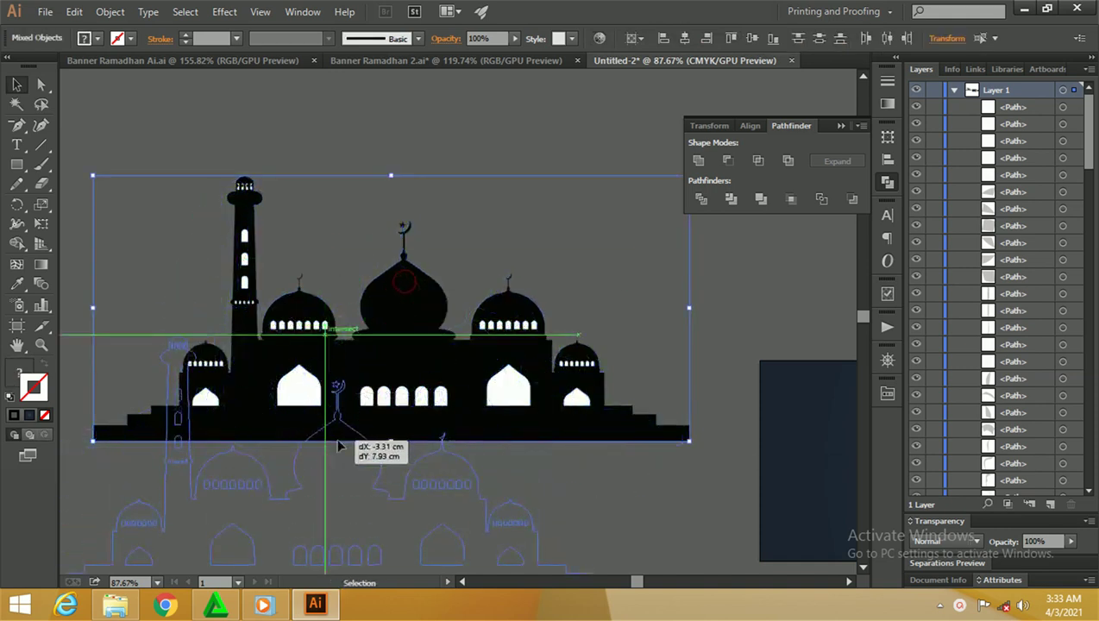
key("z")
left_click(378, 299, "alt")
left_click_drag(325, 364, 333, 258)
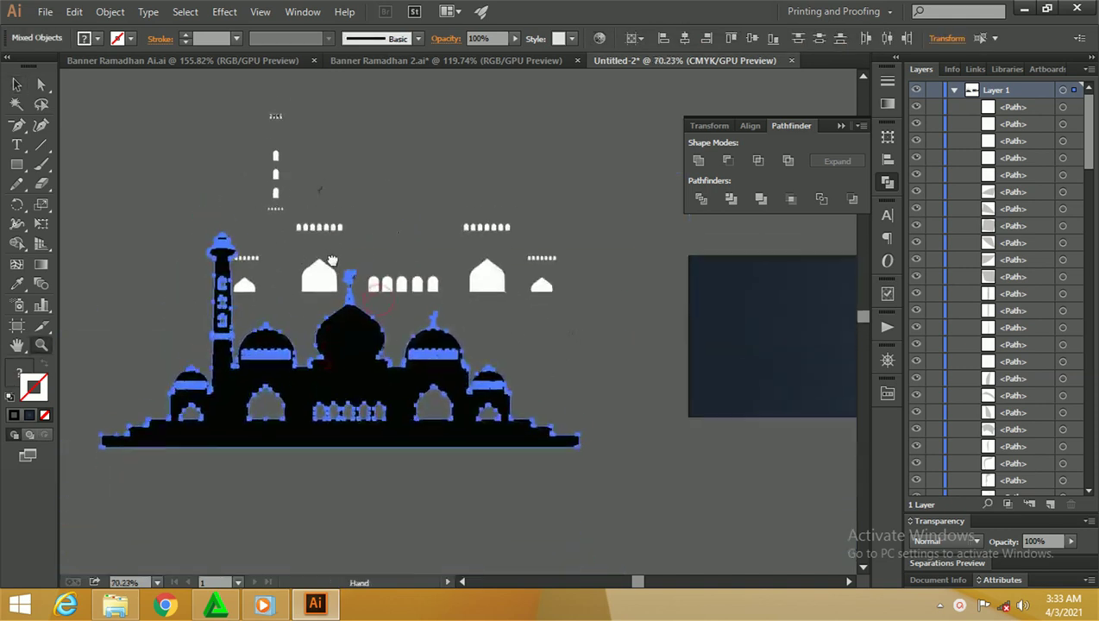
key("v")
left_click_drag(341, 328, 321, 437)
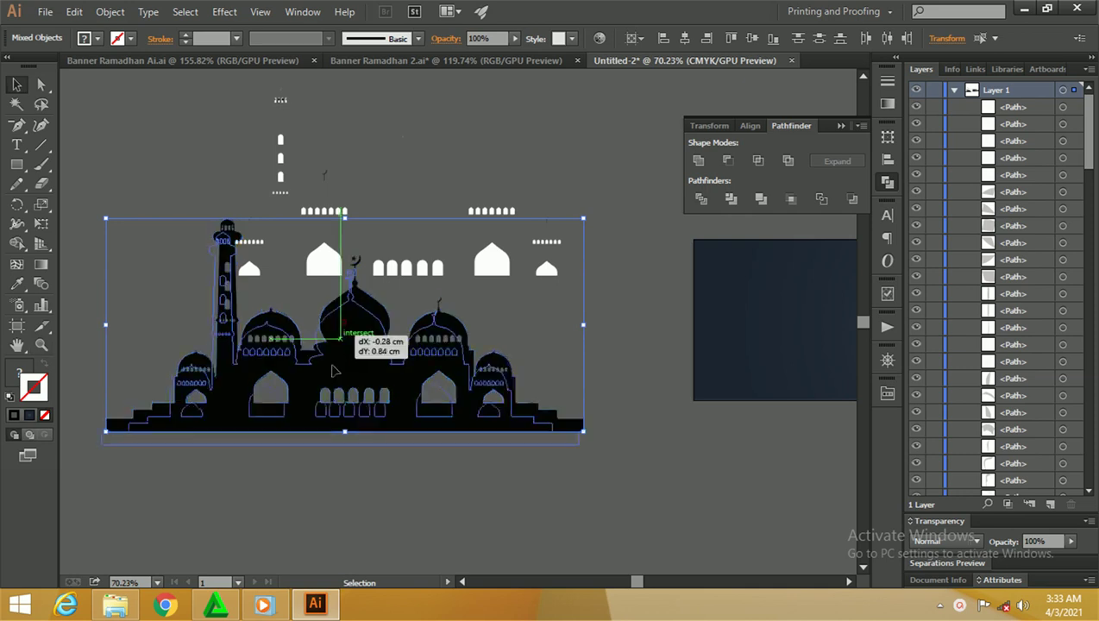
left_click(588, 349)
key("z")
mouse_move(220, 332)
left_mouse_down()
mouse_move(509, 358)
mouse_move(293, 316)
mouse_move(309, 172)
mouse_move(323, 214)
left_mouse_up()
key("ctrl+z")
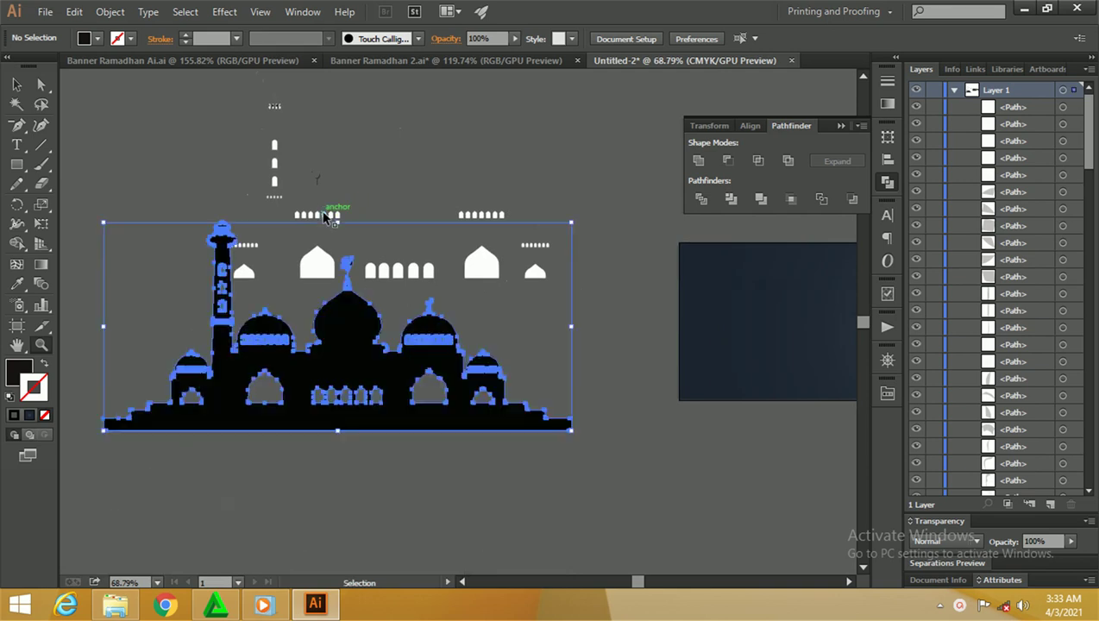
key("ctrl+z")
Step: Inspect the minaret, finials and small domes up close, selecting all mosque objects
left_click(298, 166)
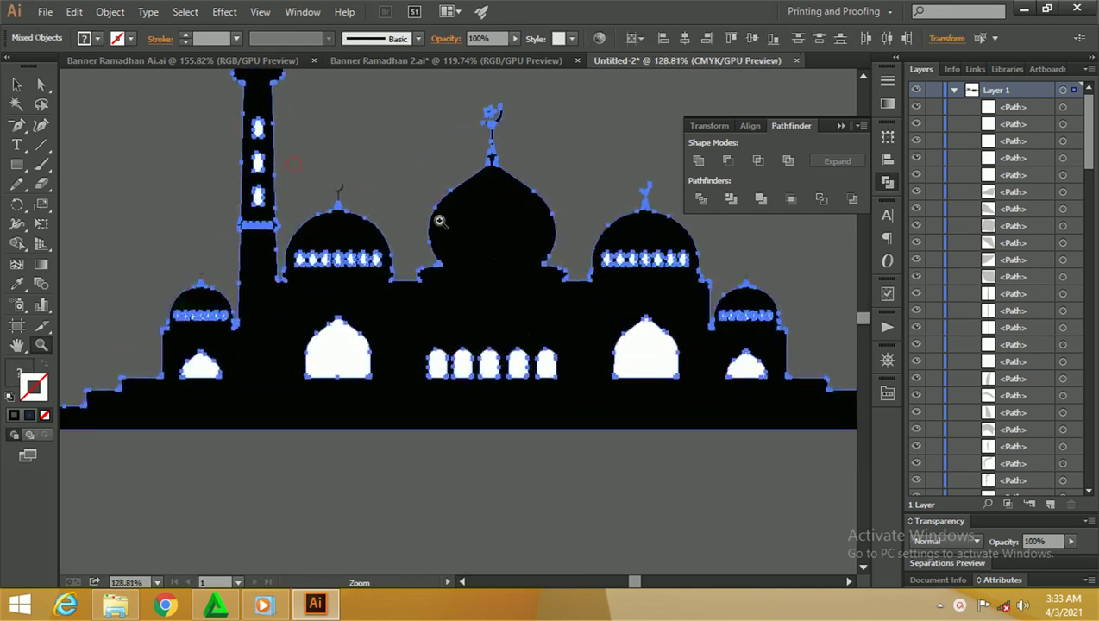
left_click(350, 165)
mouse_move(418, 312)
left_mouse_down()
mouse_move(306, 274)
mouse_move(353, 324)
left_mouse_up()
key("v")
key("ctrl+a")
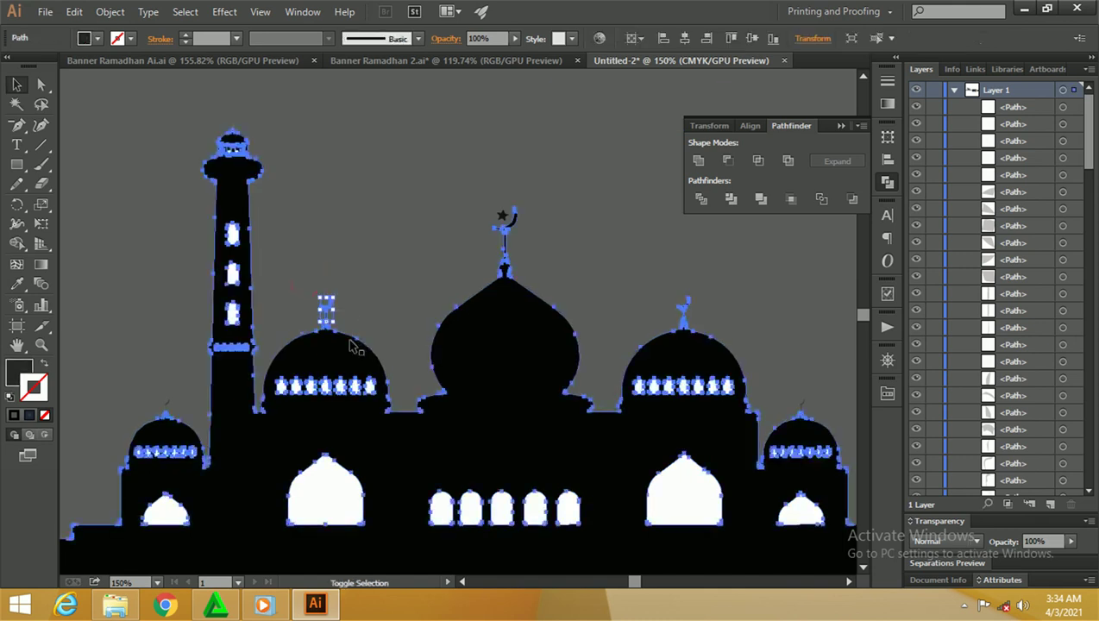
key("z")
mouse_move(503, 189)
left_mouse_down()
mouse_move(440, 193)
mouse_move(412, 215)
left_mouse_up()
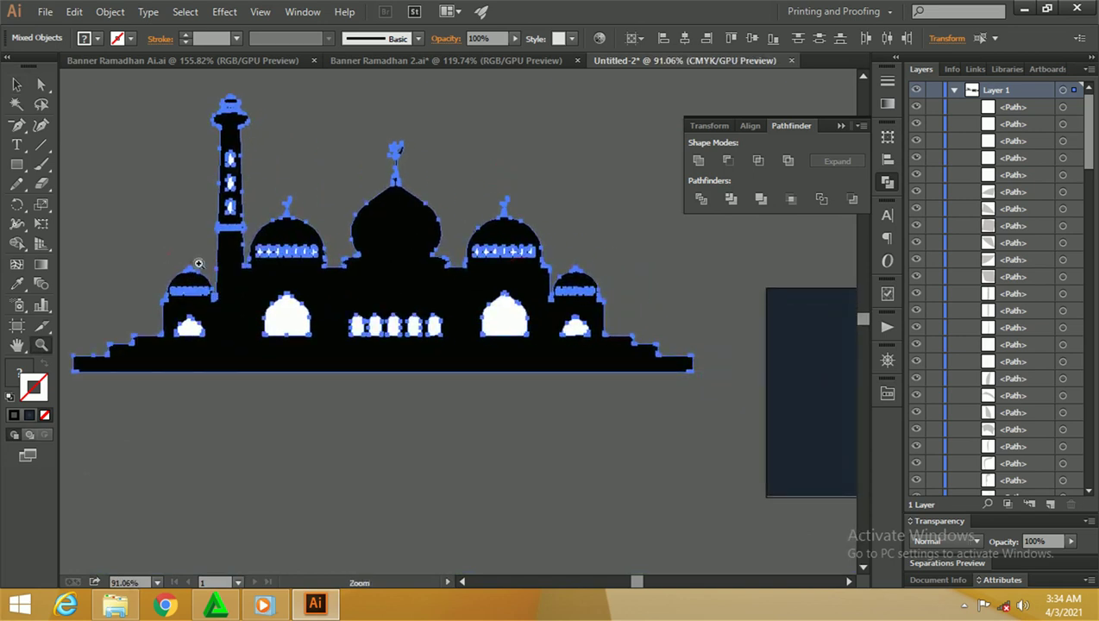
left_click_drag(167, 252, 522, 324)
left_click_drag(357, 281, 284, 278)
key("v")
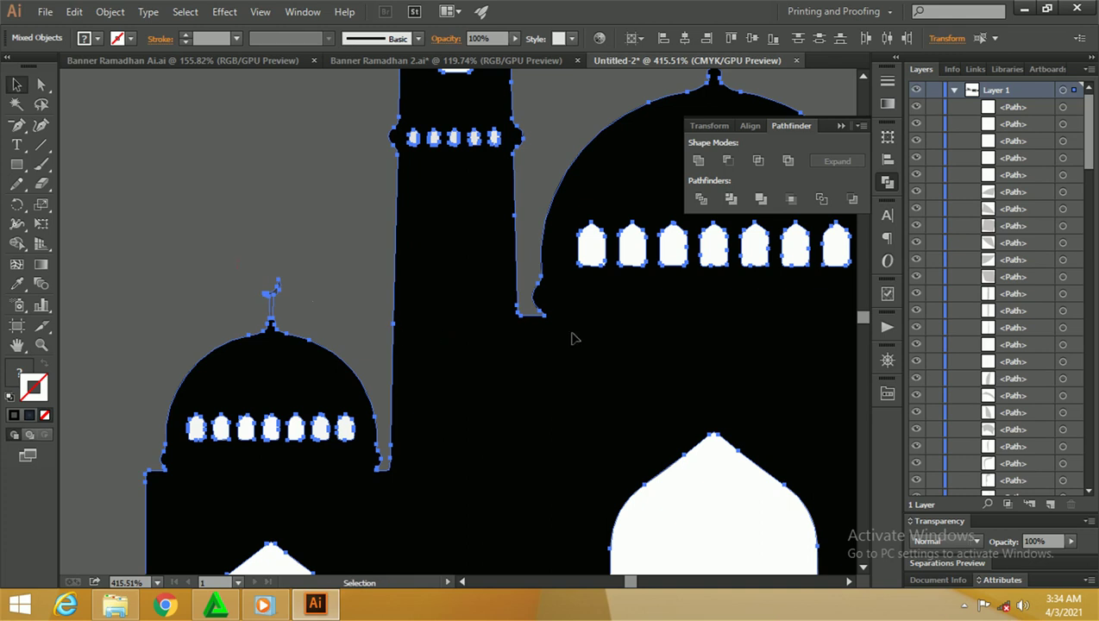
Step: Test moving the black silhouette down away from the windows, then undo it
key("z")
left_click_drag(570, 338, 693, 309)
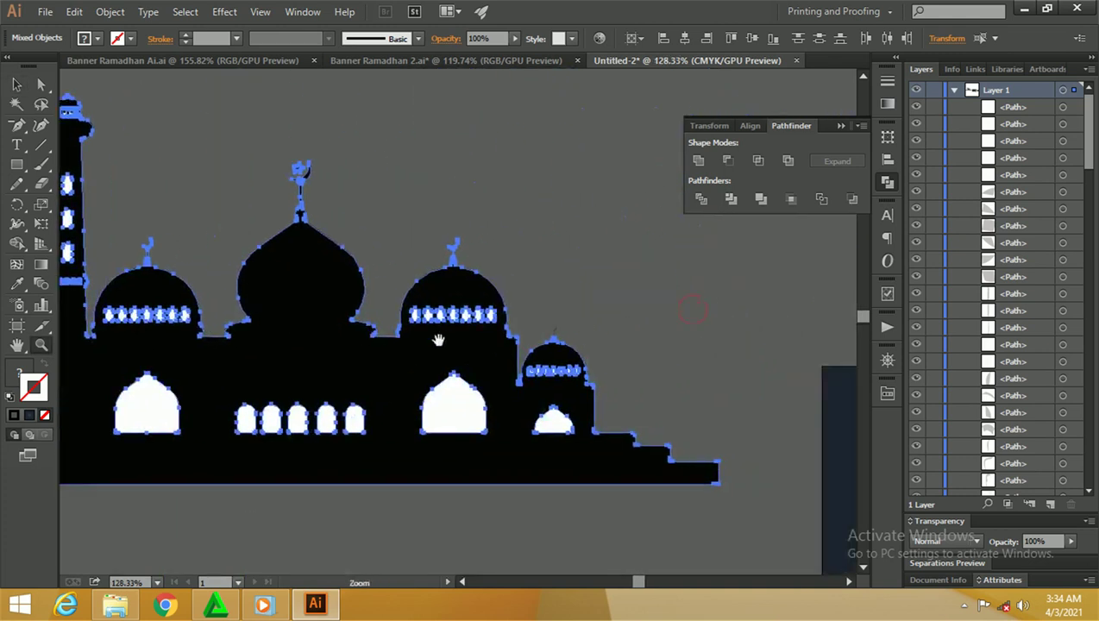
mouse_move(531, 321)
left_mouse_down()
mouse_move(643, 370)
mouse_move(582, 329)
mouse_move(463, 304)
left_mouse_up()
key("v")
key("z")
key("v")
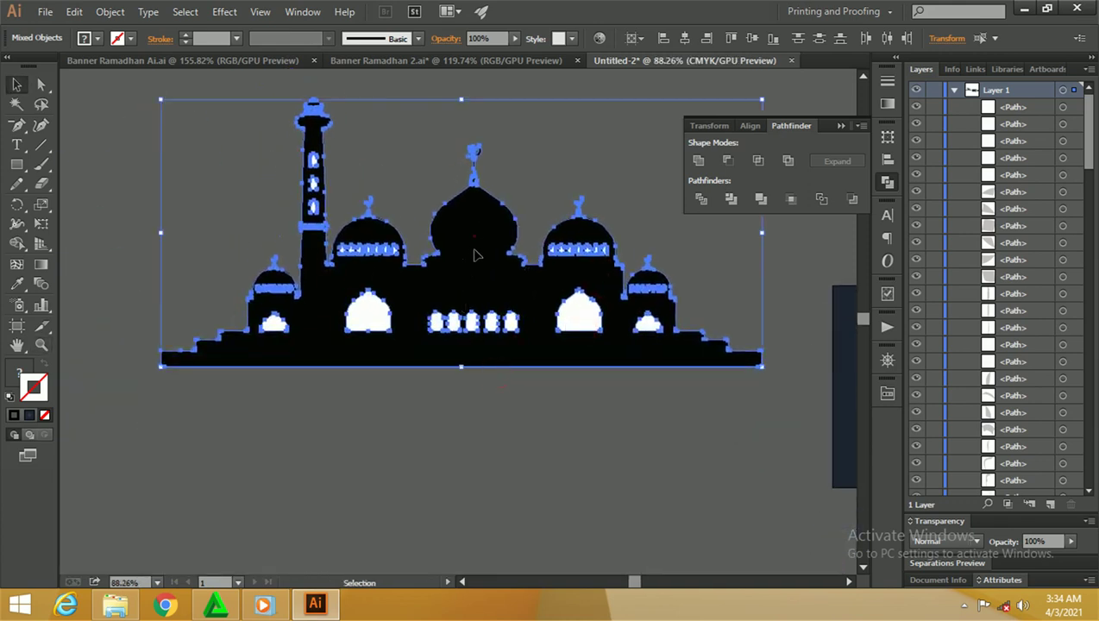
left_click_drag(473, 255, 463, 504)
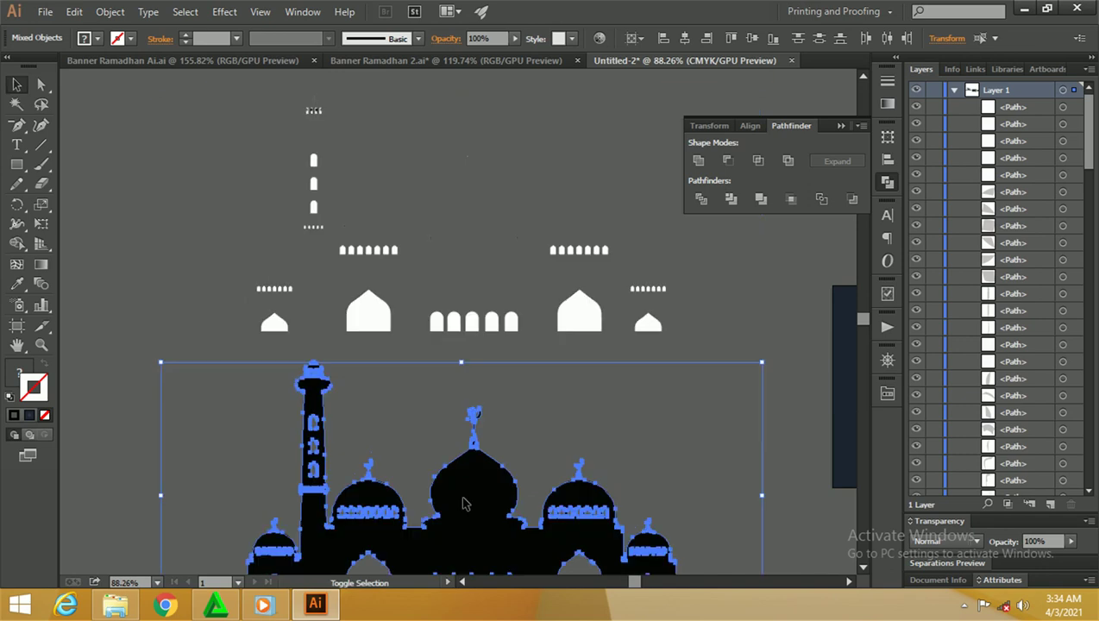
key("ctrl+z")
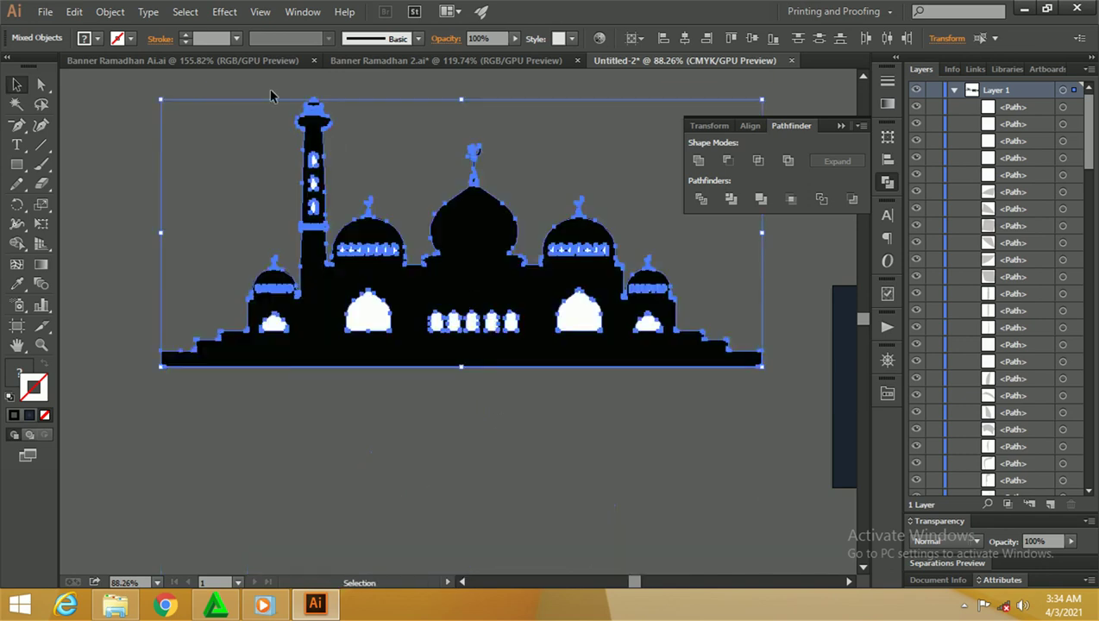
Step: Group the black mosque pieces, including the minaret tip, and move the group off the white parts
left_click_drag(294, 98, 648, 258)
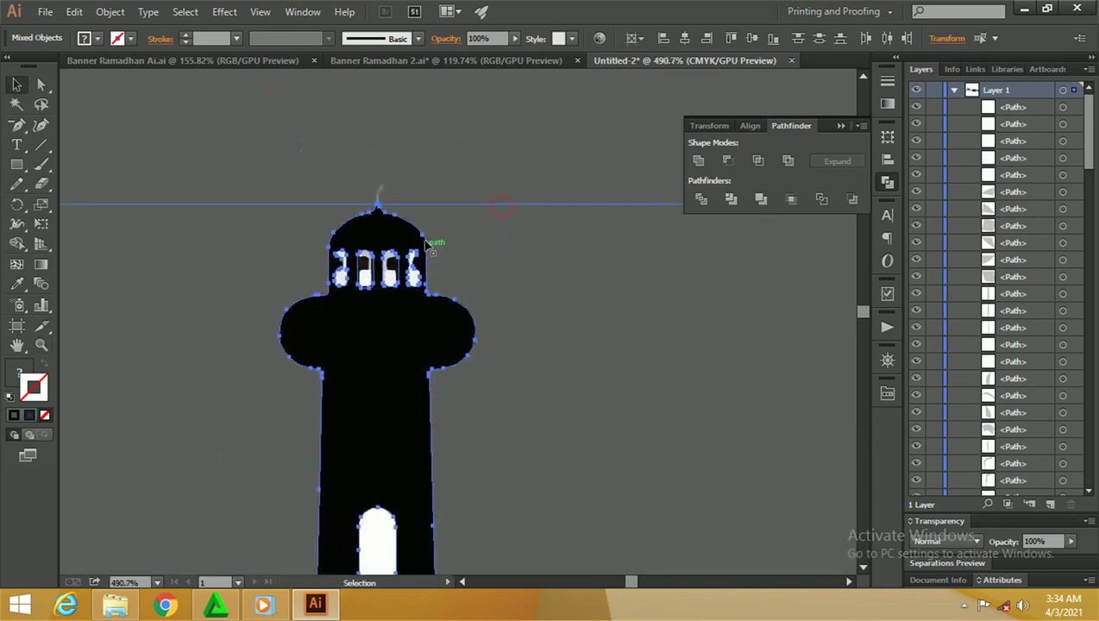
left_click_drag(327, 153, 440, 196)
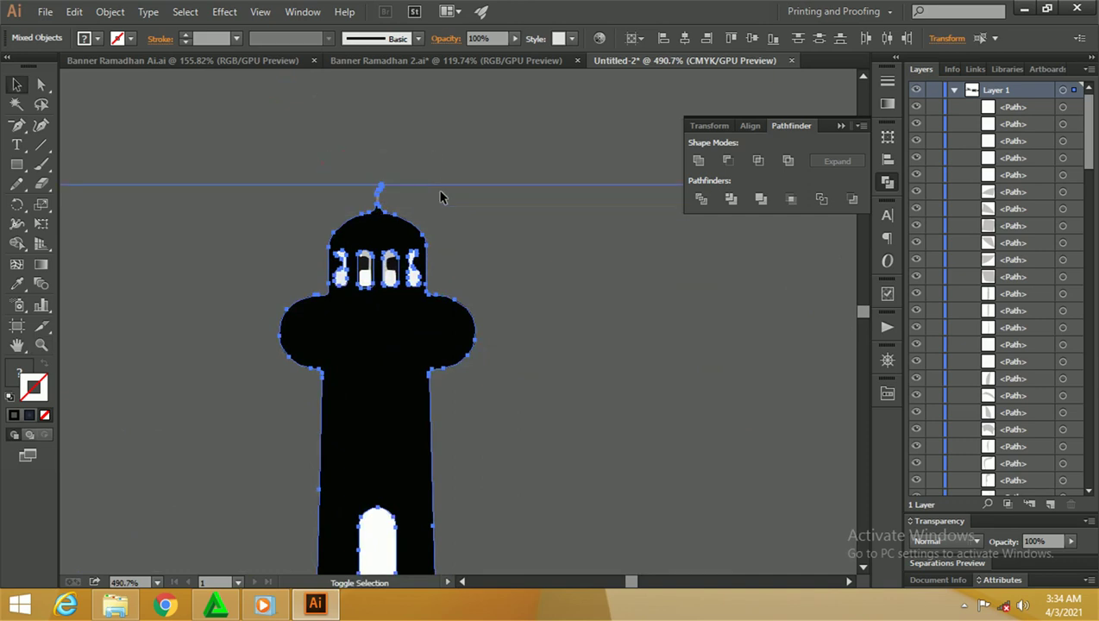
key("ctrl+g")
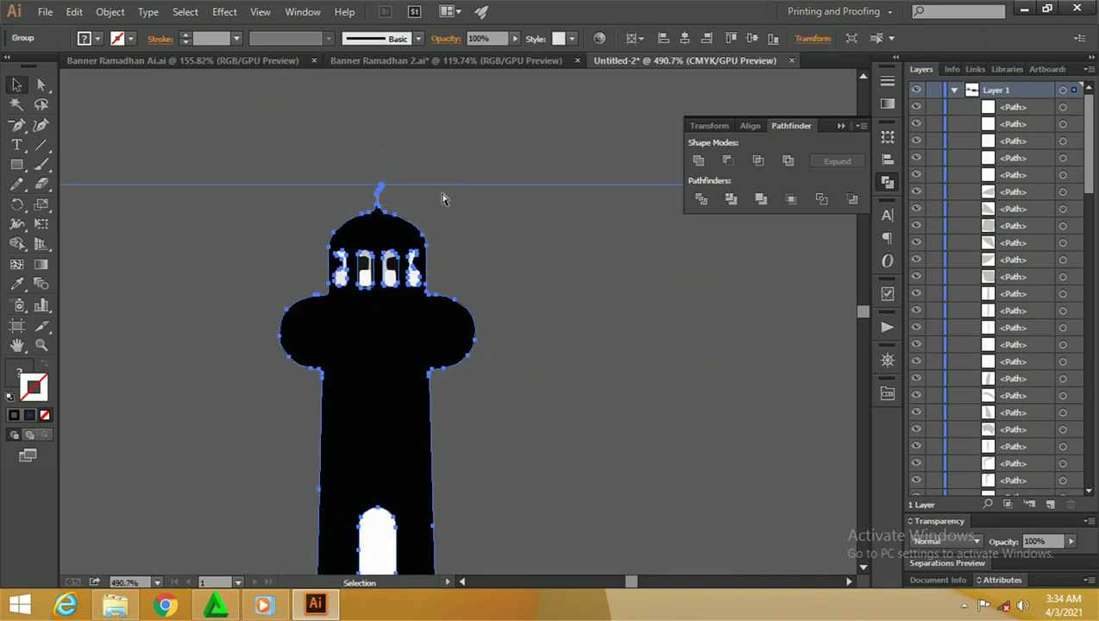
key("z")
mouse_move(491, 212)
left_mouse_down()
mouse_move(406, 302)
mouse_move(371, 302)
left_mouse_up()
key("v")
left_click_drag(491, 296, 353, 449)
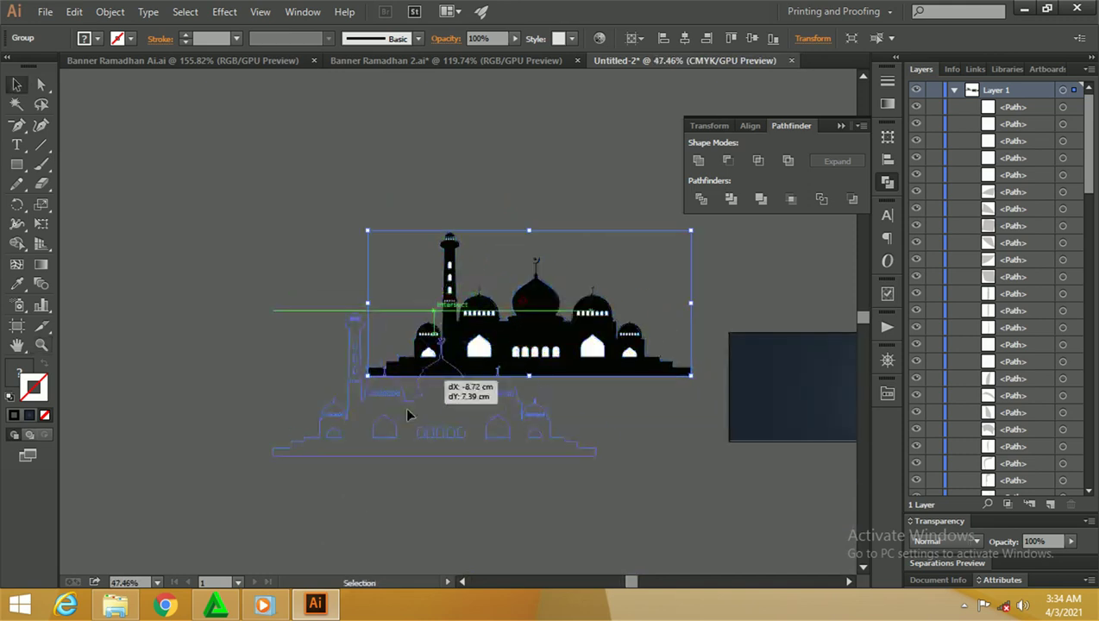
Step: Marquee-select and delete the leftover white window pieces
left_click(412, 222)
left_click_drag(368, 204, 681, 379)
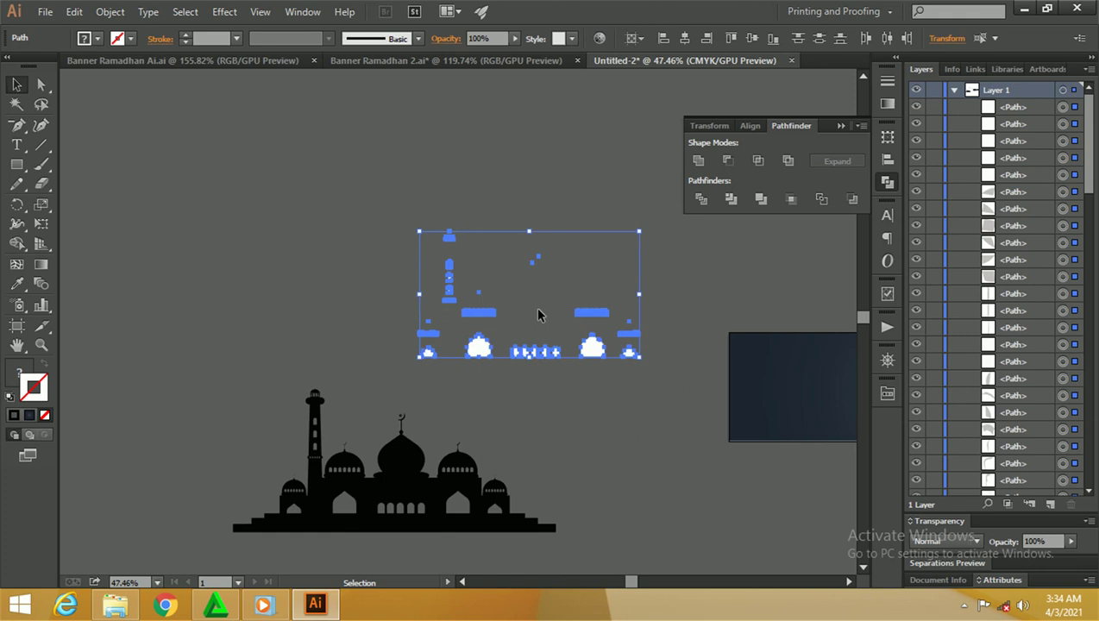
key("Delete")
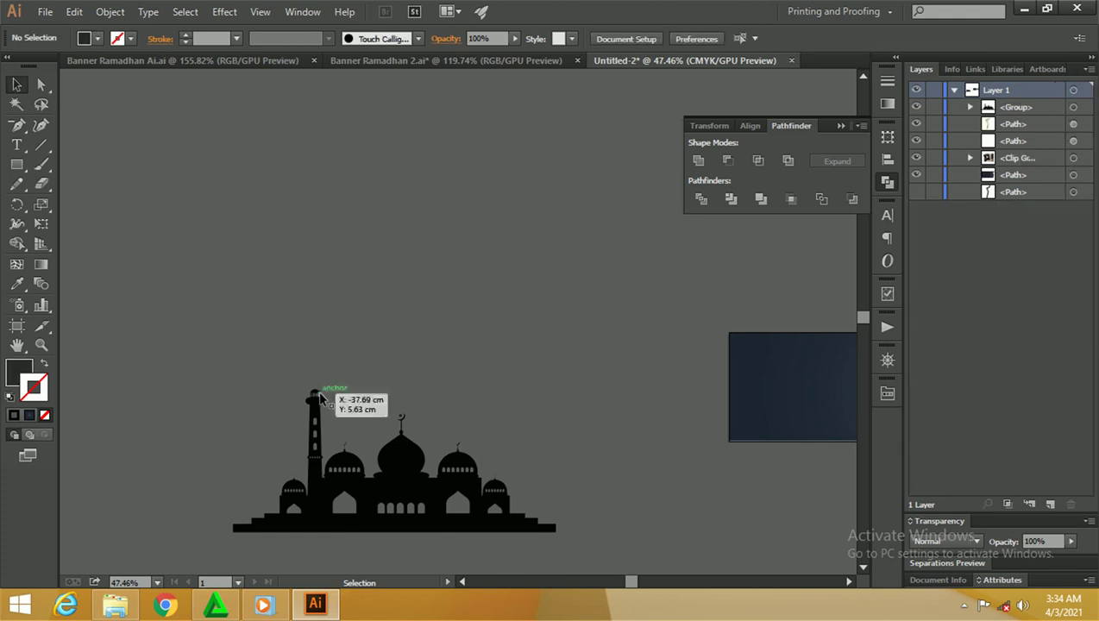
scroll(282, 381, "down", 1)
Step: Move the mosque group onto the banner and shrink it to fit
left_click_drag(407, 414, 299, 355)
key("v")
left_click(362, 388)
left_click_drag(362, 389, 649, 345)
mouse_move(688, 280)
left_mouse_down()
mouse_move(528, 351)
mouse_move(526, 372)
mouse_move(654, 340)
left_mouse_up()
Step: Align the mosque to the banner's bottom edge and scale it to 8.28 × 3.74 cm
key("z")
scroll(695, 371, "right", 3)
key("v")
left_click(632, 39)
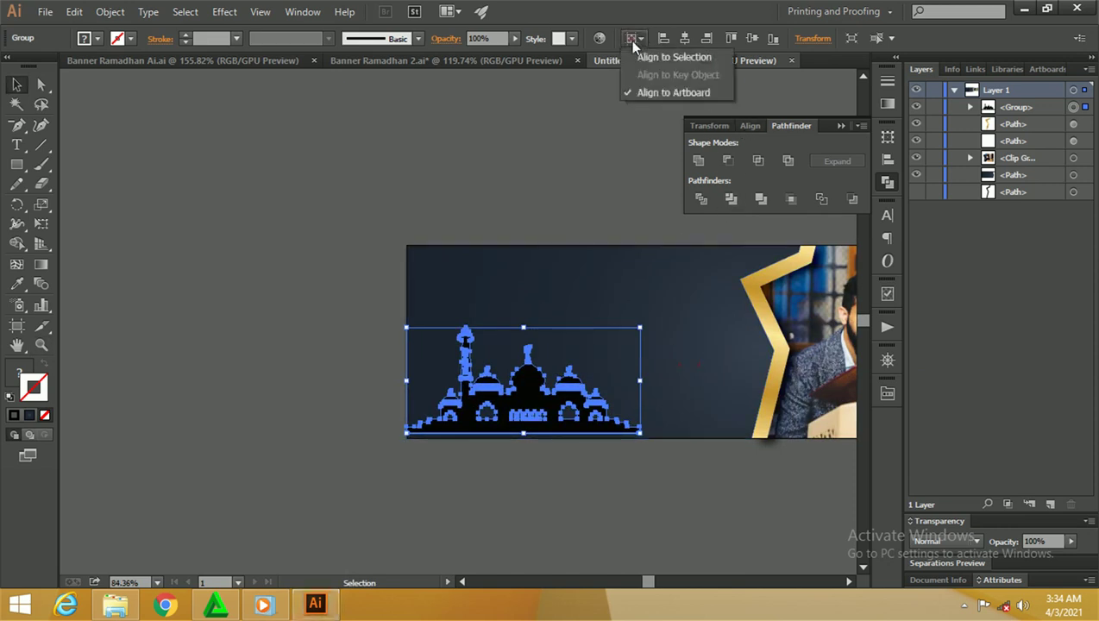
left_click(772, 40)
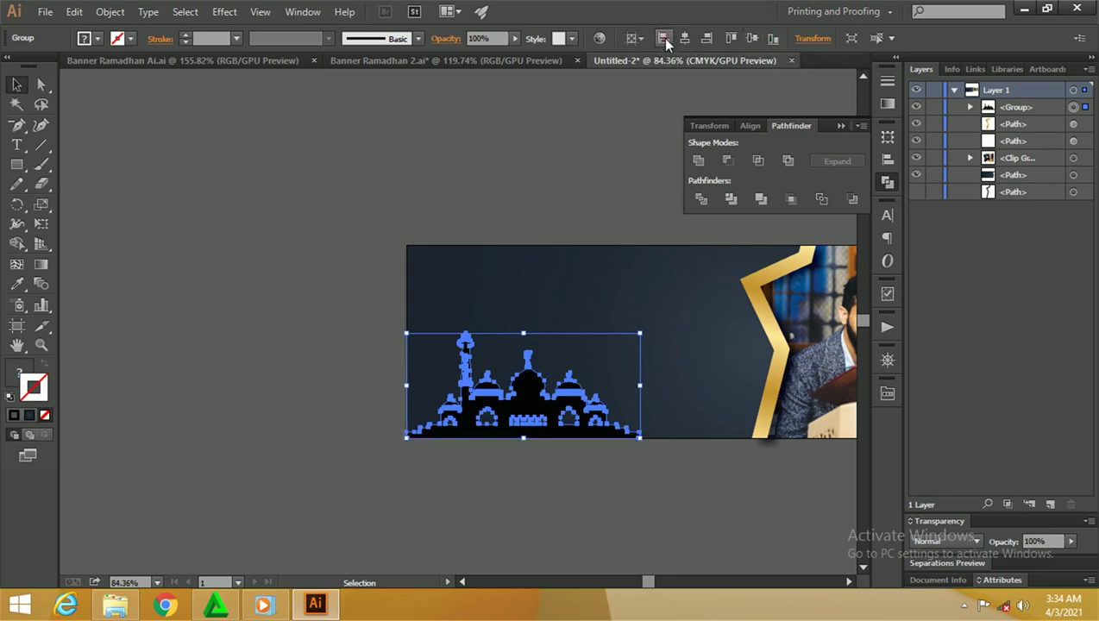
left_click_drag(639, 333, 594, 340)
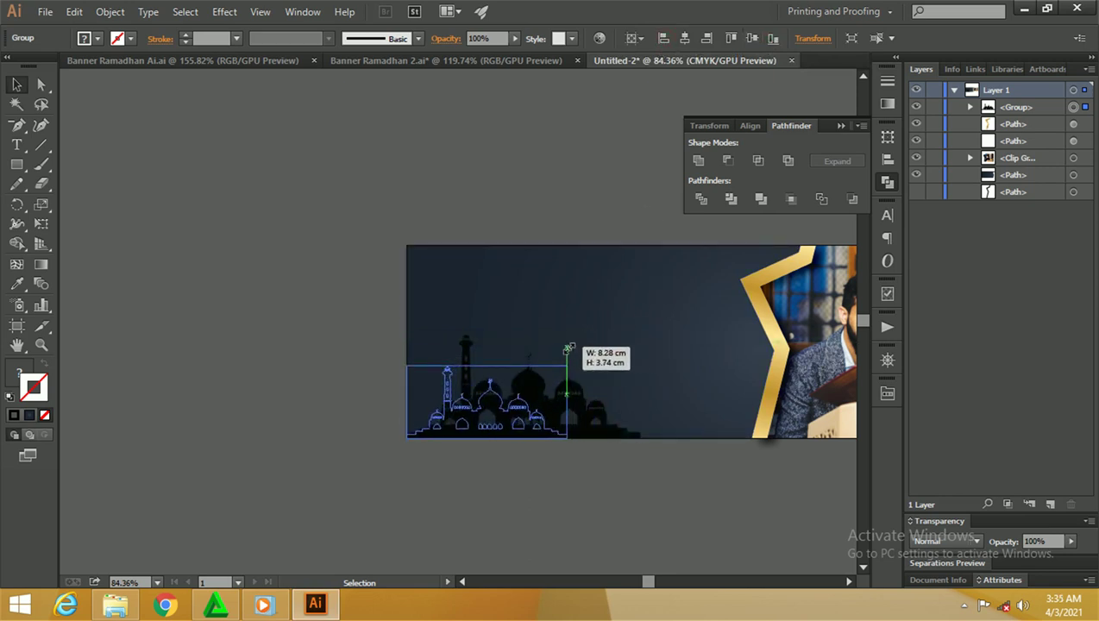
left_click_drag(593, 339, 567, 354)
left_click(559, 453)
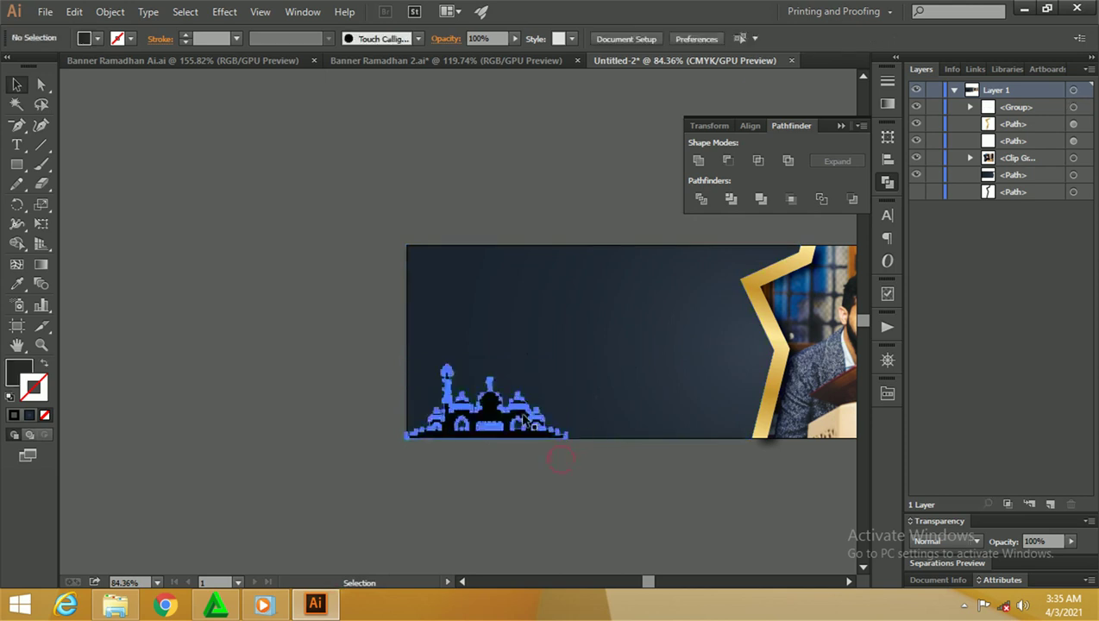
left_click(544, 422)
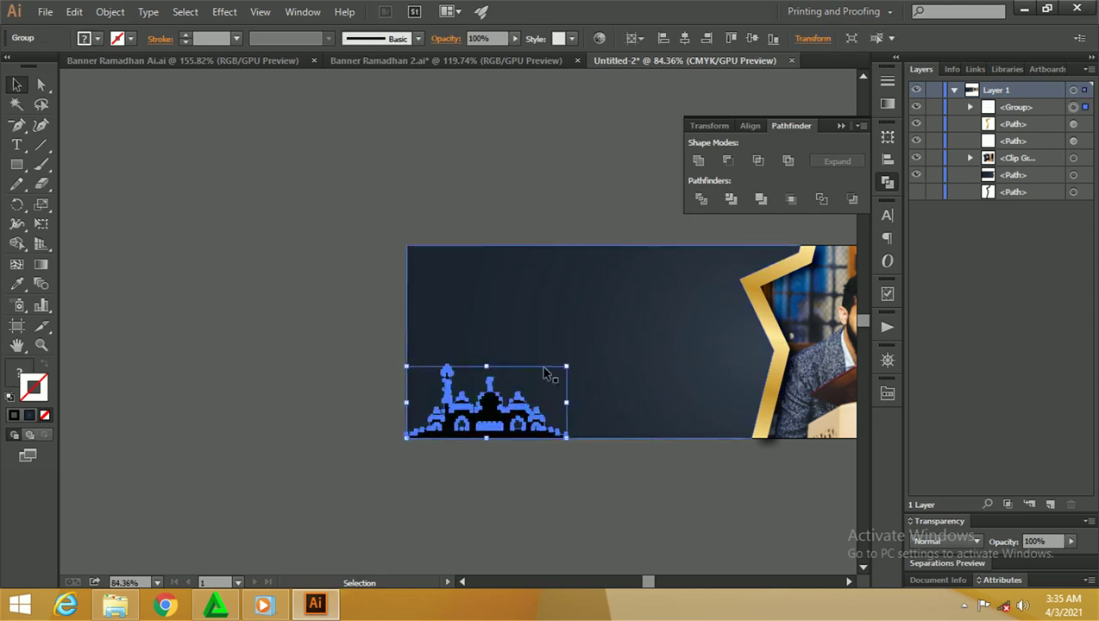
key("i")
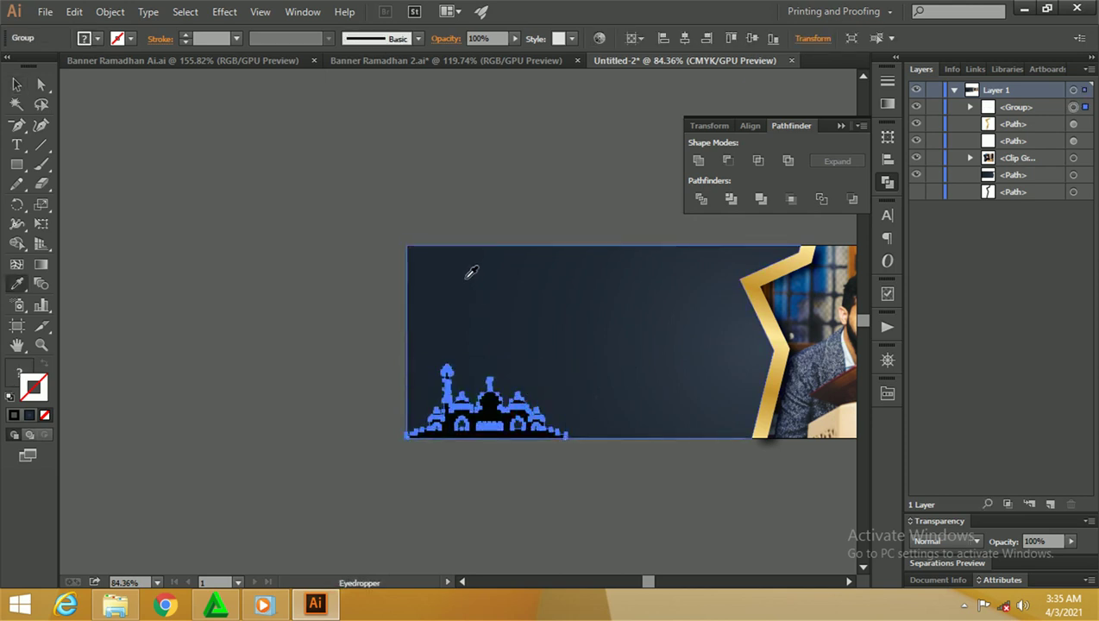
Step: Sample the dark background colour onto the mosque and set its gradient type to Linear
left_click(464, 251)
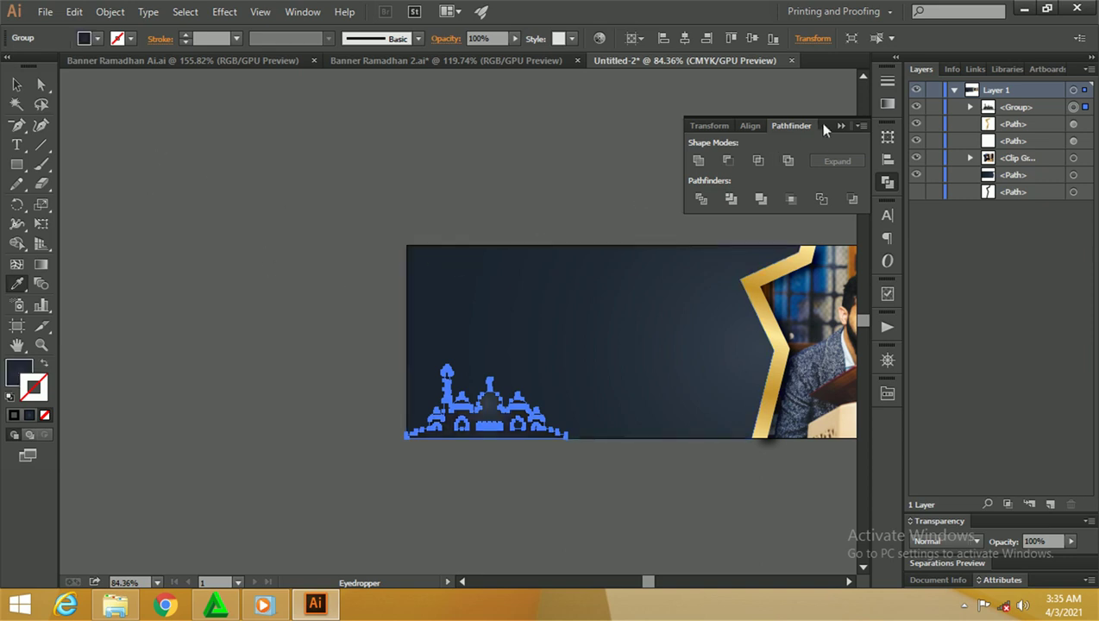
left_click(887, 103)
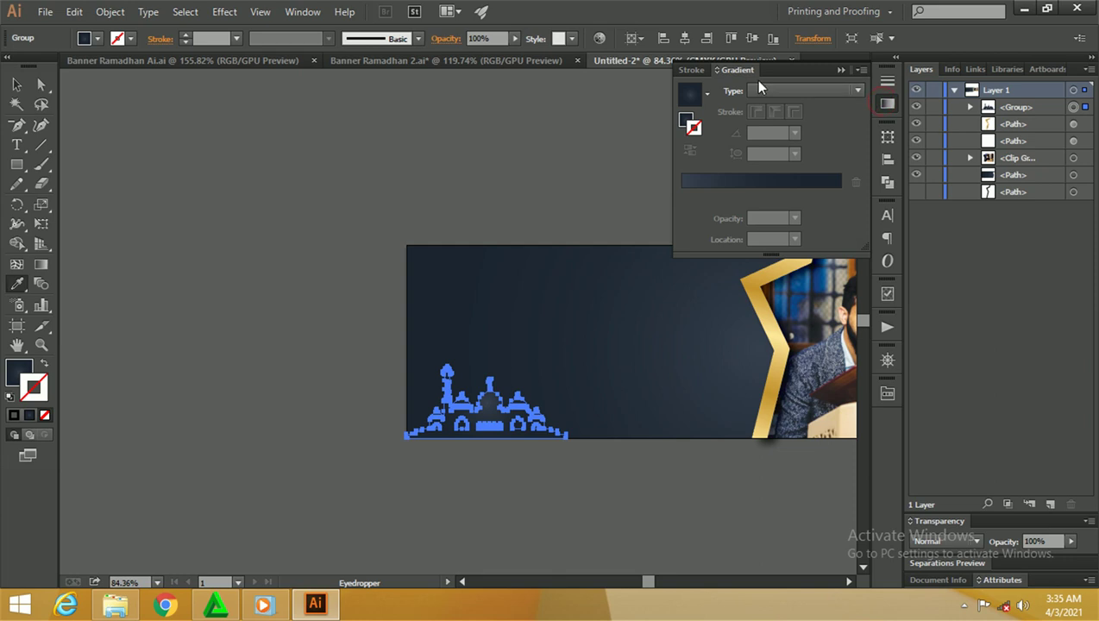
left_click(763, 88)
left_click(775, 125)
left_click(775, 90)
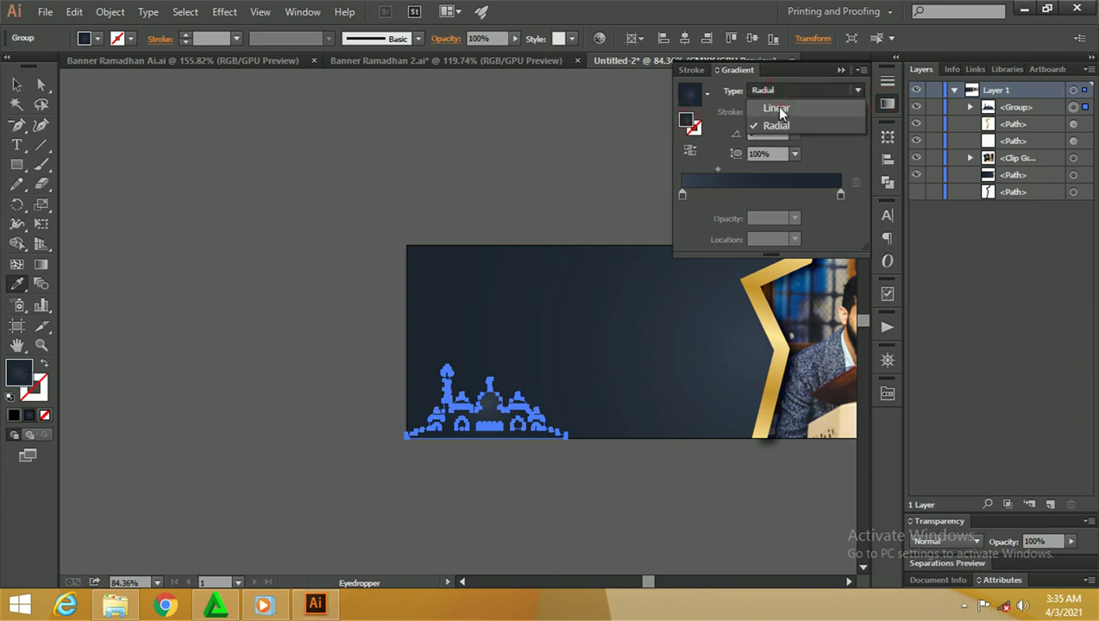
left_click(776, 107)
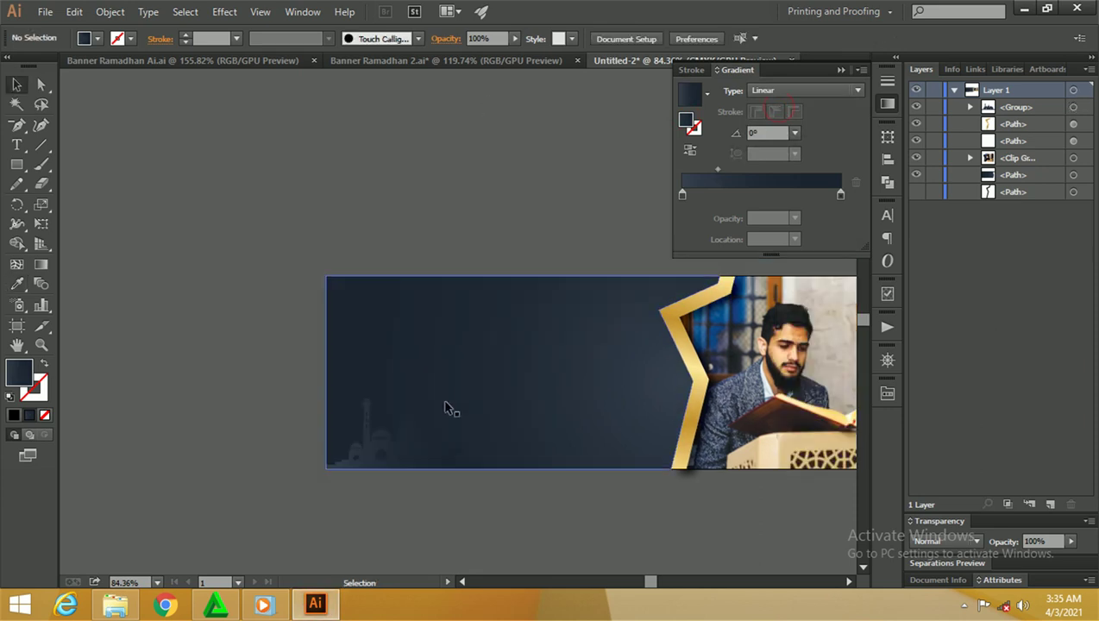
Step: Rearrange the gradient stops, removing extras and moving the middle stop to the start
key("z")
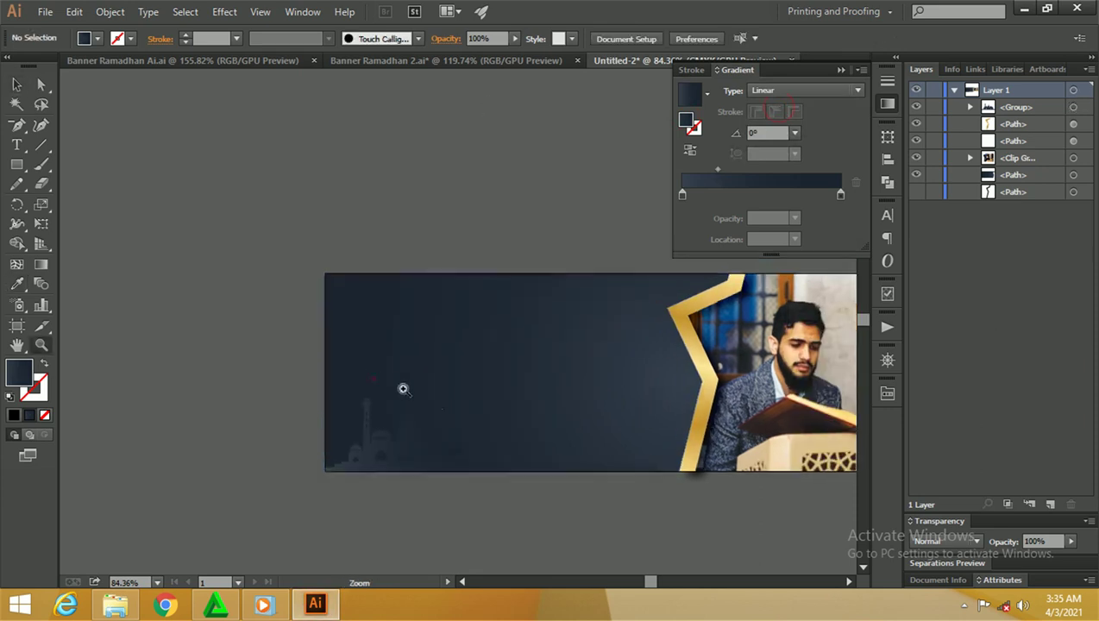
left_click_drag(402, 387, 401, 383)
key("v")
left_click(399, 423)
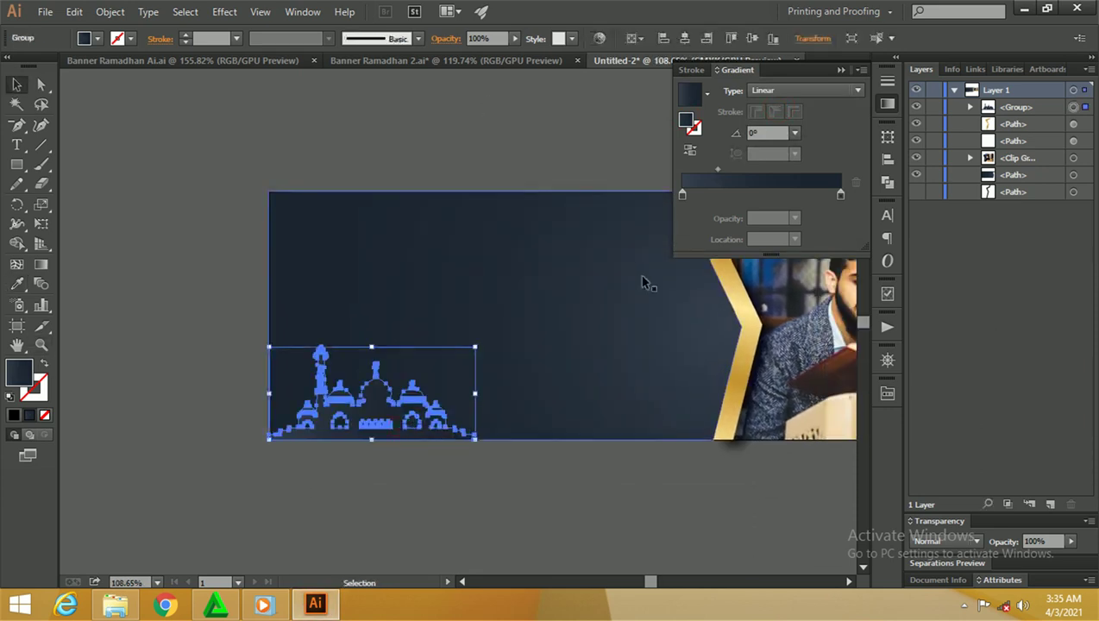
left_click(682, 195)
left_click_drag(838, 195, 784, 195)
left_click(826, 197)
left_click(682, 195)
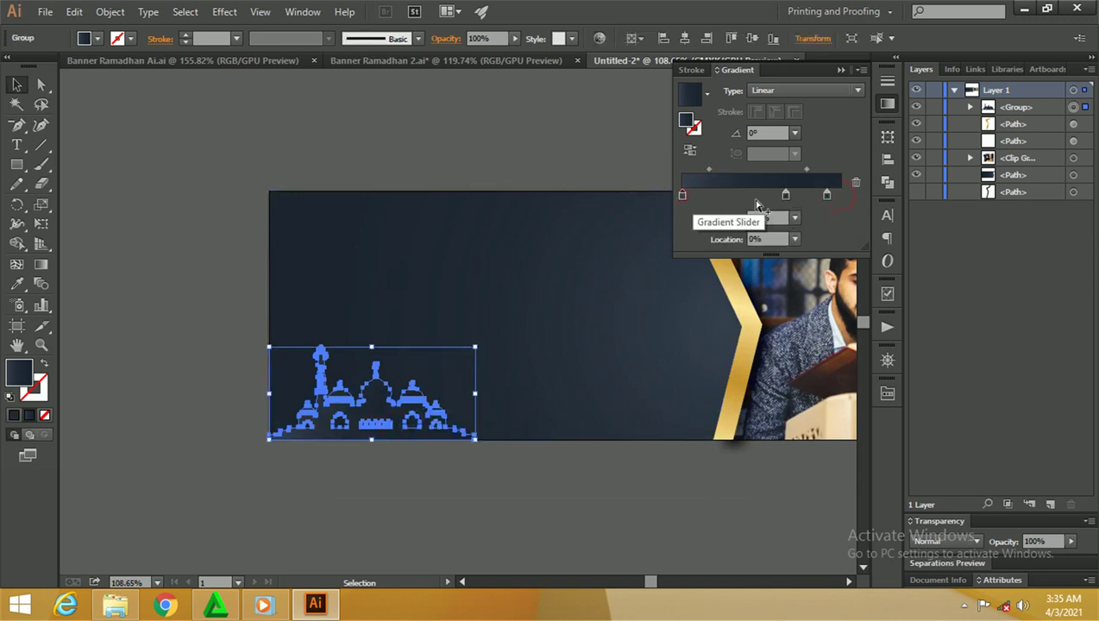
left_click(854, 182)
left_click_drag(782, 194, 682, 195)
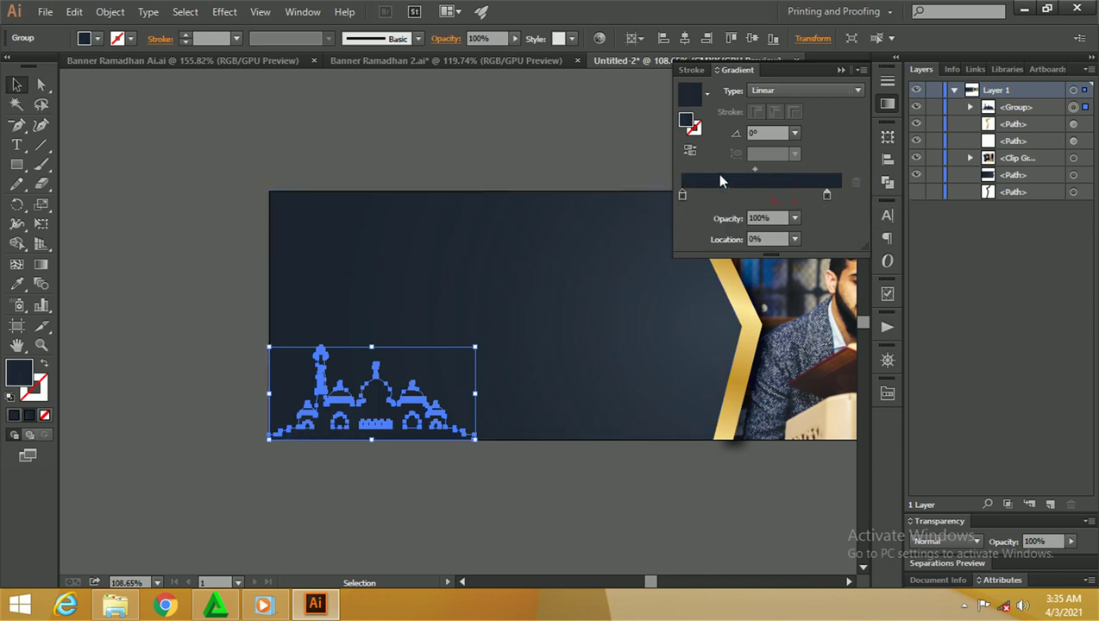
left_click(16, 84)
left_click(102, 112)
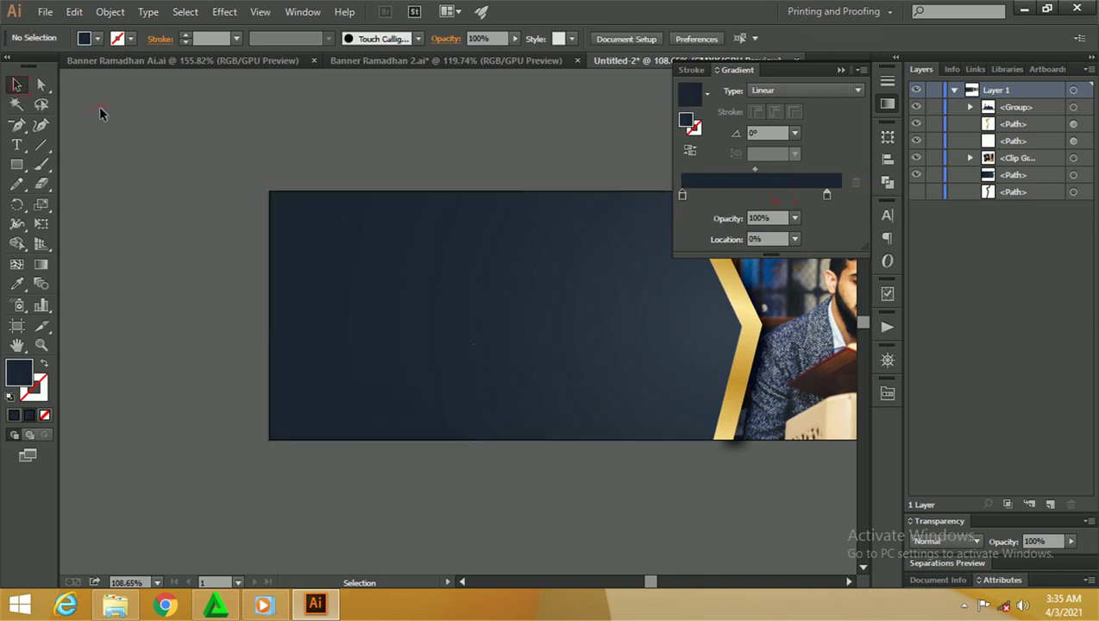
left_click(351, 429)
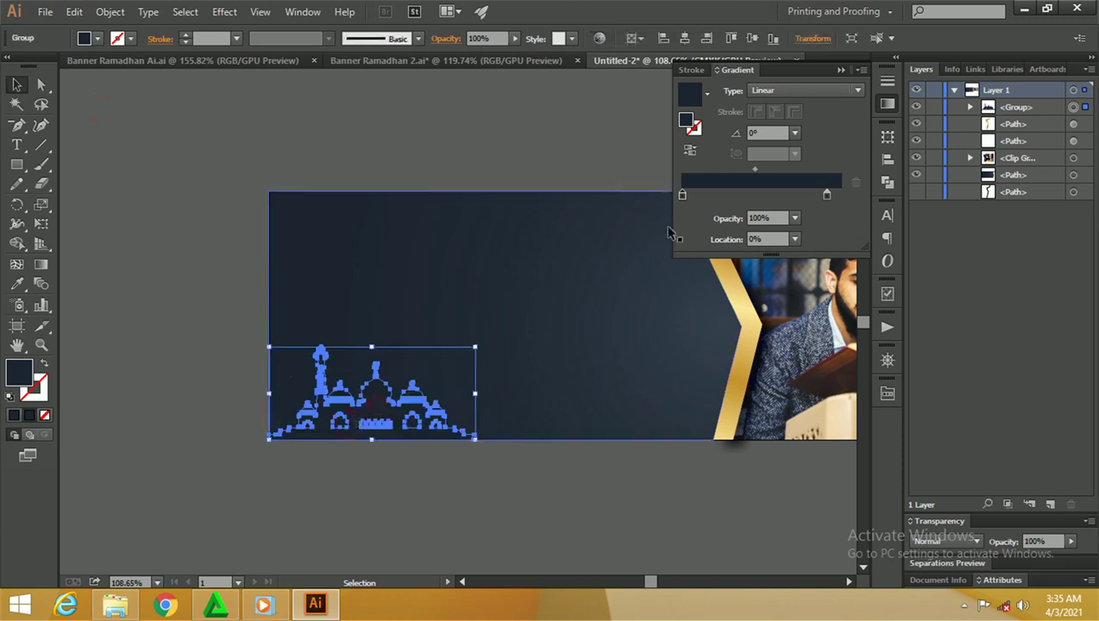
Step: Darken the left gradient stop to K 74 and move the right stop to the gradient's end
double_click(682, 195)
left_click_drag(756, 316, 764, 315)
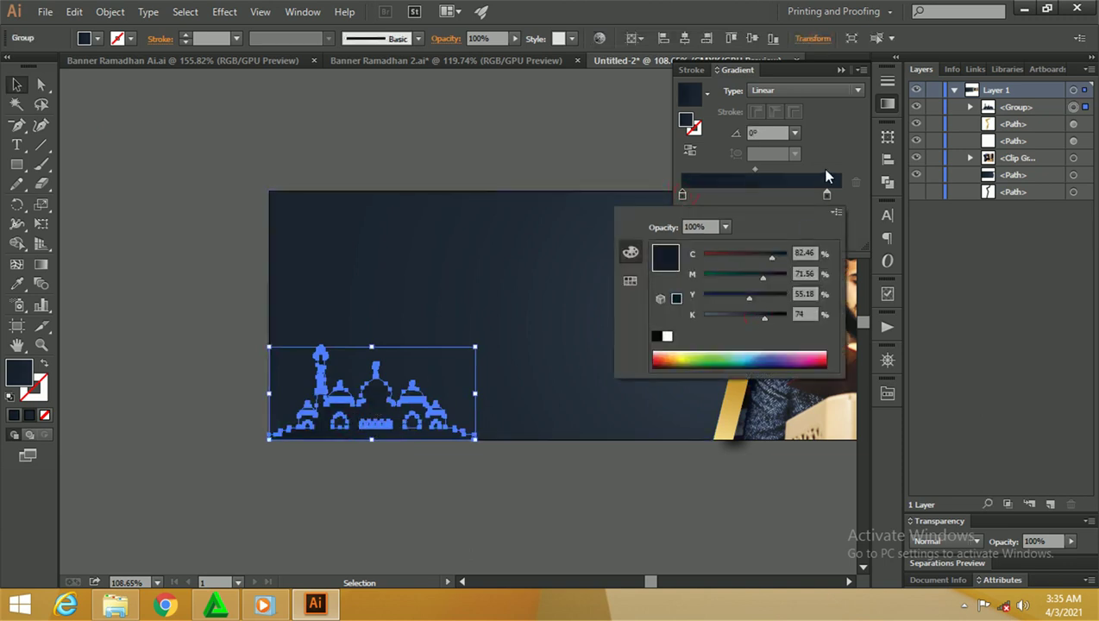
left_click(824, 194)
left_click_drag(823, 195, 846, 195)
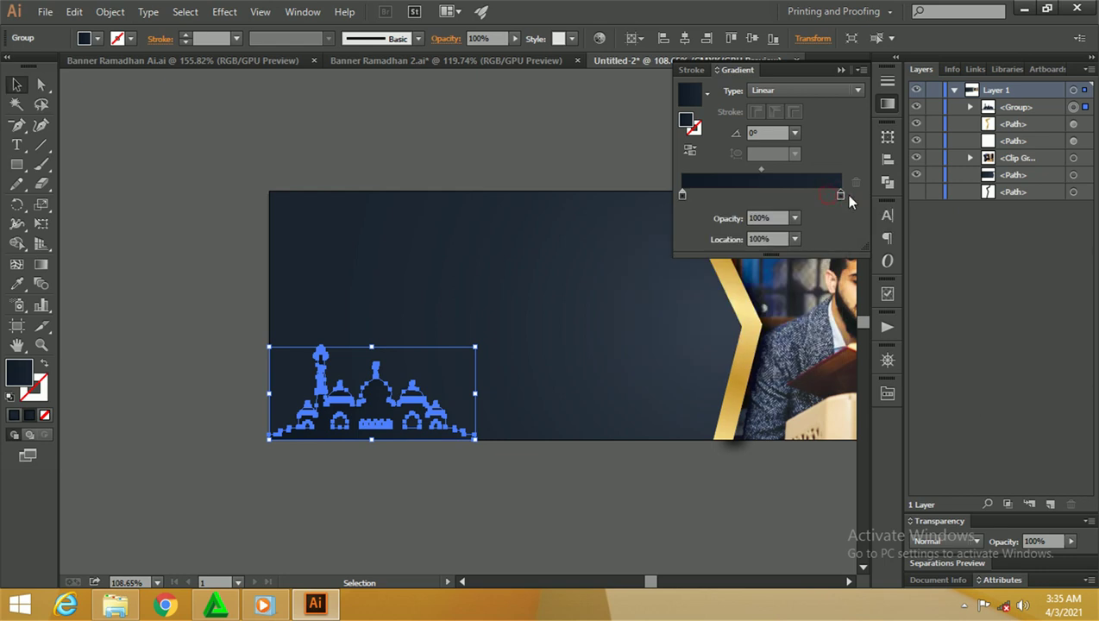
double_click(839, 194)
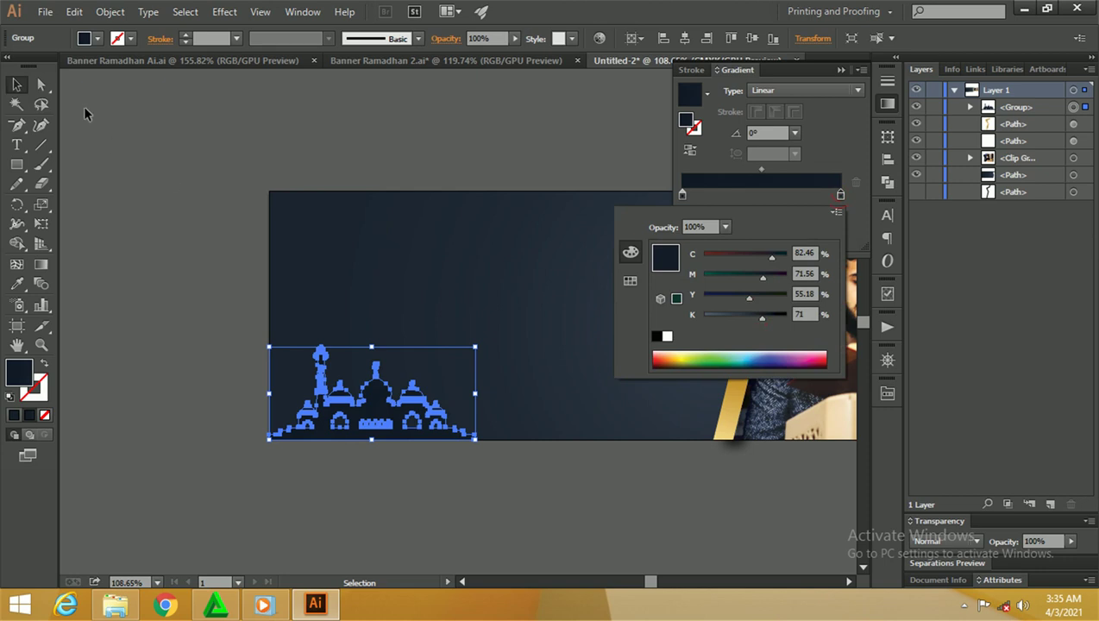
left_click(13, 86)
left_click(134, 117)
key("z")
left_click_drag(355, 201, 213, 251)
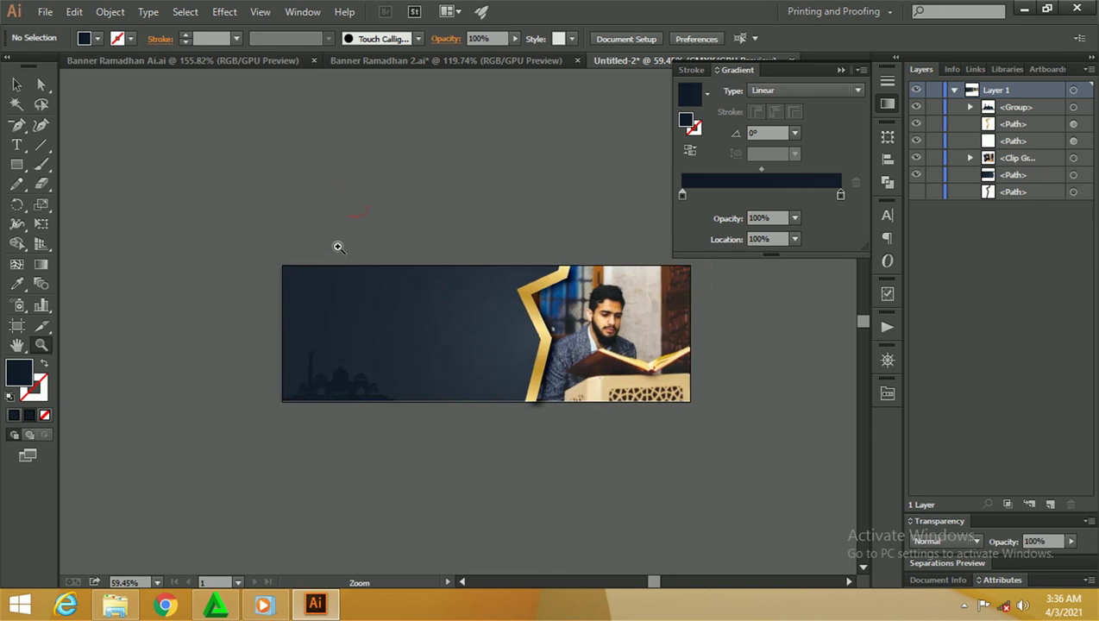
left_click(21, 167)
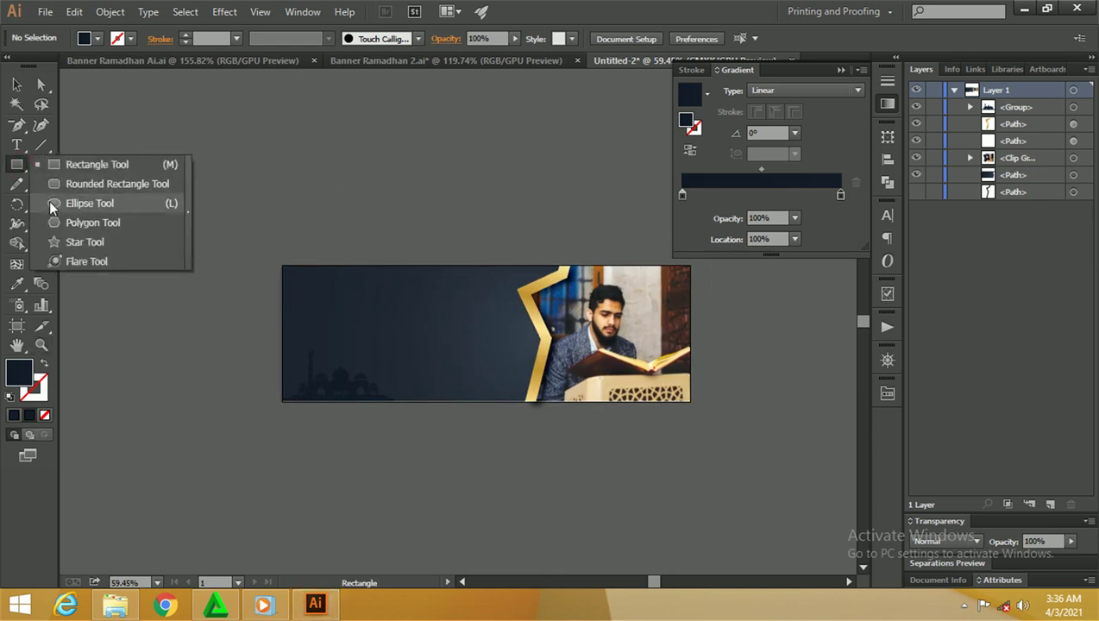
Step: Draw a tall ellipse above the banner
left_click(51, 207)
left_click_drag(386, 114, 409, 172)
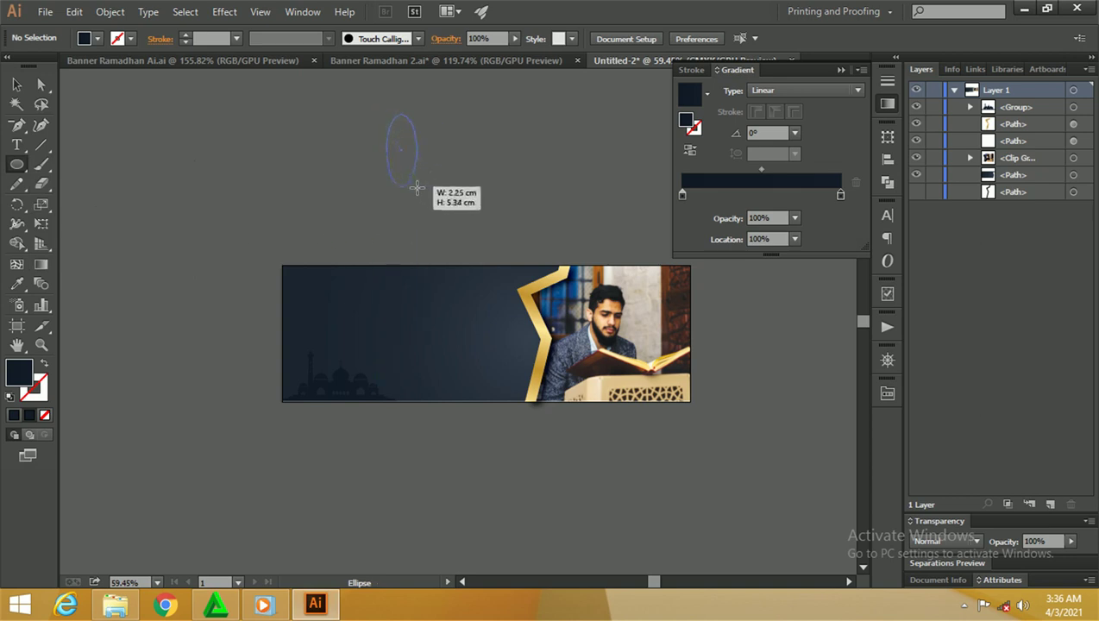
left_click_drag(410, 173, 424, 193)
key("z")
left_click(407, 188)
mouse_move(407, 188)
left_mouse_down()
mouse_move(520, 226)
mouse_move(370, 247)
left_mouse_up()
scroll(383, 240, "up", 2)
Step: Collapse the ellipse's top and bottom anchor handles into sharp points
left_click(41, 84)
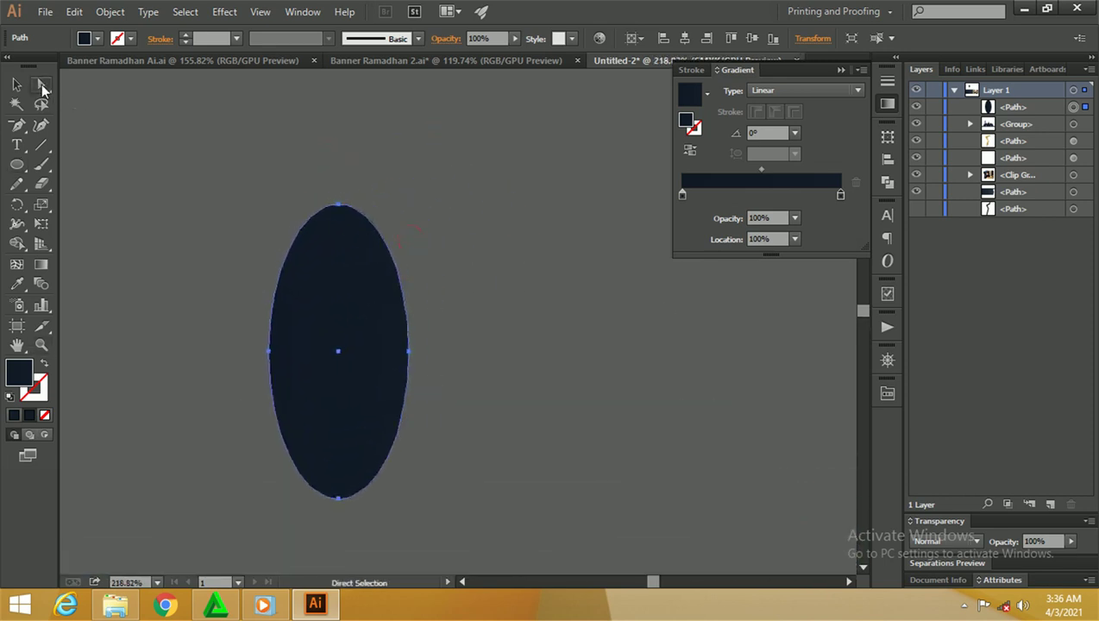
left_click(340, 206)
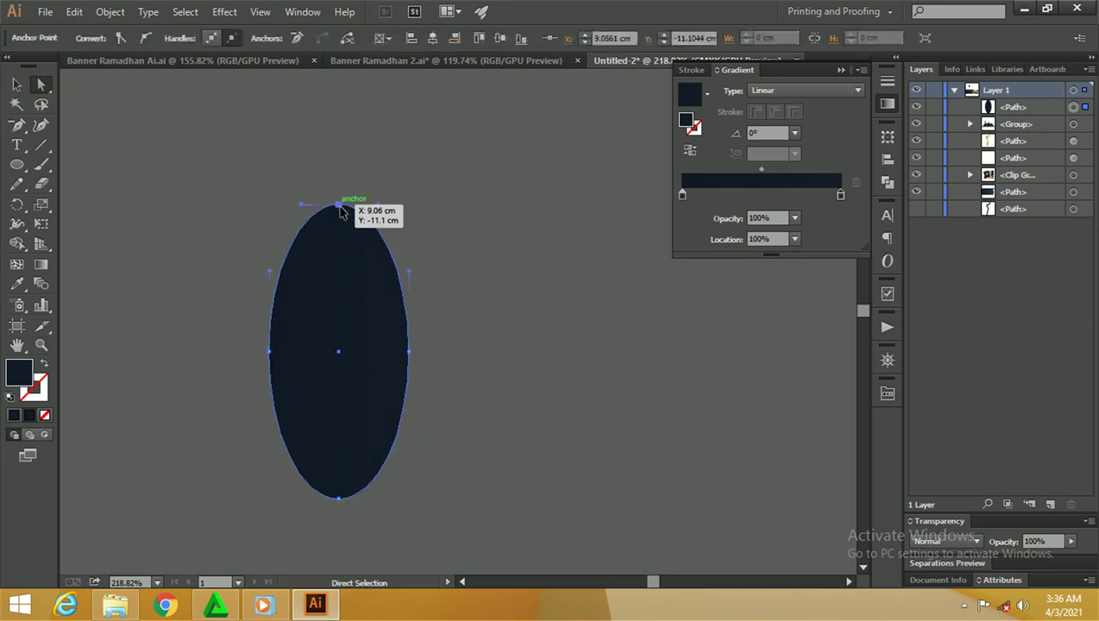
left_click_drag(378, 204, 311, 207)
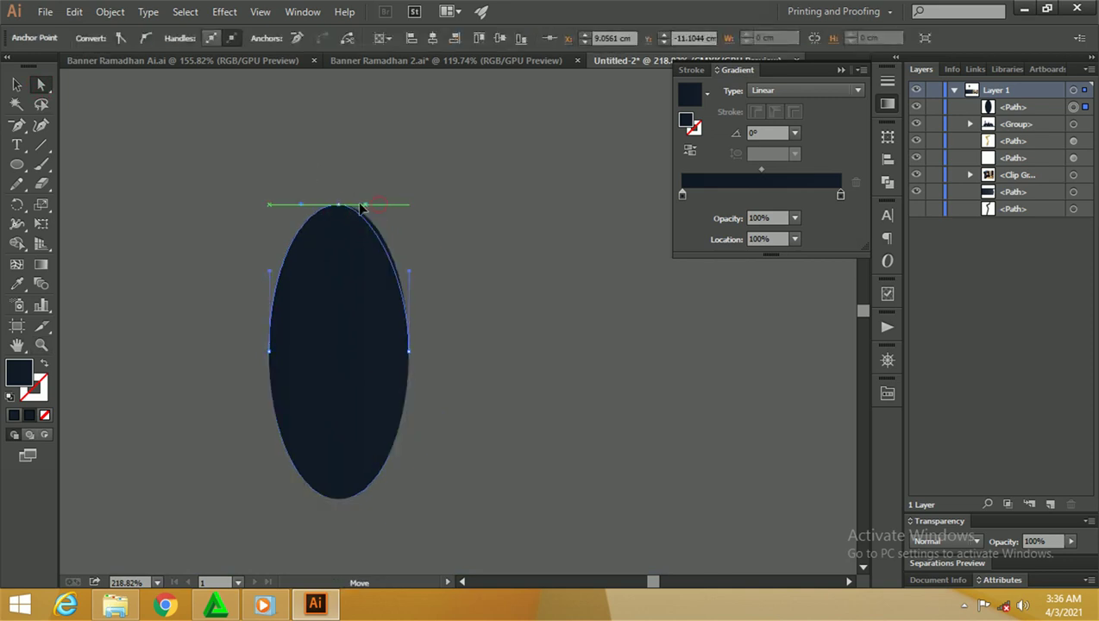
left_click_drag(301, 204, 338, 209)
left_click(339, 498)
left_click_drag(377, 498, 338, 498)
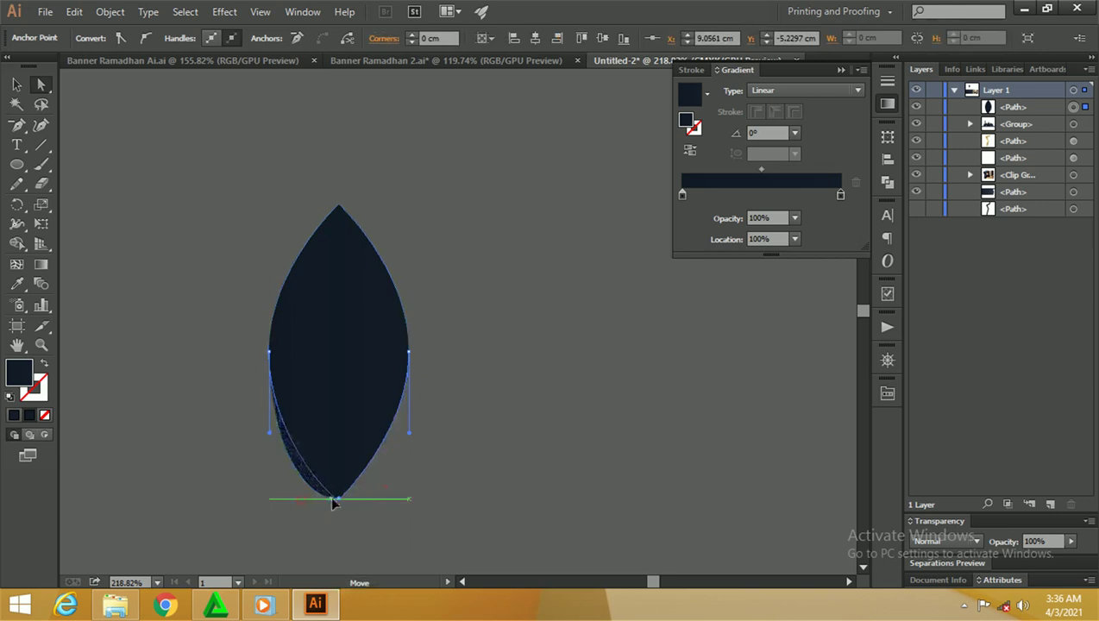
Step: Narrow the leaf shape to 1.84 cm wide and move it up and right
left_click(16, 84)
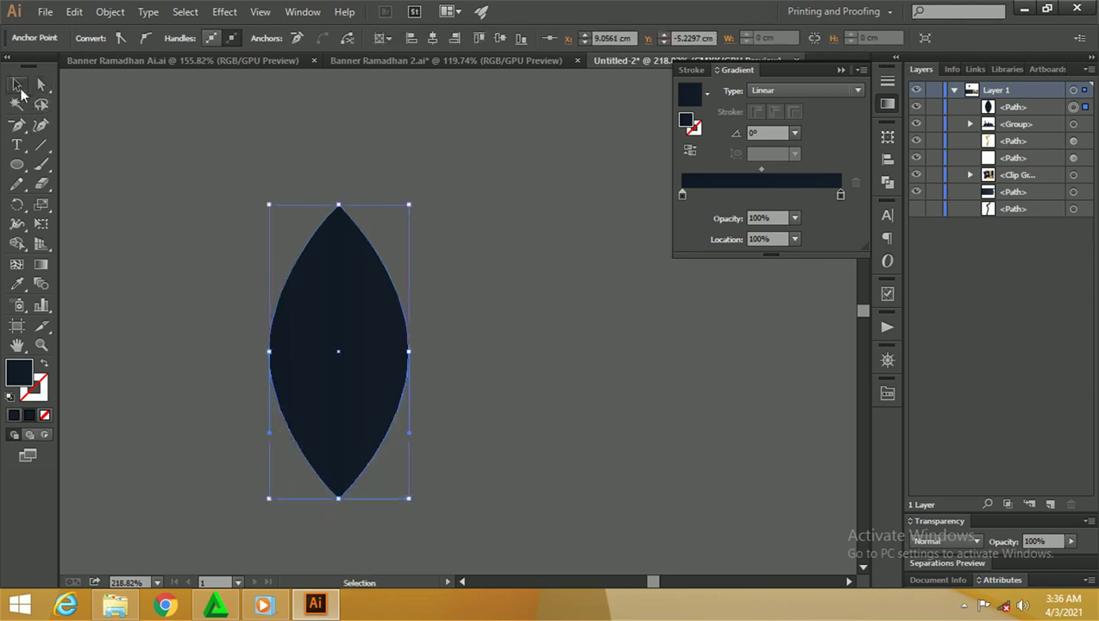
mouse_move(410, 353)
left_mouse_down()
mouse_move(361, 352)
mouse_move(350, 296)
left_mouse_up()
left_click(409, 299)
left_click_drag(407, 324, 409, 324)
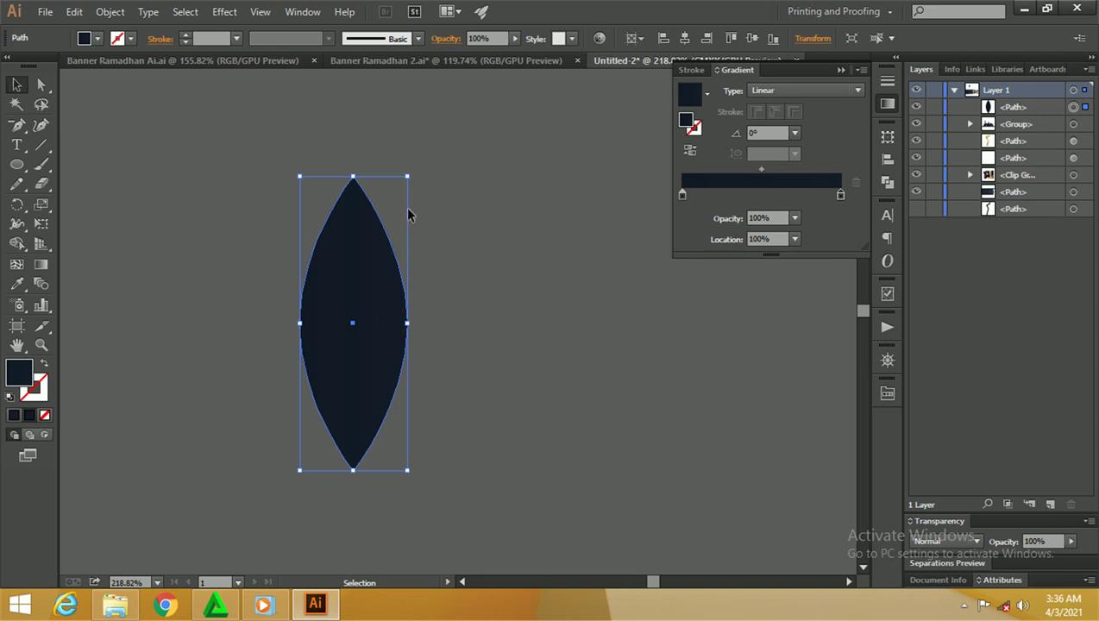
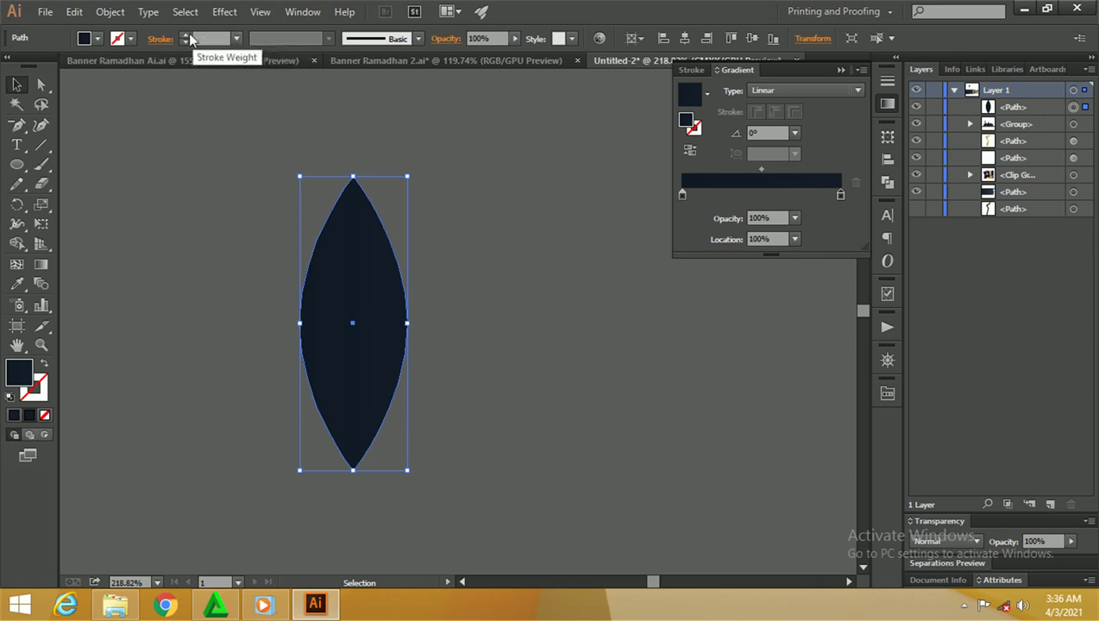
Step: Turn the lens into a dark outline with a thick-to-thin Width Profile 1 stroke
left_click(44, 368)
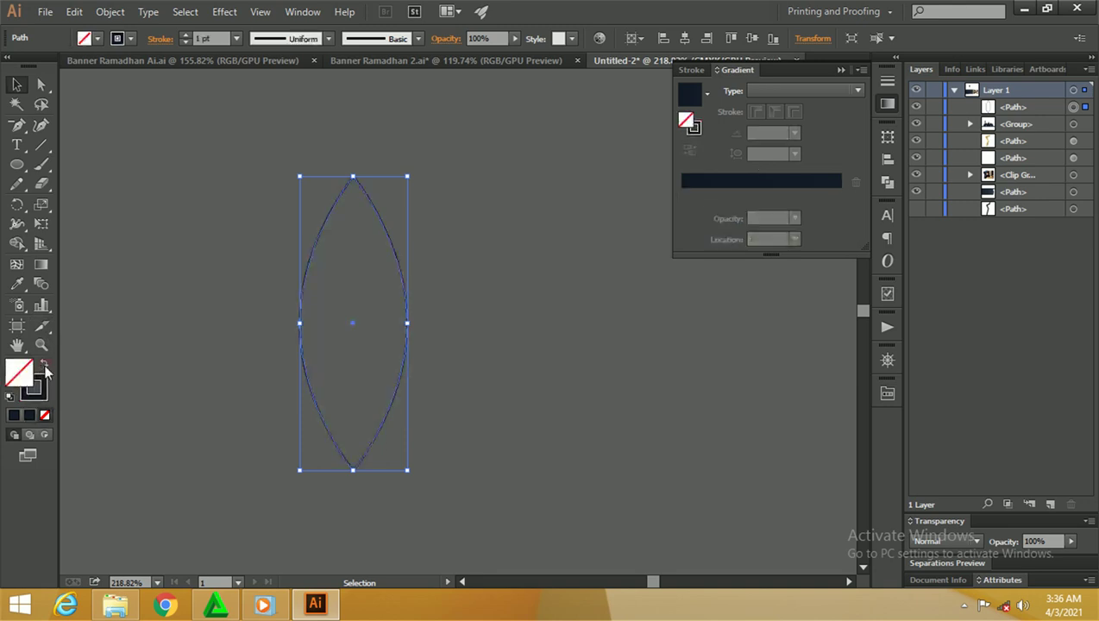
left_click(192, 35)
left_click(328, 39)
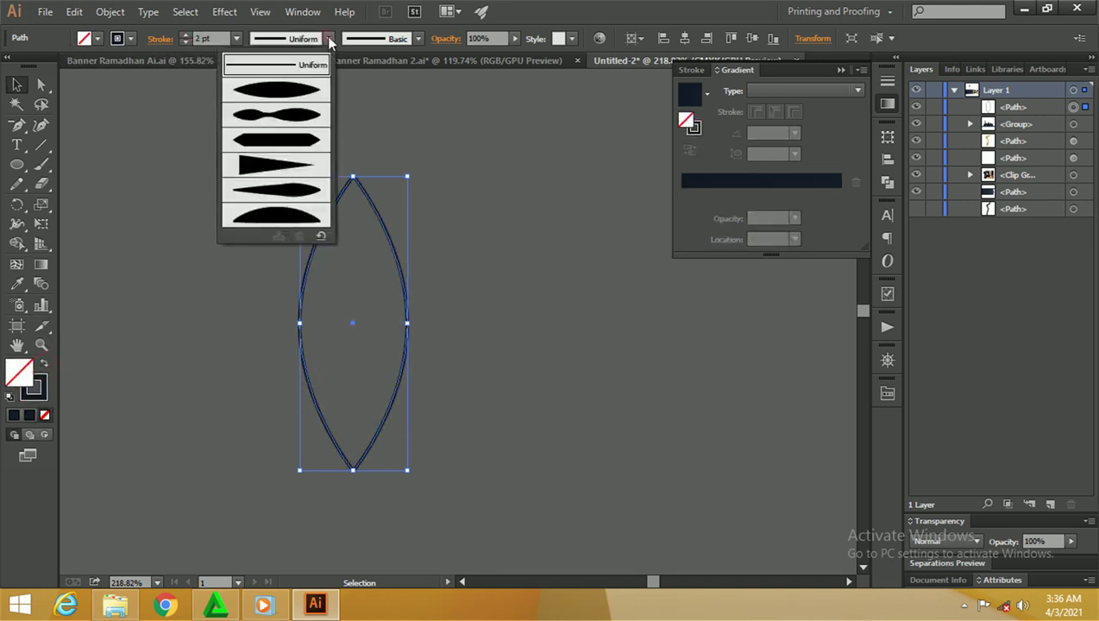
left_click(291, 91)
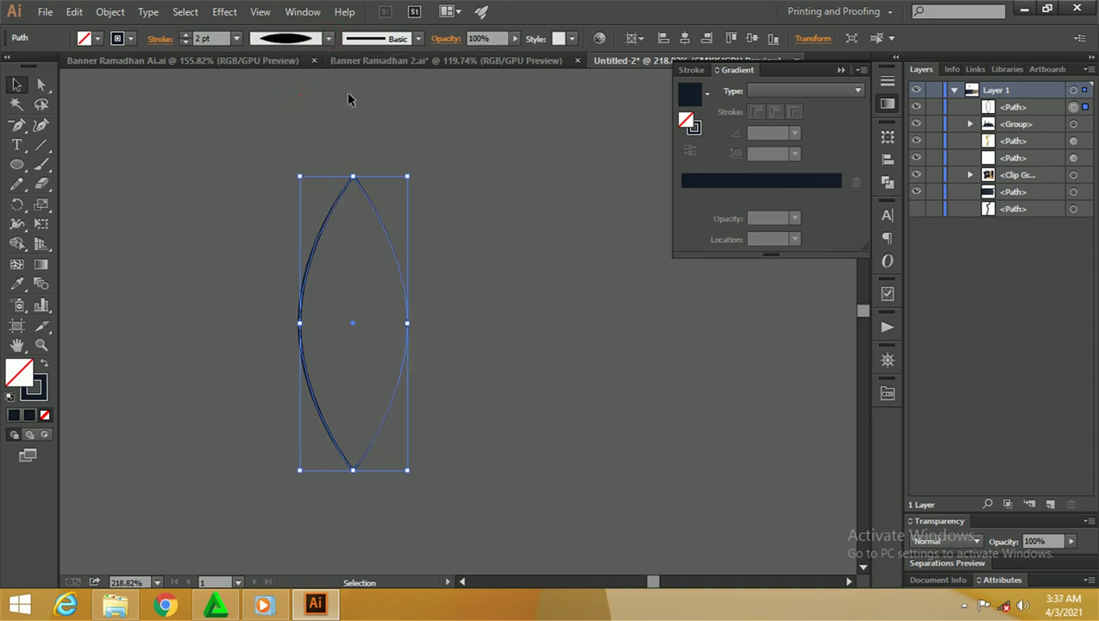
Step: Raise the tapered lens stroke weight to 5 pt
left_click(183, 36)
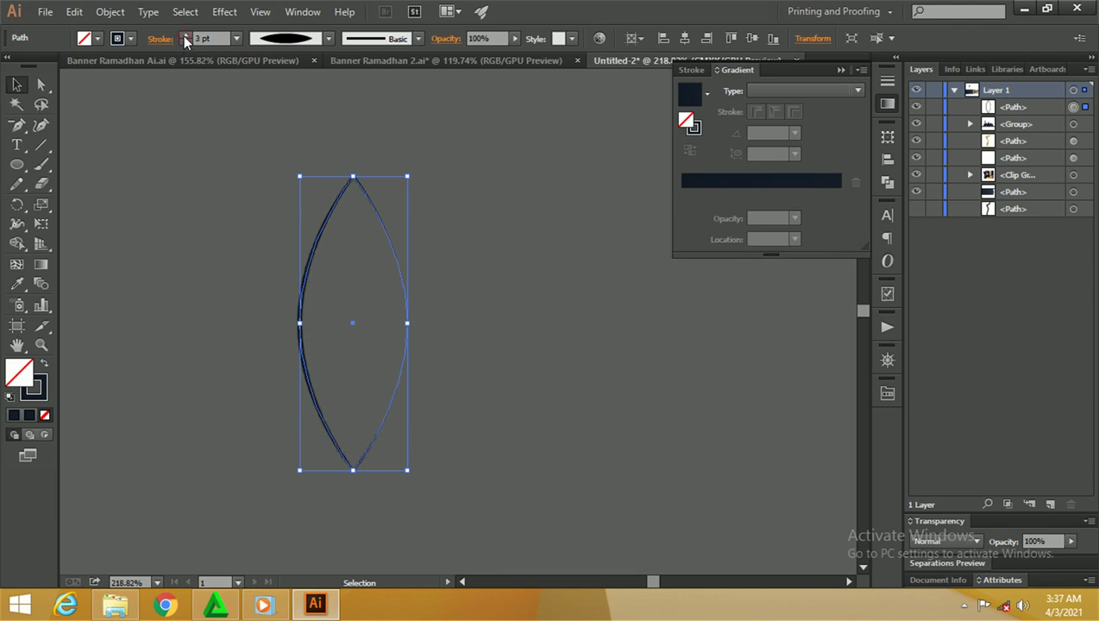
left_click(202, 103)
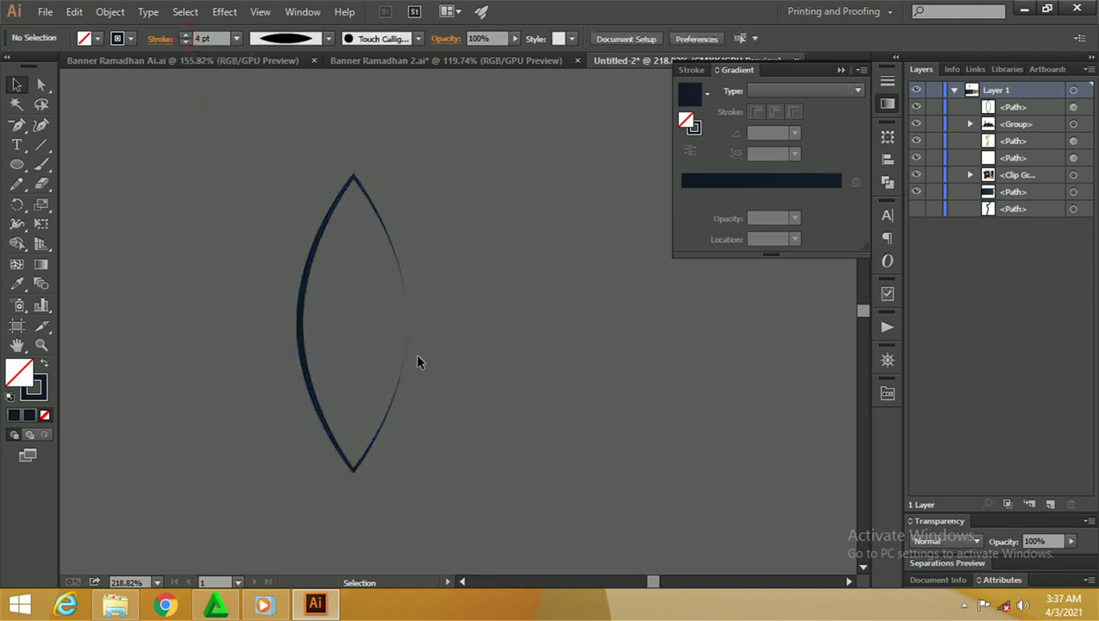
left_click(331, 219)
key("z")
left_click(324, 207, "alt")
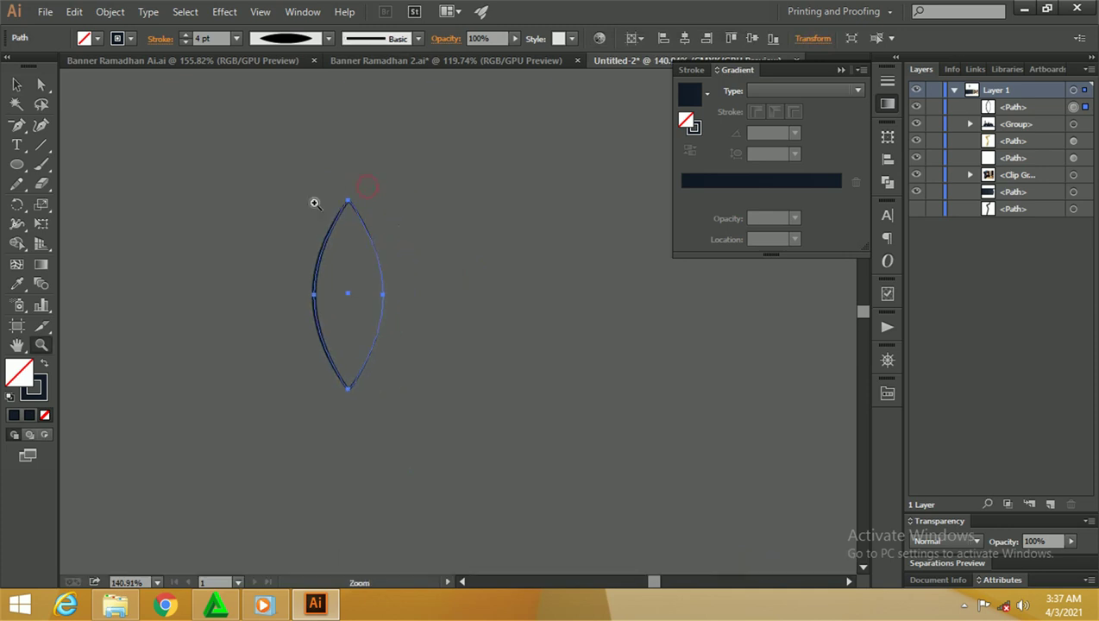
left_click(315, 227)
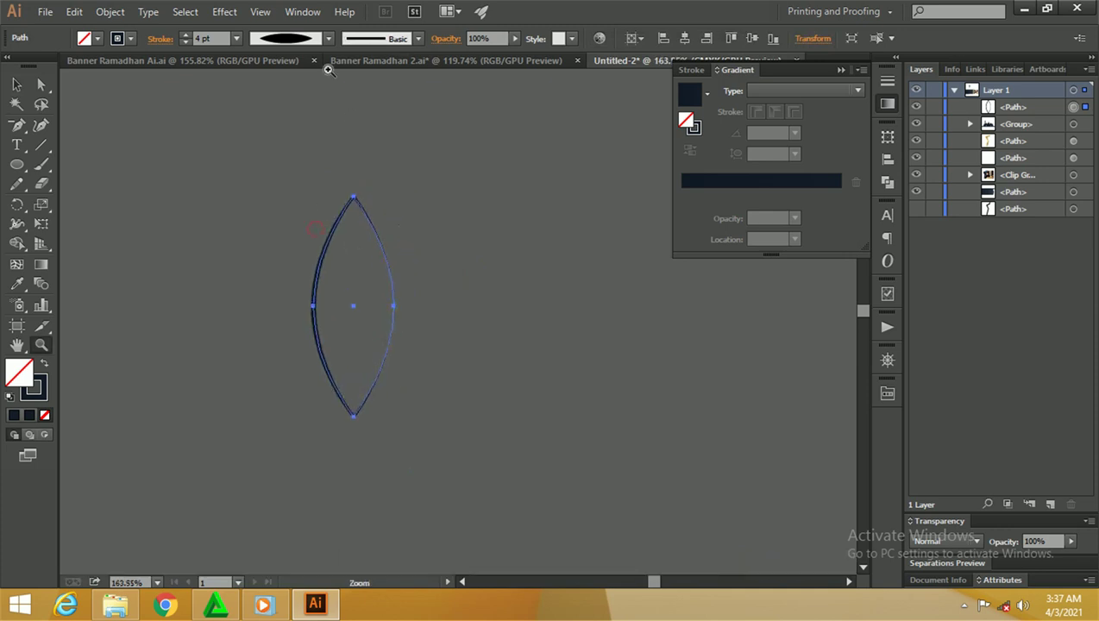
left_click(17, 84)
left_click(129, 102)
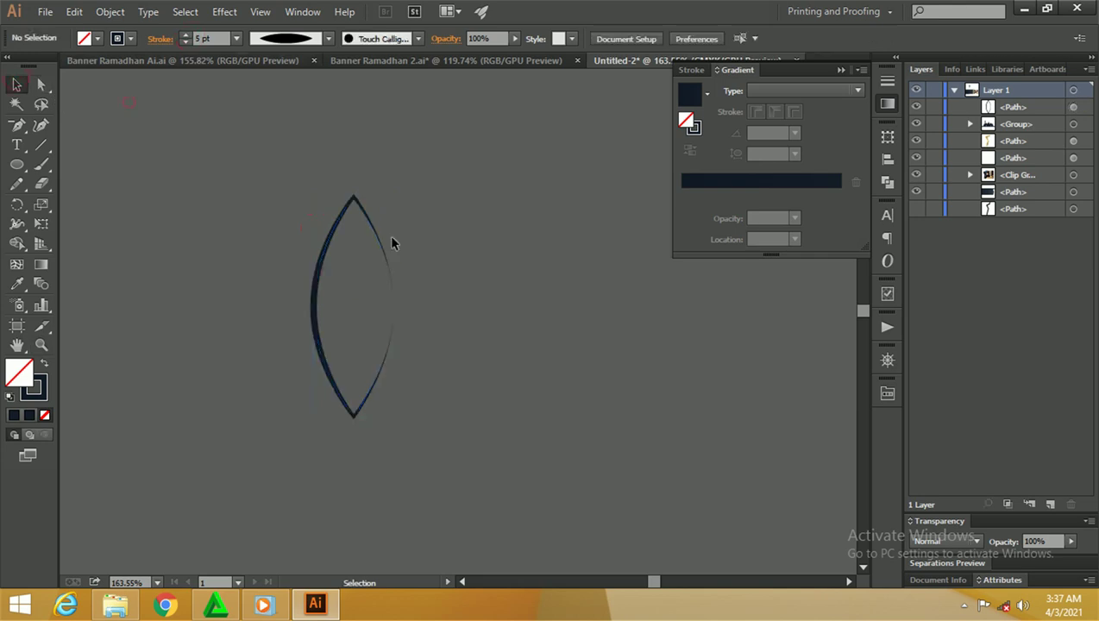
left_click(332, 226)
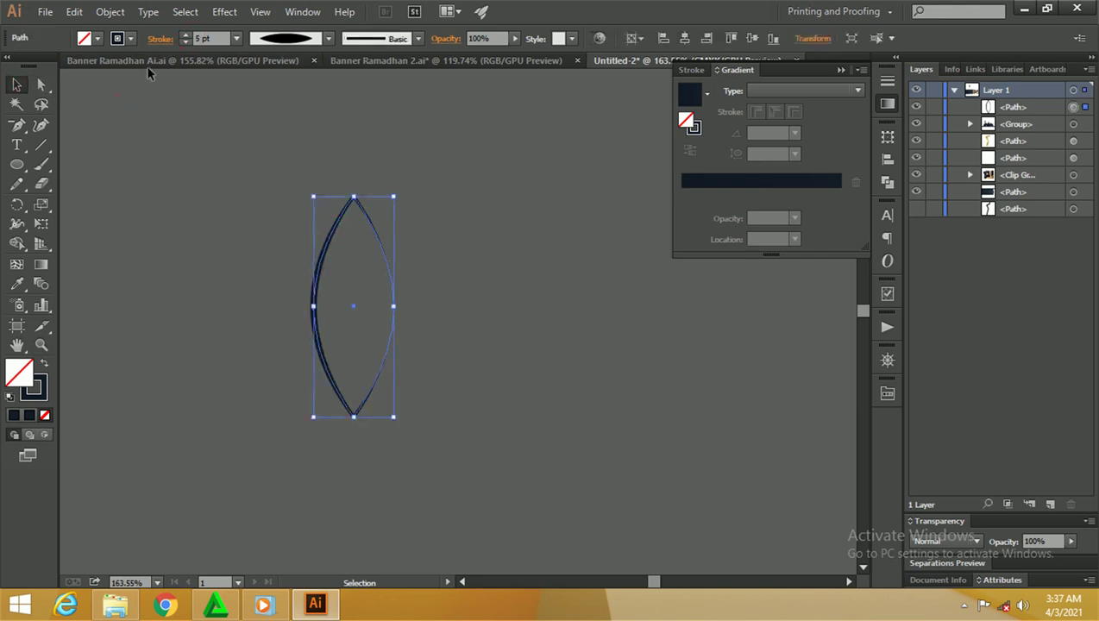
left_click(110, 12)
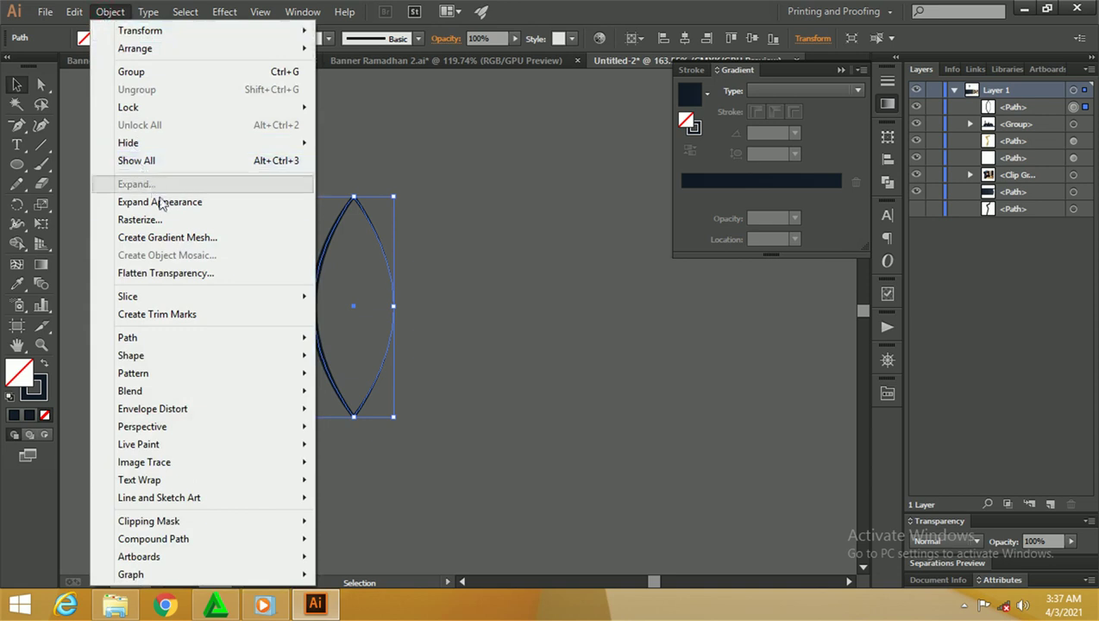
Step: Expand the tapered lens's appearance and move it up and to the left
left_click(163, 204)
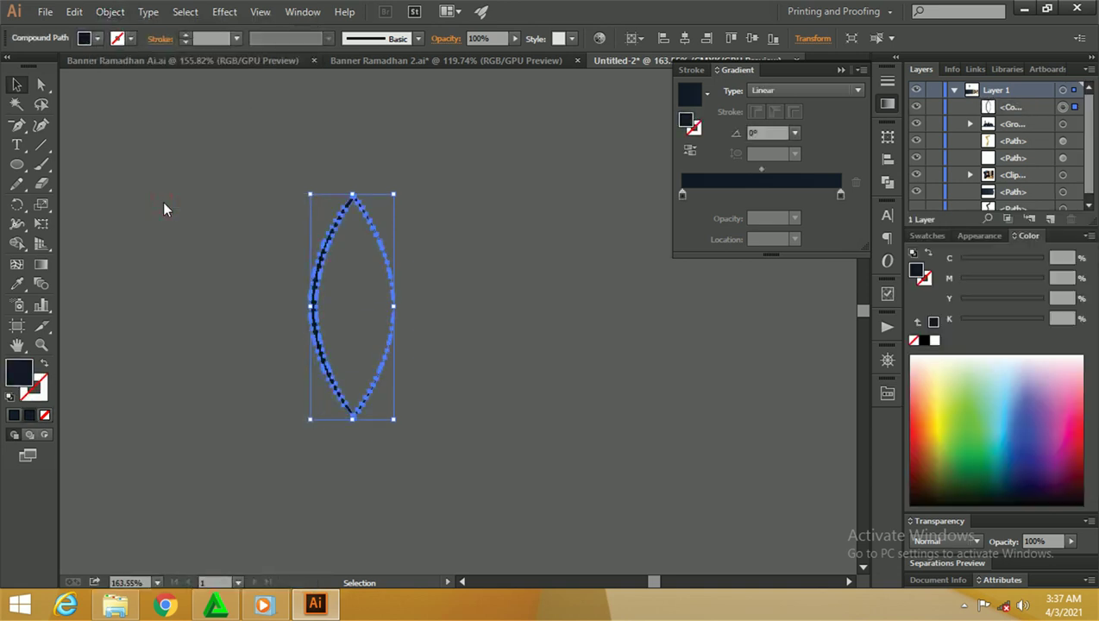
left_click(165, 205)
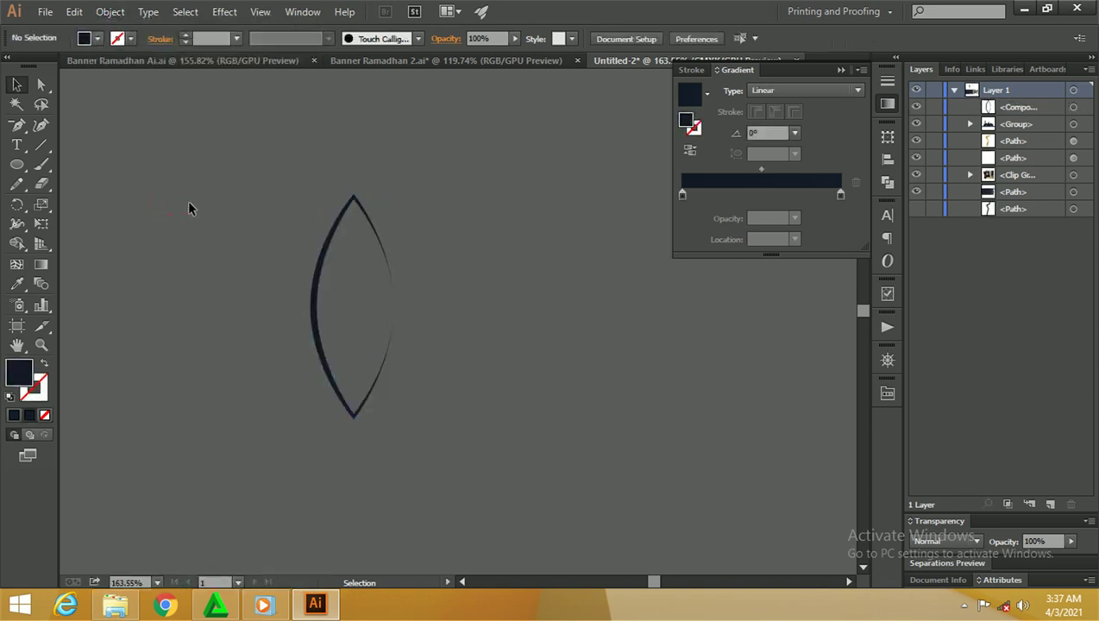
left_click_drag(335, 240, 276, 211)
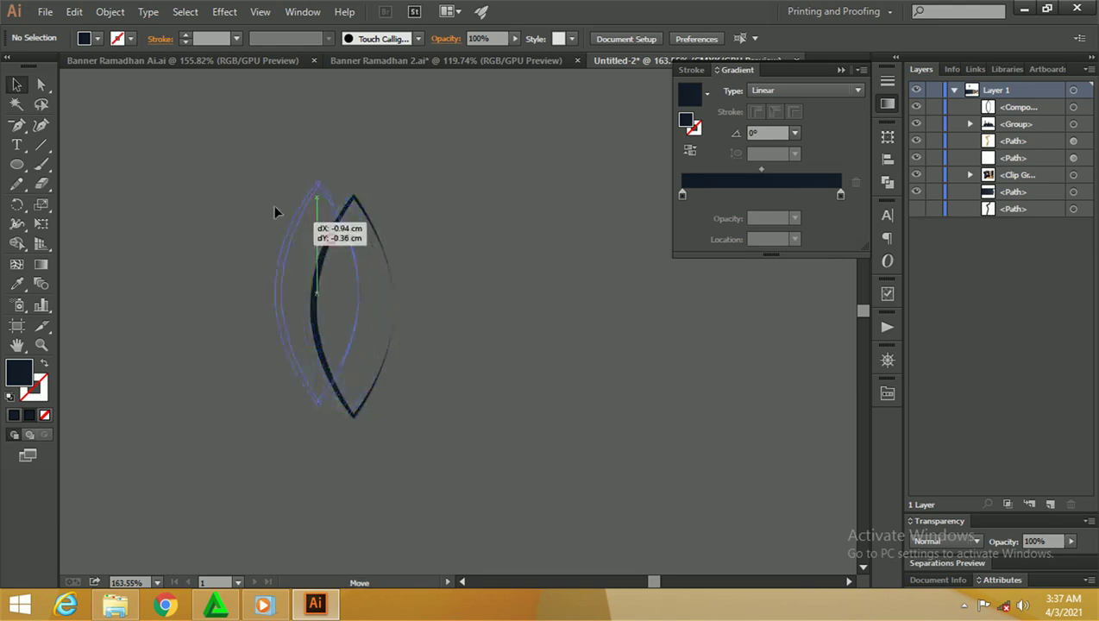
key("z")
left_click(314, 254, "alt")
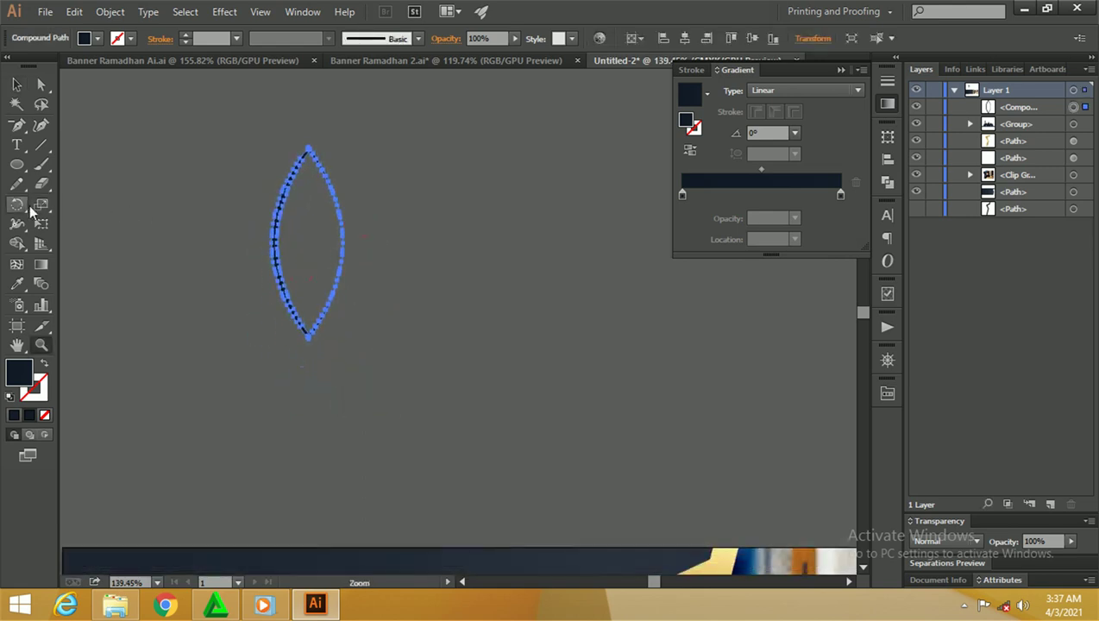
Step: Copy the lens around its bottom tip in 45° steps with Ctrl+D to make eight petals
left_click(27, 208)
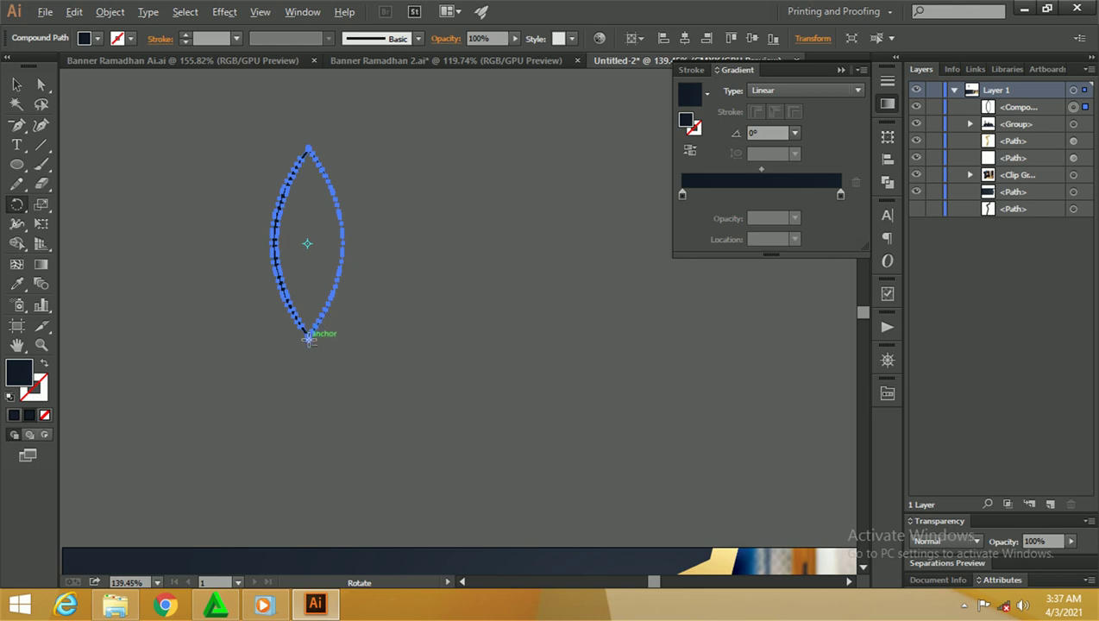
left_click(309, 339, "alt")
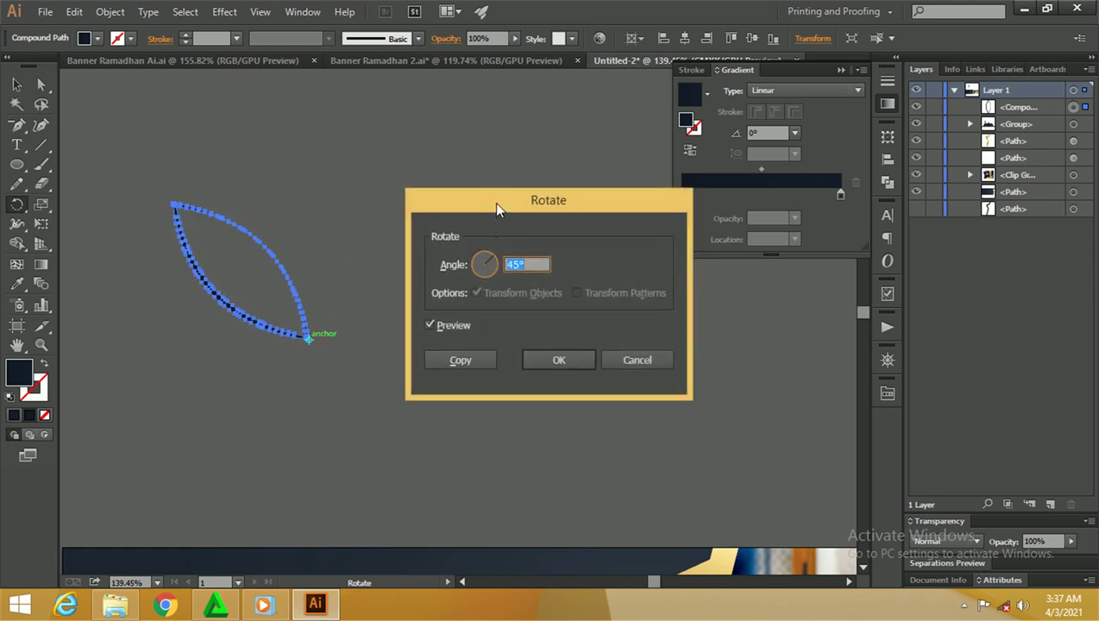
left_click_drag(497, 209, 465, 195)
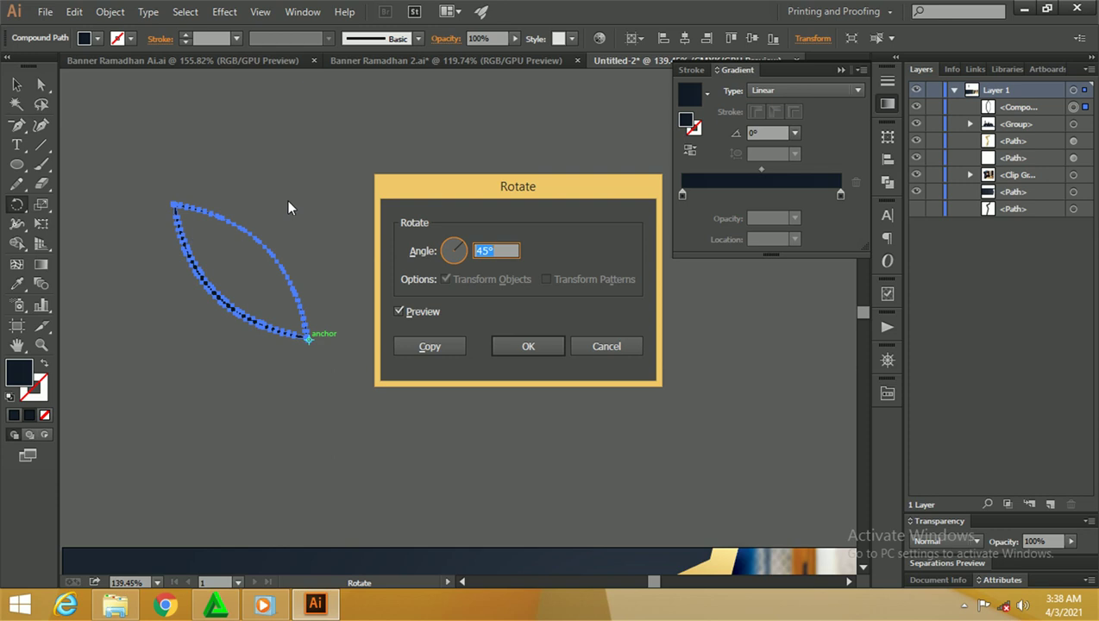
left_click(429, 346)
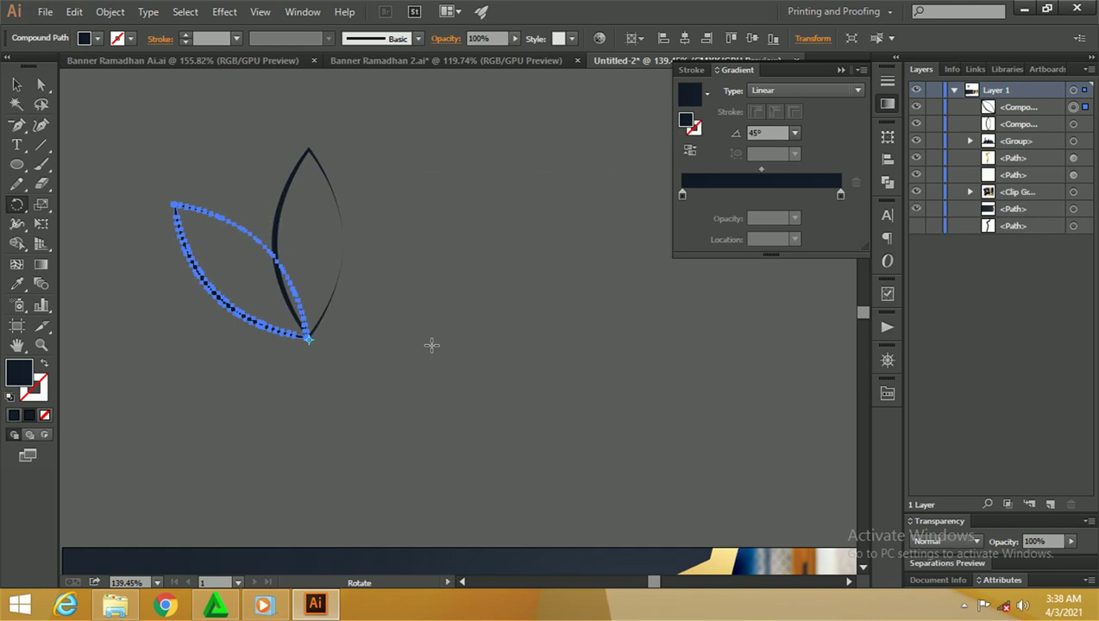
key("ctrl+d")
key("ctrl+d")
key("ctrl+d")
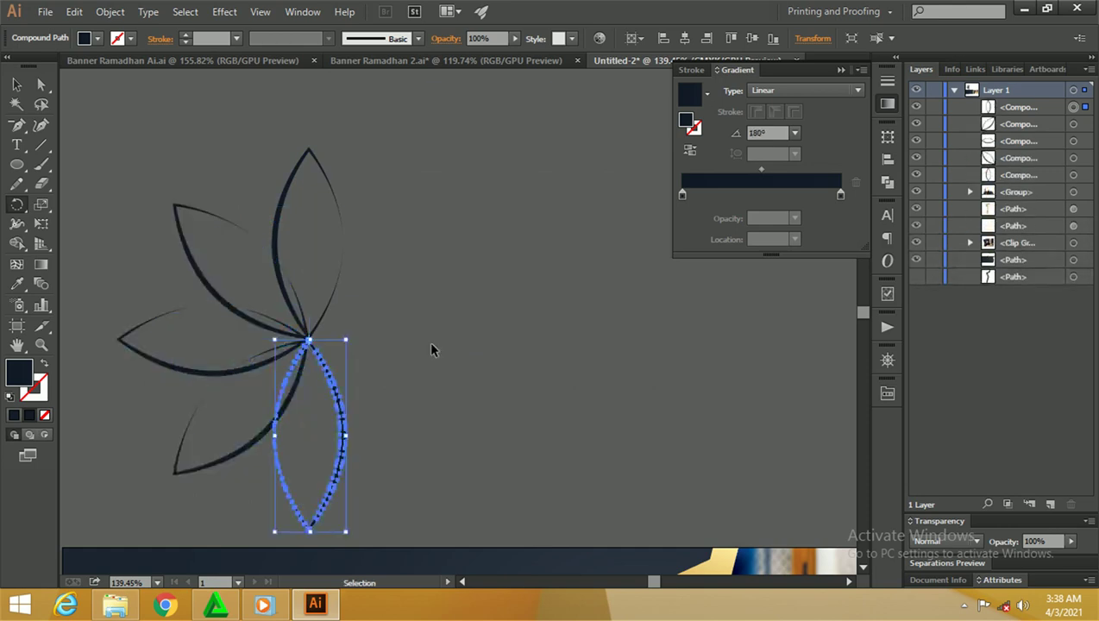
key("ctrl+d")
key("ctrl+d")
key("ctrl+d")
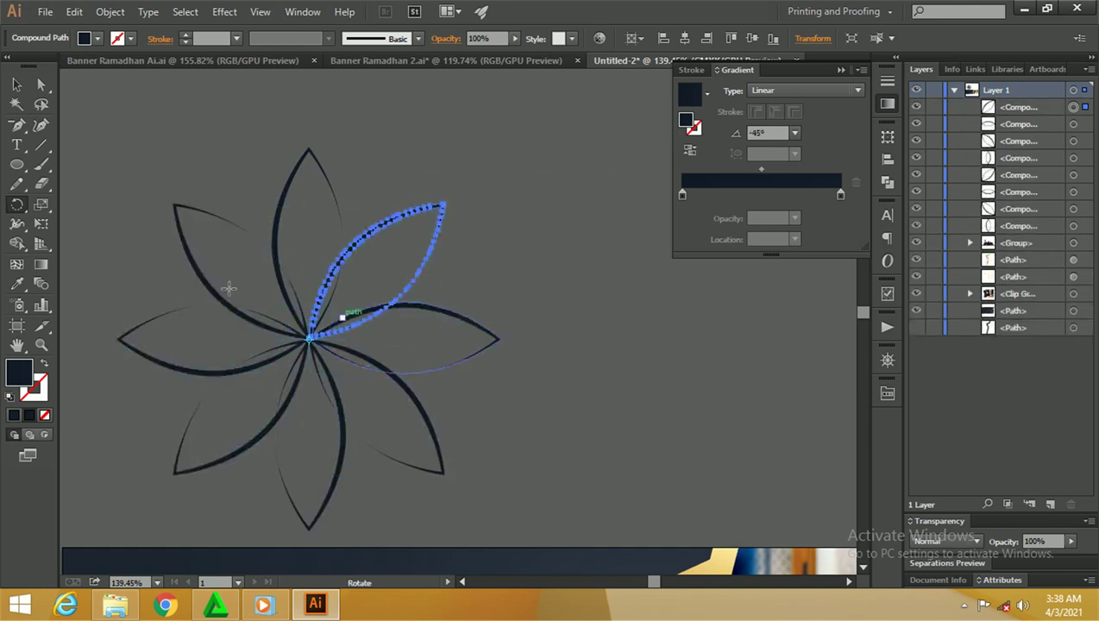
left_click(16, 83)
left_click(235, 132)
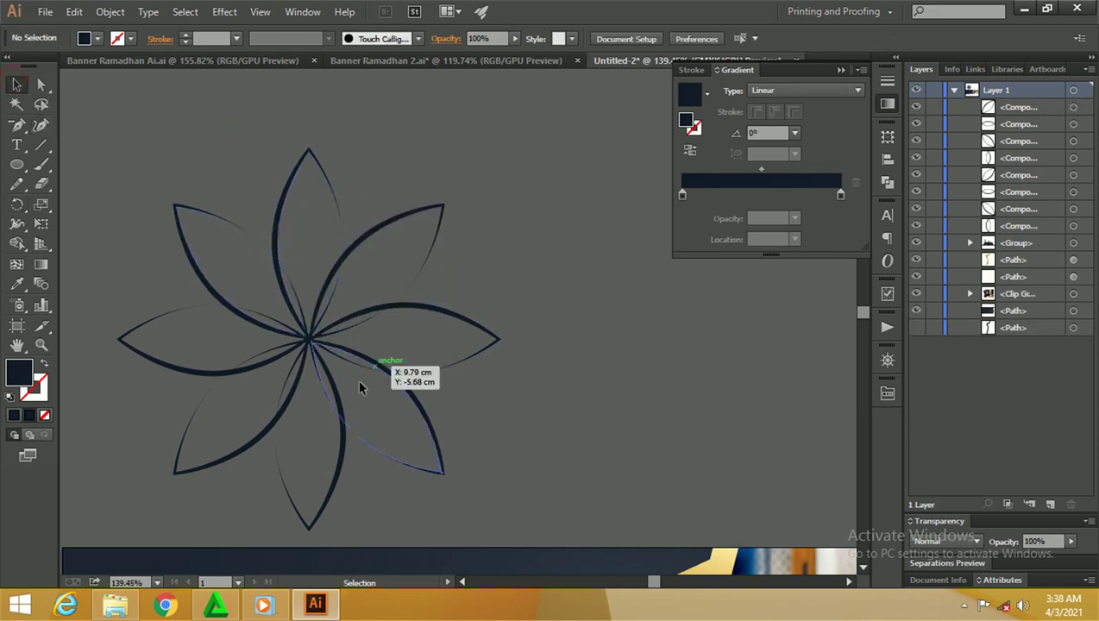
key("z")
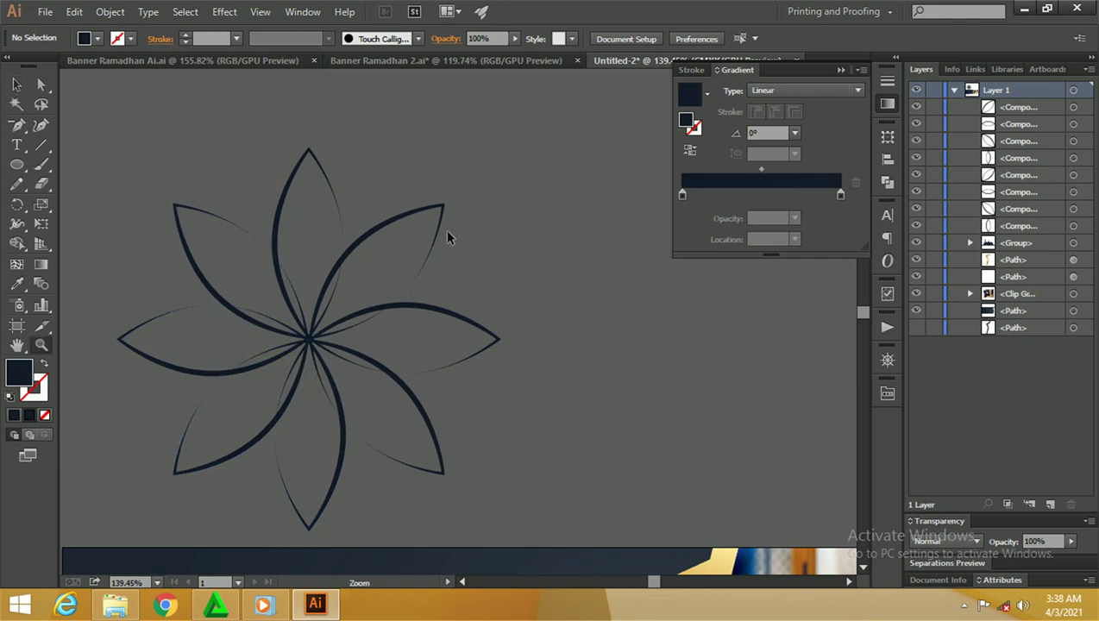
left_click_drag(448, 235, 373, 216)
Step: Unite the eight petals into one flower shape with Pathfinder
scroll(453, 209, "down", 2, "alt")
key("v")
key("ctrl+z")
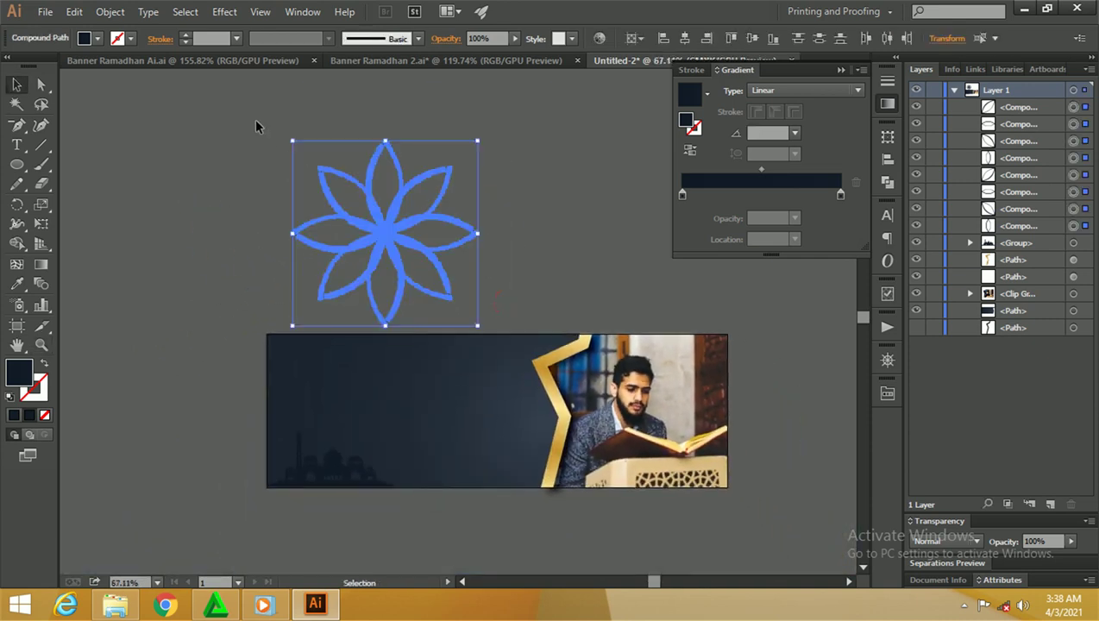
key("a")
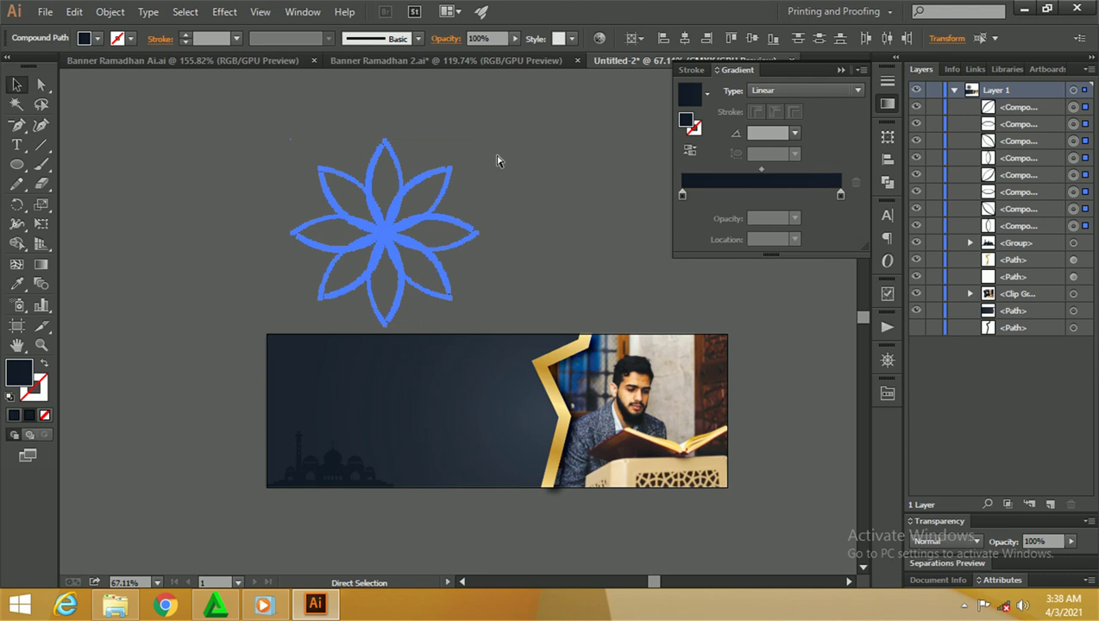
key("v")
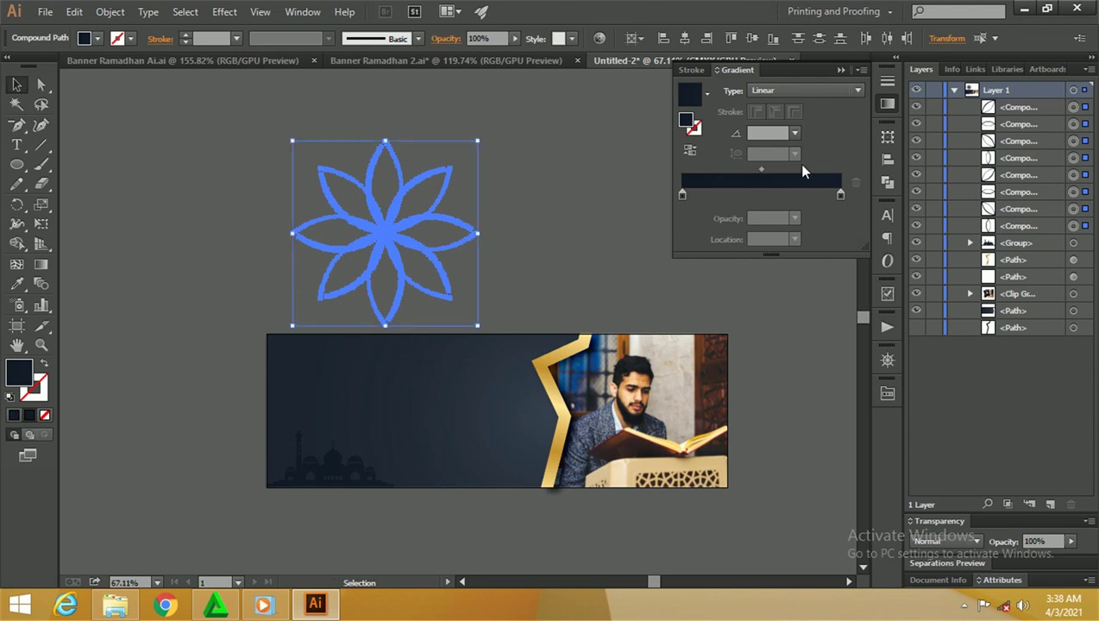
left_click(887, 182)
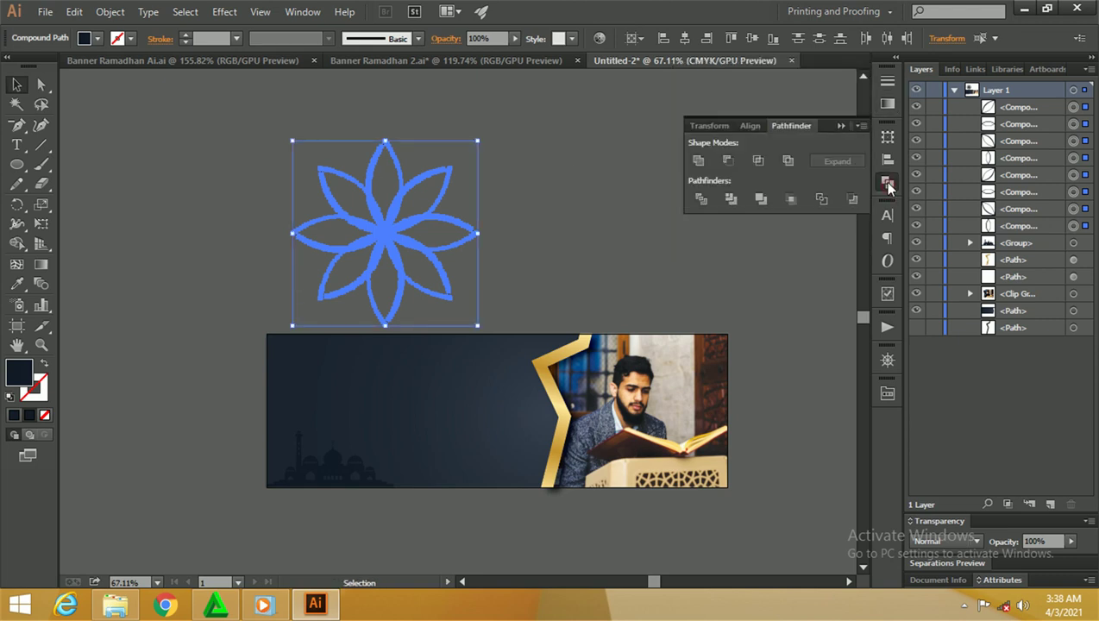
left_click(698, 161)
left_click(526, 196)
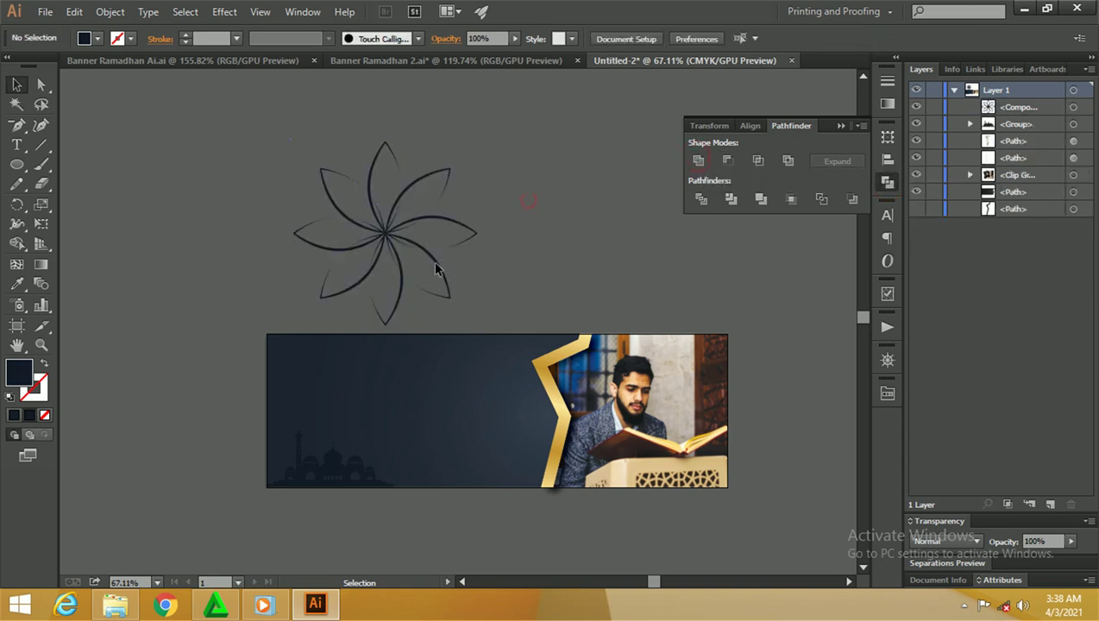
Step: Scale the flower down to about 2.76 cm by a corner handle
key("z")
left_click_drag(421, 226, 667, 260)
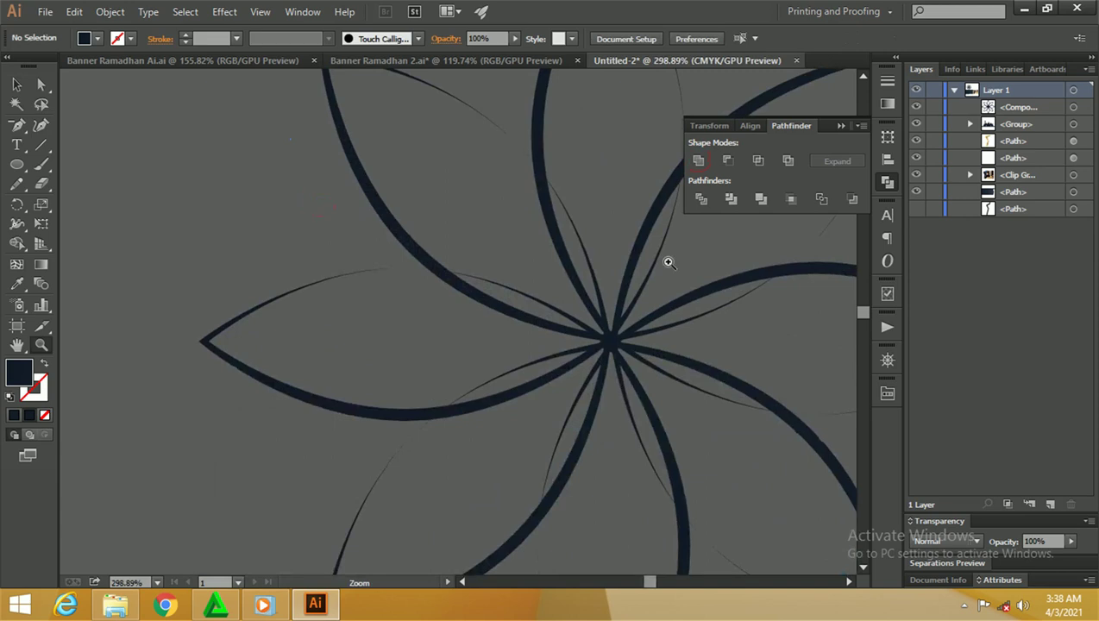
left_click(536, 241, "alt")
left_click_drag(484, 245, 398, 230)
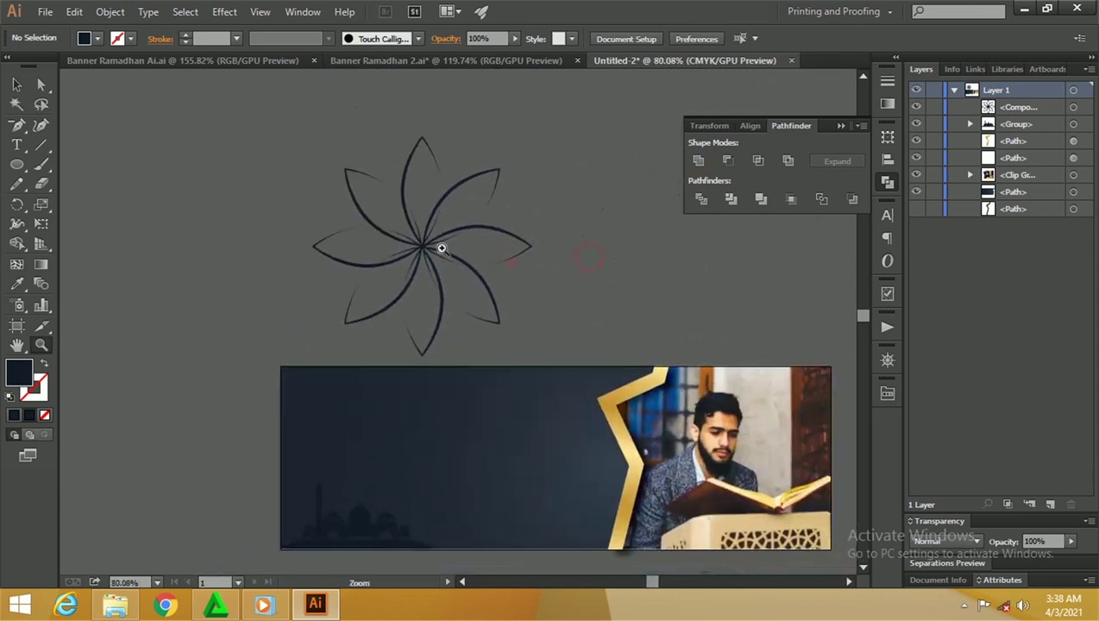
key("v")
left_click(493, 172)
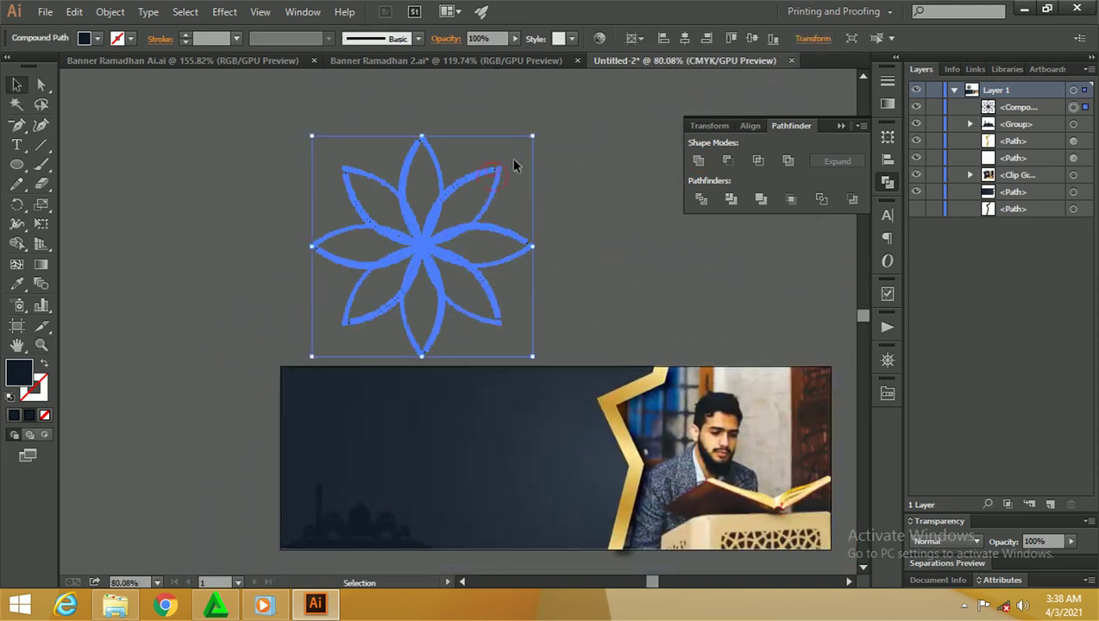
mouse_move(532, 135)
left_mouse_down()
mouse_move(362, 250)
mouse_move(345, 318)
mouse_move(308, 182)
left_mouse_up()
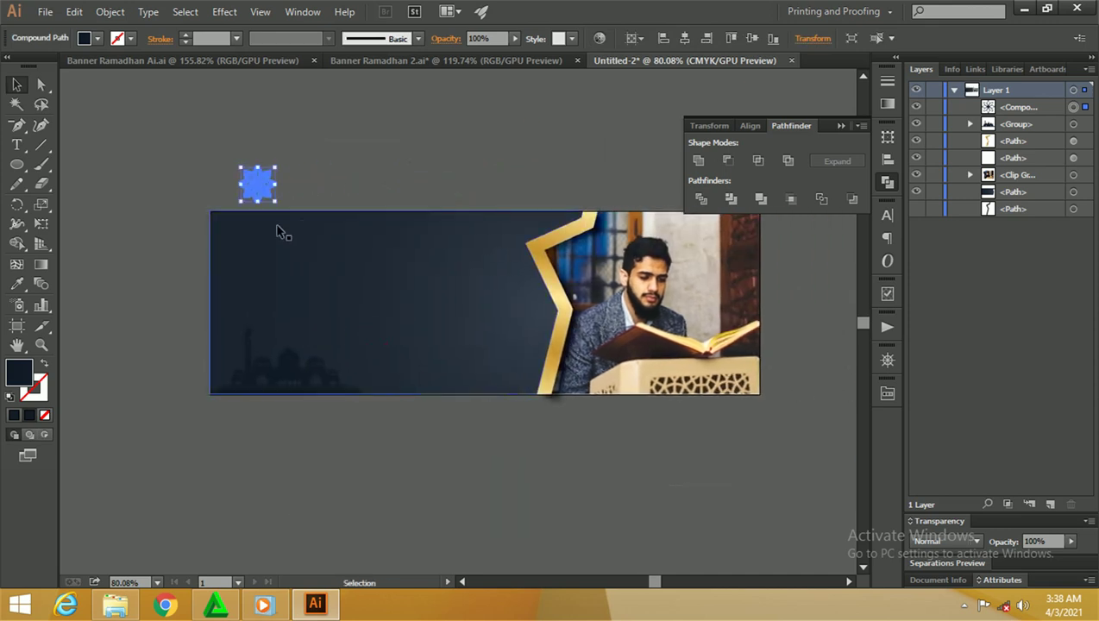
Step: Shrink the flower to about 1.39 cm
key("z")
left_click(304, 199)
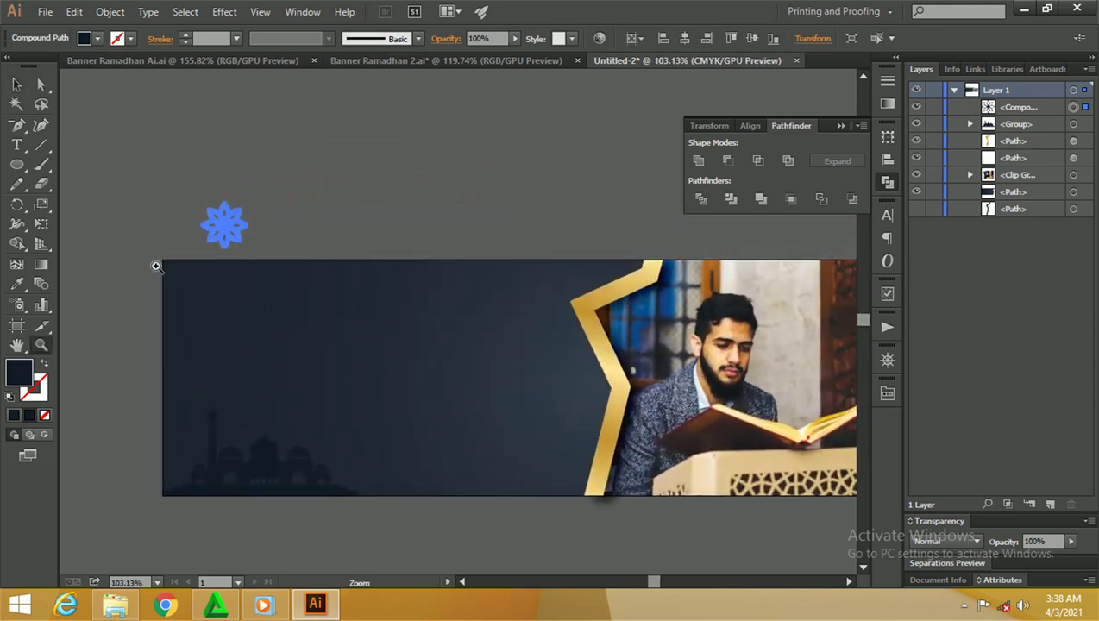
left_click_drag(520, 257, 495, 237)
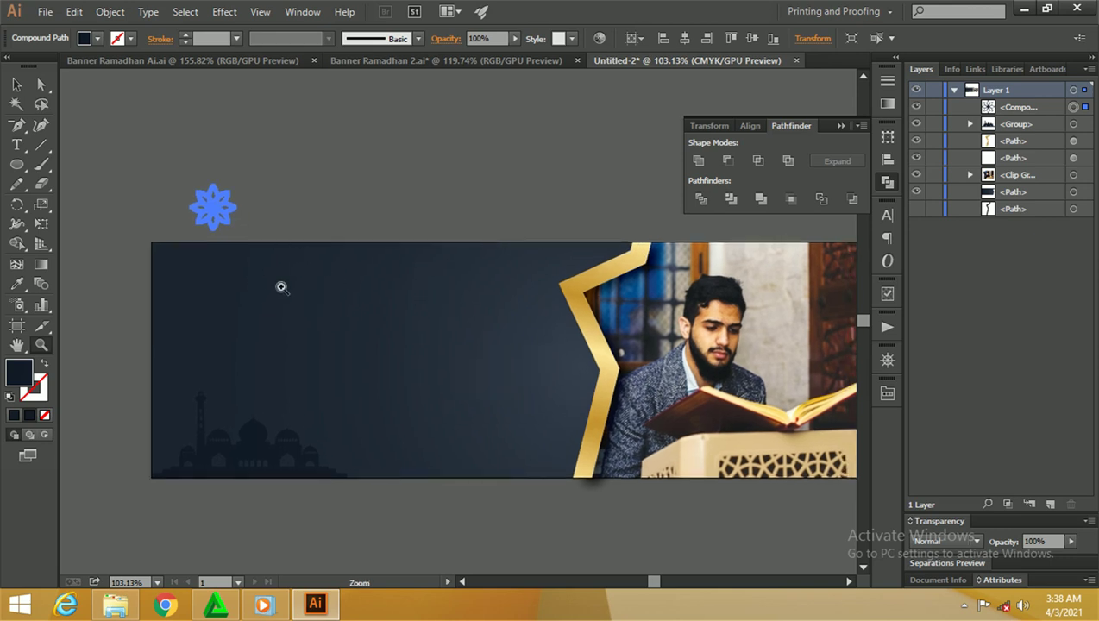
left_click(16, 83)
left_click(213, 207)
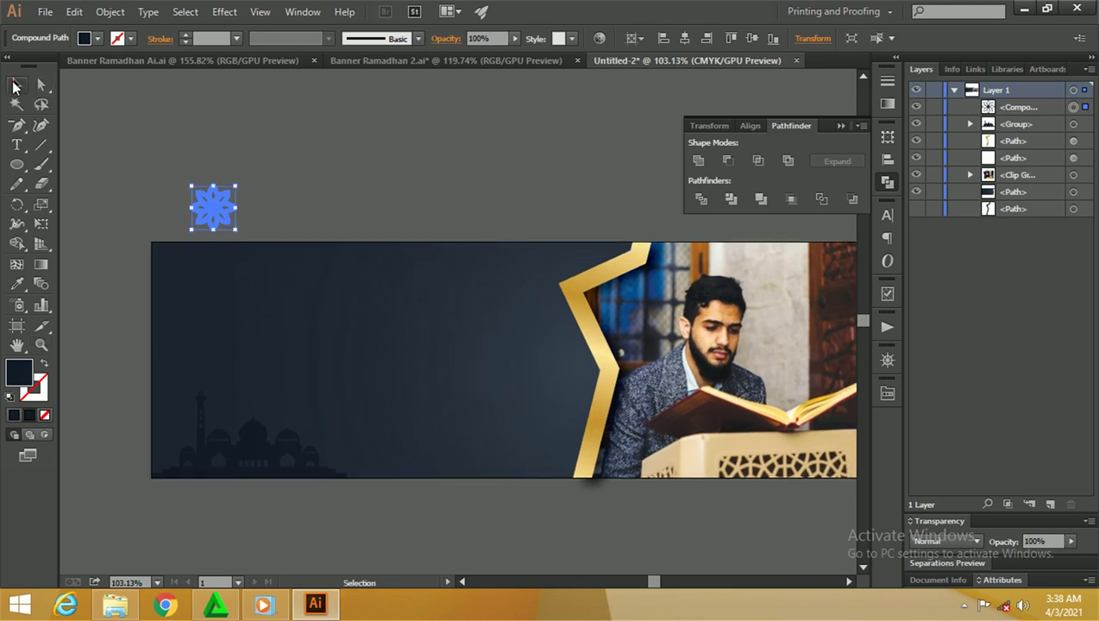
left_click_drag(237, 183, 159, 244)
Step: Move the flower onto the banner's top-left corner
left_click(235, 183)
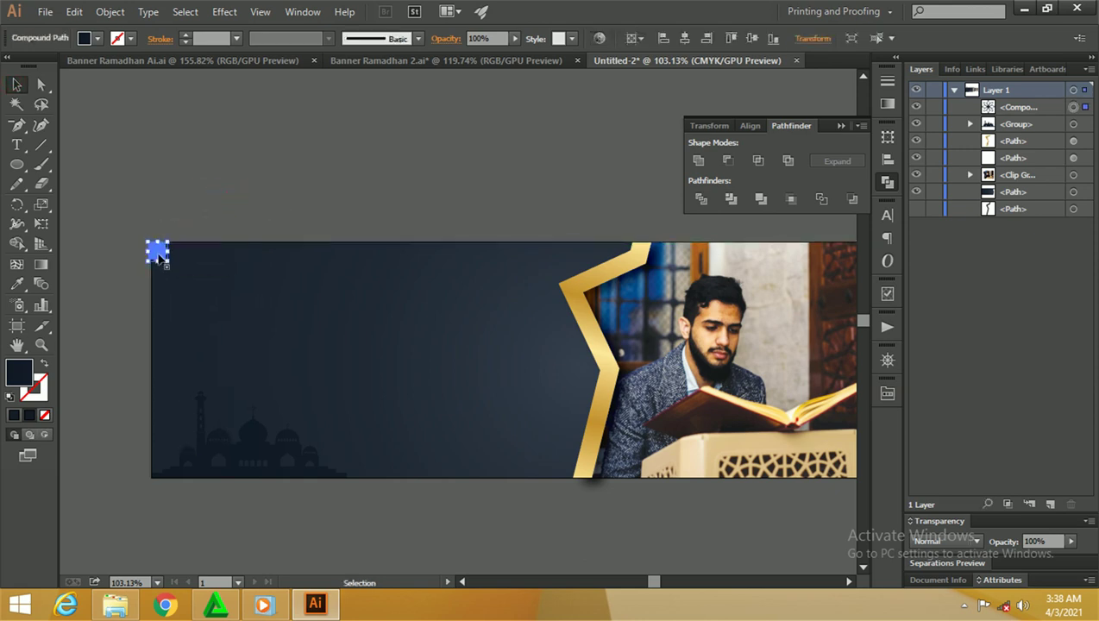
left_click(101, 226)
left_click_drag(260, 291, 264, 245)
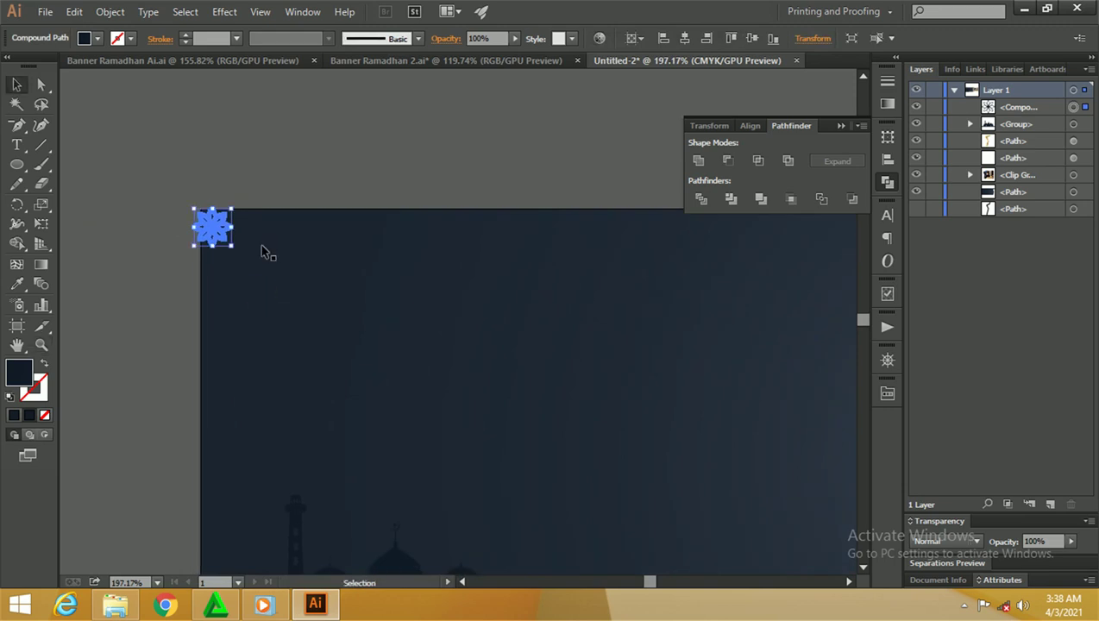
left_click_drag(184, 203, 210, 220)
left_click(169, 192)
left_click(346, 273)
left_click(341, 199)
left_click_drag(284, 238, 289, 239)
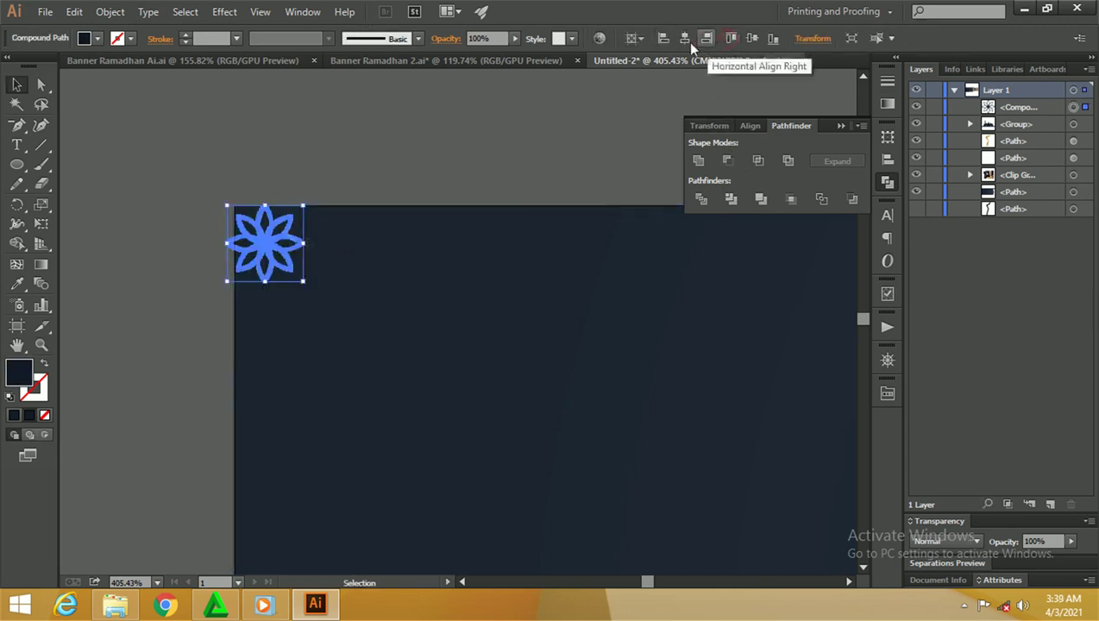
Step: Check the flower's corner placement at different zoom levels, then reselect it
left_click(423, 135)
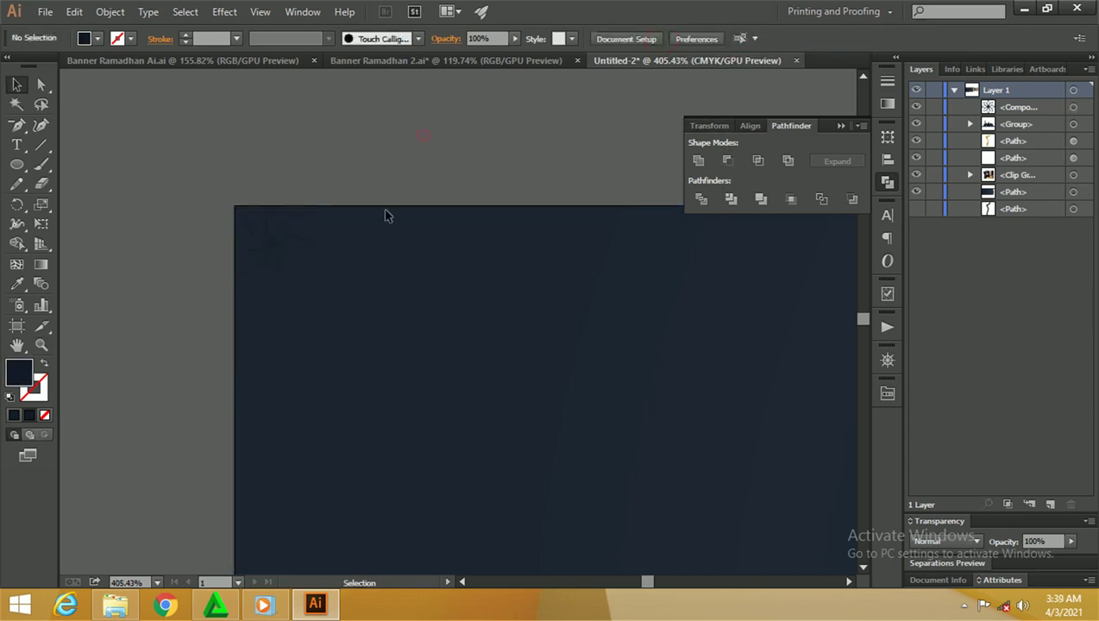
left_click(301, 248)
key("z")
left_click_drag(398, 144, 374, 199)
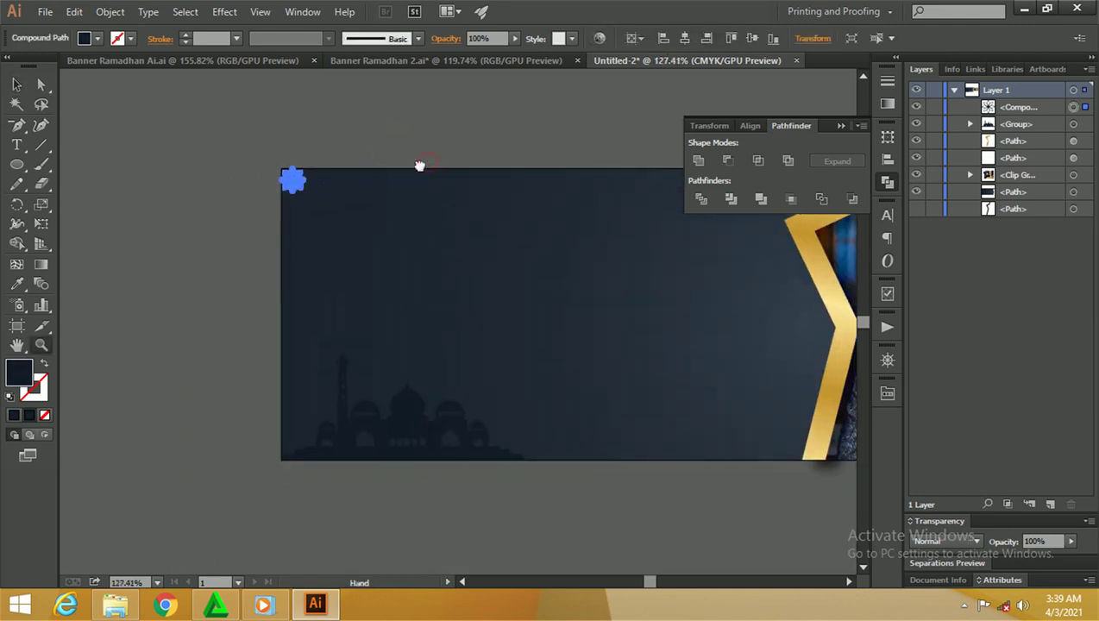
left_click_drag(374, 199, 323, 207)
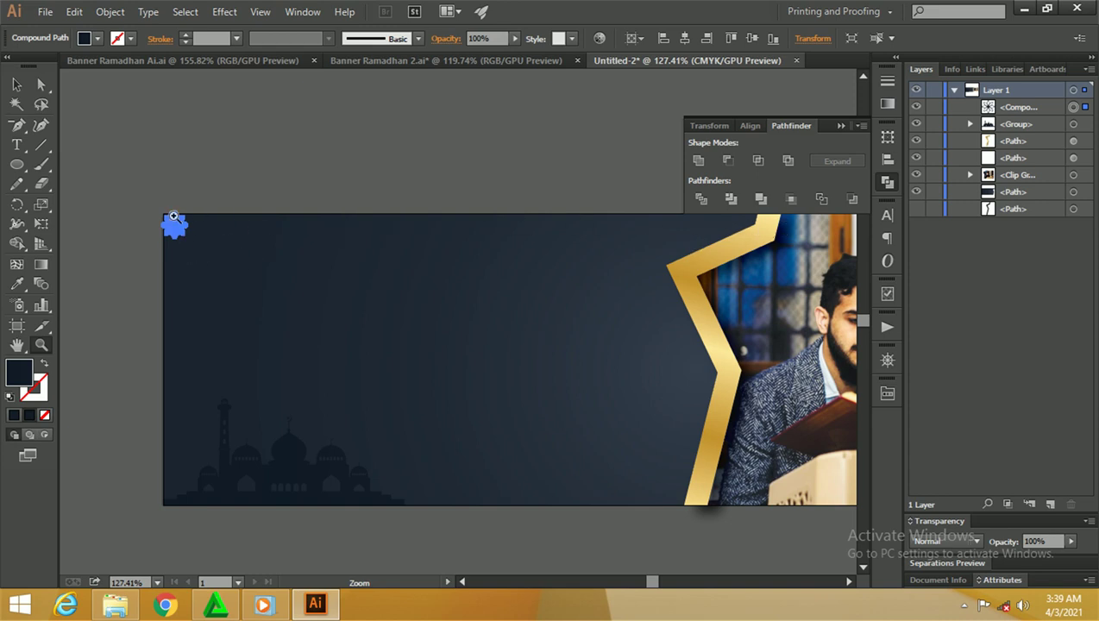
left_click_drag(173, 216, 222, 213)
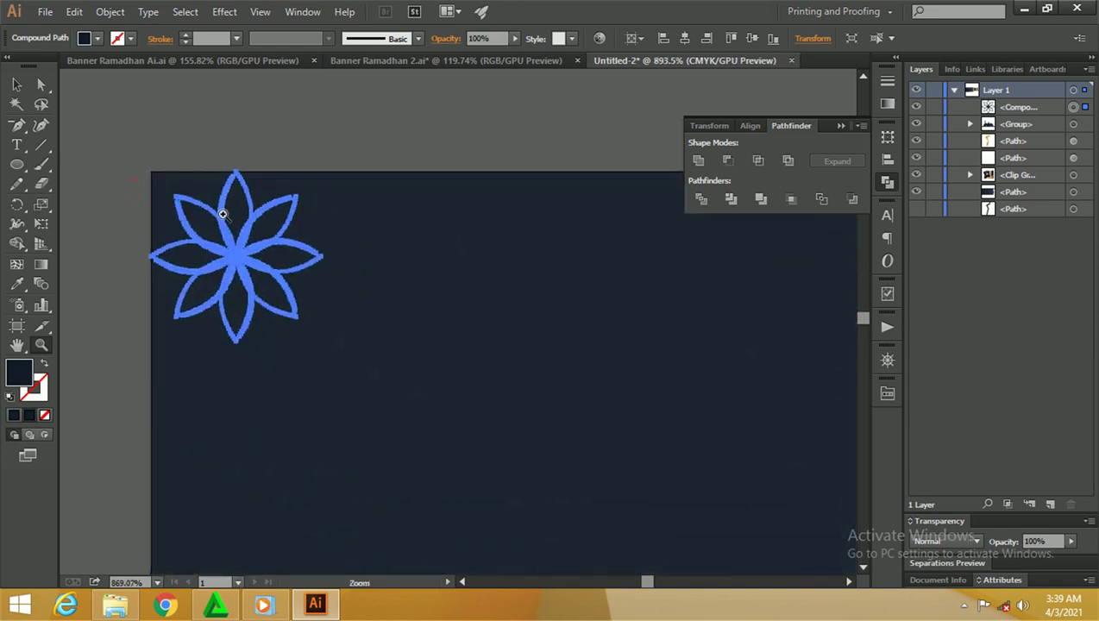
left_click_drag(222, 214, 225, 217)
left_click(16, 84)
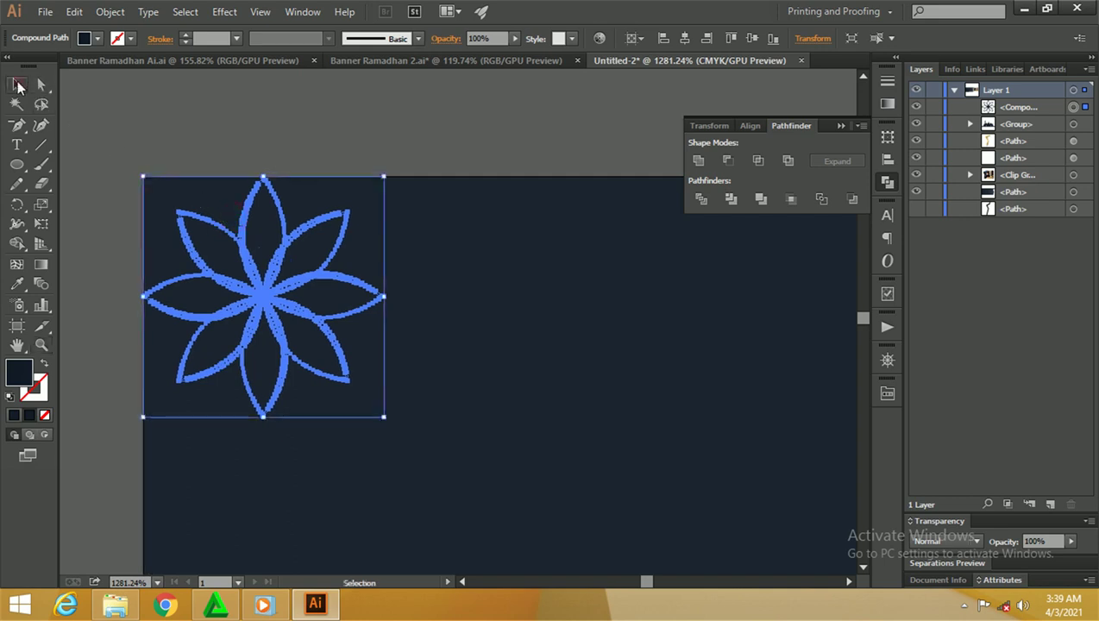
left_click(170, 110)
left_click(282, 261)
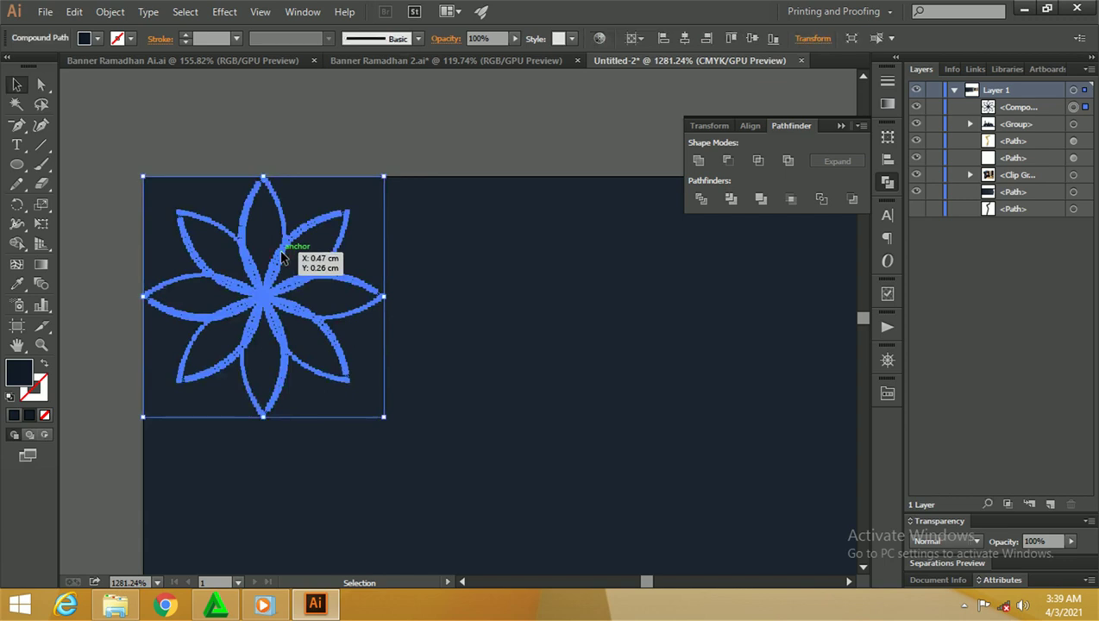
Step: Alt-drag a copy of the flower just to its right
left_click_drag(282, 253, 528, 264)
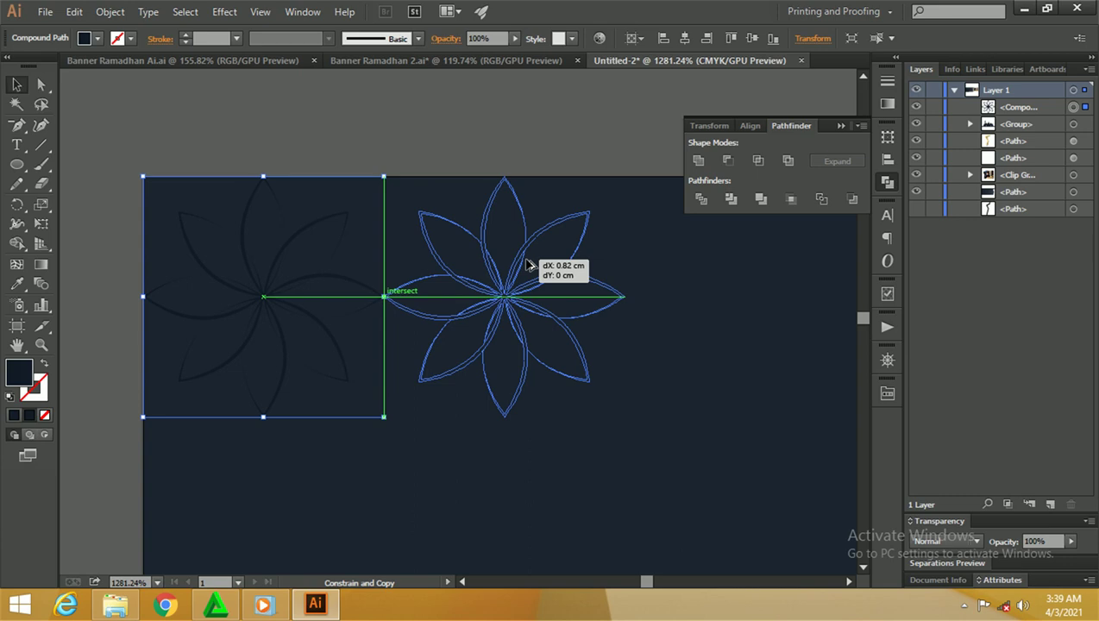
left_click_drag(528, 263, 526, 259)
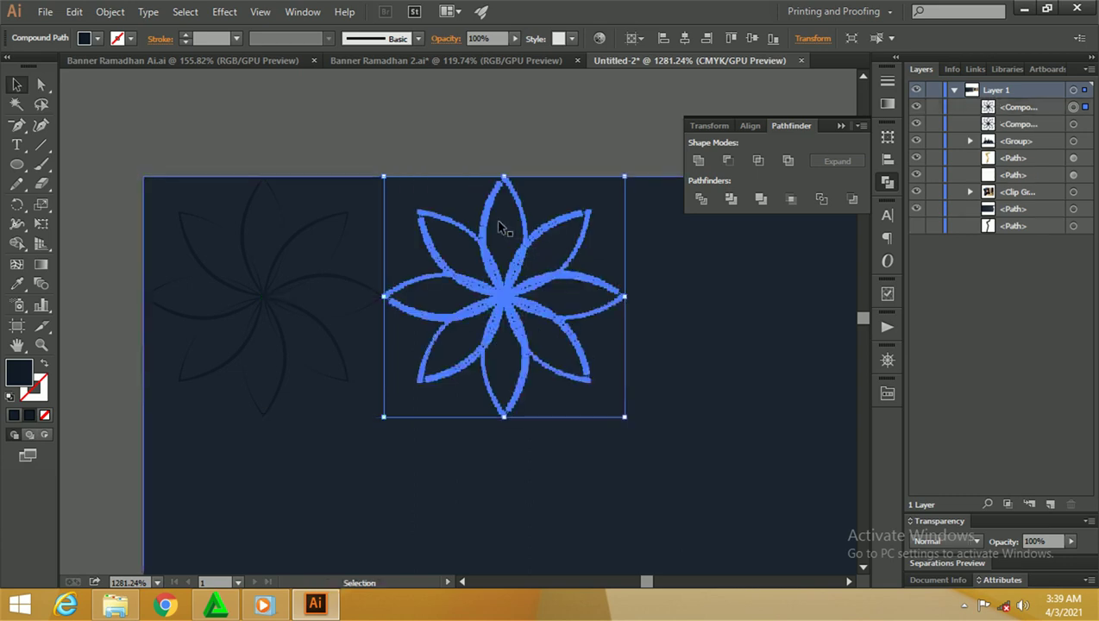
key("a")
key("ctrl+d")
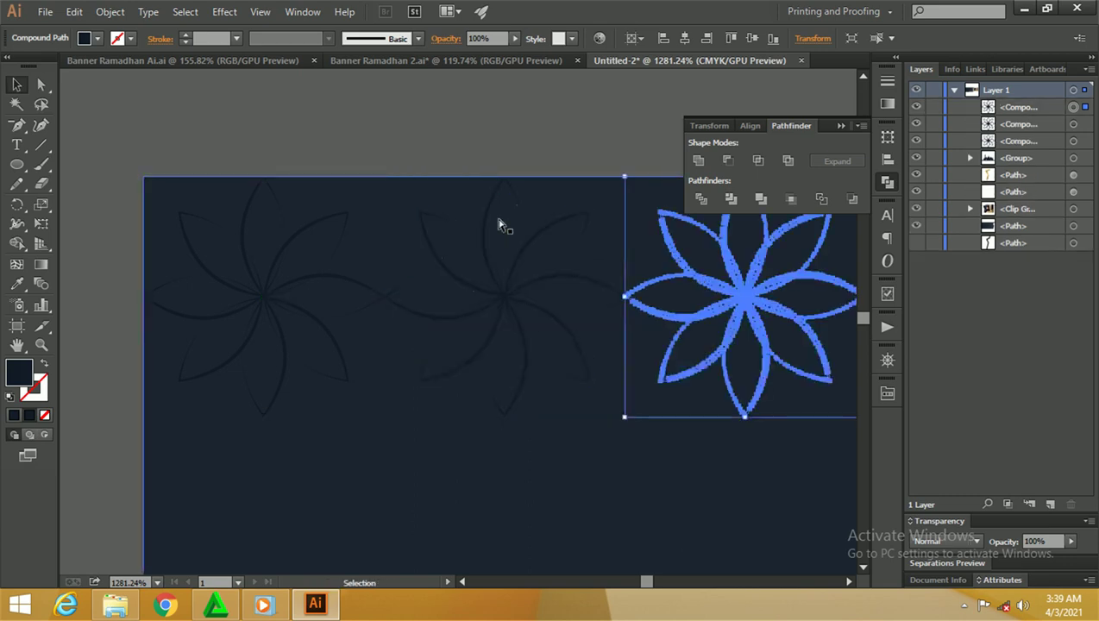
Step: Repeat the copy with Ctrl+D to extend the flower row along the top edge
scroll(473, 231, "right", 1)
scroll(473, 231, "right", 3)
key("v")
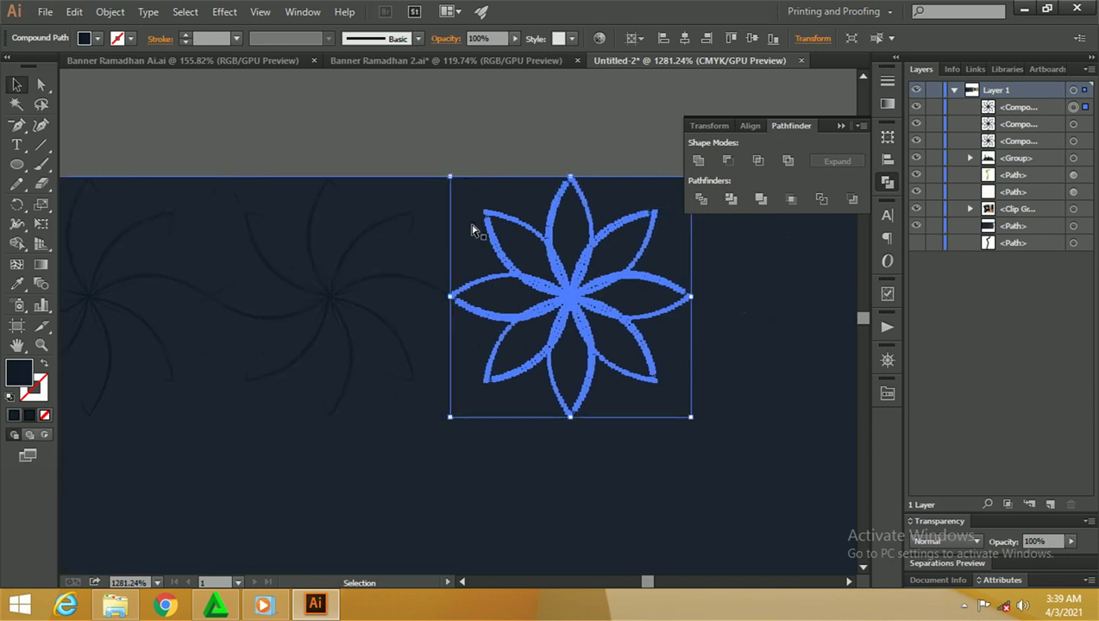
key("a")
key("ctrl+d")
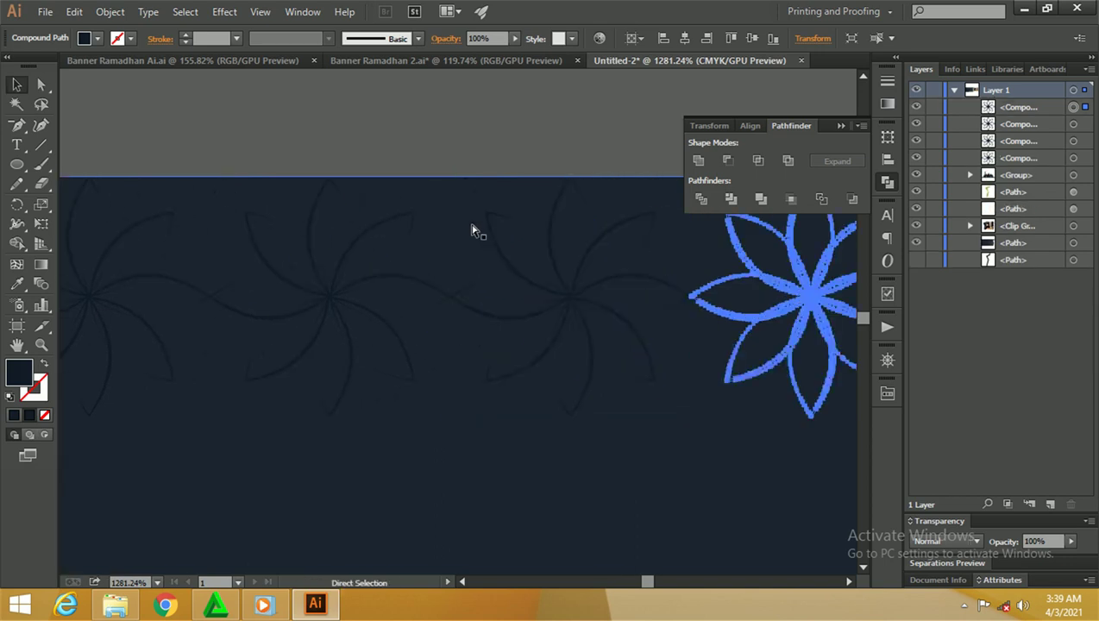
key("ctrl+d")
key("ctrl+minus")
key("ctrl+minus")
key("ctrl+minus")
key("ctrl+minus")
key("ctrl+minus")
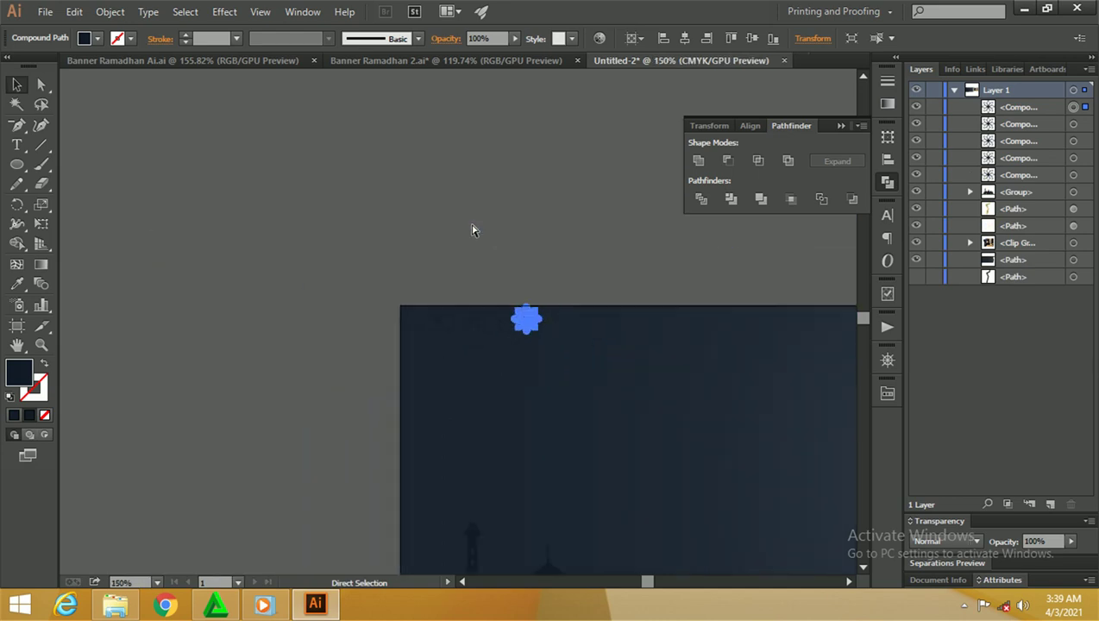
key("ctrl+d")
key("ctrl+d")
key("ctrl+d")
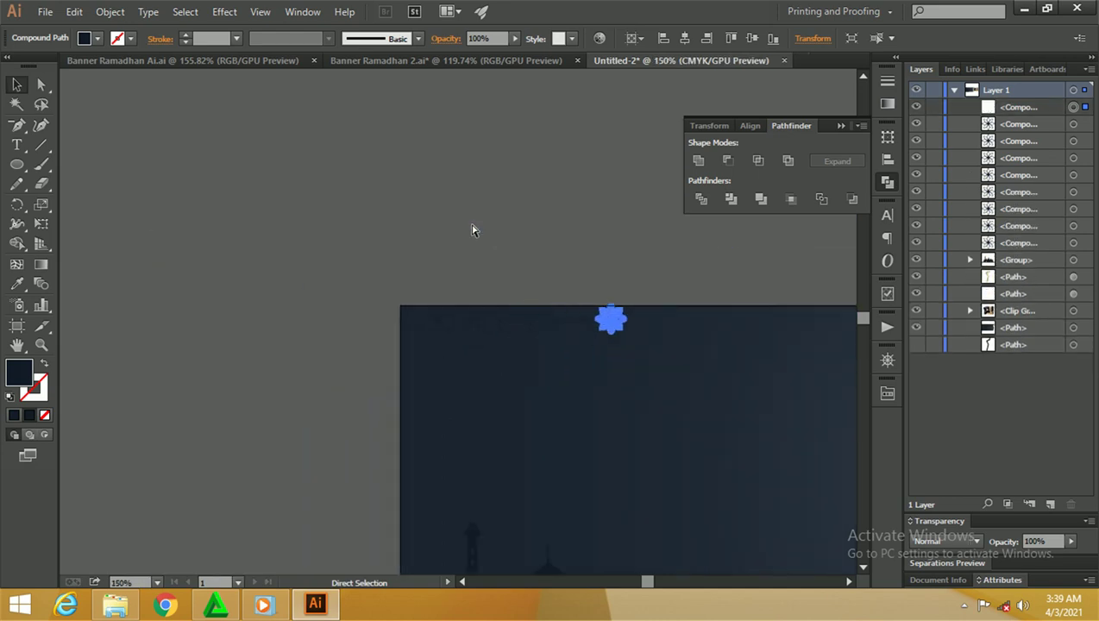
key("ctrl+d")
key("ctrl+d")
key("ctrl+minus")
key("ctrl+minus")
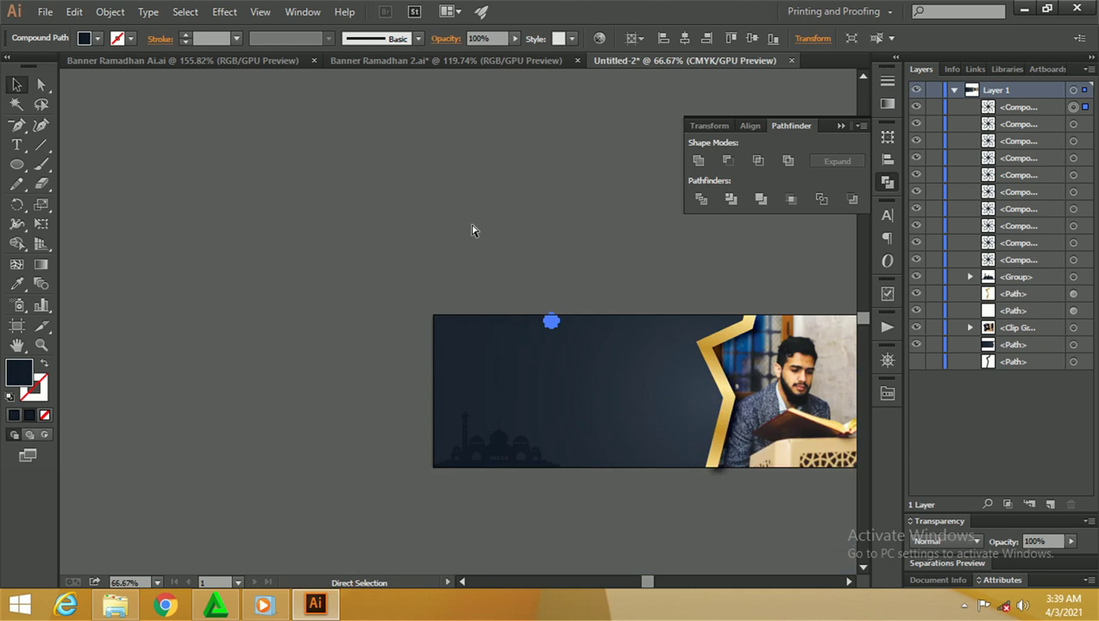
key("ctrl+d")
key("ctrl+d")
key("ctrl+d")
key("ctrl+d")
key("ctrl+d")
key("ctrl+d")
key("ctrl+d")
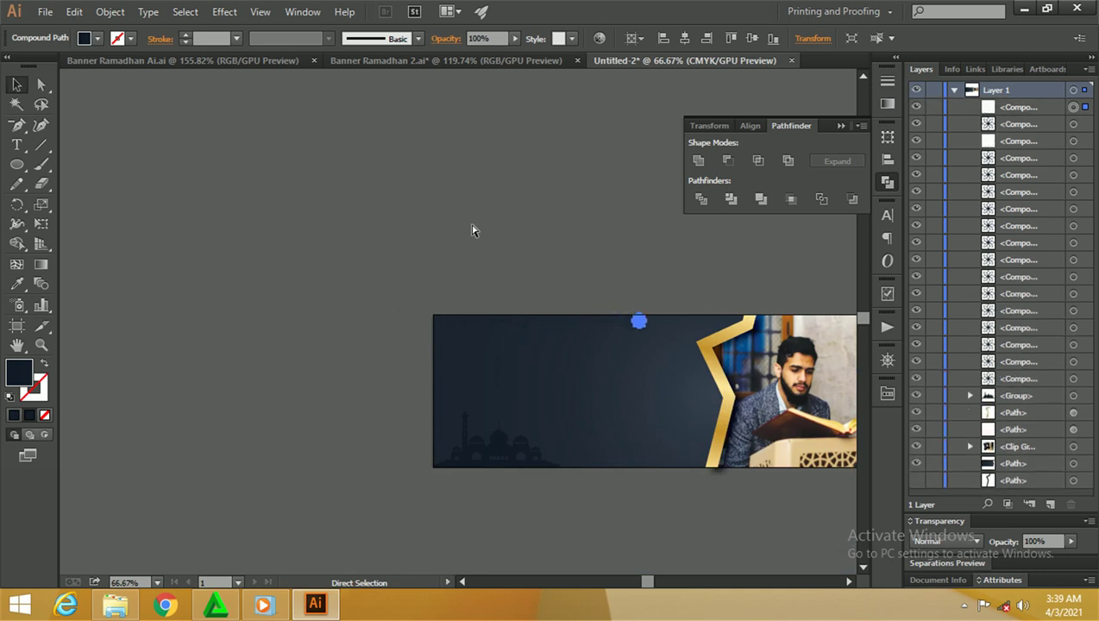
key("ctrl+d")
key("ctrl+d")
key("ctrl+d")
key("ctrl+d")
key("ctrl+d")
key("ctrl+d")
key("ctrl+d")
Step: Marquee-select the flower row, excluding the background
key("z")
mouse_move(508, 291)
left_mouse_down()
mouse_move(730, 341)
mouse_move(442, 260)
mouse_move(428, 280)
left_mouse_up()
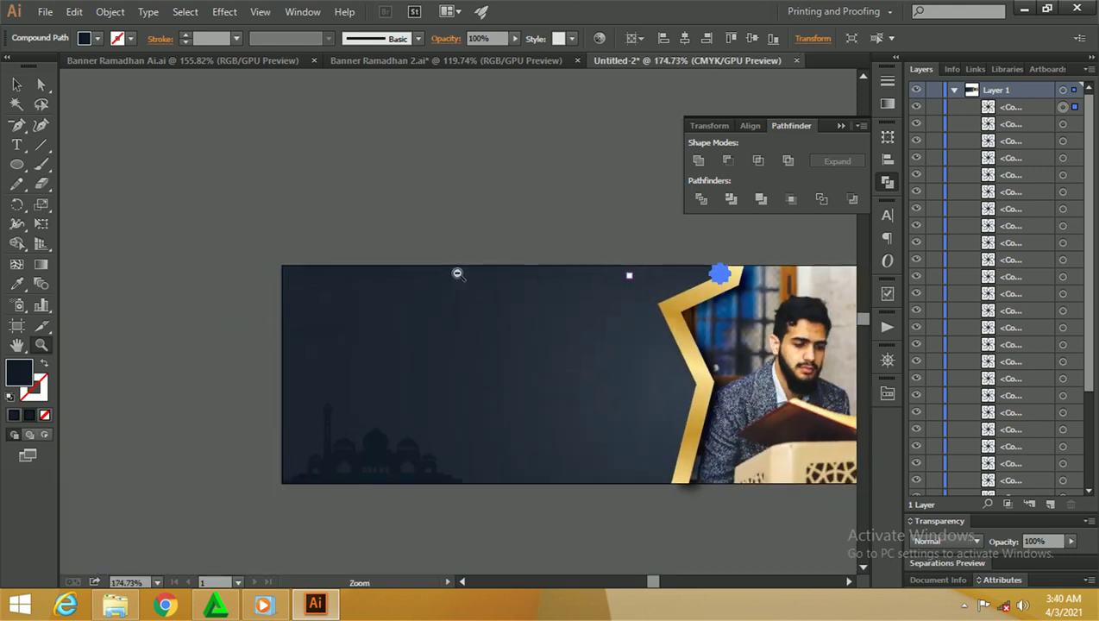
key("v")
left_click_drag(301, 235, 683, 278)
left_click_drag(385, 341, 552, 339)
left_click(653, 308, "shift")
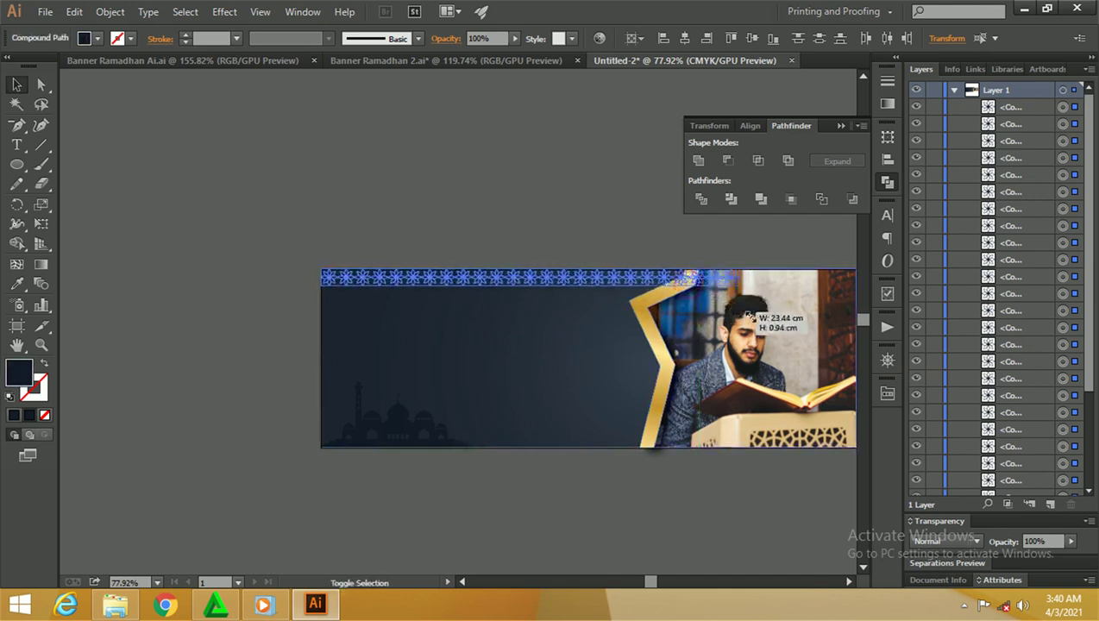
Step: Spread the flowers along the top edge and delete the stray extra flower
left_click_drag(700, 293, 839, 289)
left_click_drag(737, 320, 656, 299)
left_click_drag(743, 271, 778, 272)
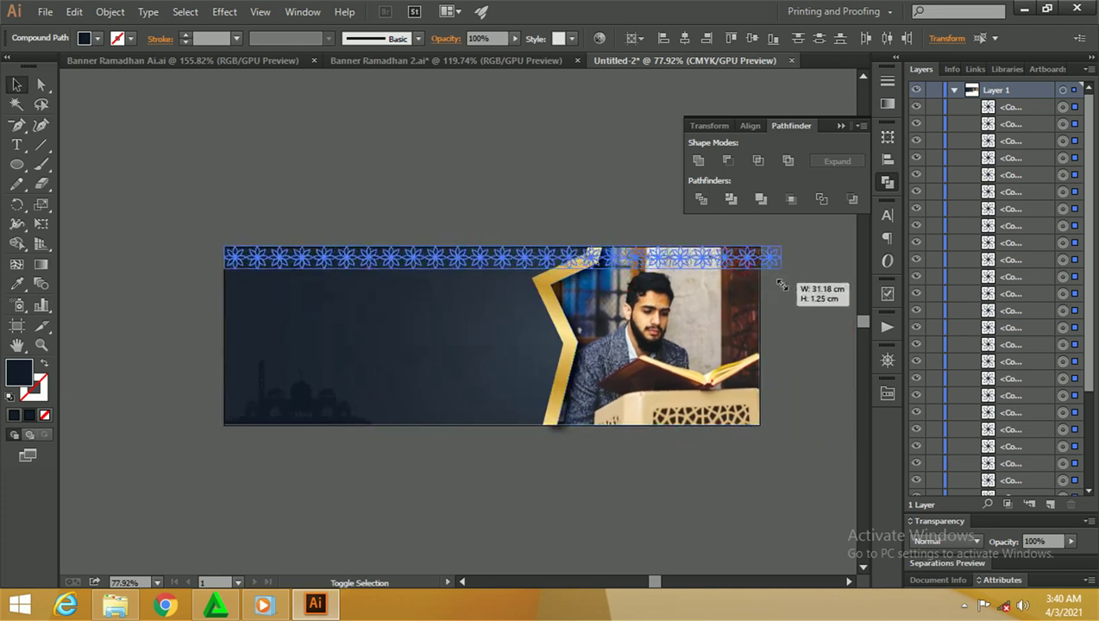
left_click(596, 210)
scroll(534, 232, "up", 2)
scroll(473, 221, "down", 2)
scroll(487, 228, "down", 1)
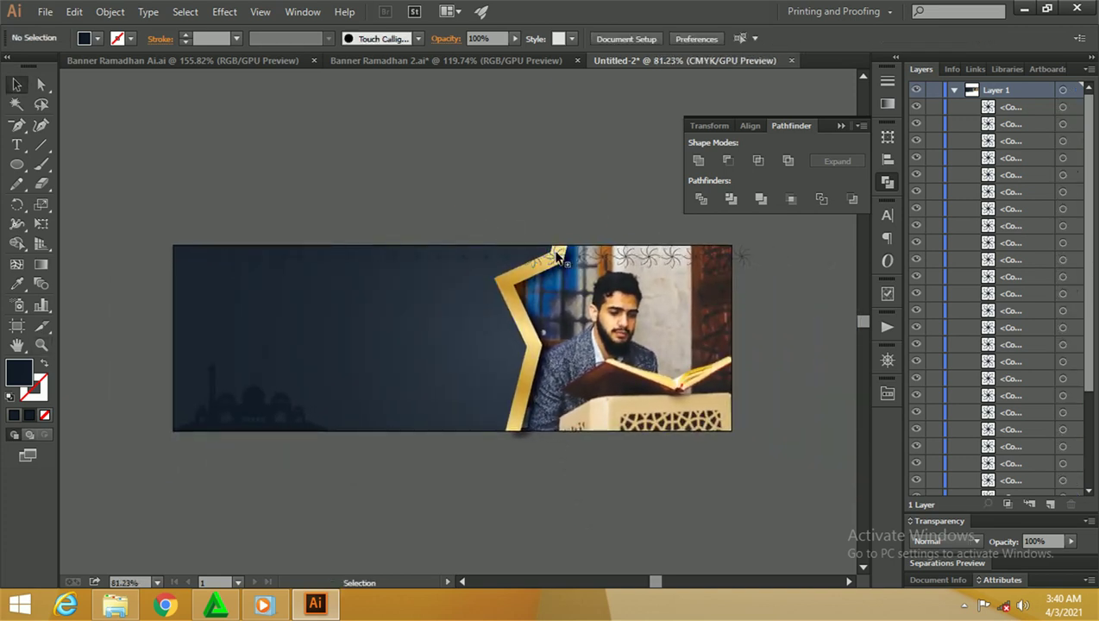
left_click_drag(524, 252, 556, 256)
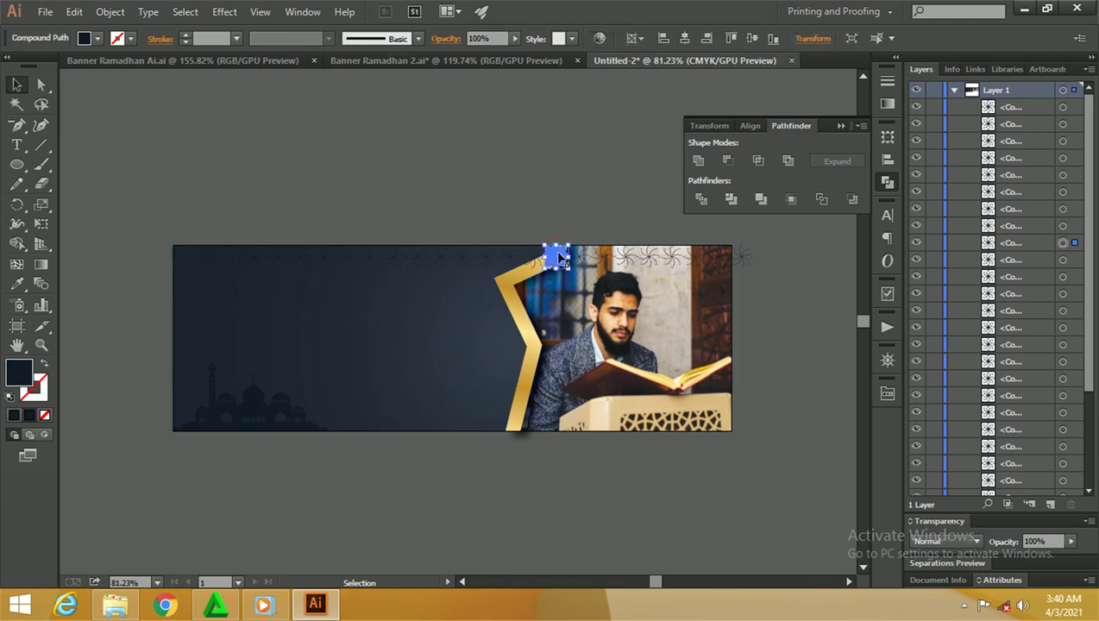
left_click_drag(562, 258, 609, 259)
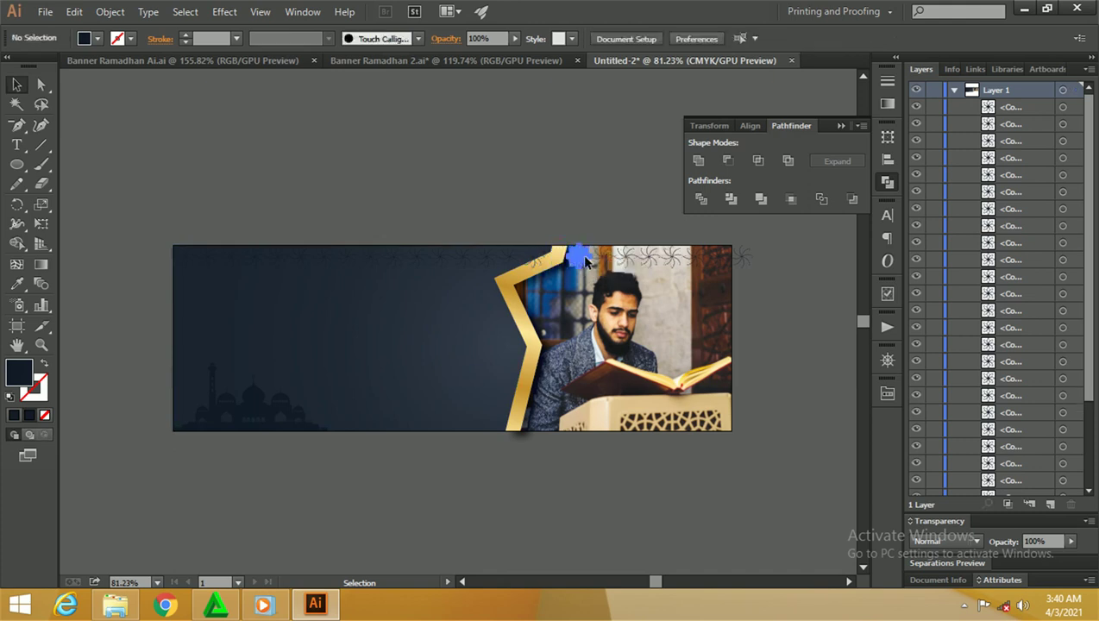
left_click_drag(638, 259, 742, 269)
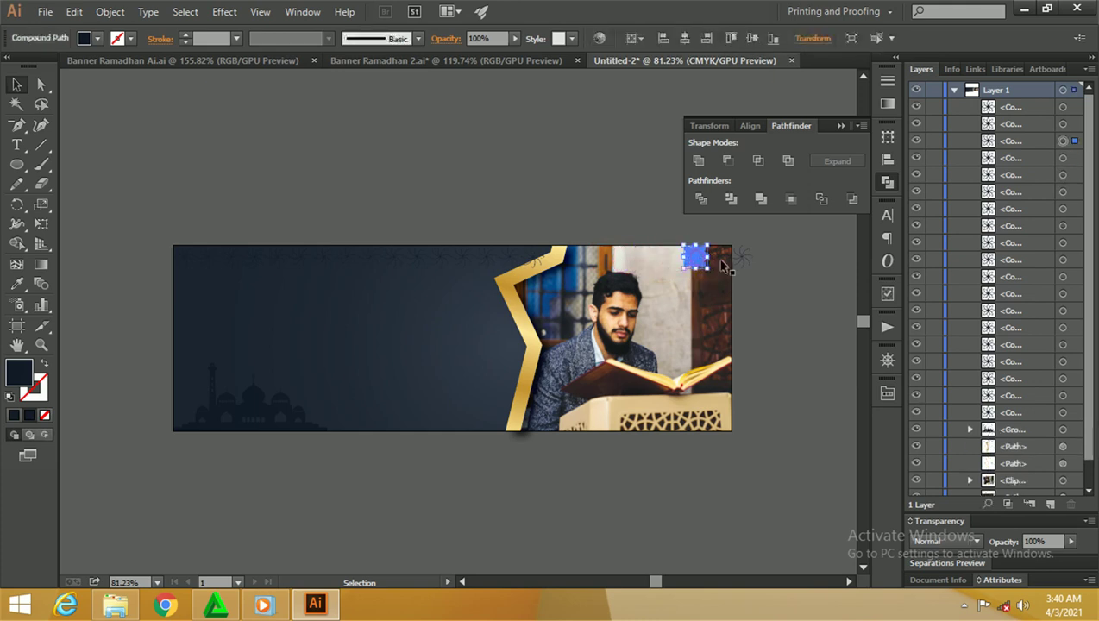
key("Delete")
Step: Select the top-row flowers, excluding the background, and group them
key("z")
mouse_move(304, 272)
left_mouse_down()
mouse_move(340, 275)
mouse_move(379, 249)
left_mouse_up()
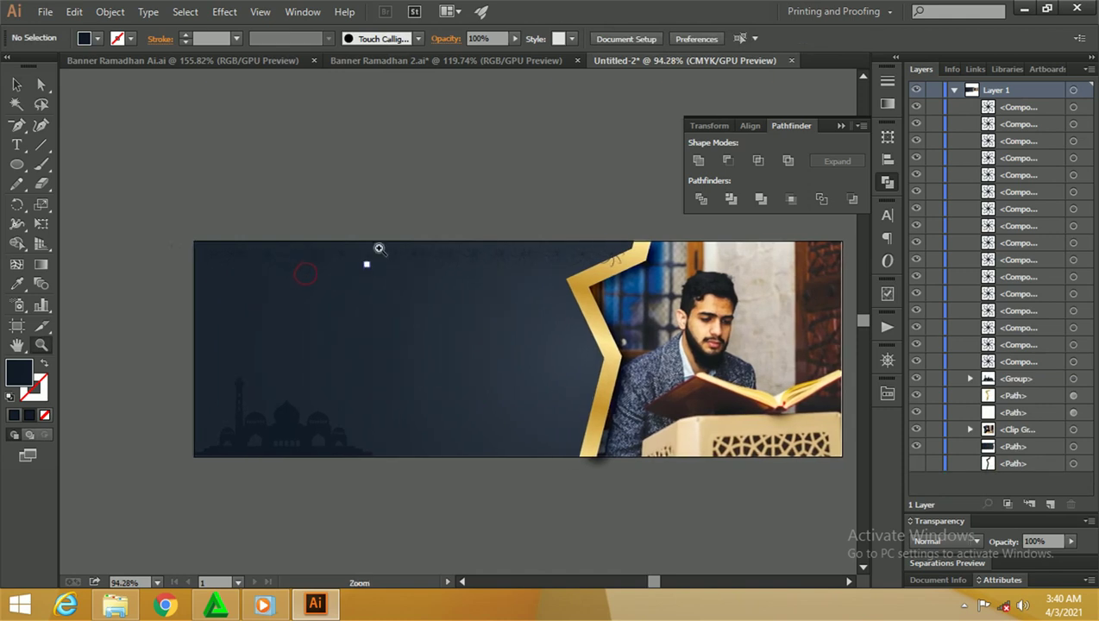
key("v")
left_click_drag(164, 218, 611, 248)
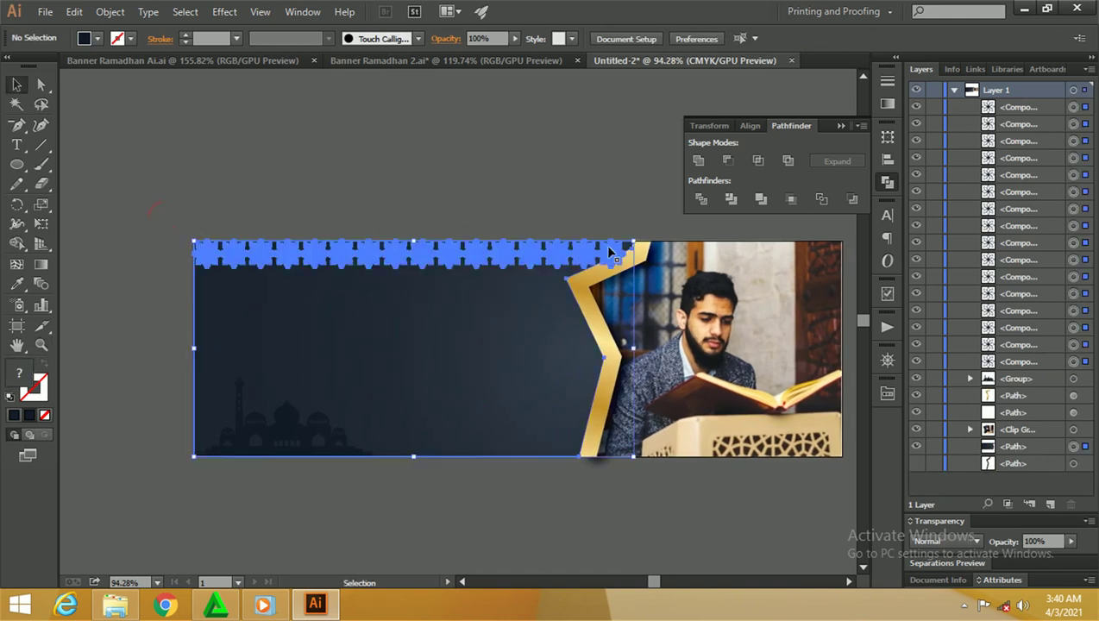
left_click(454, 310, "shift")
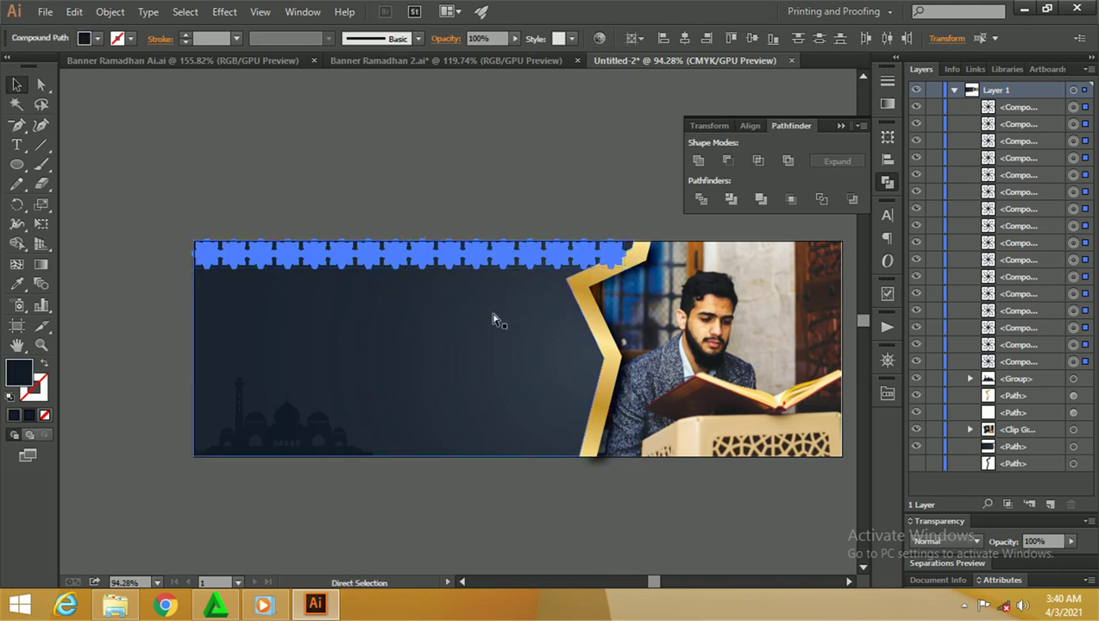
key("ctrl+g")
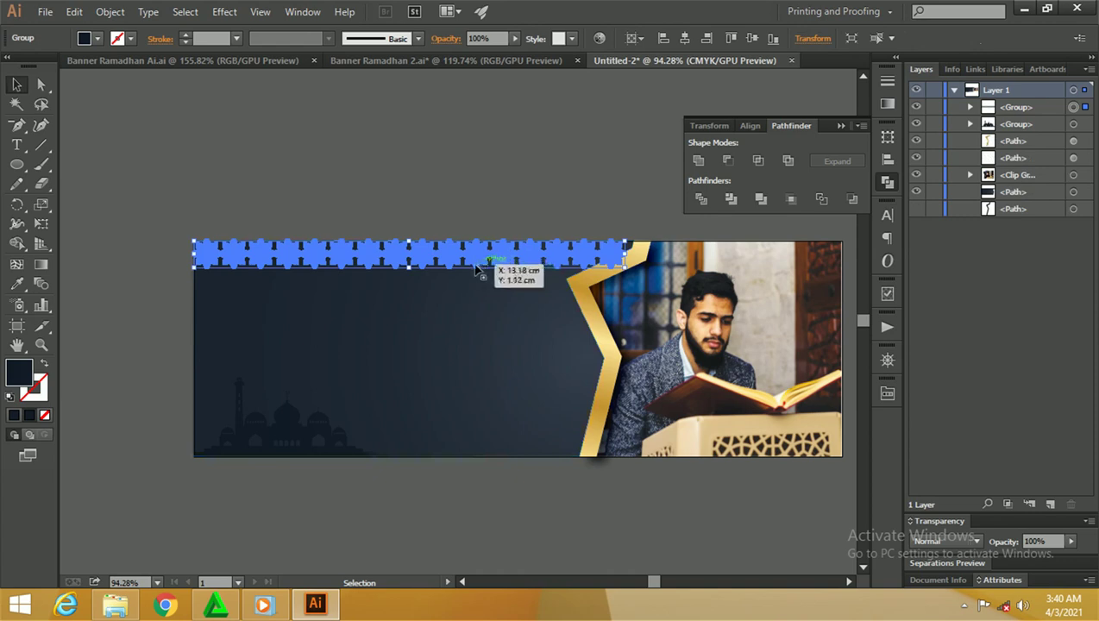
Step: Duplicate the flower row straight down, repeating to stack several rows
mouse_move(496, 280)
left_mouse_down()
mouse_move(414, 273)
mouse_move(415, 262)
left_mouse_up()
key("v")
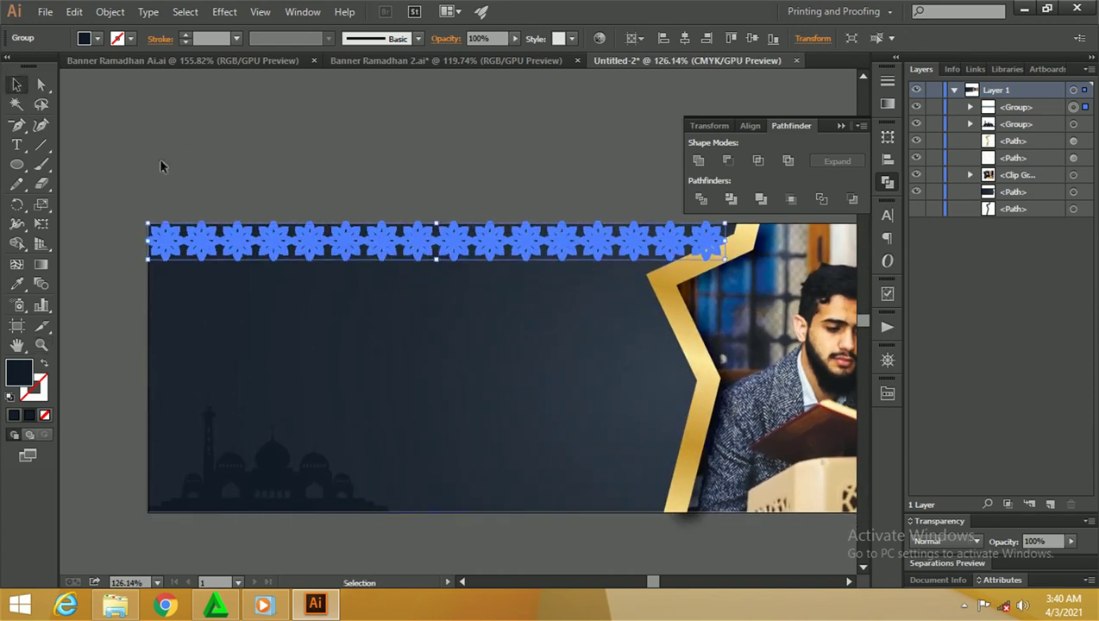
left_click_drag(417, 243, 415, 281)
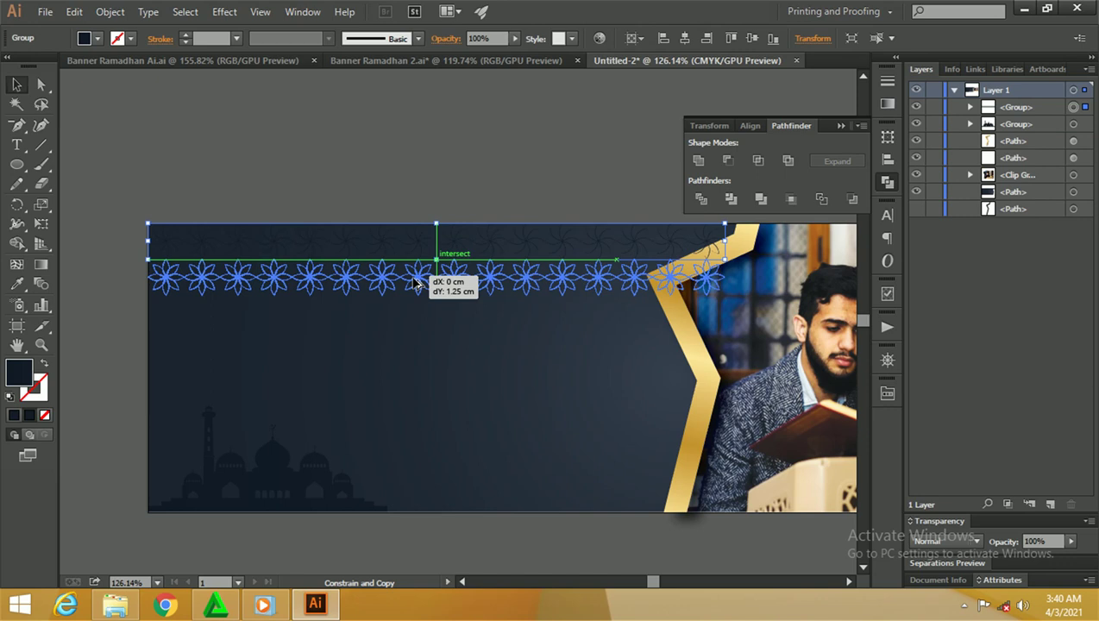
left_click_drag(415, 283, 415, 284)
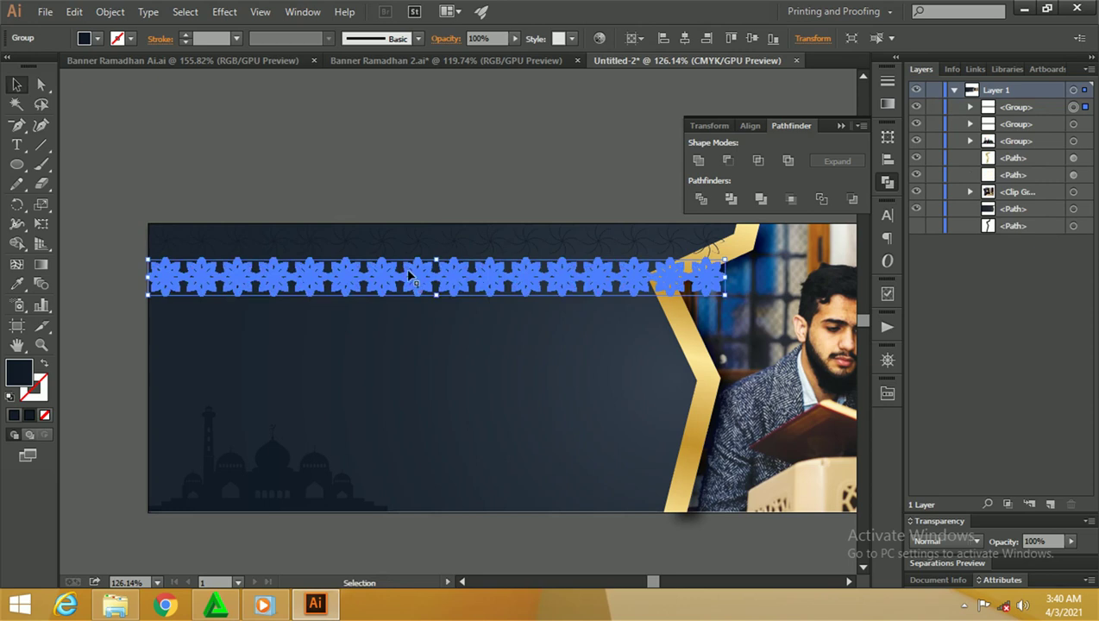
key("ctrl+d")
key("ctrl+d")
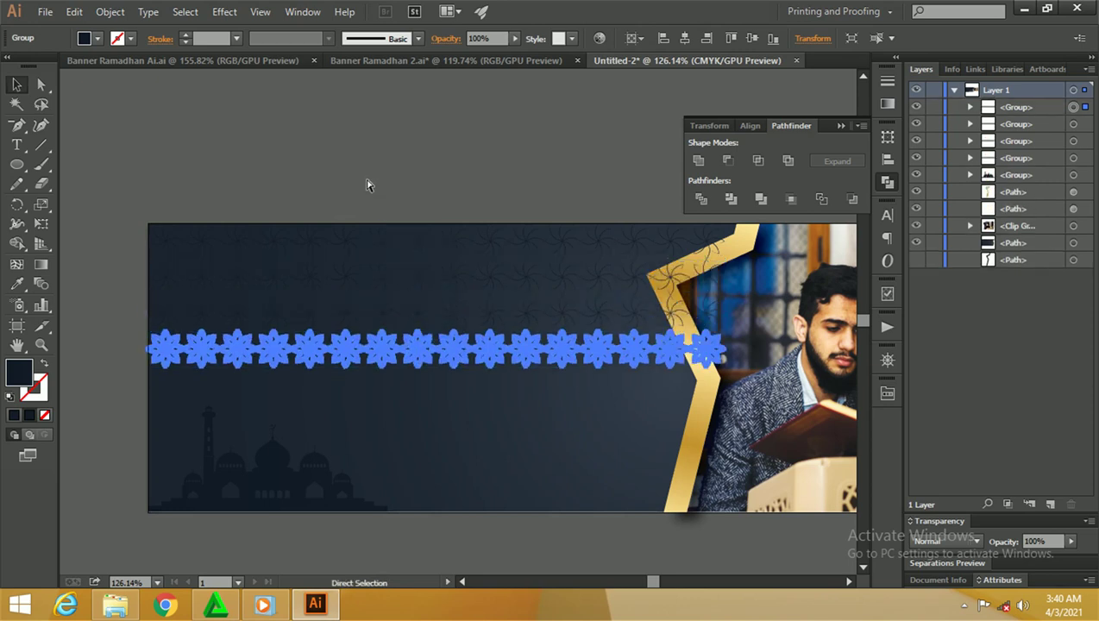
key("ctrl+d")
key("ctrl+d")
key("ctrl+d")
key("ctrl+d")
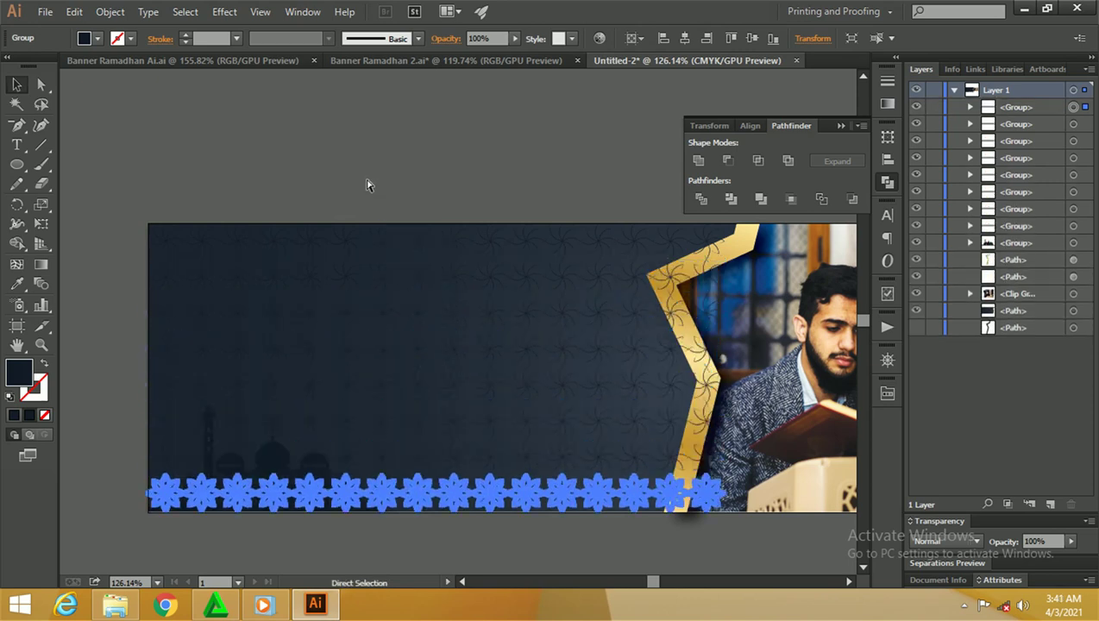
Step: Copy rows upward to fill the banner's left panel and group all rows
key("v")
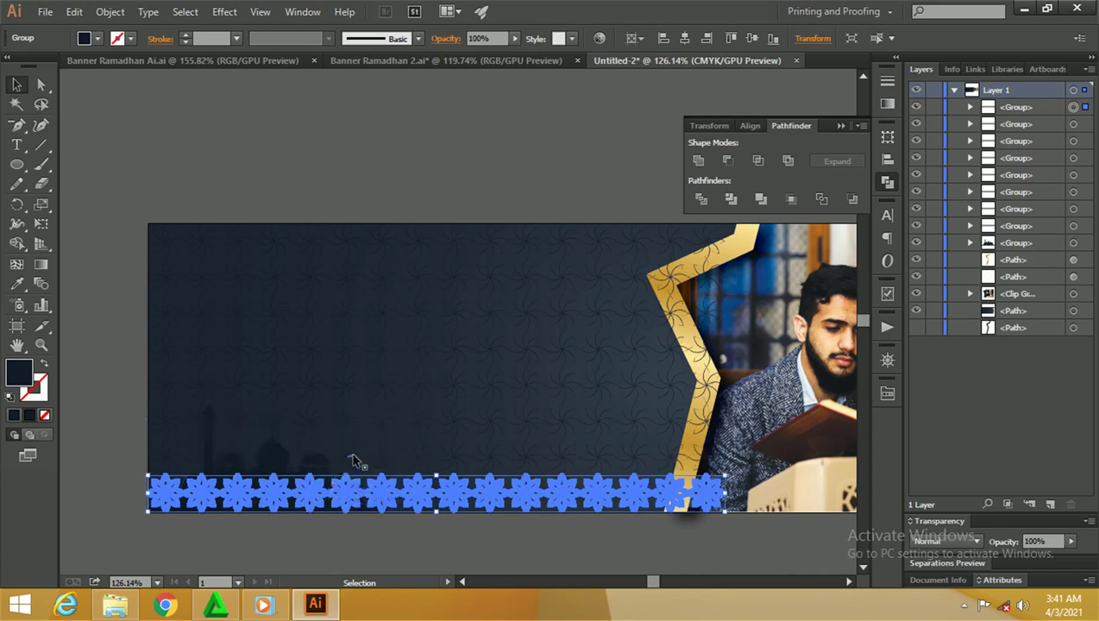
left_click_drag(350, 457, 343, 390)
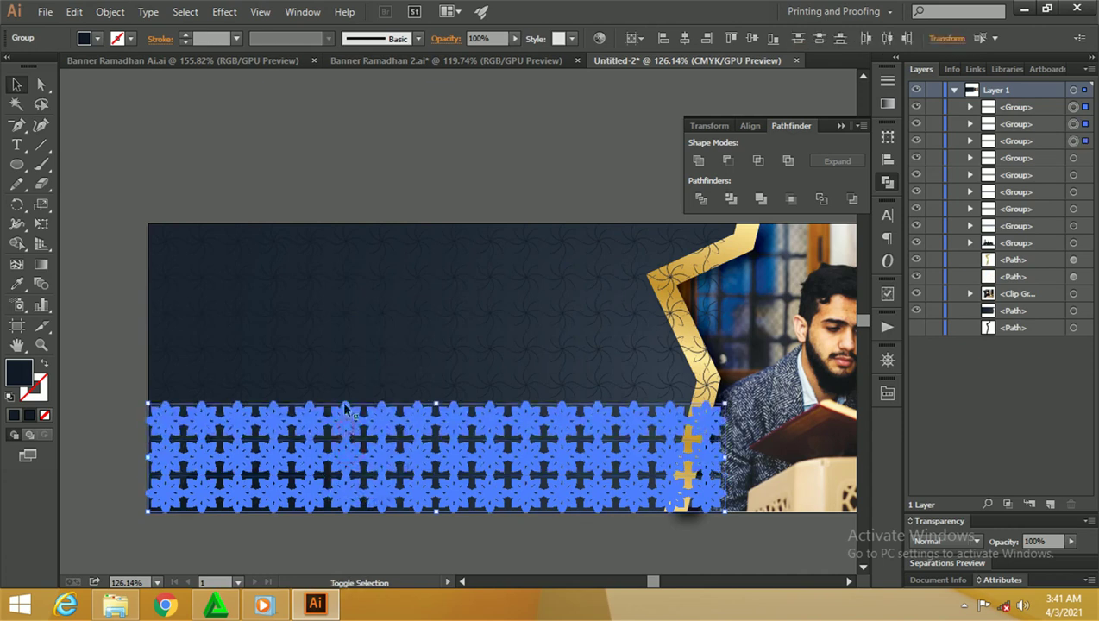
left_click_drag(344, 390, 348, 250)
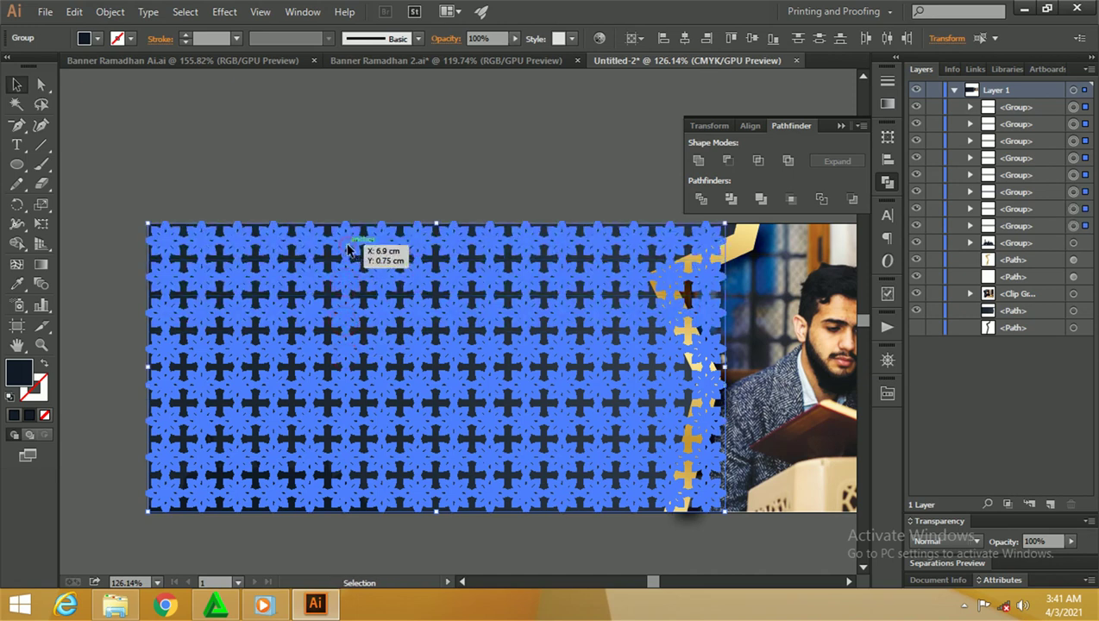
key("ctrl")
key("ctrl+g")
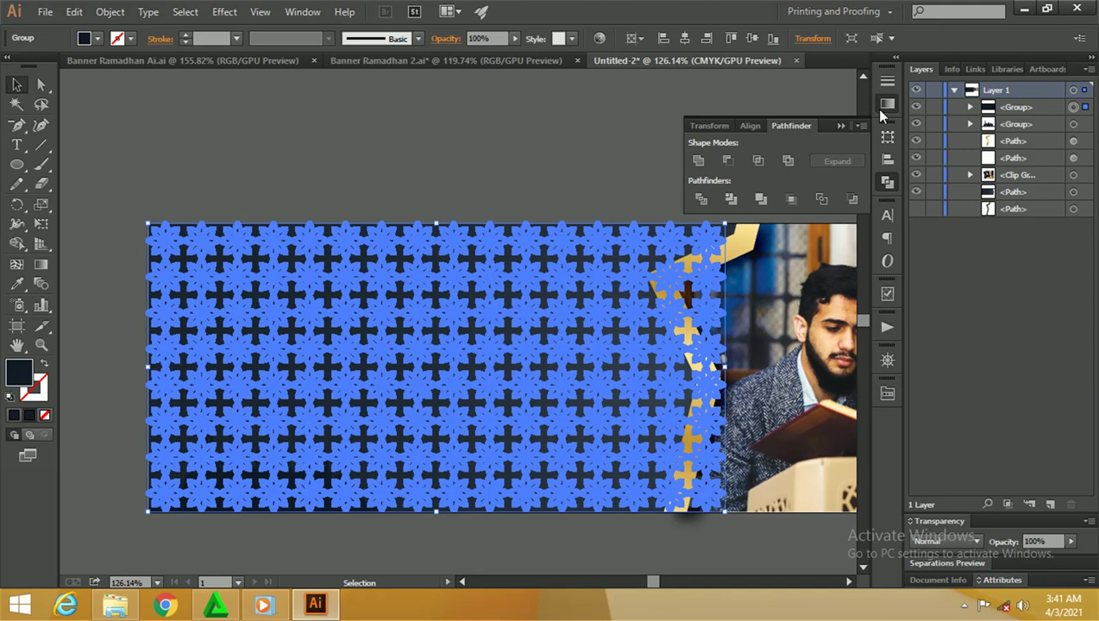
Step: Eyedropper the background's dark radial gradient onto the flower pattern group
left_click(884, 105)
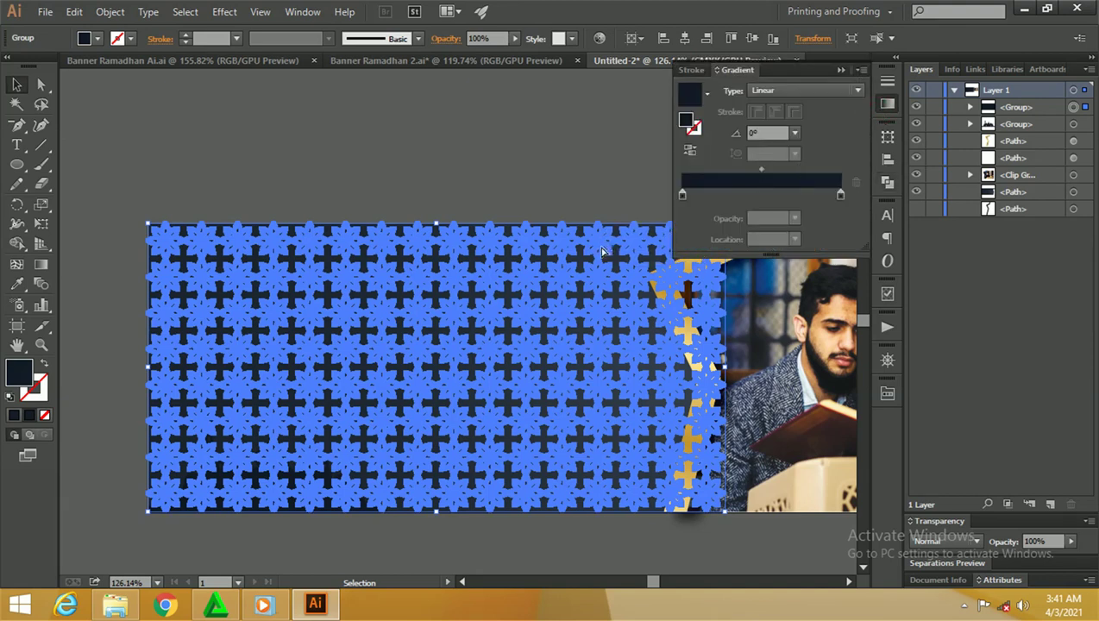
left_click_drag(602, 251, 602, 282)
left_click(578, 162)
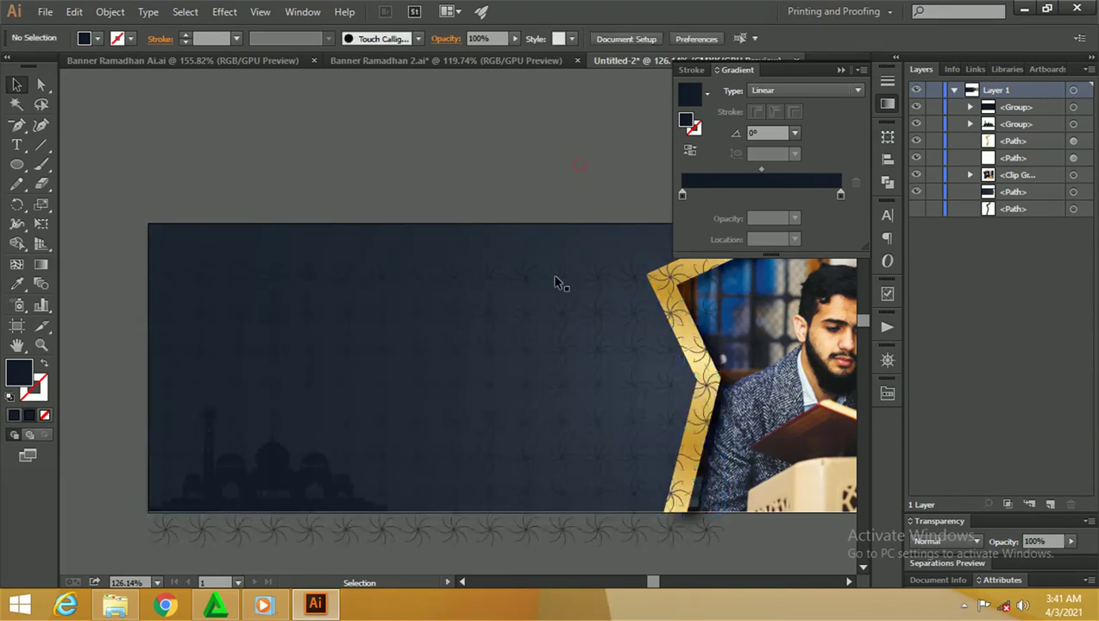
left_click(562, 277)
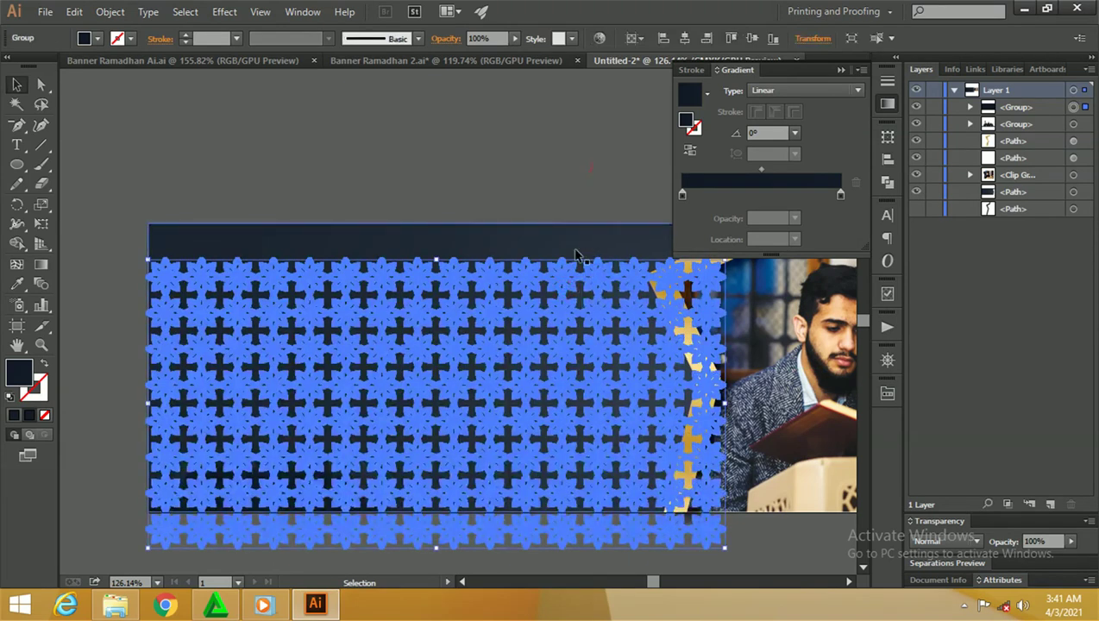
key("i")
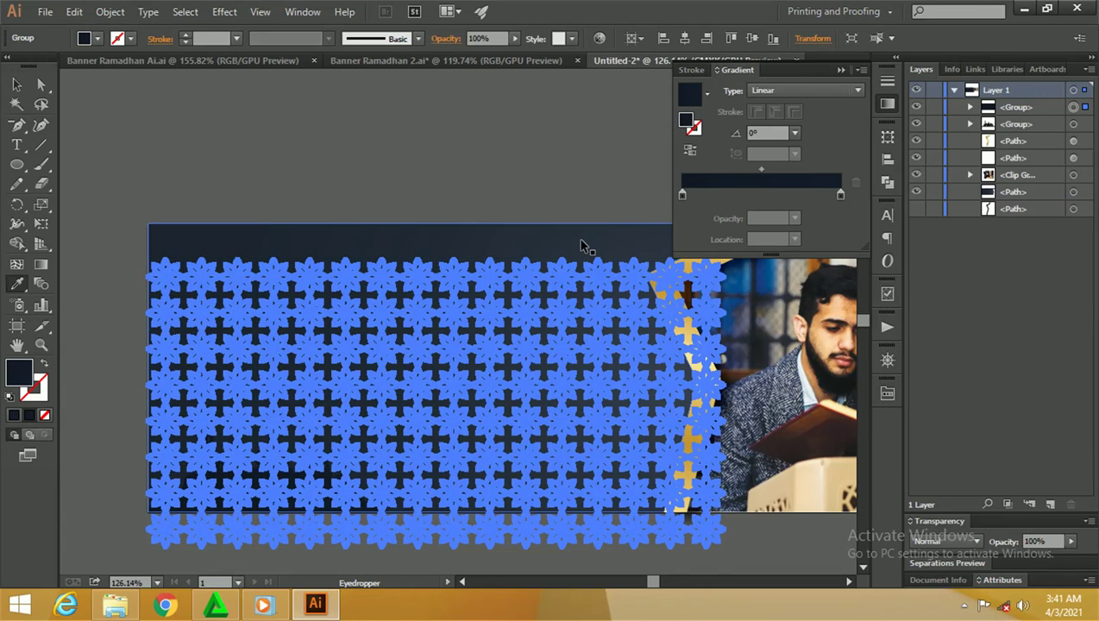
left_click(582, 242)
Step: Move the pattern gradient's midpoint to 36%
left_click(11, 84)
left_click(188, 131)
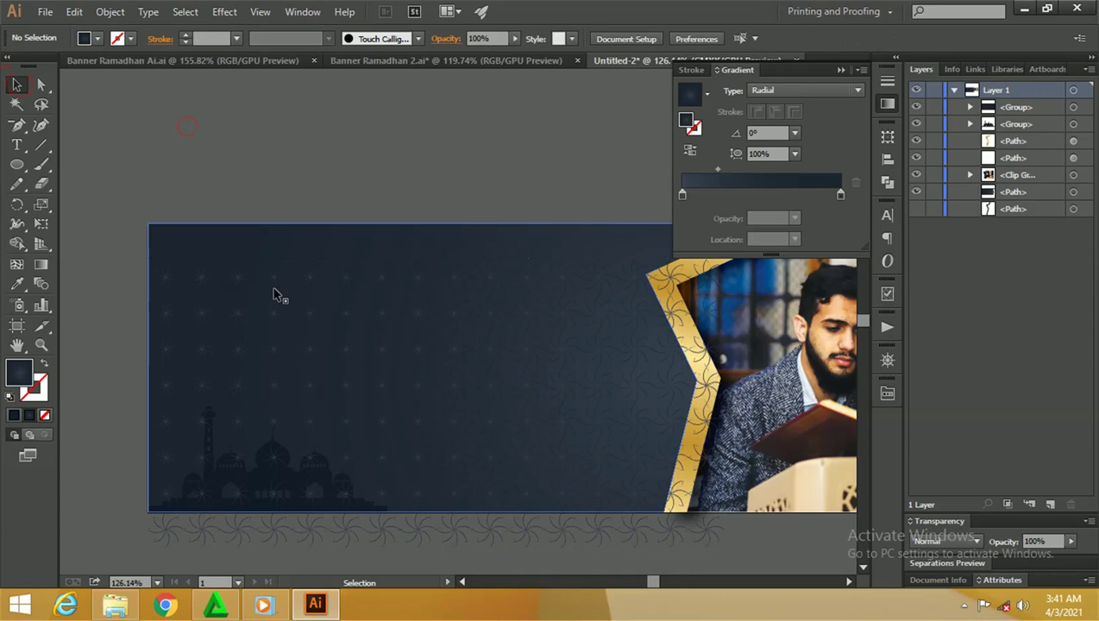
left_click(500, 284)
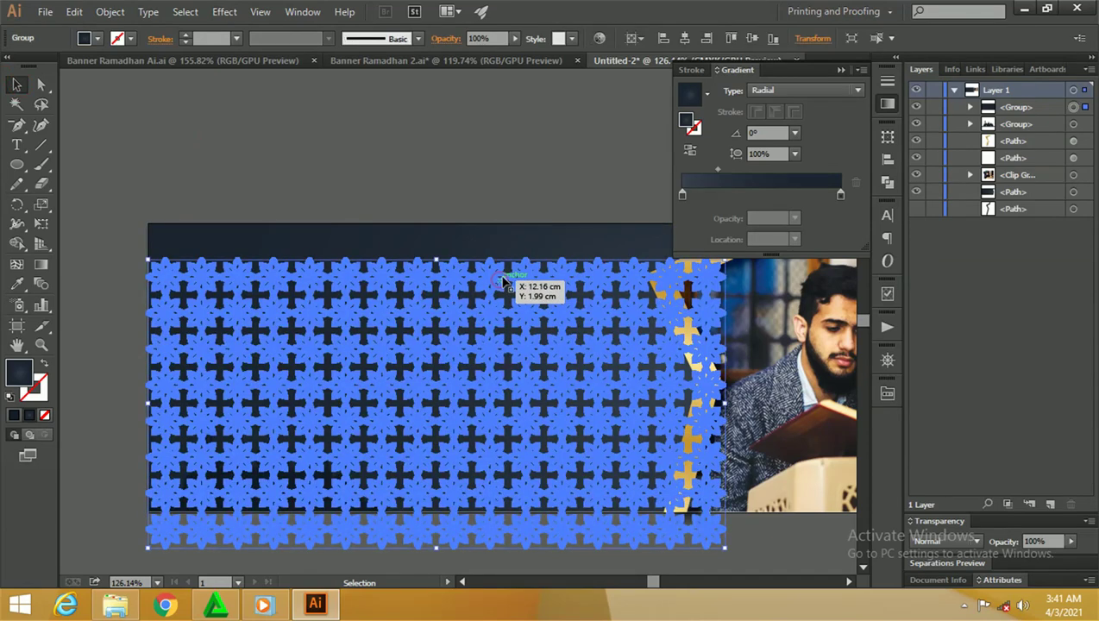
left_click_drag(719, 169, 740, 172)
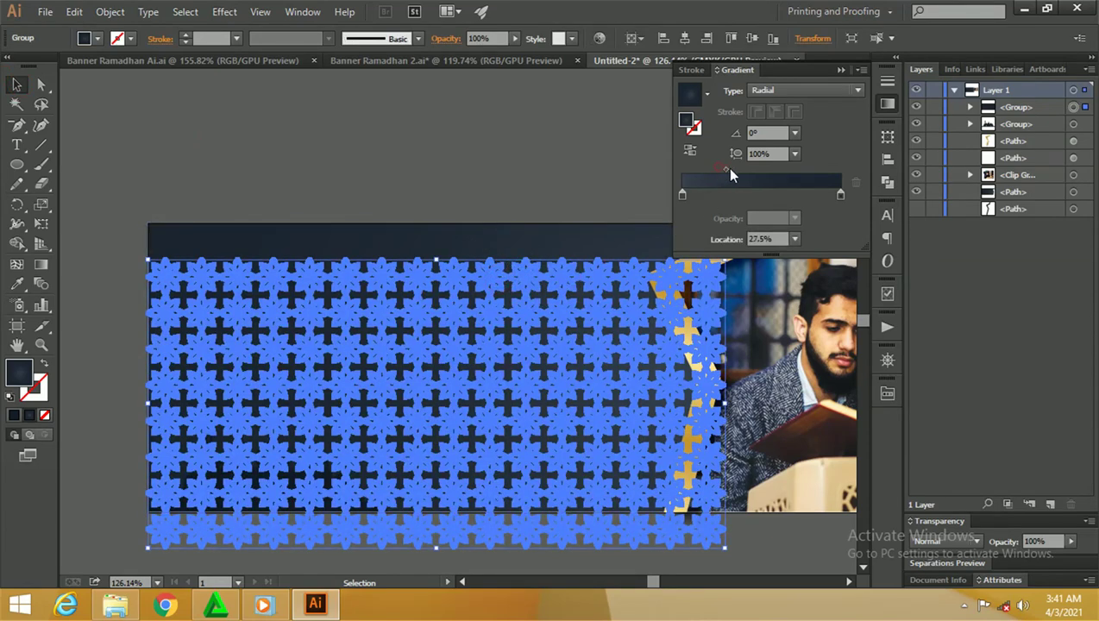
left_click(591, 180)
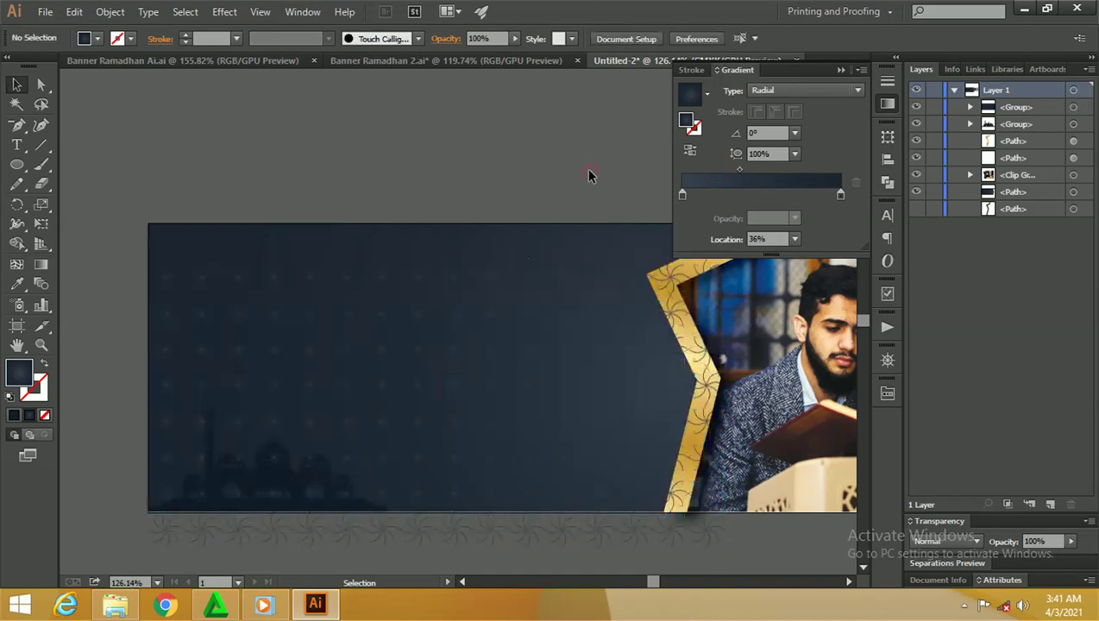
left_click_drag(485, 312, 491, 324)
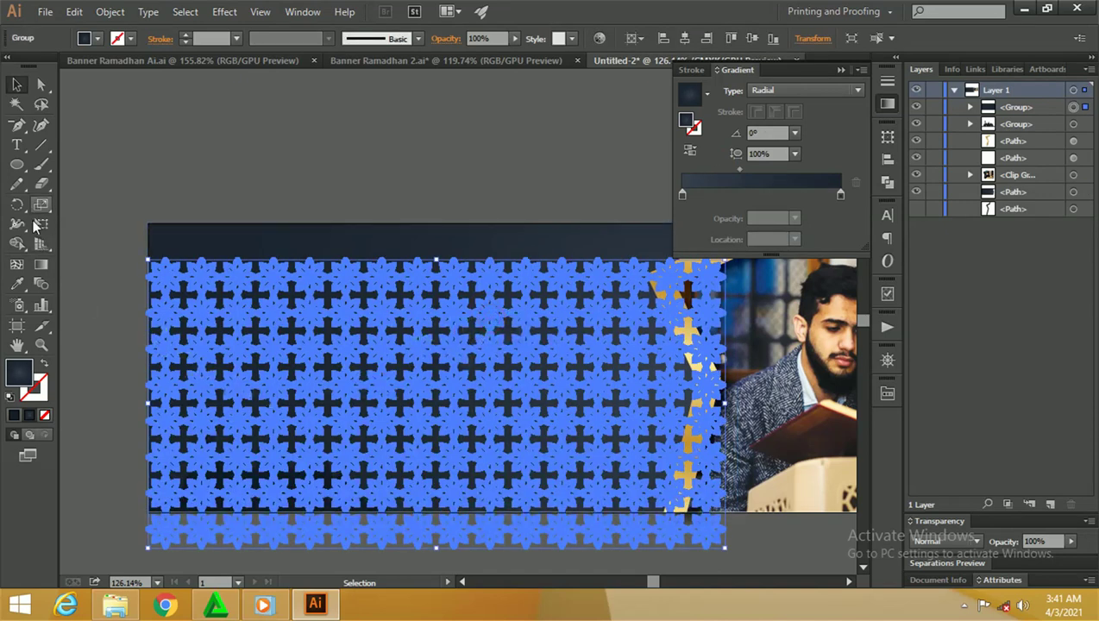
Step: Drag the Gradient tool across the pattern to angle it at 19.4°
left_click(41, 264)
left_click_drag(135, 501, 758, 289)
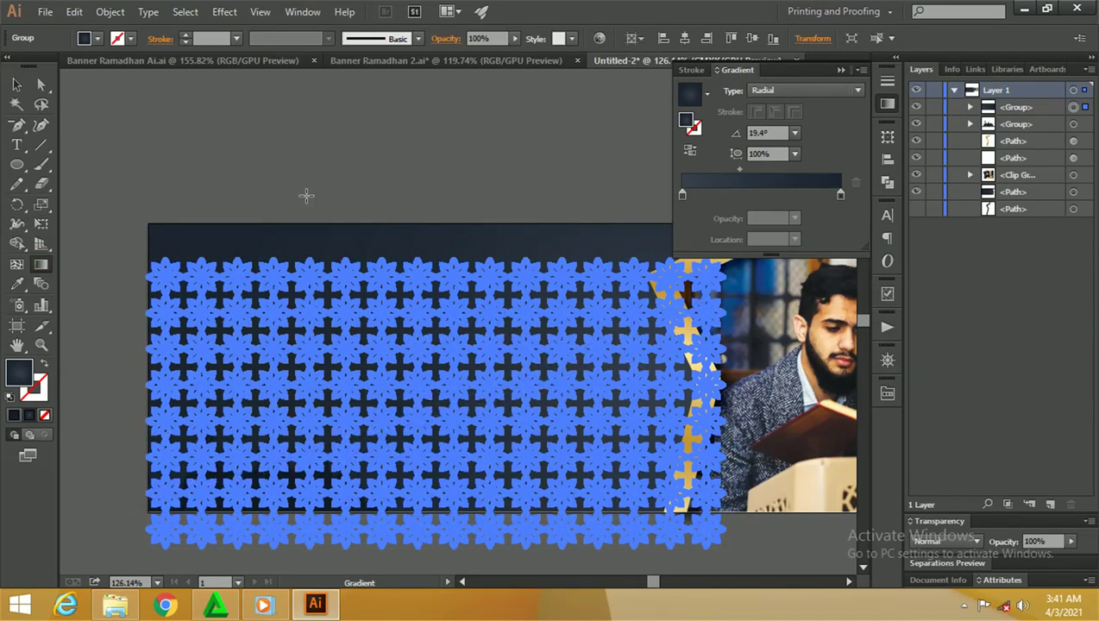
left_click(17, 84)
left_click(176, 130)
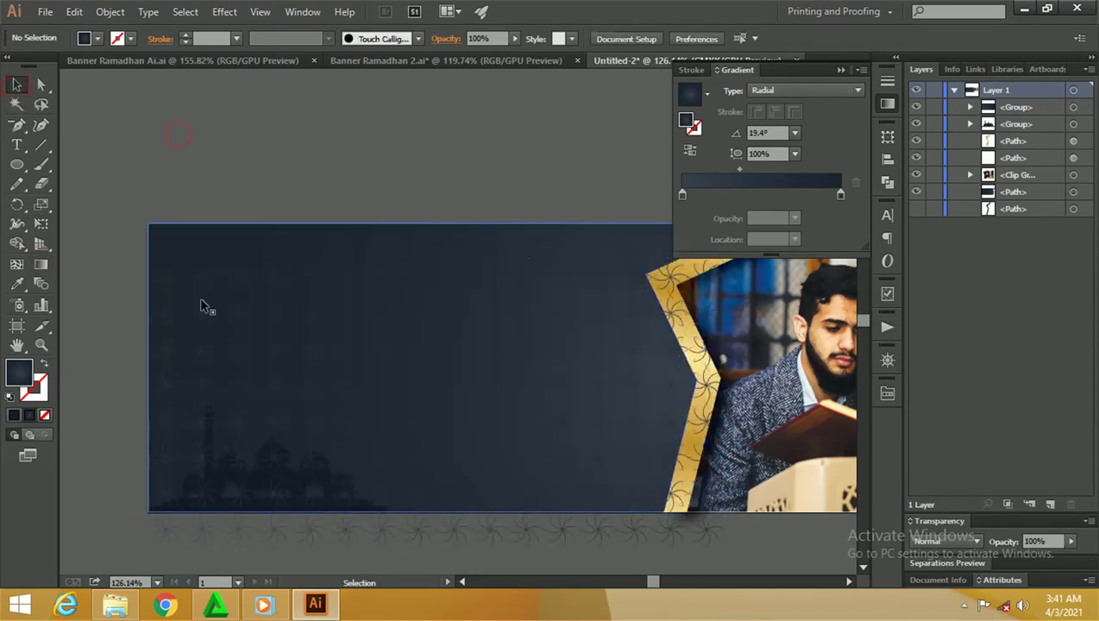
Step: Zoom in and try vertically aligning the flower pattern group on the banner, then deselect it
key("z")
mouse_move(245, 304)
left_mouse_down()
mouse_move(503, 343)
mouse_move(303, 297)
left_mouse_up()
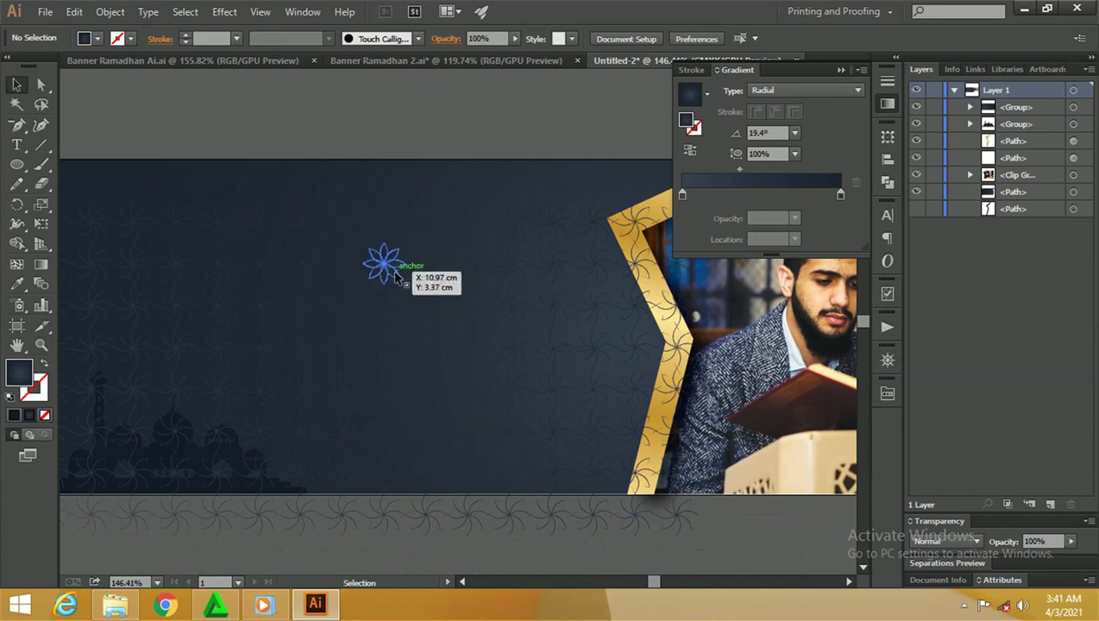
left_click(395, 275)
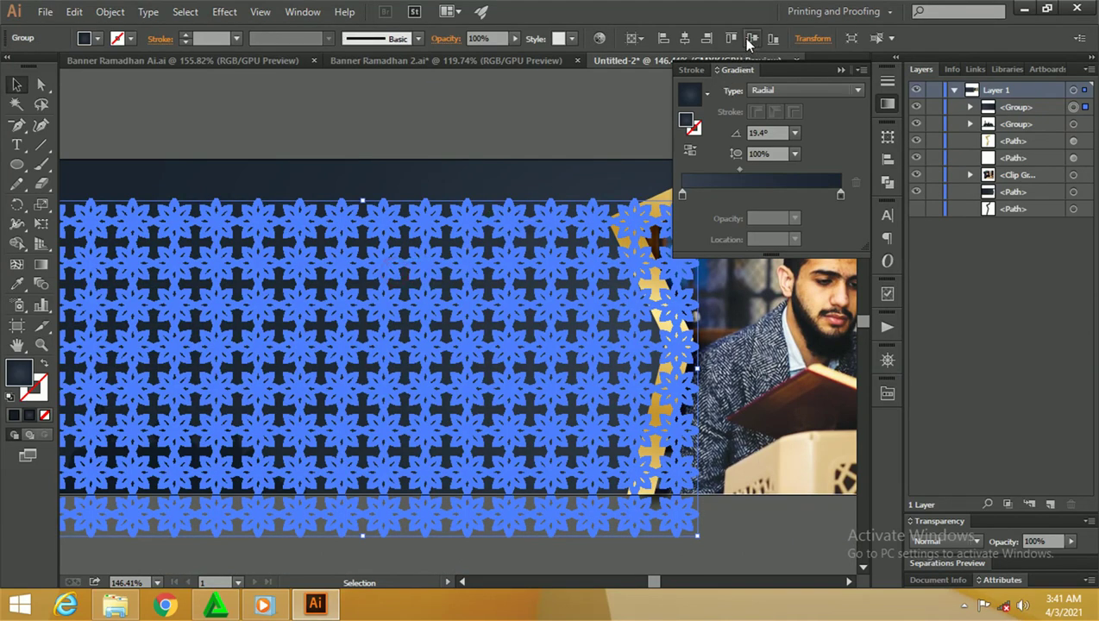
left_click(749, 39)
left_click(614, 128)
key("z")
left_click_drag(595, 140, 439, 168)
key("v")
left_click(491, 209)
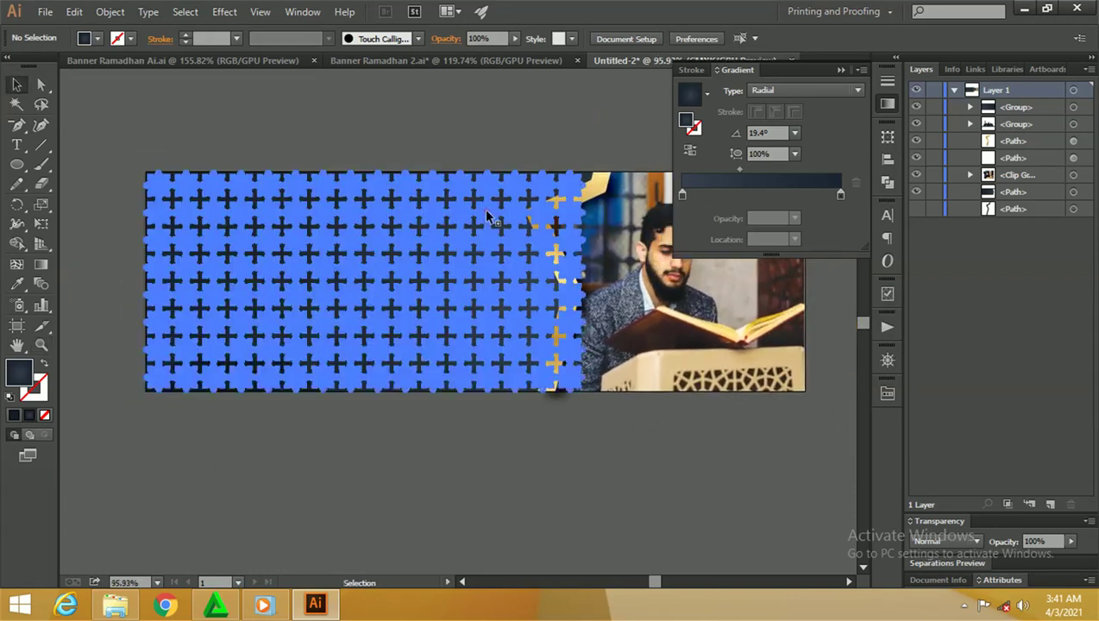
left_click(752, 172)
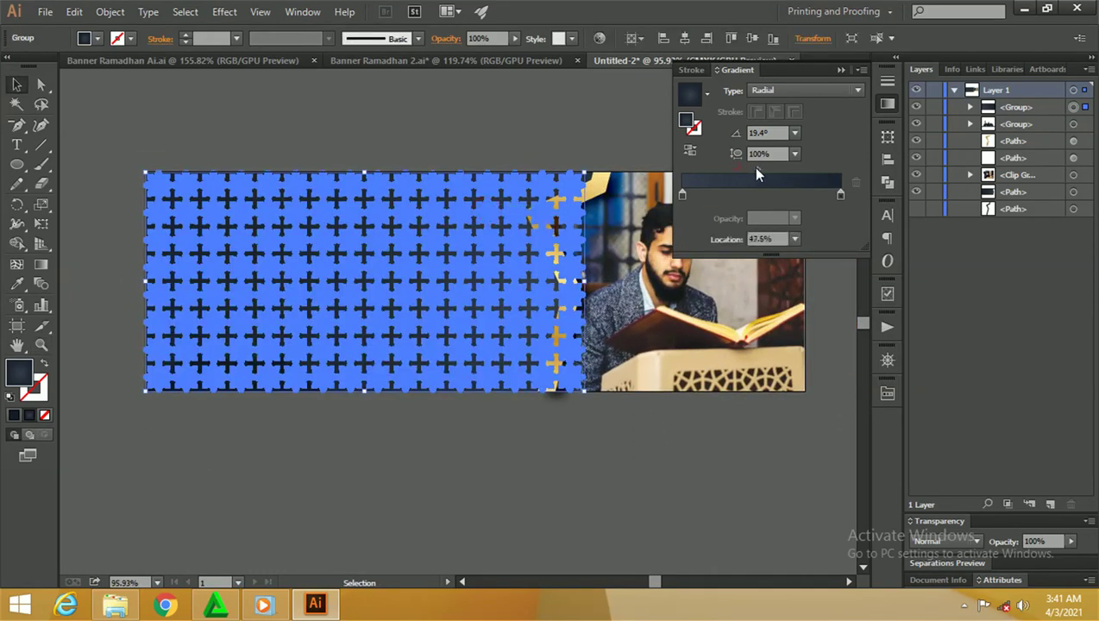
left_click(690, 150)
left_click(569, 130)
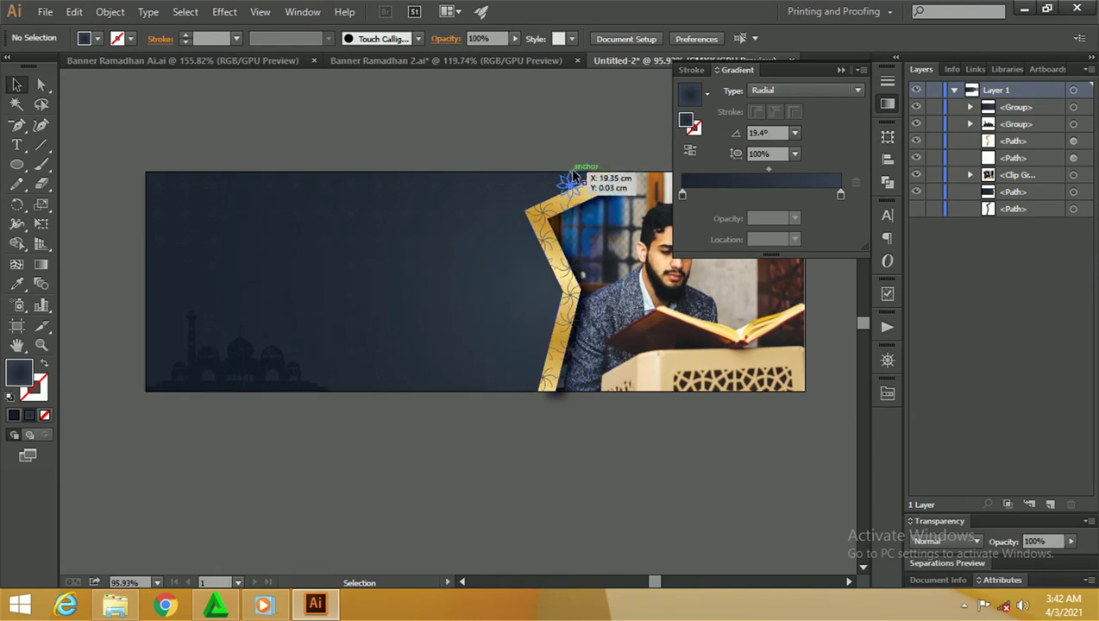
Step: Drag the flower pattern group about 5.44 cm down so it hangs below the banner
key("z")
left_click_drag(251, 231, 302, 226)
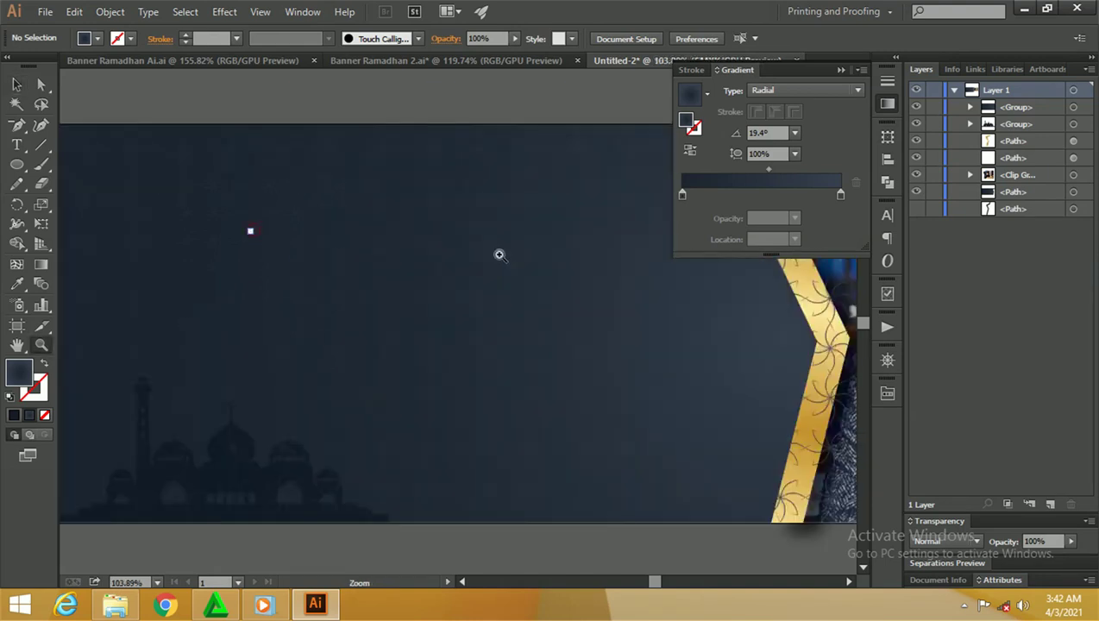
scroll(302, 226, "down", 1)
scroll(448, 226, "down", 1)
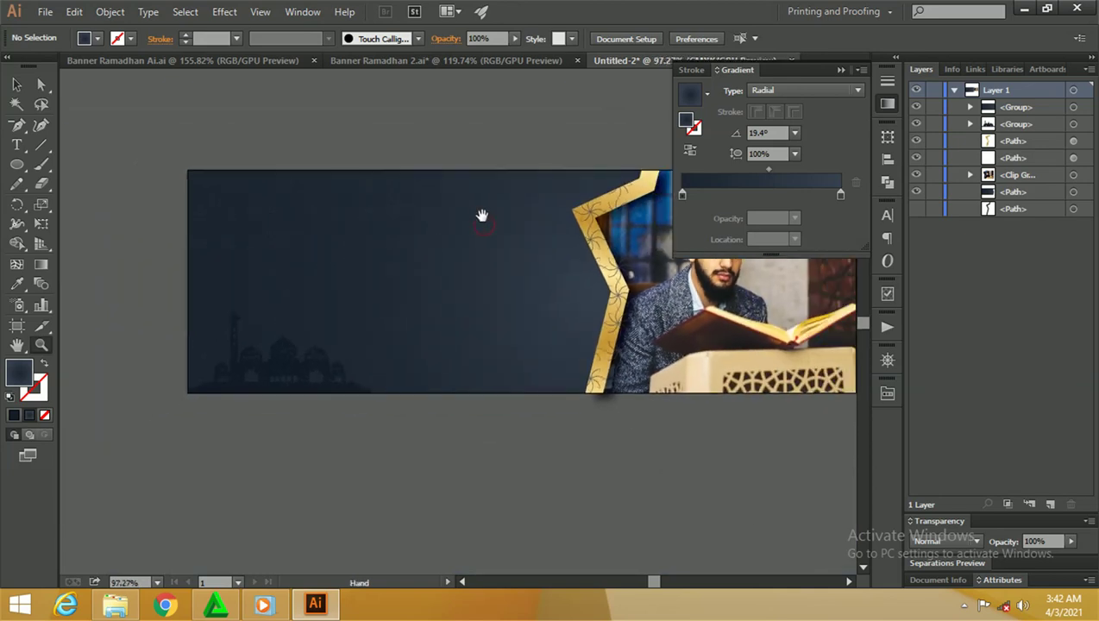
left_click_drag(483, 216, 411, 217)
key("v")
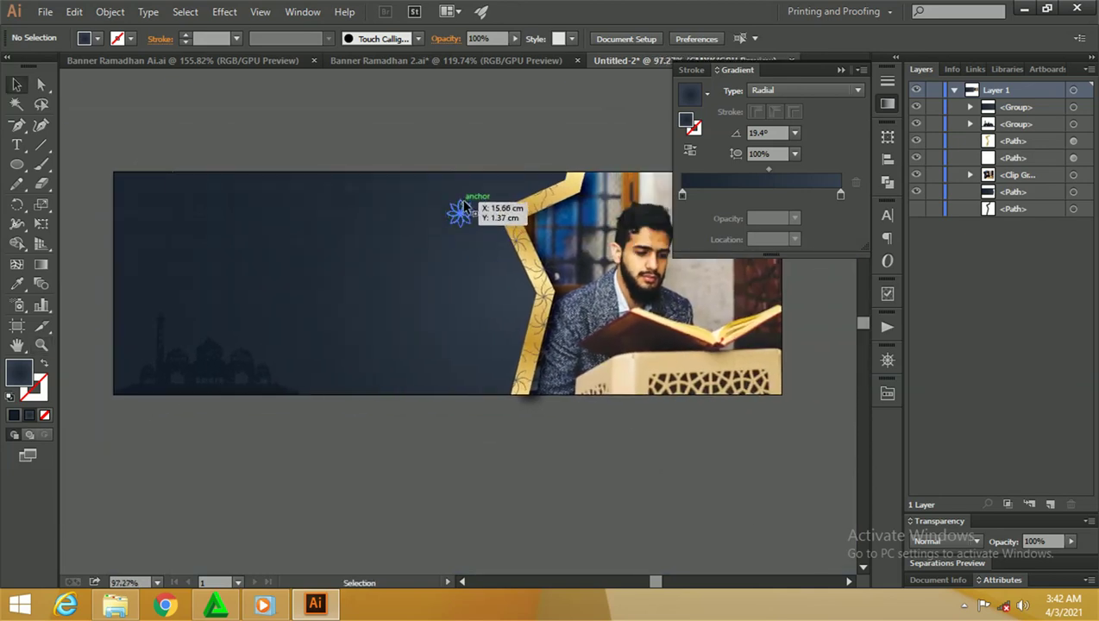
left_click(470, 205)
left_click_drag(484, 198, 479, 329)
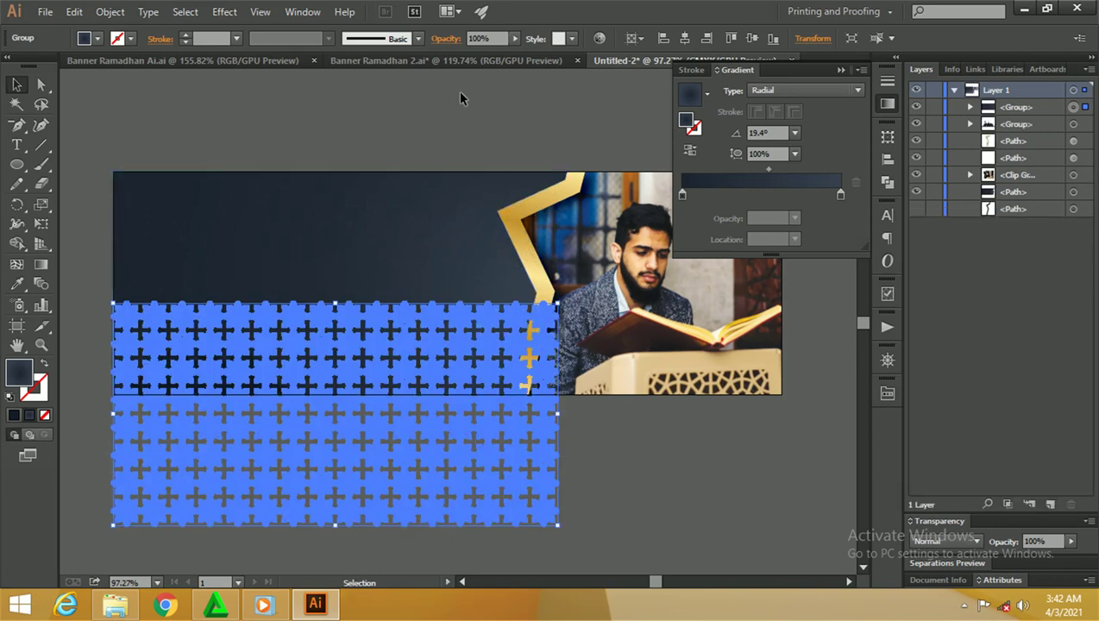
Step: Paste a white-filled copy of the dark background in front and move it to the top of Layers
left_click(458, 95)
left_click(380, 216)
key("a")
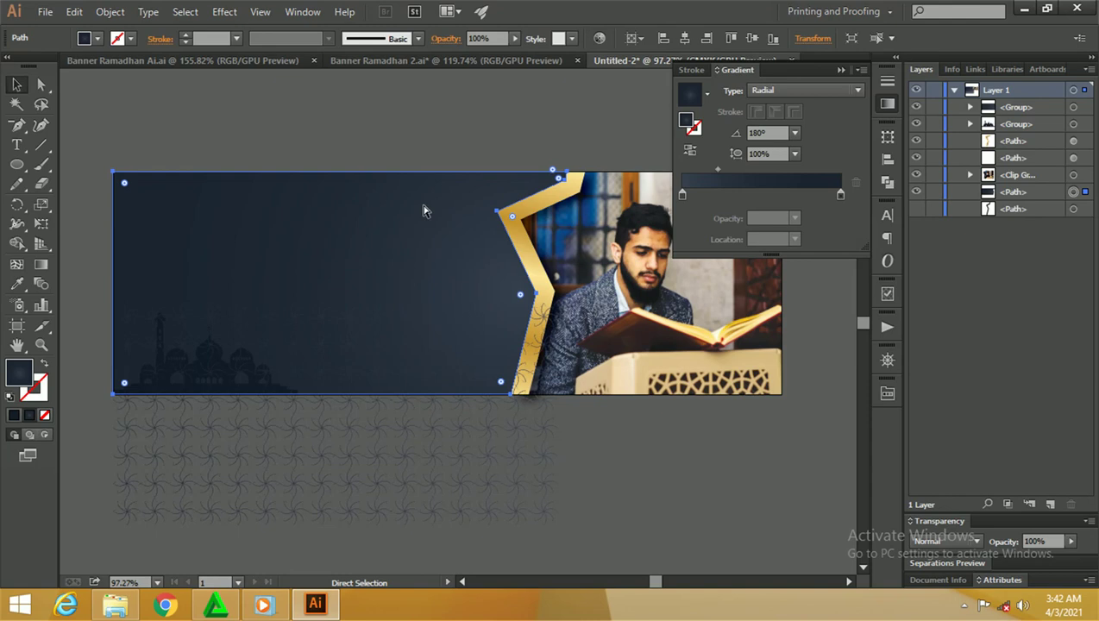
key("ctrl+c")
key("ctrl+f")
key("v")
key("d")
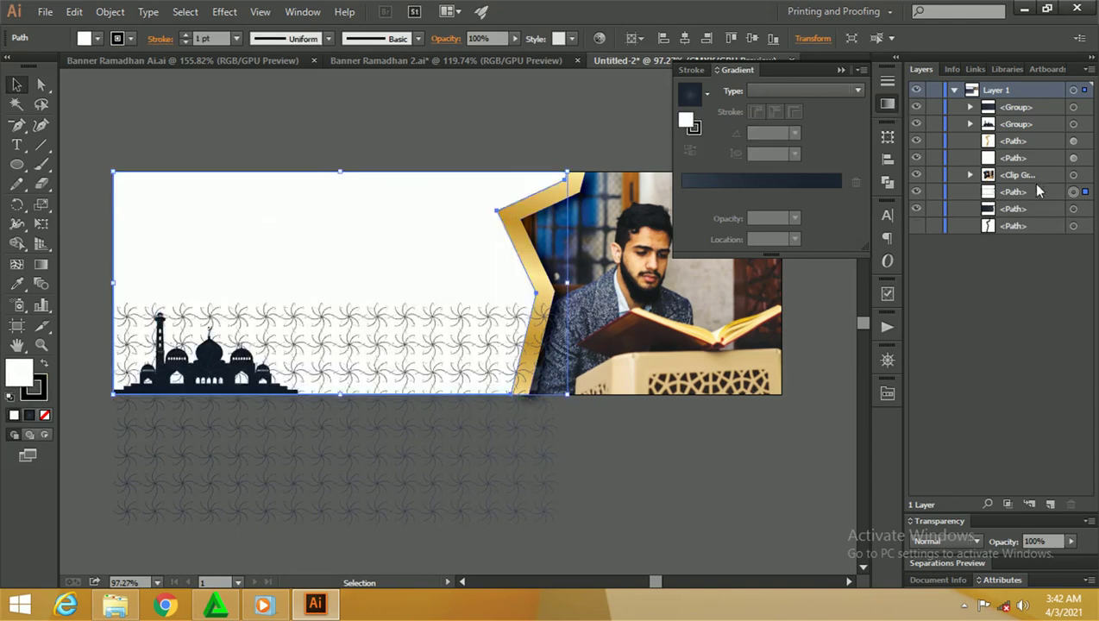
left_click_drag(1038, 191, 1042, 105)
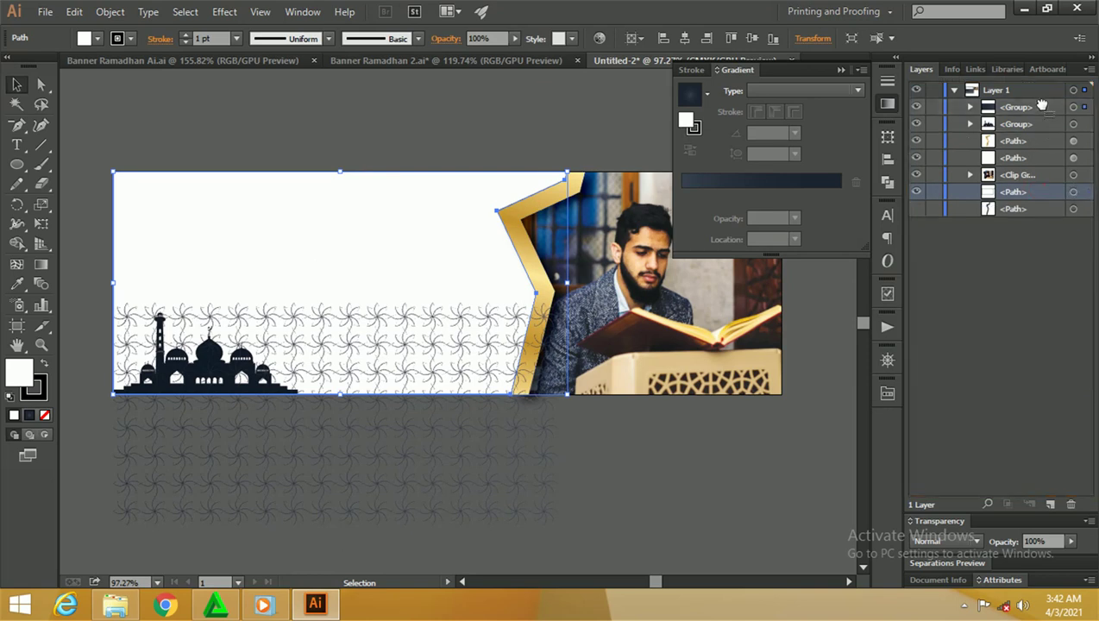
Step: Undo trial vertical alignments and drag the flower pattern group back up over the banner
left_click(595, 439)
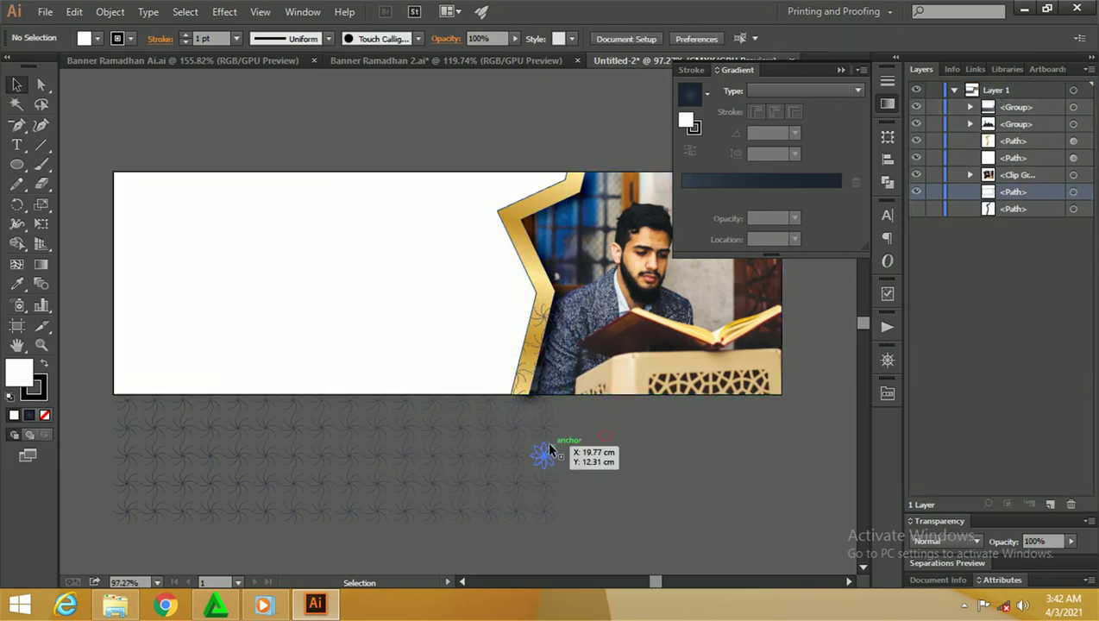
left_click(549, 449)
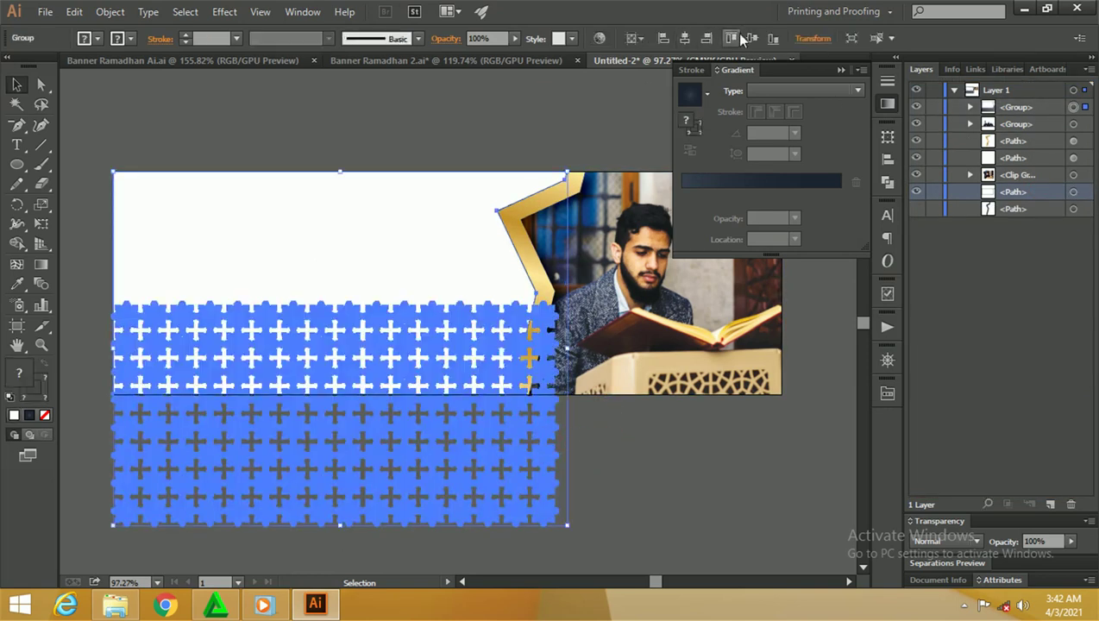
left_click(740, 38)
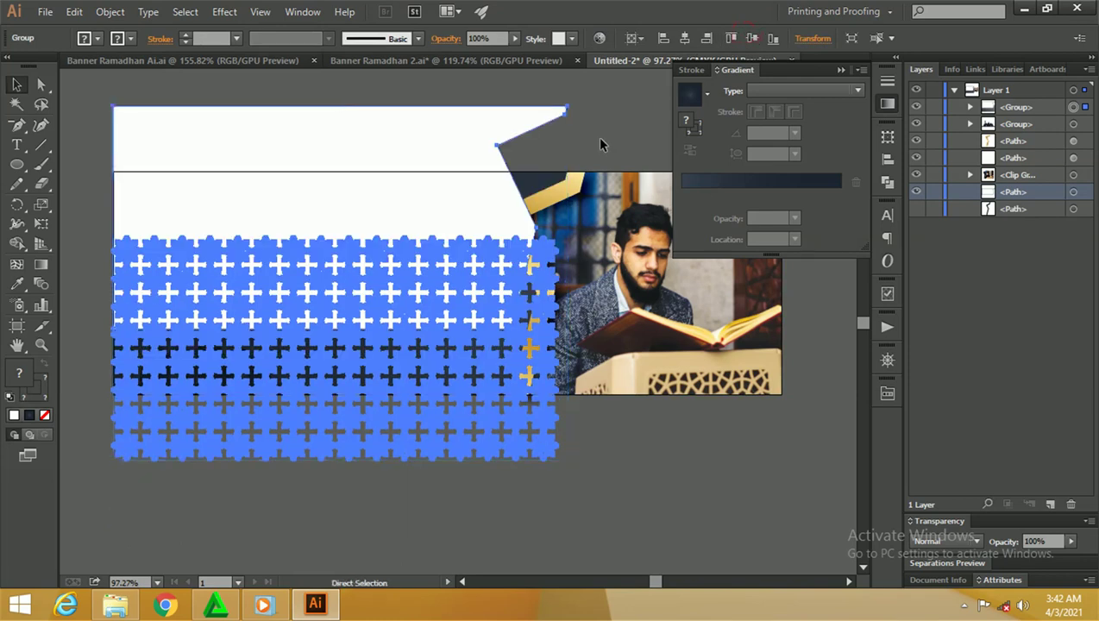
key("ctrl+z")
left_click(603, 124)
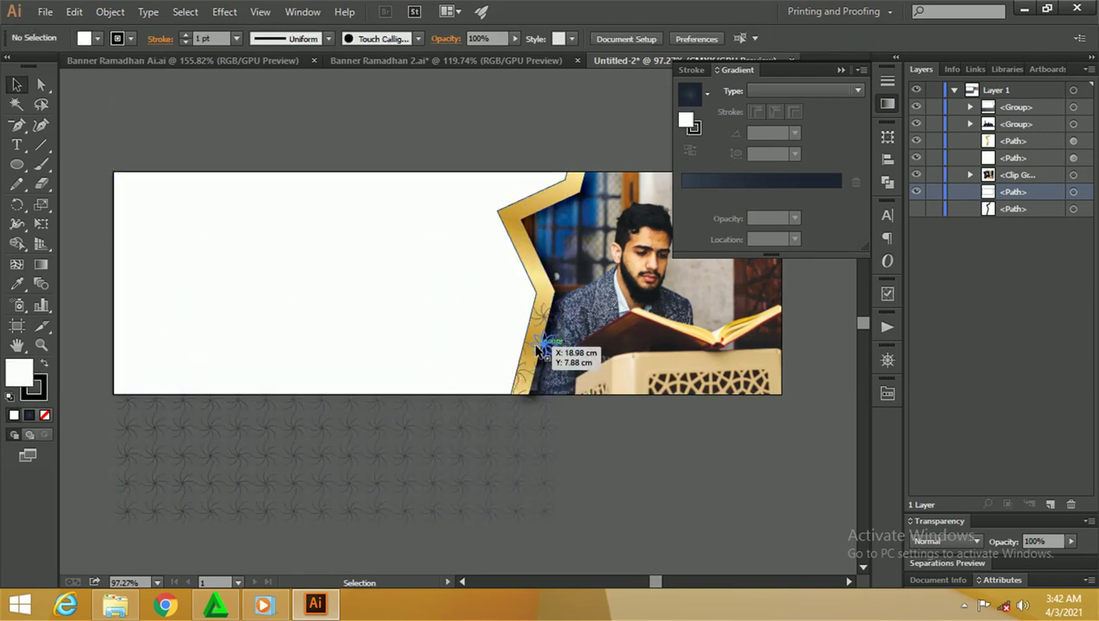
left_click_drag(520, 377, 531, 347)
left_click(751, 40)
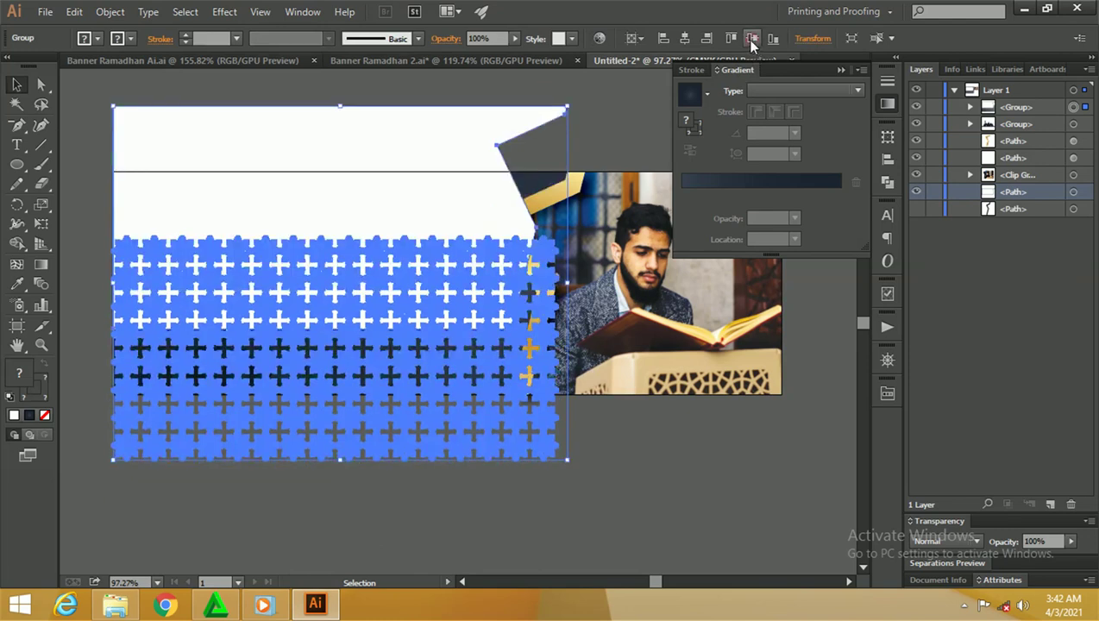
left_click(618, 119)
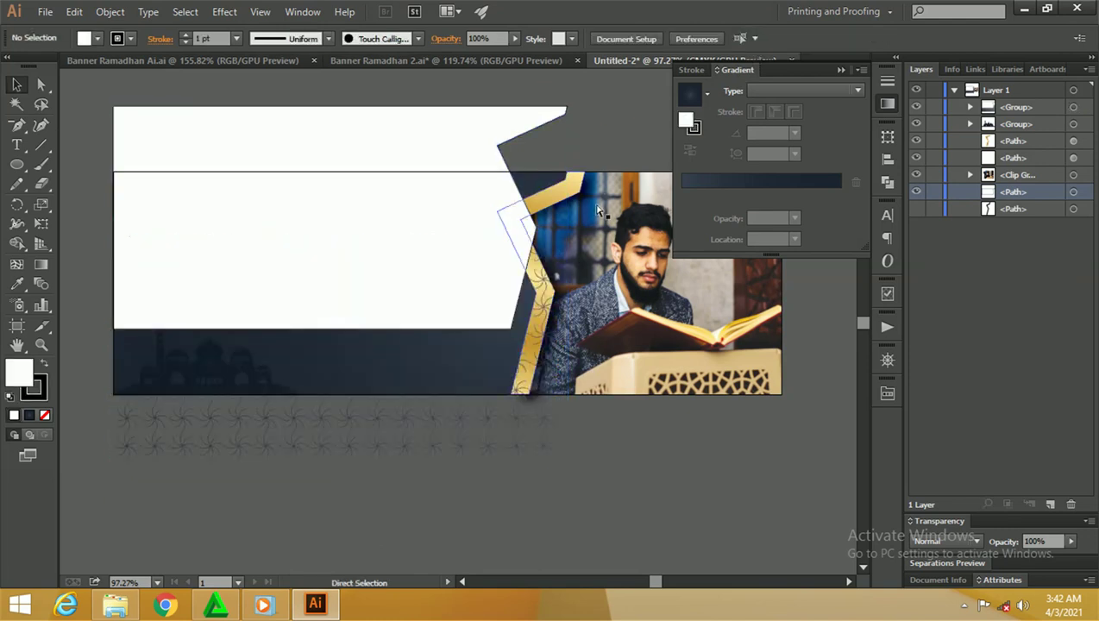
key("ctrl+z")
left_click(589, 467)
left_click_drag(523, 476, 516, 343)
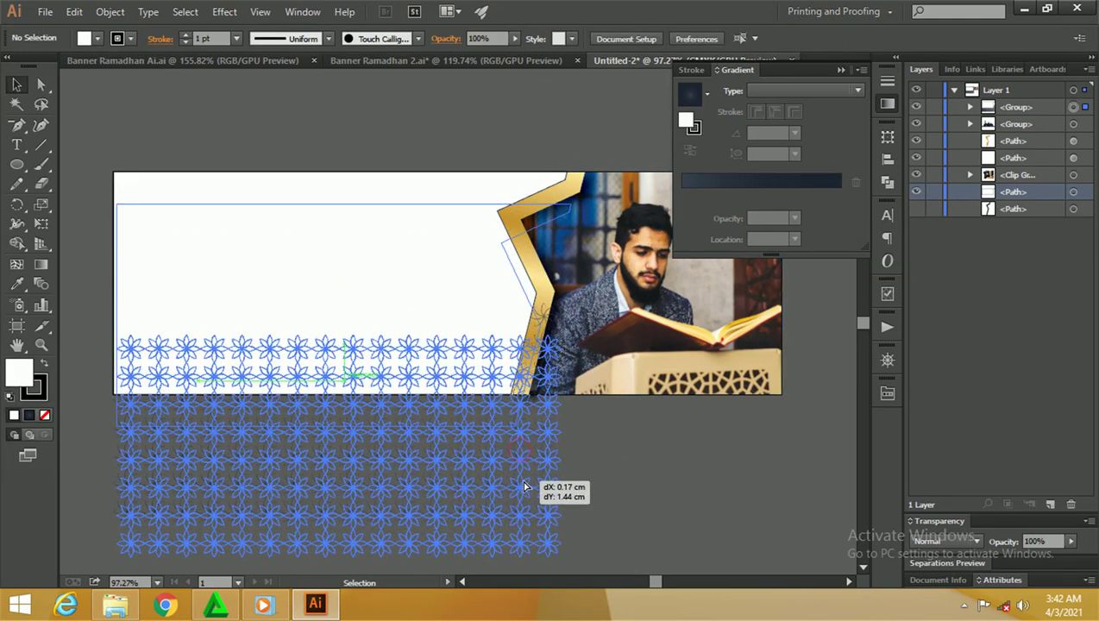
Step: Ungroup the pattern rows, nudge them up, regroup them and align them to the artboard
right_click(517, 341)
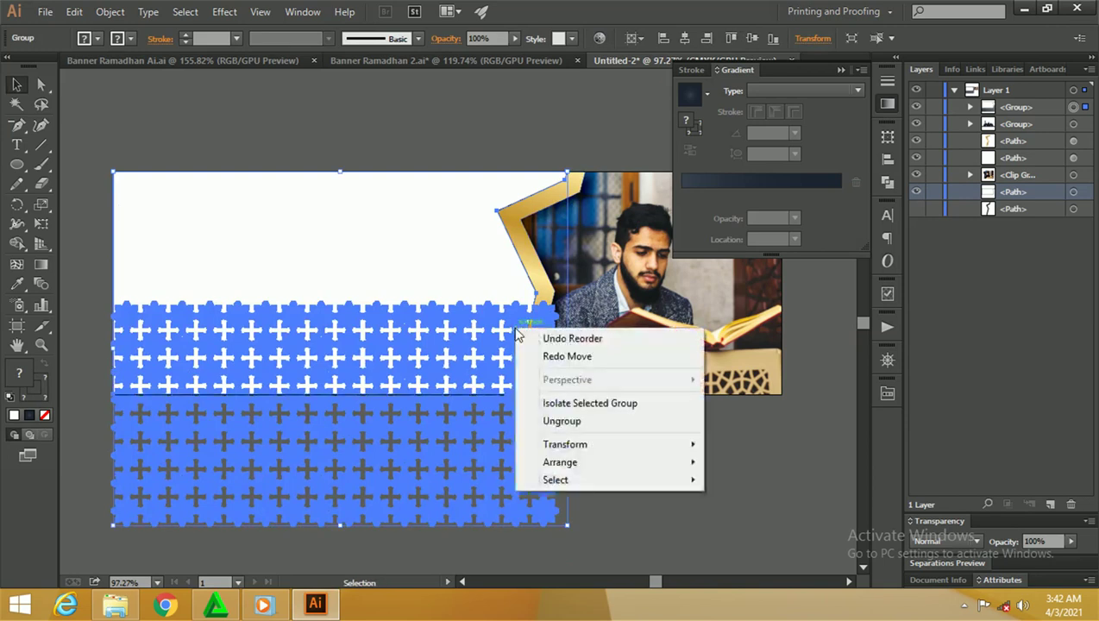
left_click(563, 418)
left_click(551, 423)
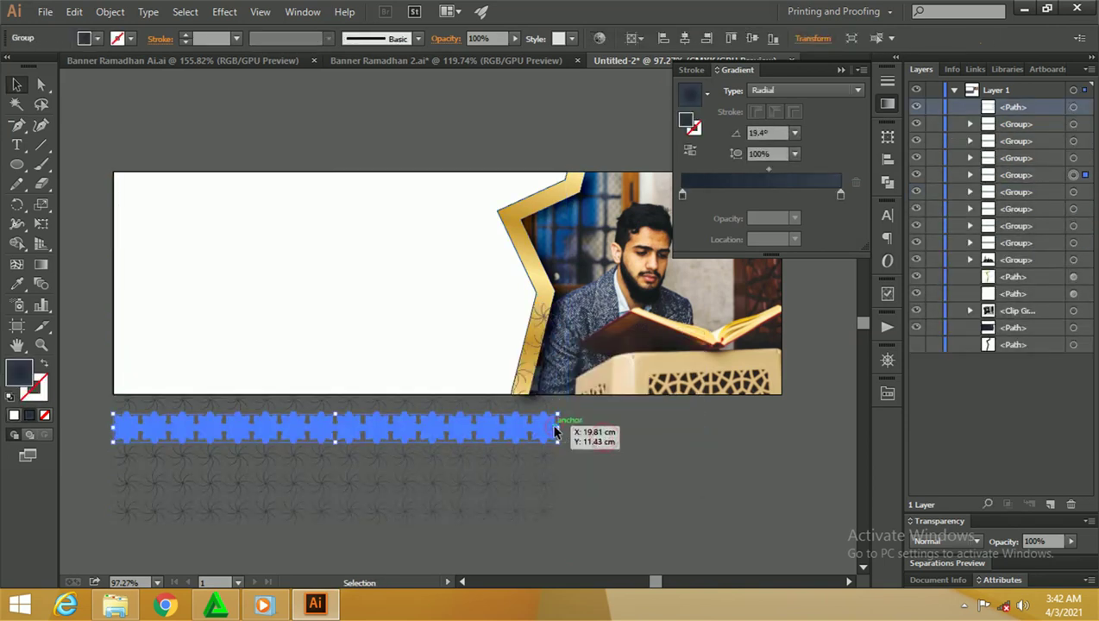
left_click(592, 482)
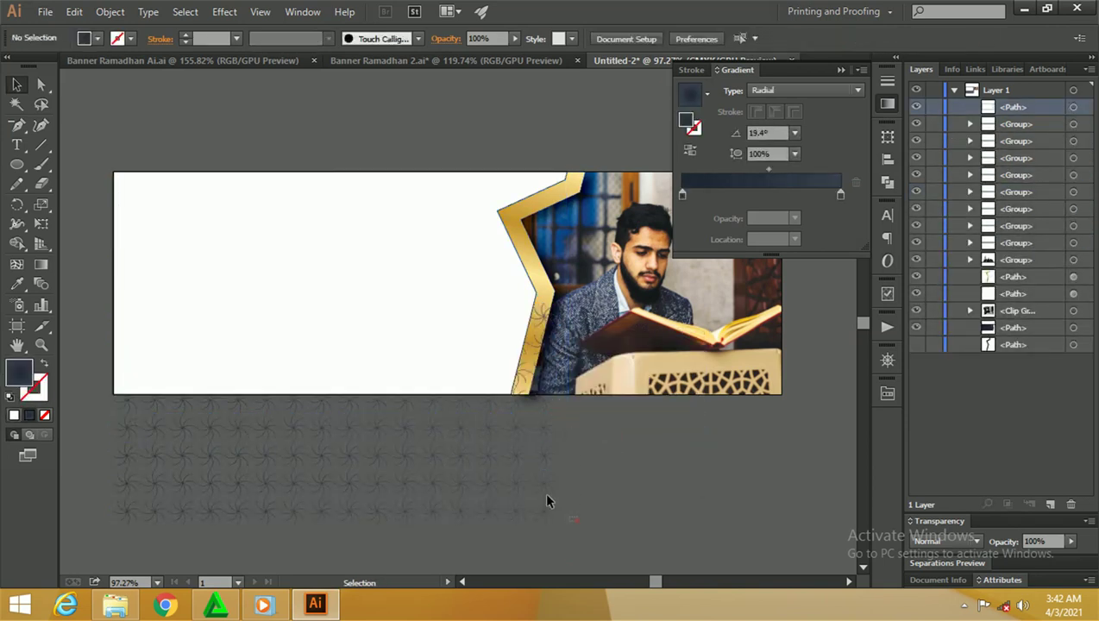
mouse_move(529, 408)
left_mouse_down()
mouse_move(543, 324)
mouse_move(558, 303)
left_mouse_up()
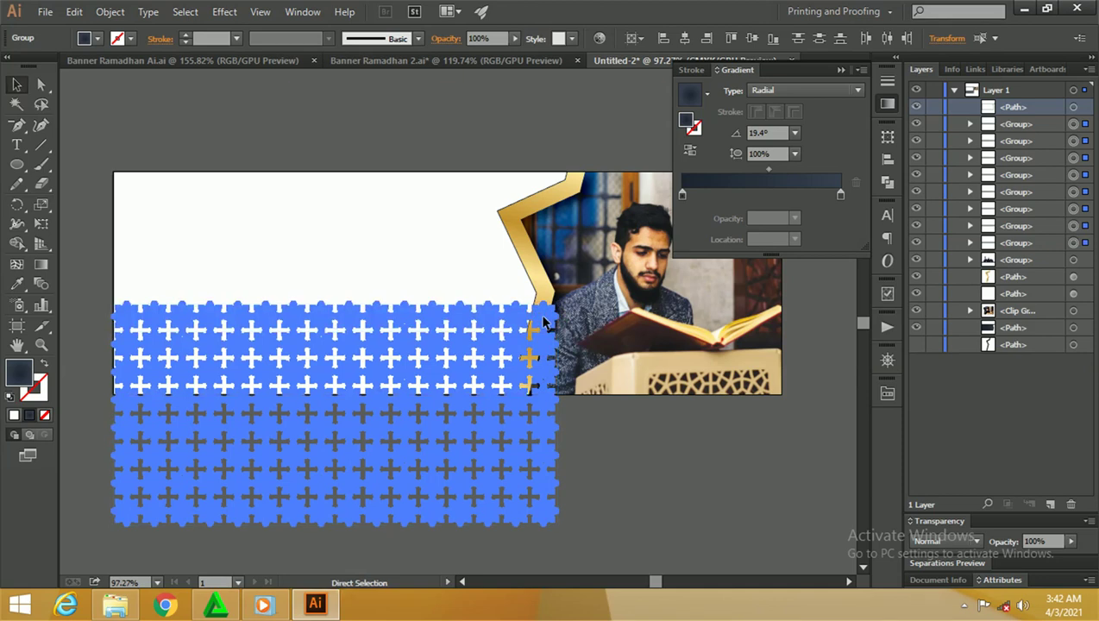
key("ctrl+g")
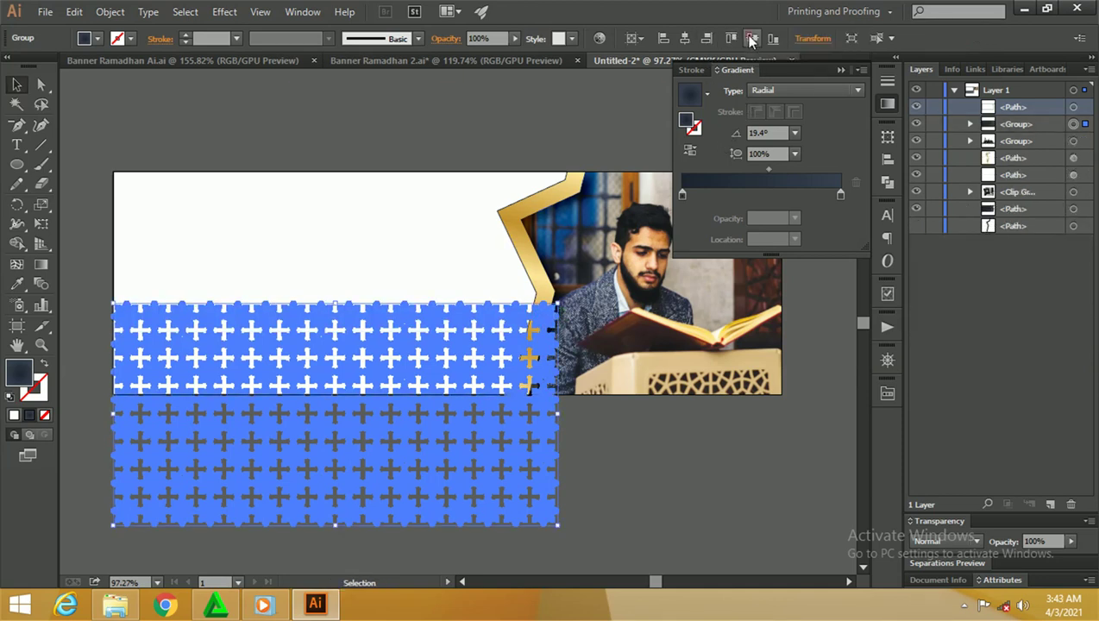
left_click(749, 39)
Step: Switch the pattern's gradient to Linear, angled across the pattern at 20.3°
left_click(707, 94)
left_click(777, 88)
left_click(775, 107)
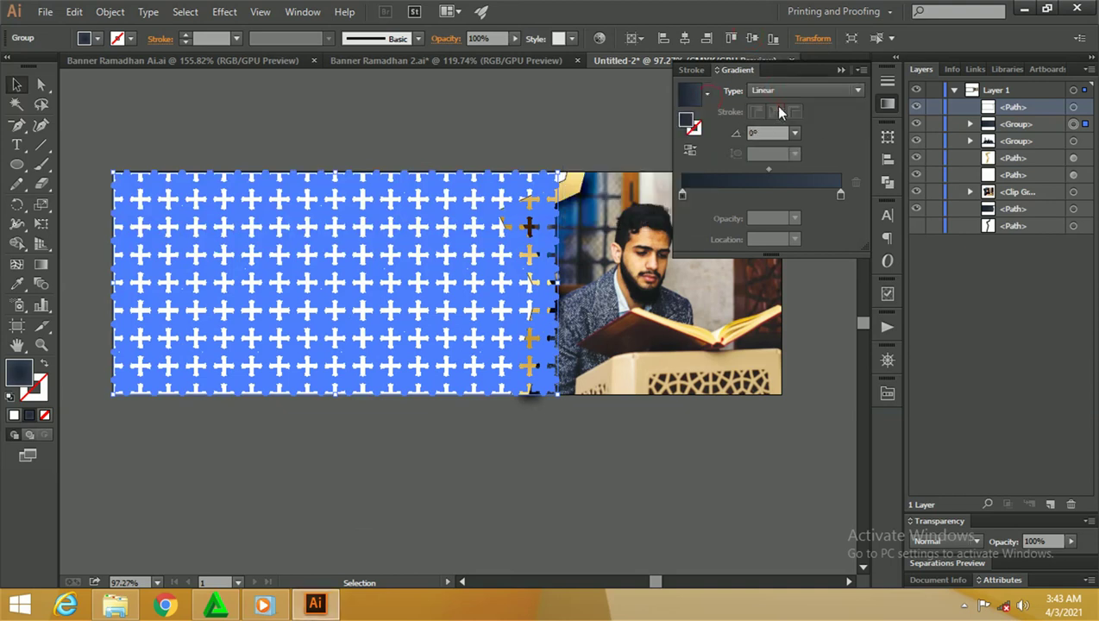
left_click(608, 112)
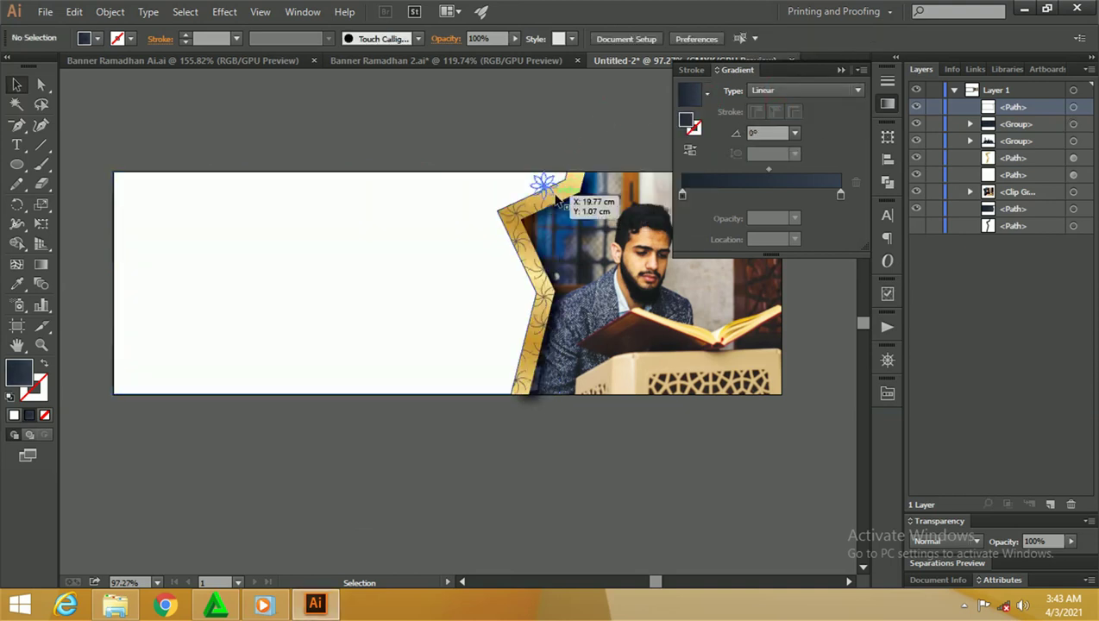
key("ctrl+z")
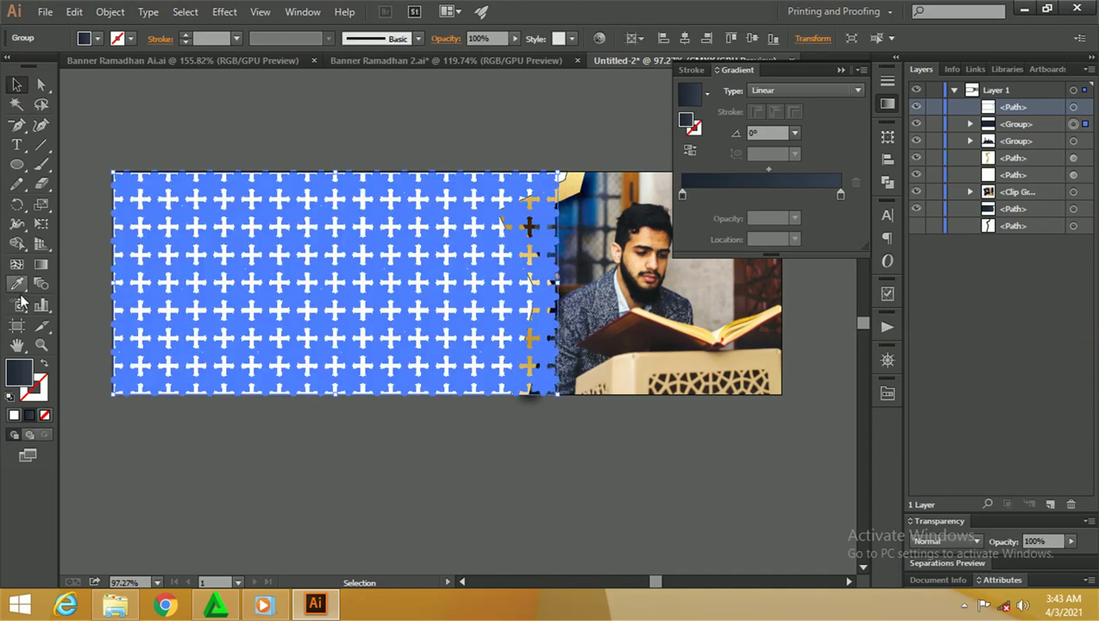
left_click(41, 264)
left_click_drag(94, 351, 579, 180)
left_click(15, 84)
left_click(191, 105)
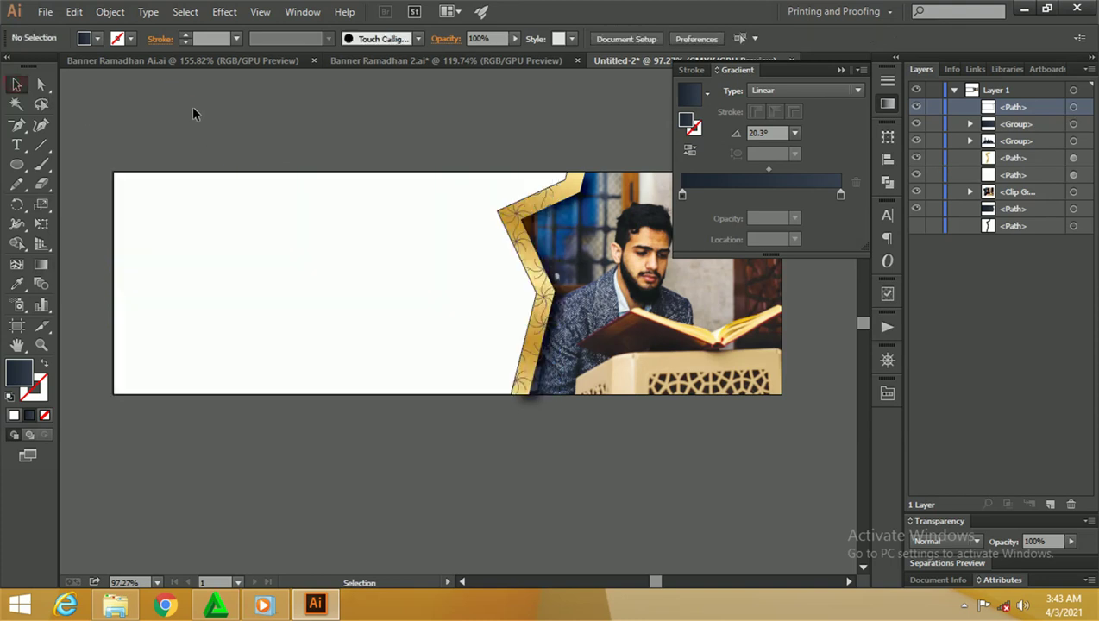
Step: Make a clipping mask from the white banner shape and the pattern group
left_click(326, 220)
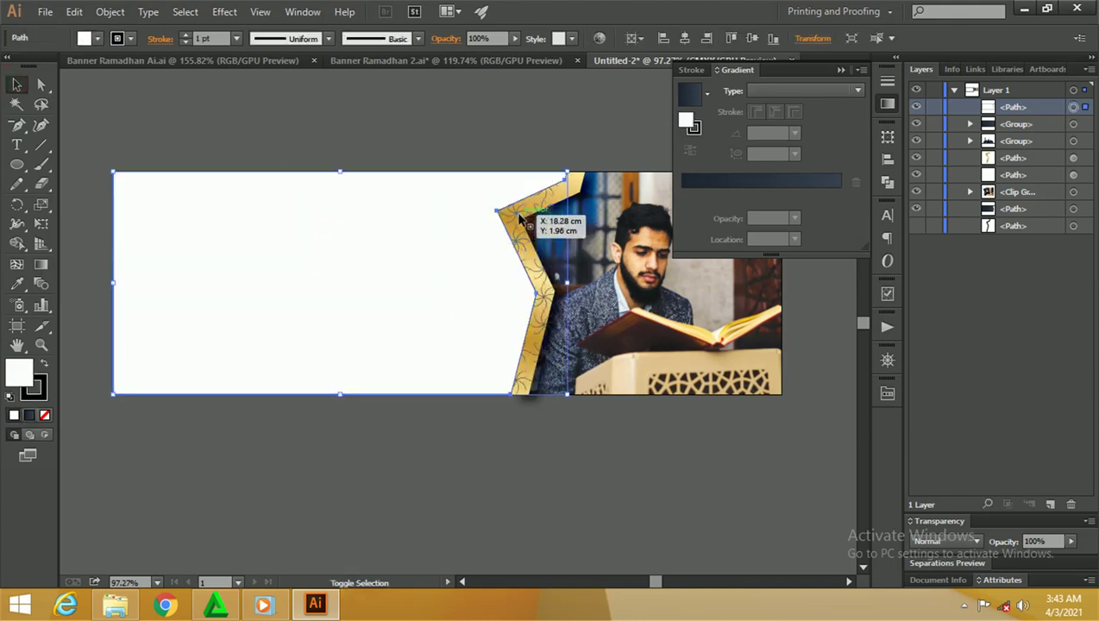
left_click(545, 219)
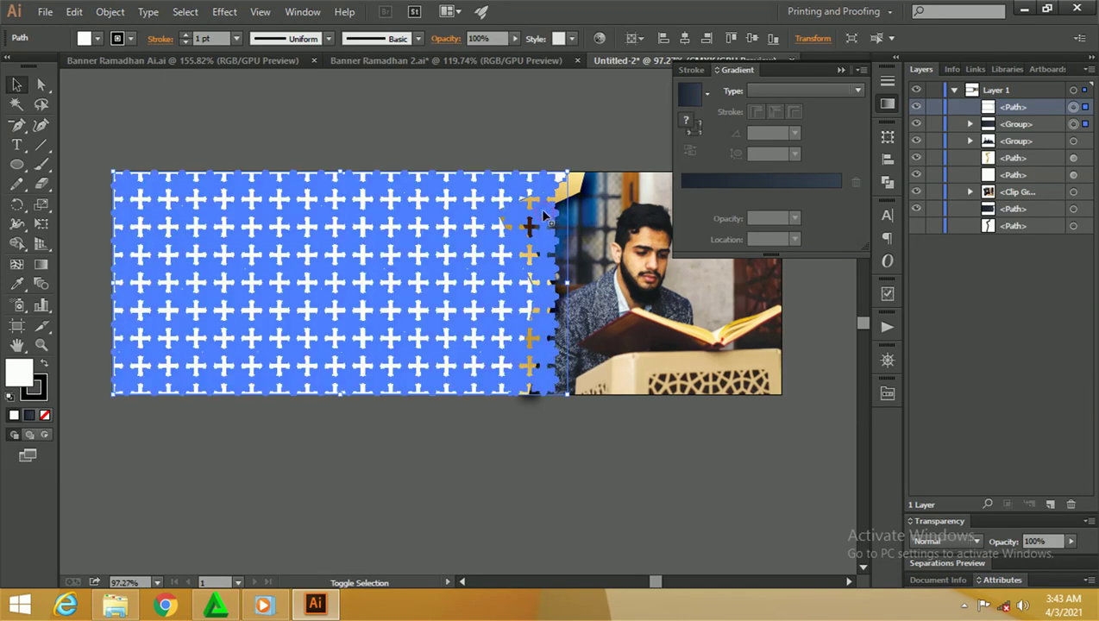
right_click(544, 214)
left_click(582, 303)
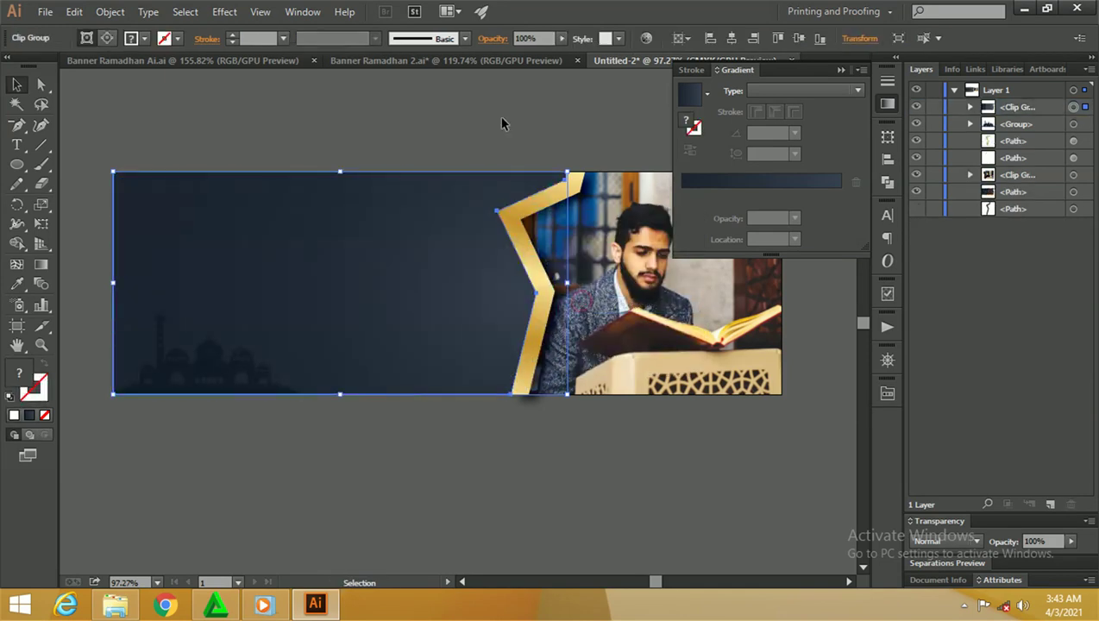
left_click(498, 116)
key("z")
mouse_move(235, 212)
left_mouse_down()
mouse_move(470, 232)
mouse_move(367, 214)
mouse_move(402, 216)
mouse_move(389, 228)
left_mouse_up()
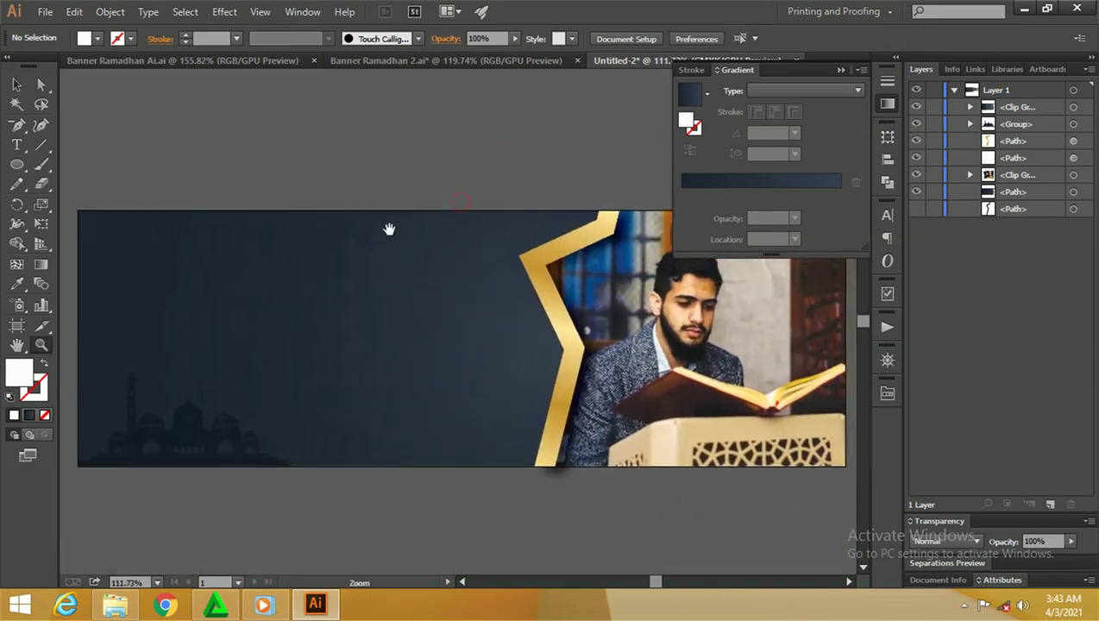
left_click(834, 70)
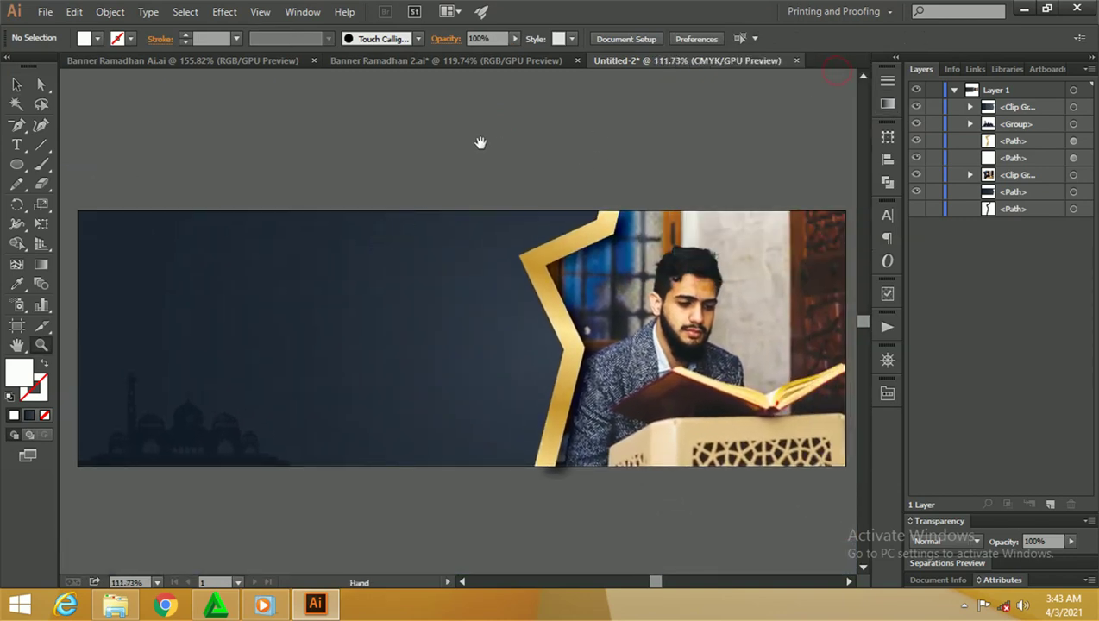
left_click_drag(476, 142, 530, 158)
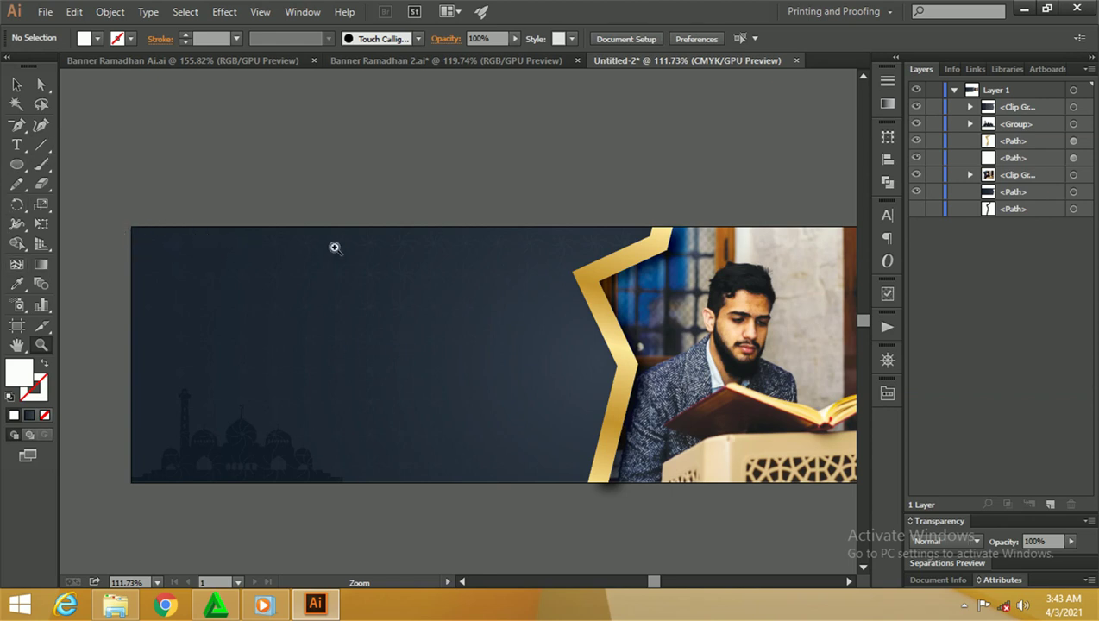
Step: Paste the copied text group and shift it right onto the banner's left panel
key("v")
key("ctrl+v")
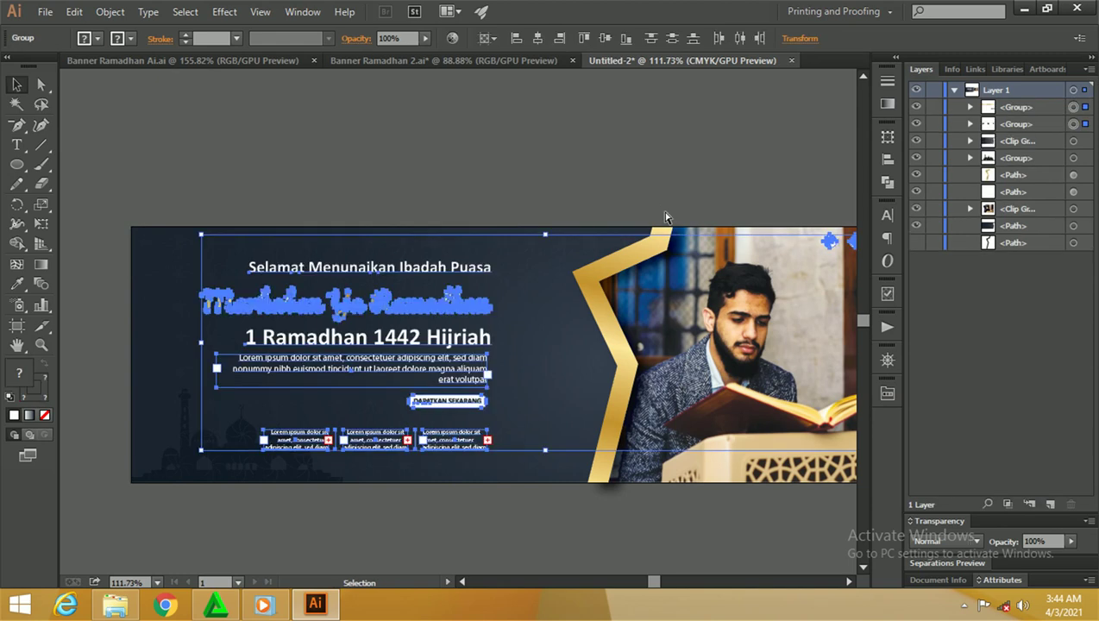
key("z")
mouse_move(363, 204)
left_mouse_down()
mouse_move(321, 188)
mouse_move(317, 203)
left_mouse_up()
left_click(17, 85)
left_click(270, 160)
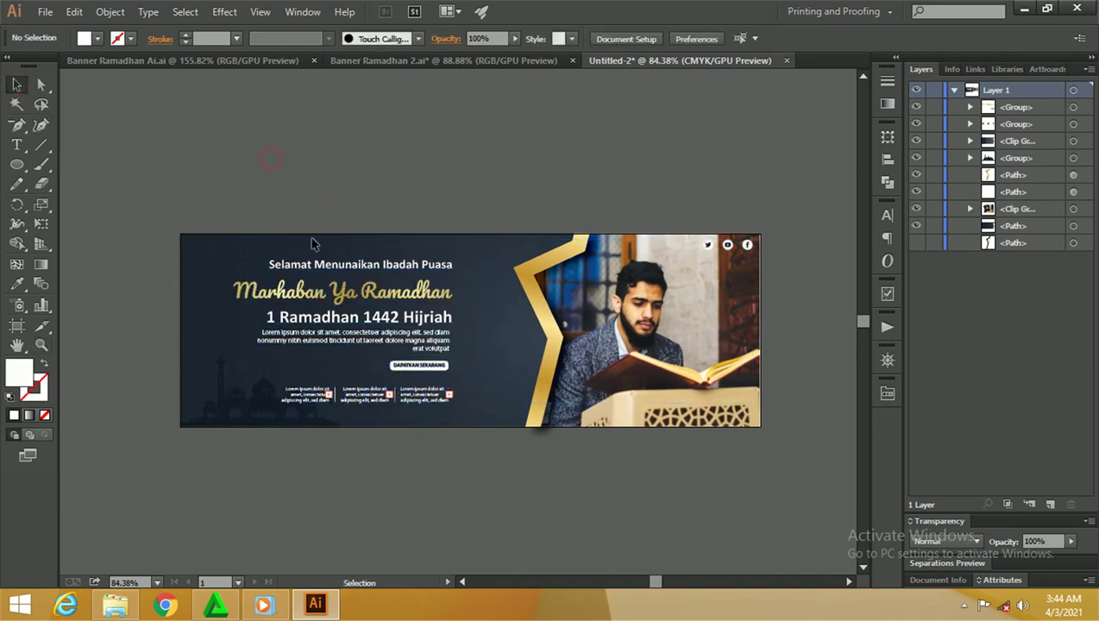
left_click_drag(230, 253, 452, 405)
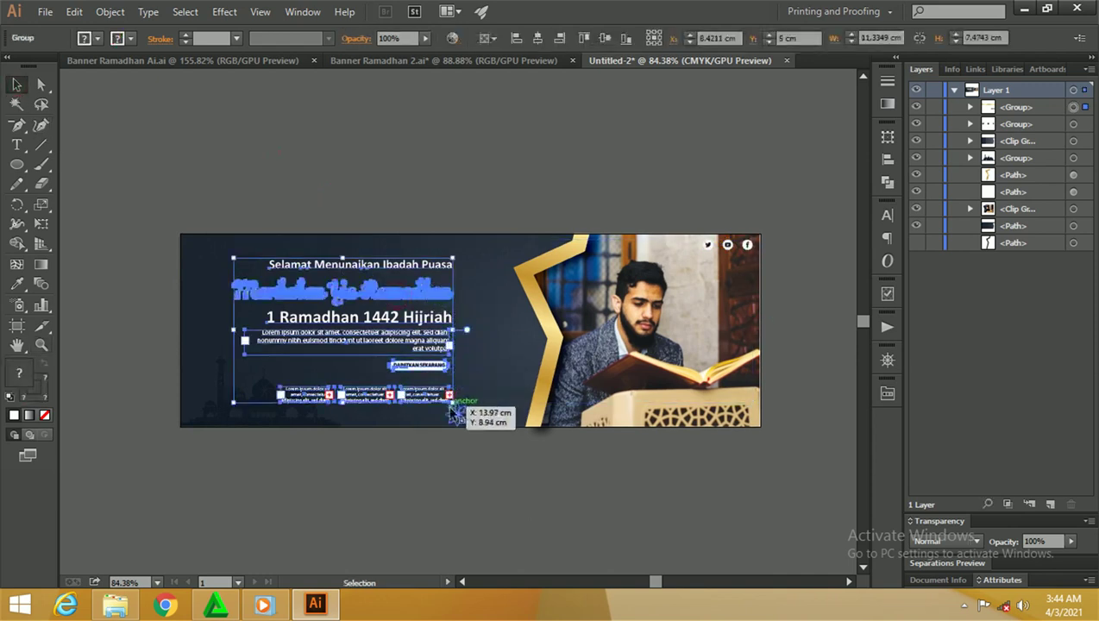
left_click_drag(452, 414, 470, 414)
mouse_move(456, 327)
left_mouse_down()
mouse_move(468, 327)
mouse_move(455, 293)
left_mouse_up()
Step: Zoom in and nudge the text group slightly up into place
key("z")
left_click(455, 335)
key("v")
left_click(411, 120)
left_click_drag(364, 286, 362, 268)
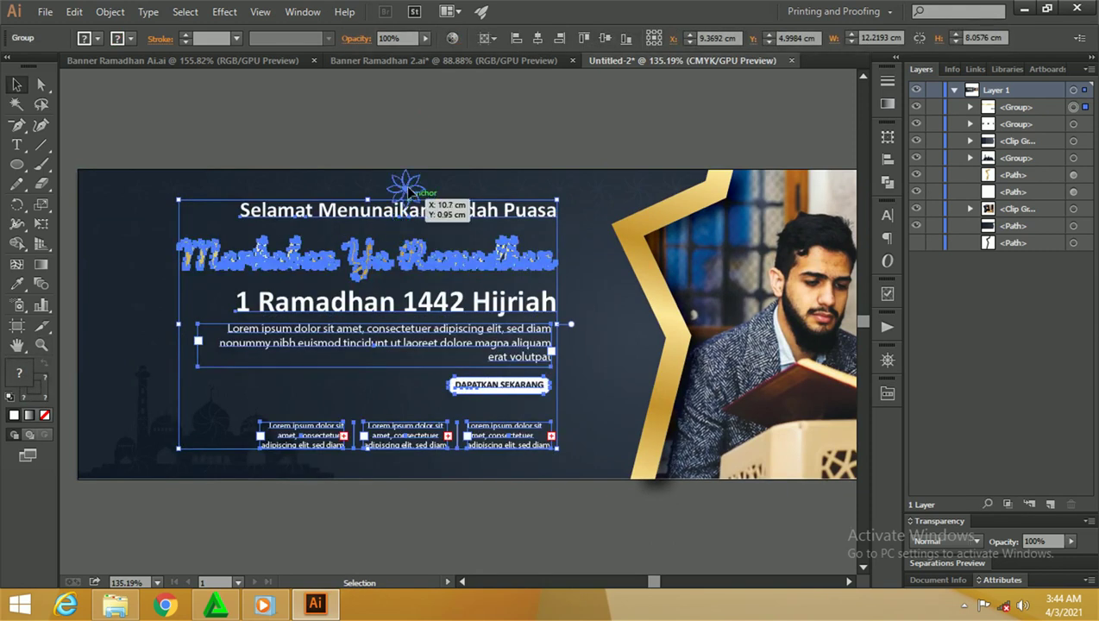
left_click(402, 136)
Step: Ungroup the text block twice, separating greeting, title, date, body copy and button
left_click(373, 270)
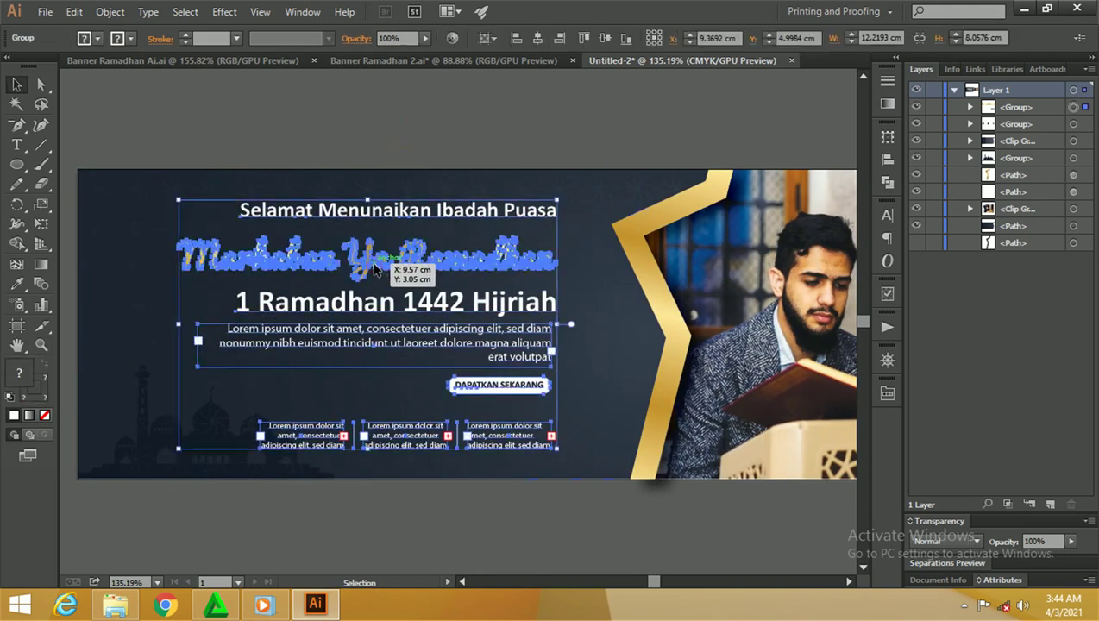
right_click(374, 270)
left_click(447, 352)
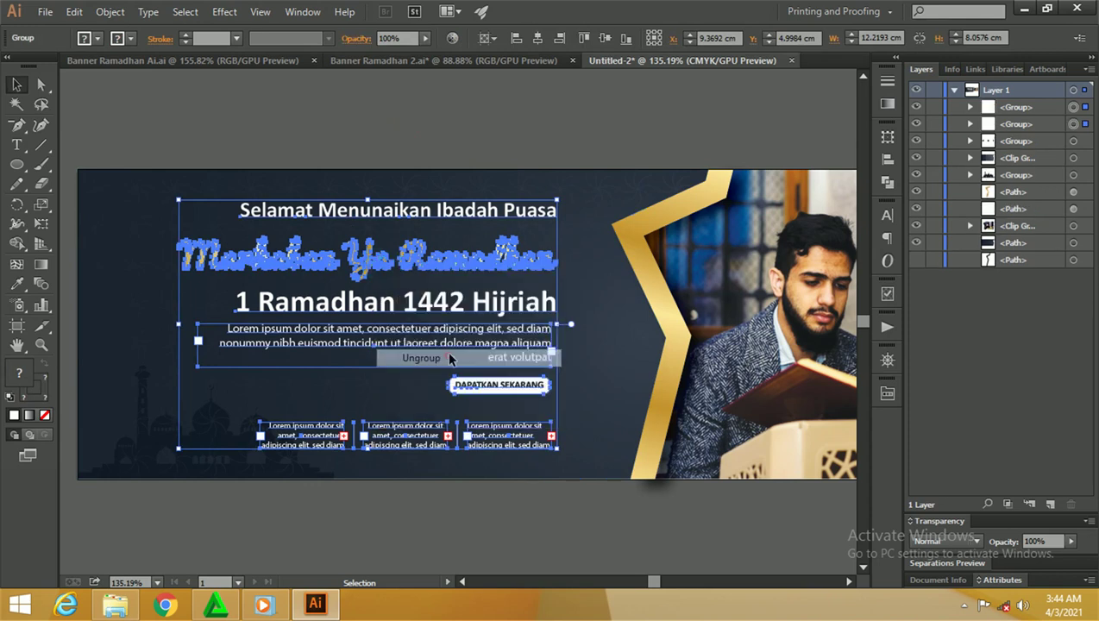
left_click(393, 117)
left_click(371, 259)
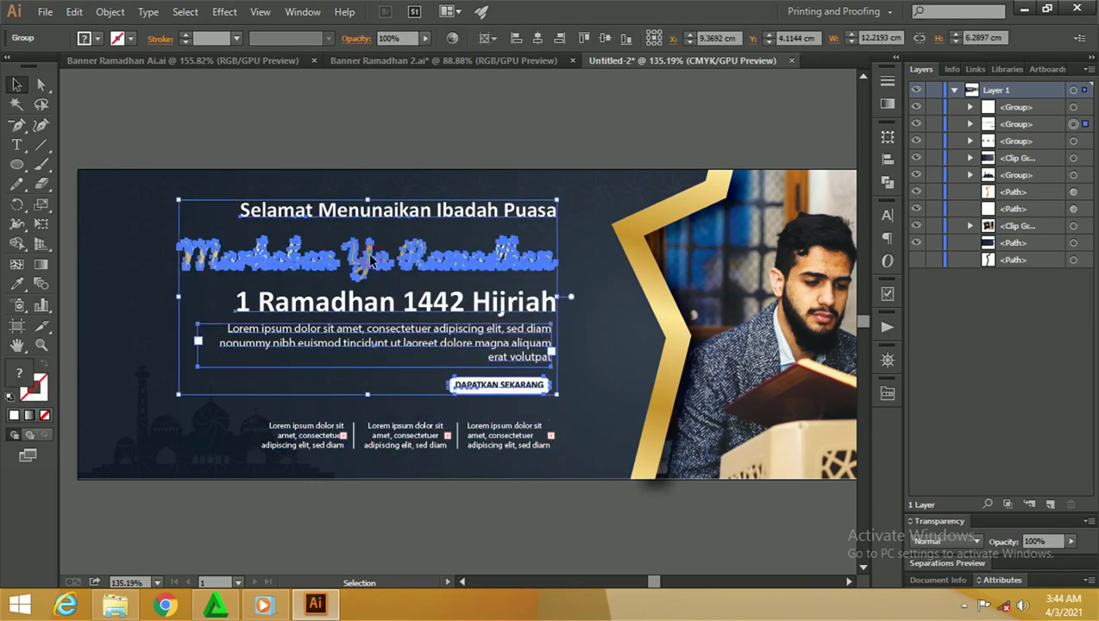
right_click(371, 258)
left_click(409, 347)
left_click(411, 138)
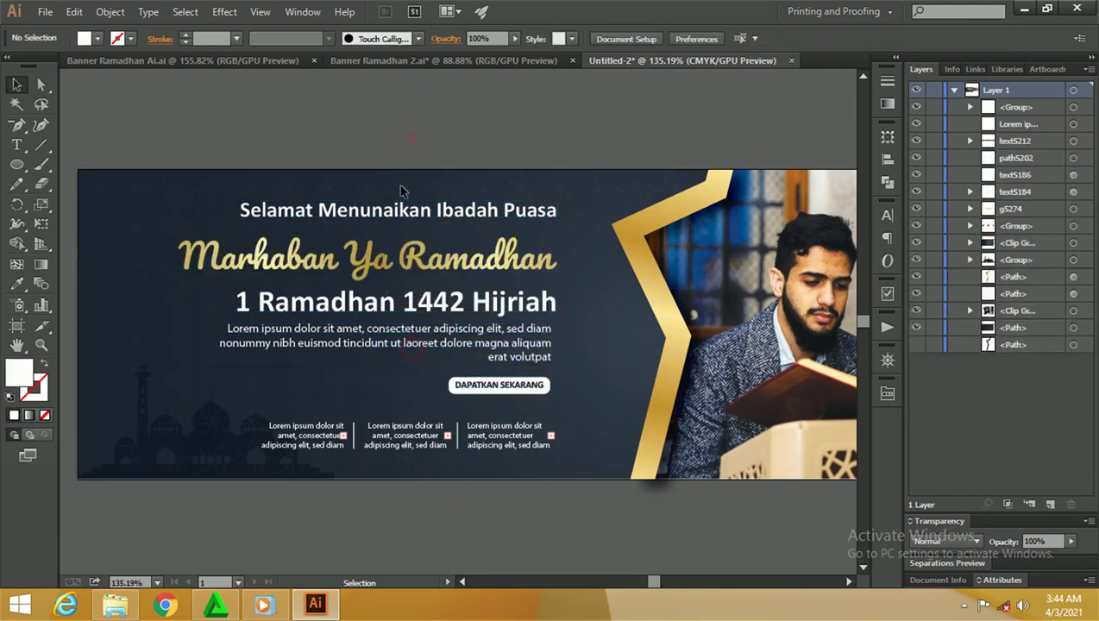
left_click(372, 260)
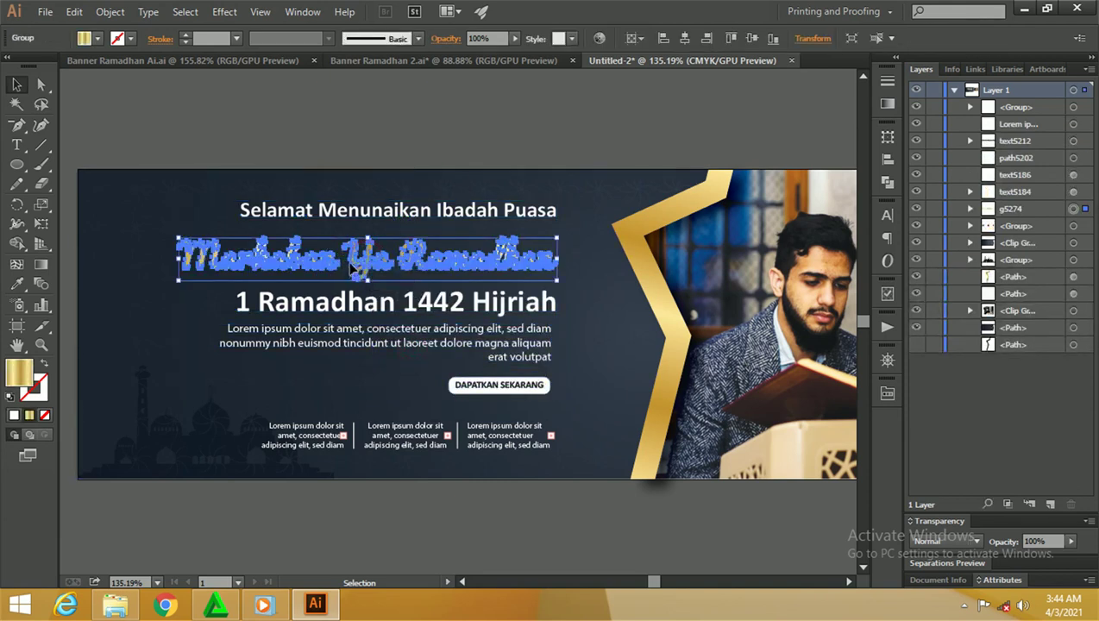
Step: Apply the gold gradient to the 'Selamat Menunaikan' greeting and expand it into shapes
key("z")
mouse_move(354, 270)
left_mouse_down()
mouse_move(454, 295)
mouse_move(337, 276)
mouse_move(364, 280)
left_mouse_up()
key("v")
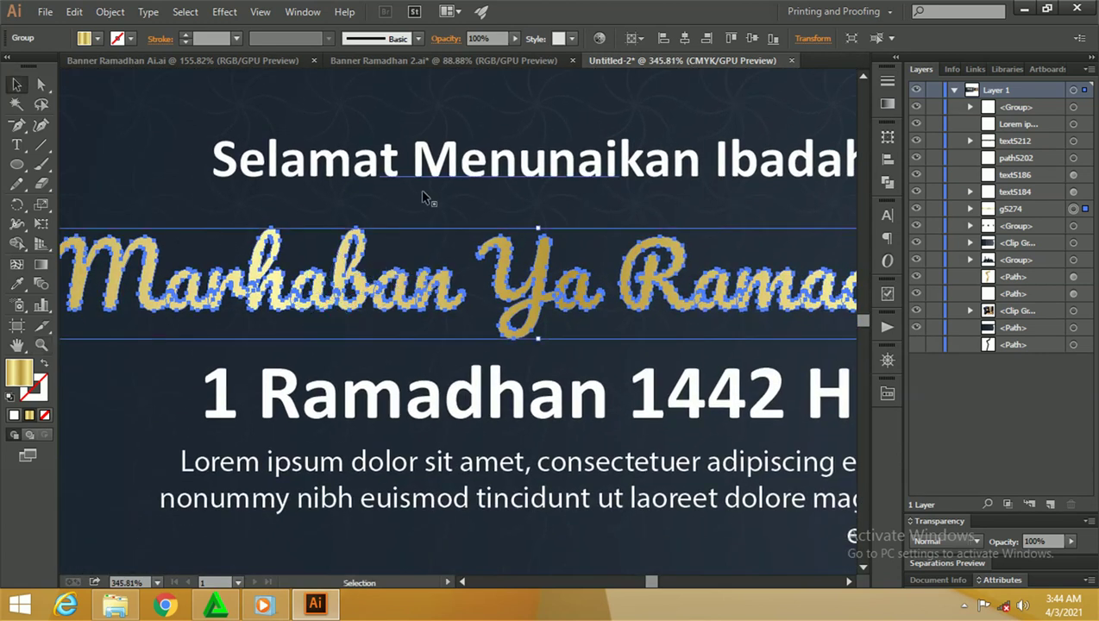
left_click(425, 168)
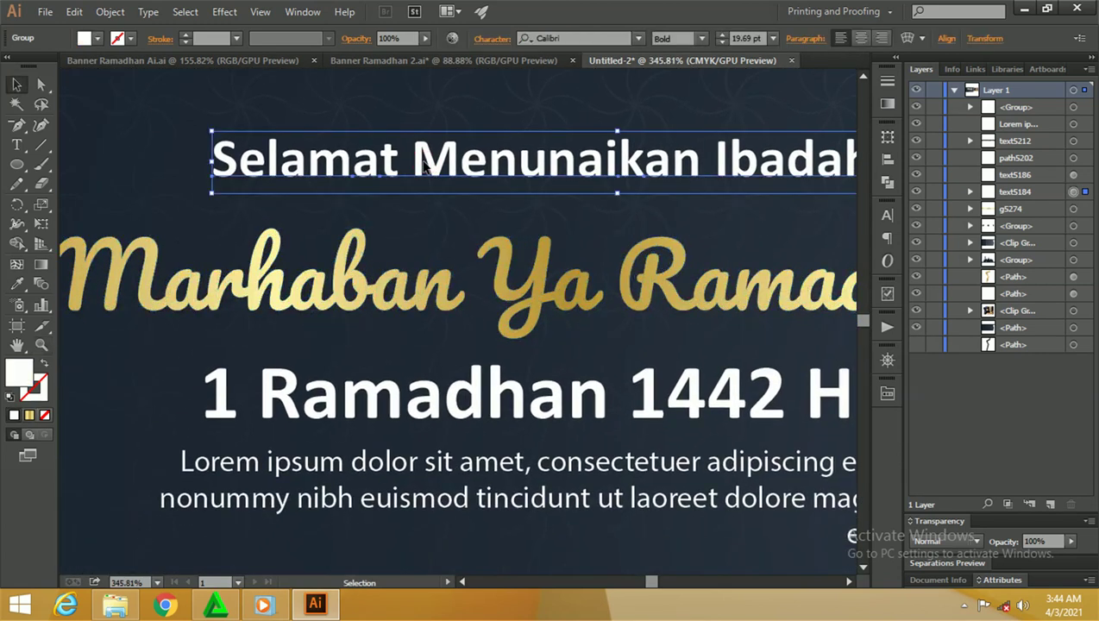
left_click(887, 105)
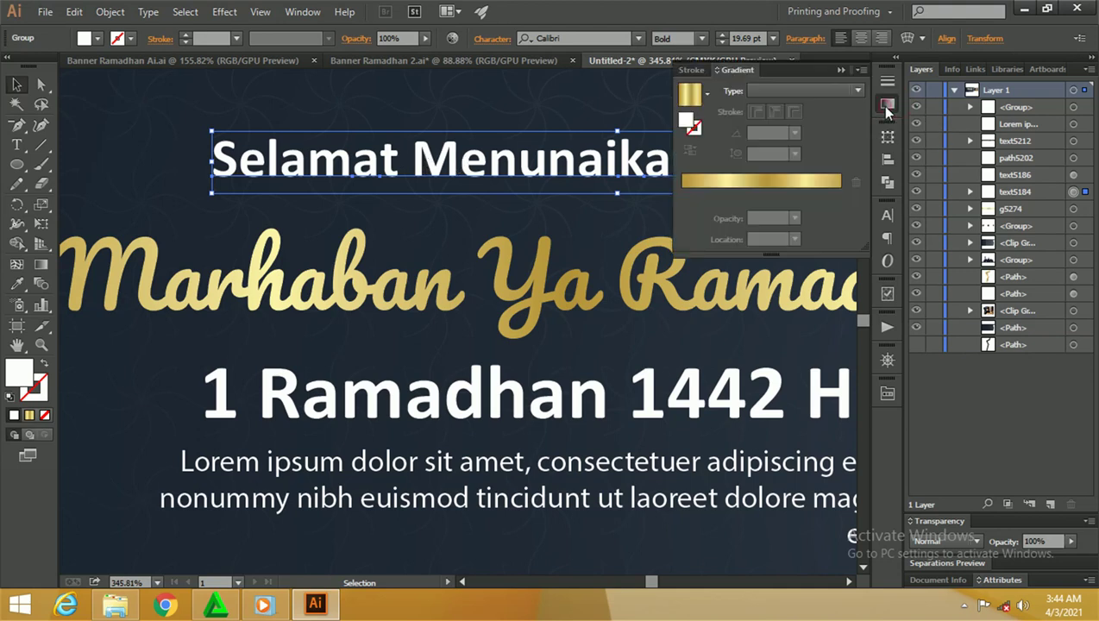
left_click(791, 177)
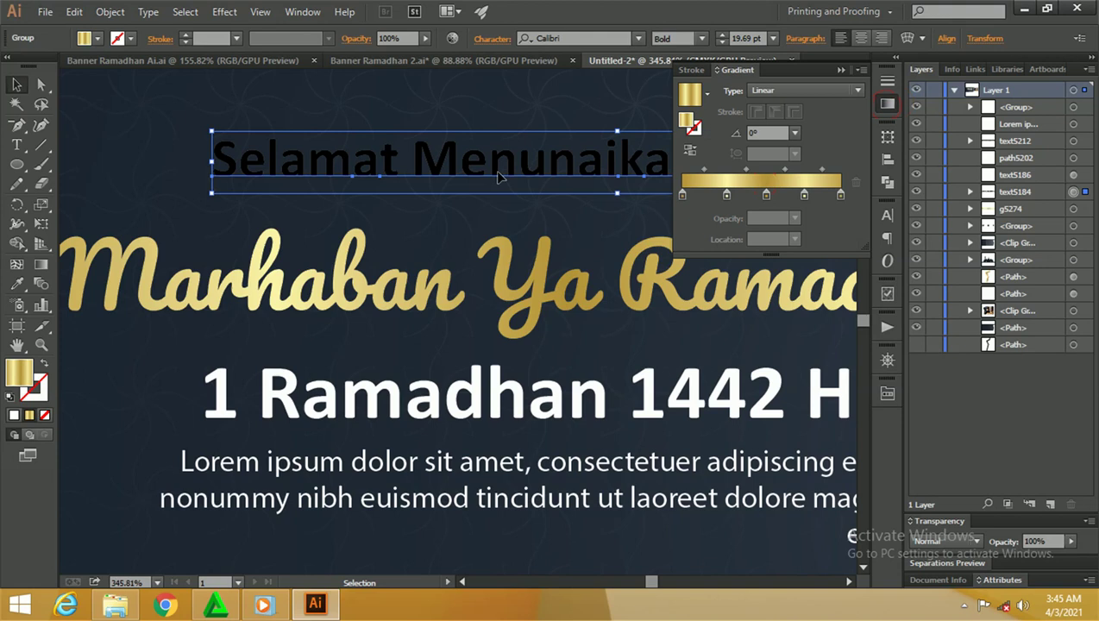
left_click(110, 12)
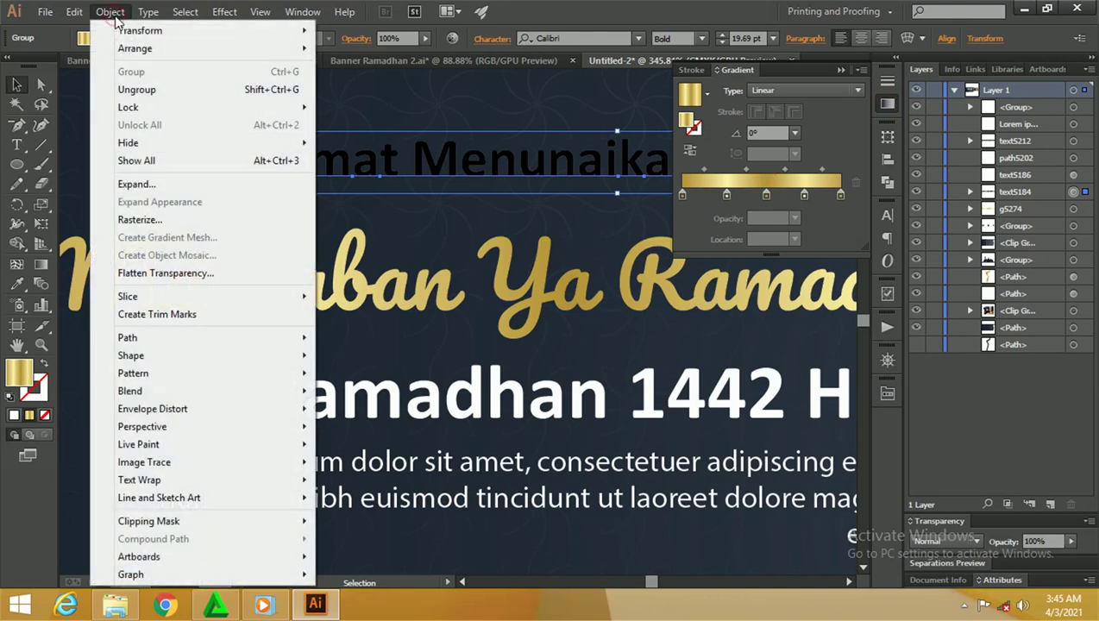
left_click(166, 185)
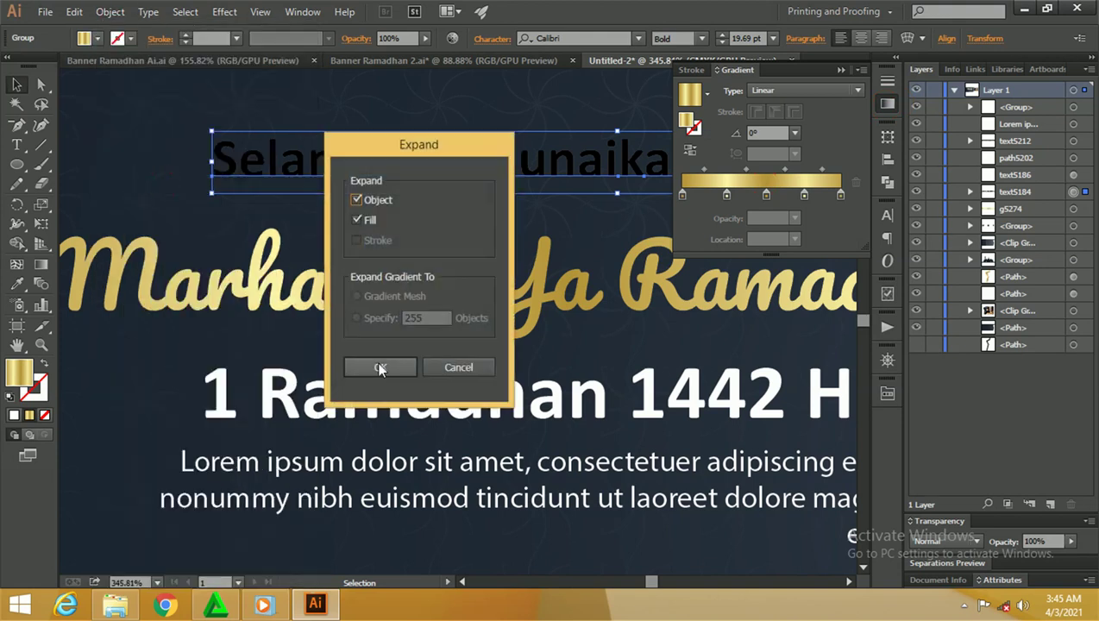
left_click(379, 368)
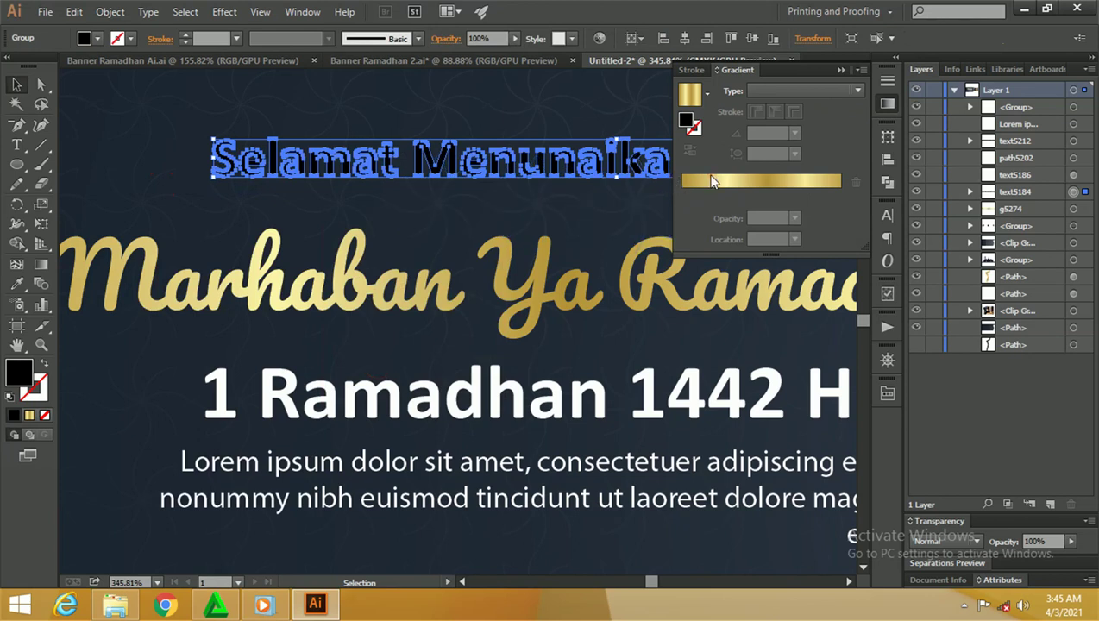
Step: Undo the expand and gradient so the greeting is white again, then zoom out
key("a")
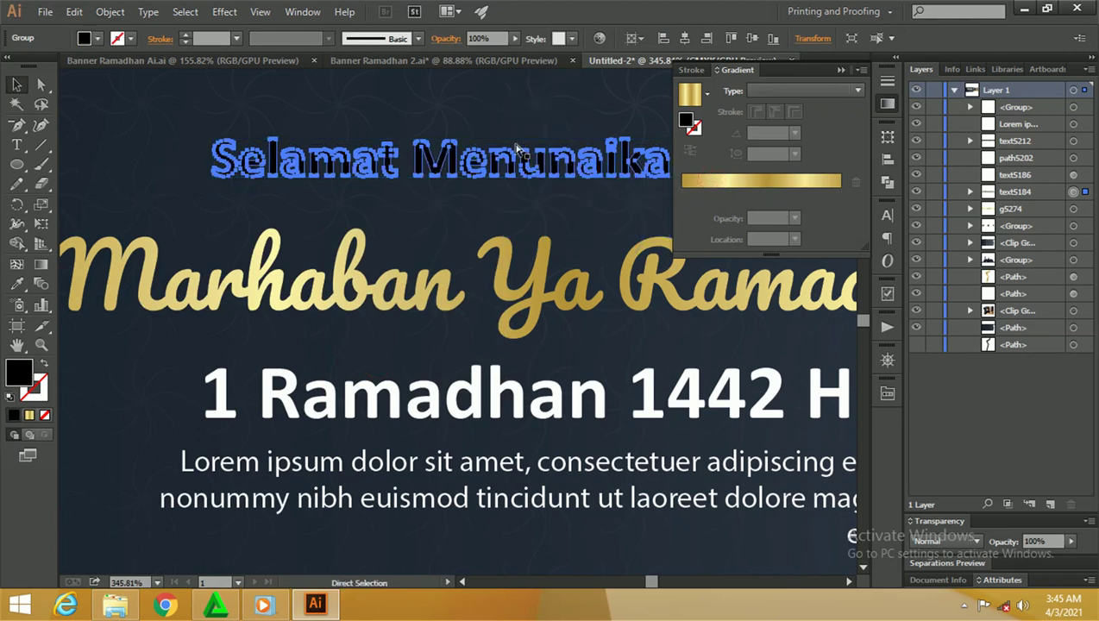
key("ctrl+z")
left_click(502, 255)
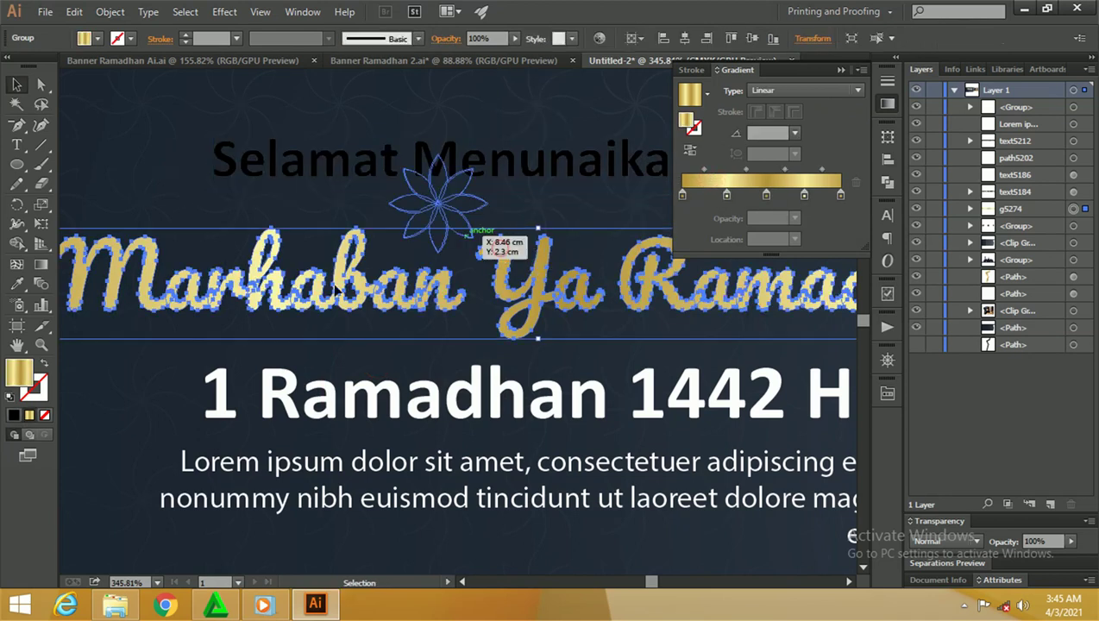
key("ctrl+z")
key("z")
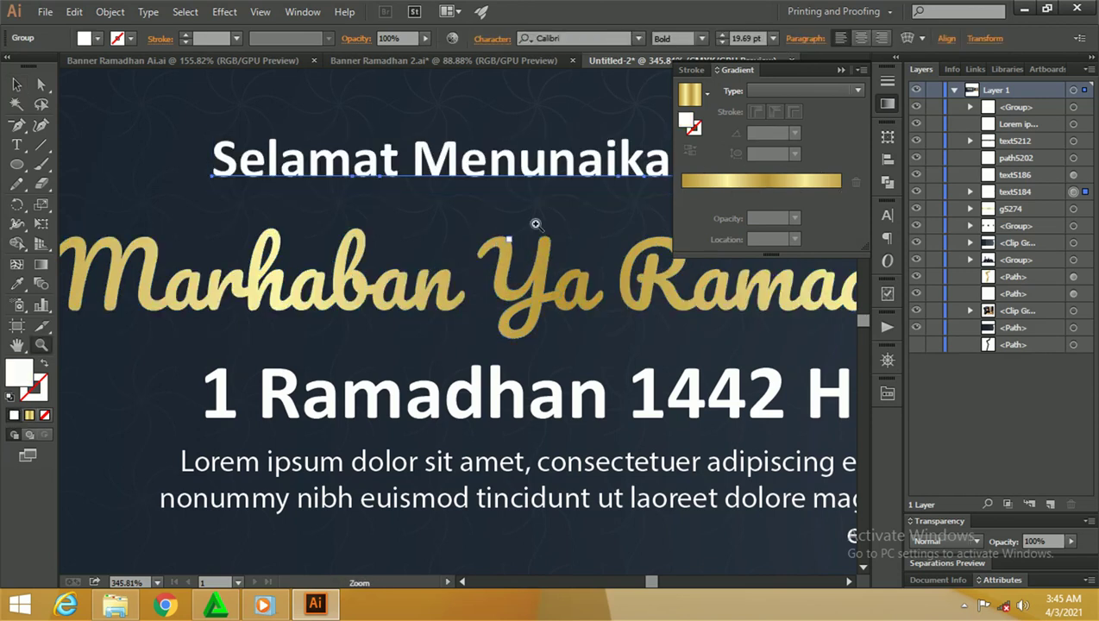
left_click(537, 221, "alt")
left_click_drag(539, 214, 446, 239)
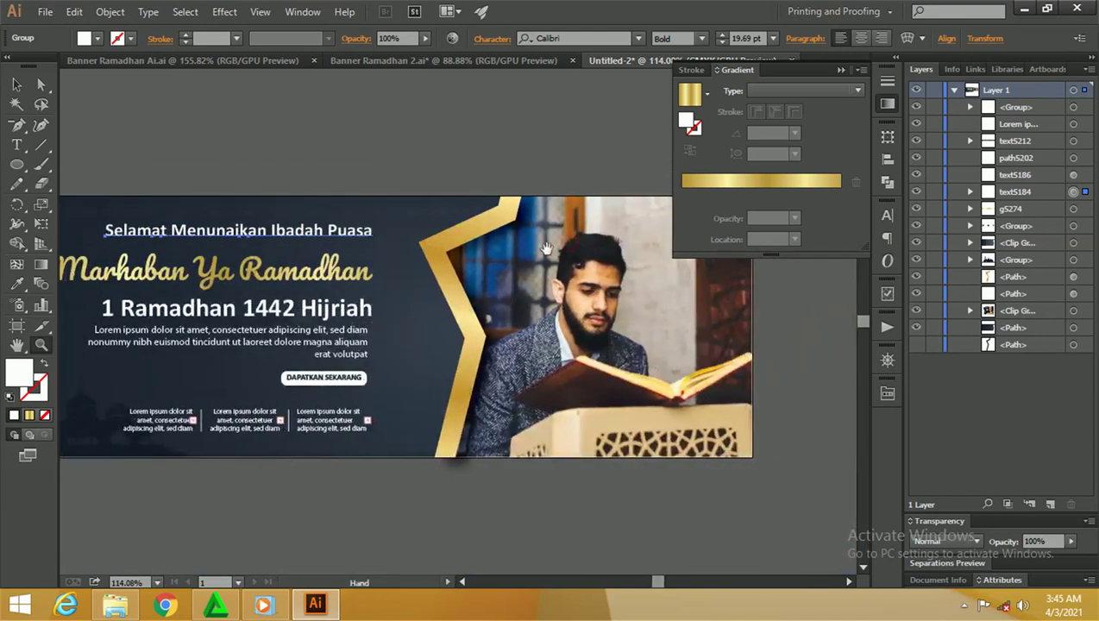
Step: Close the Gradient panel and frame the complete banner with footer columns and social icons
scroll(527, 238, "right", 5)
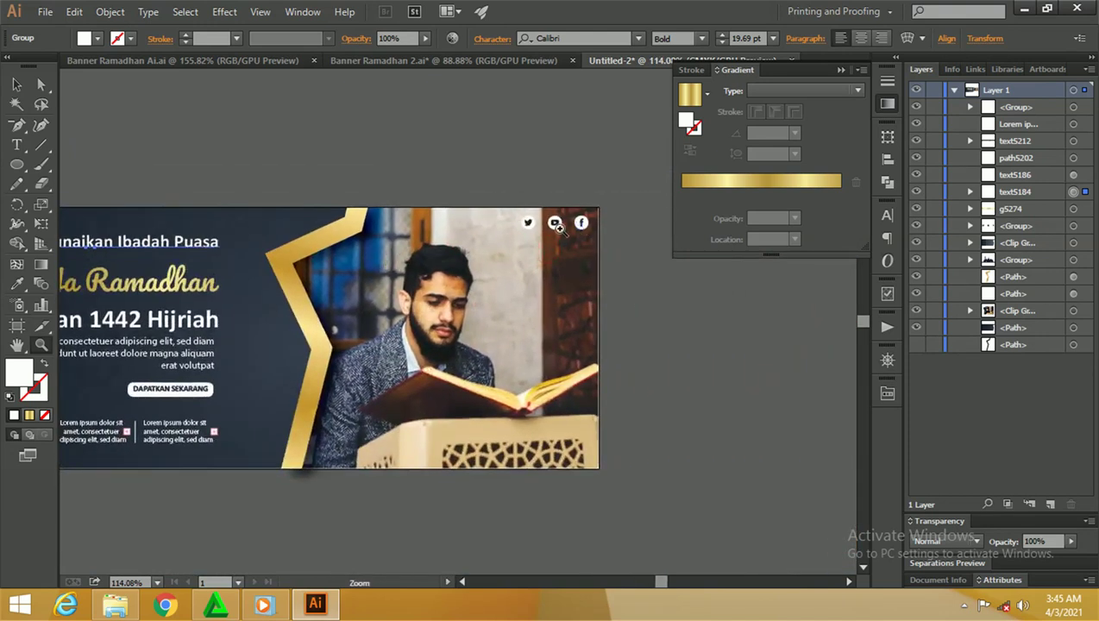
left_click_drag(474, 227, 626, 240)
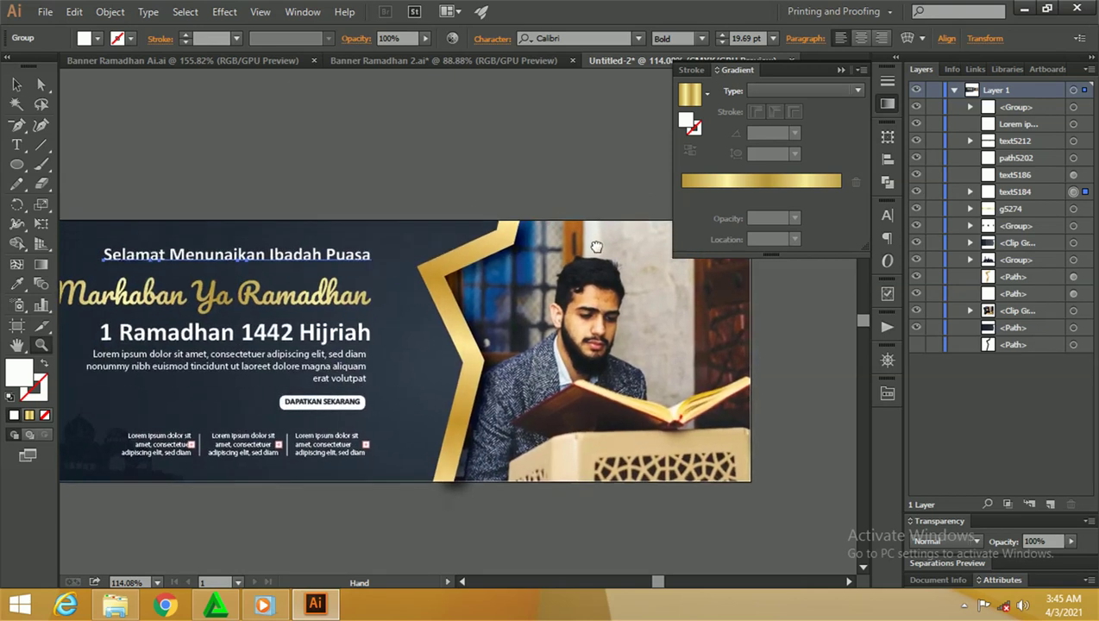
left_click(841, 70)
left_click_drag(521, 181, 607, 176)
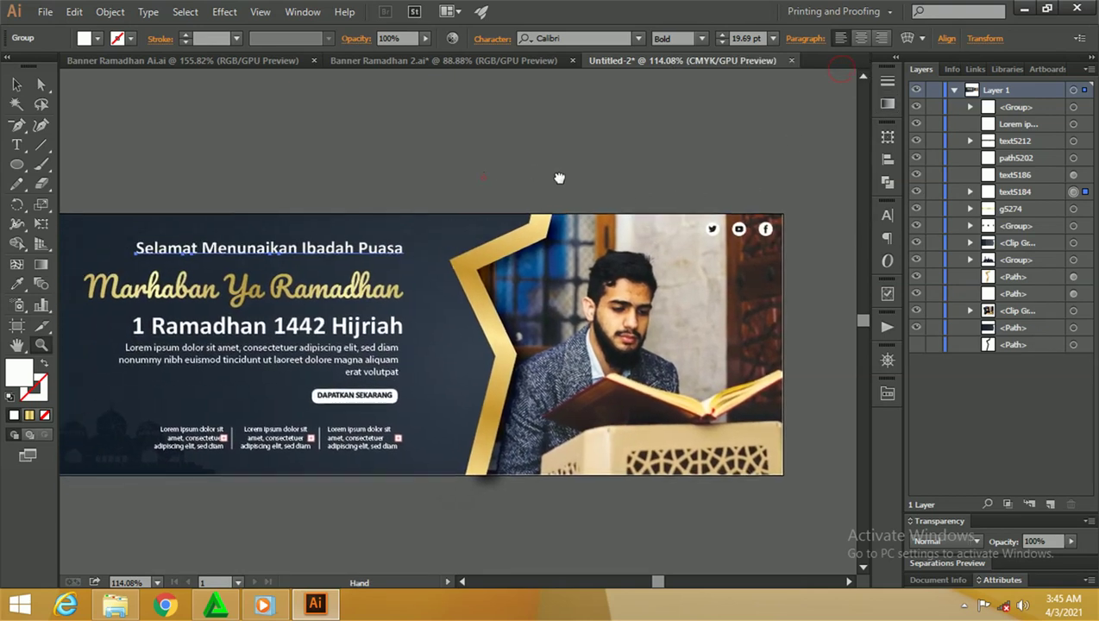
scroll(607, 176, "down", 2, "alt")
left_click_drag(602, 216, 578, 215)
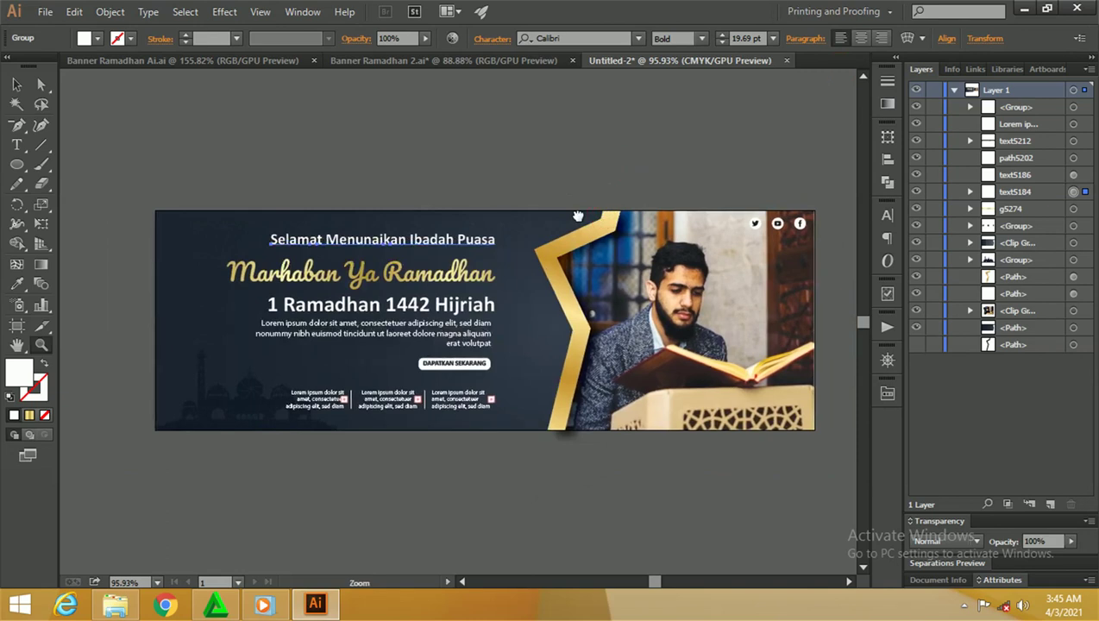